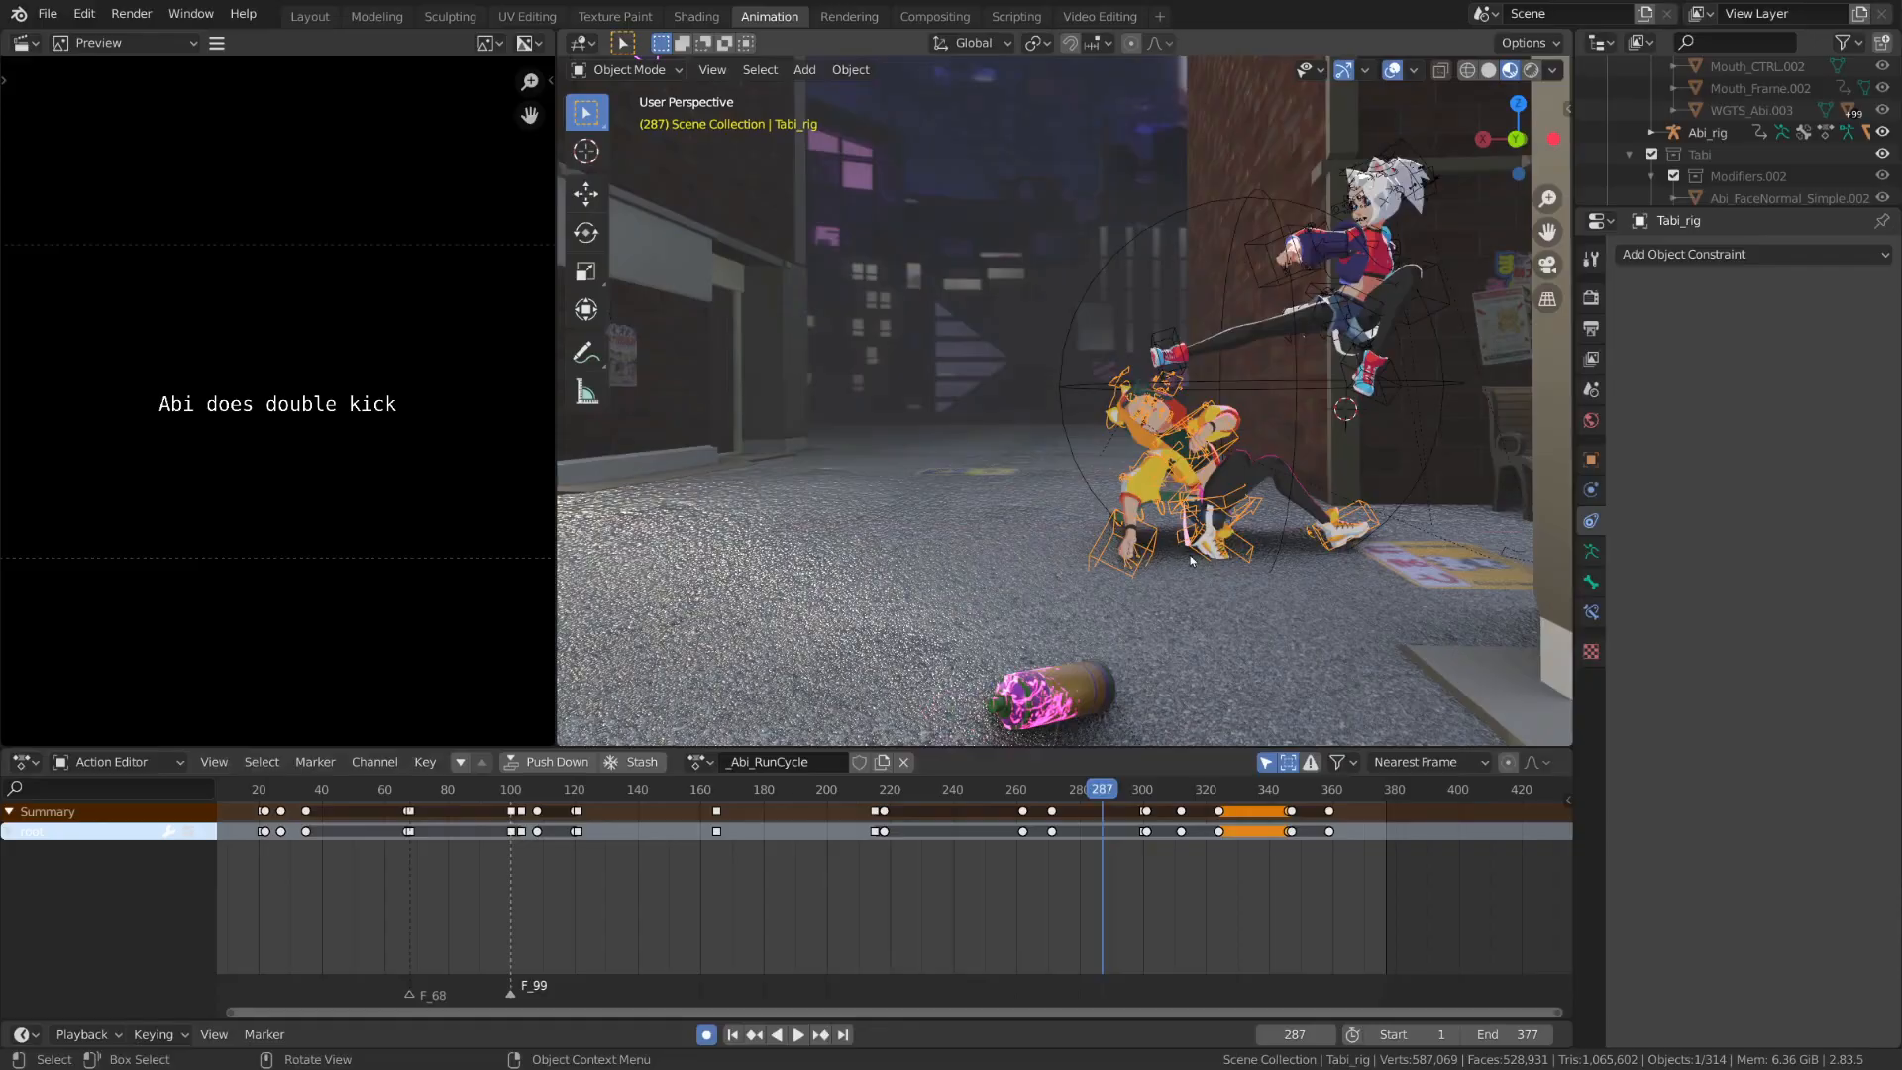
# Play back the fight animation from frame 322 and examine the two characters' poses from another angle
pyautogui.click(1213, 793)
pyautogui.press('space')
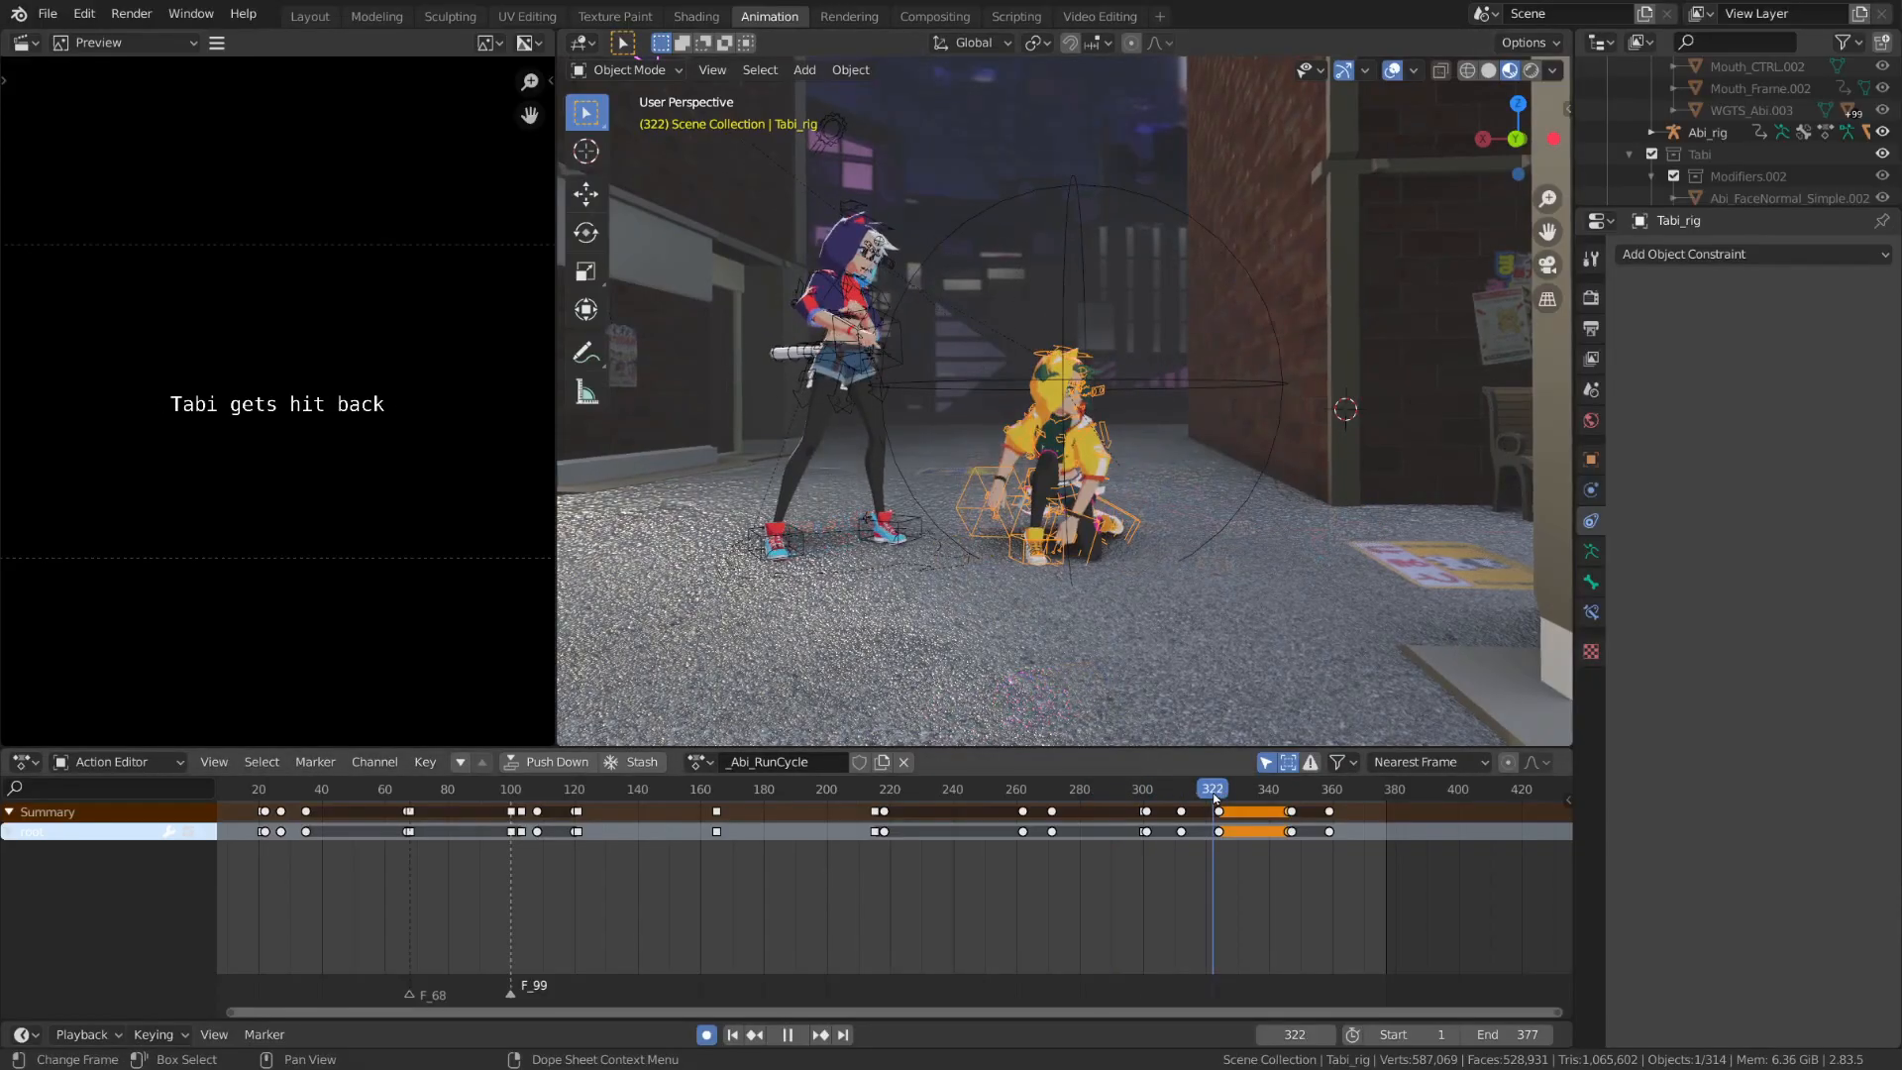
pyautogui.press('space')
pyautogui.moveTo(1209, 514); pyautogui.dragTo(1268, 555, button='middle')
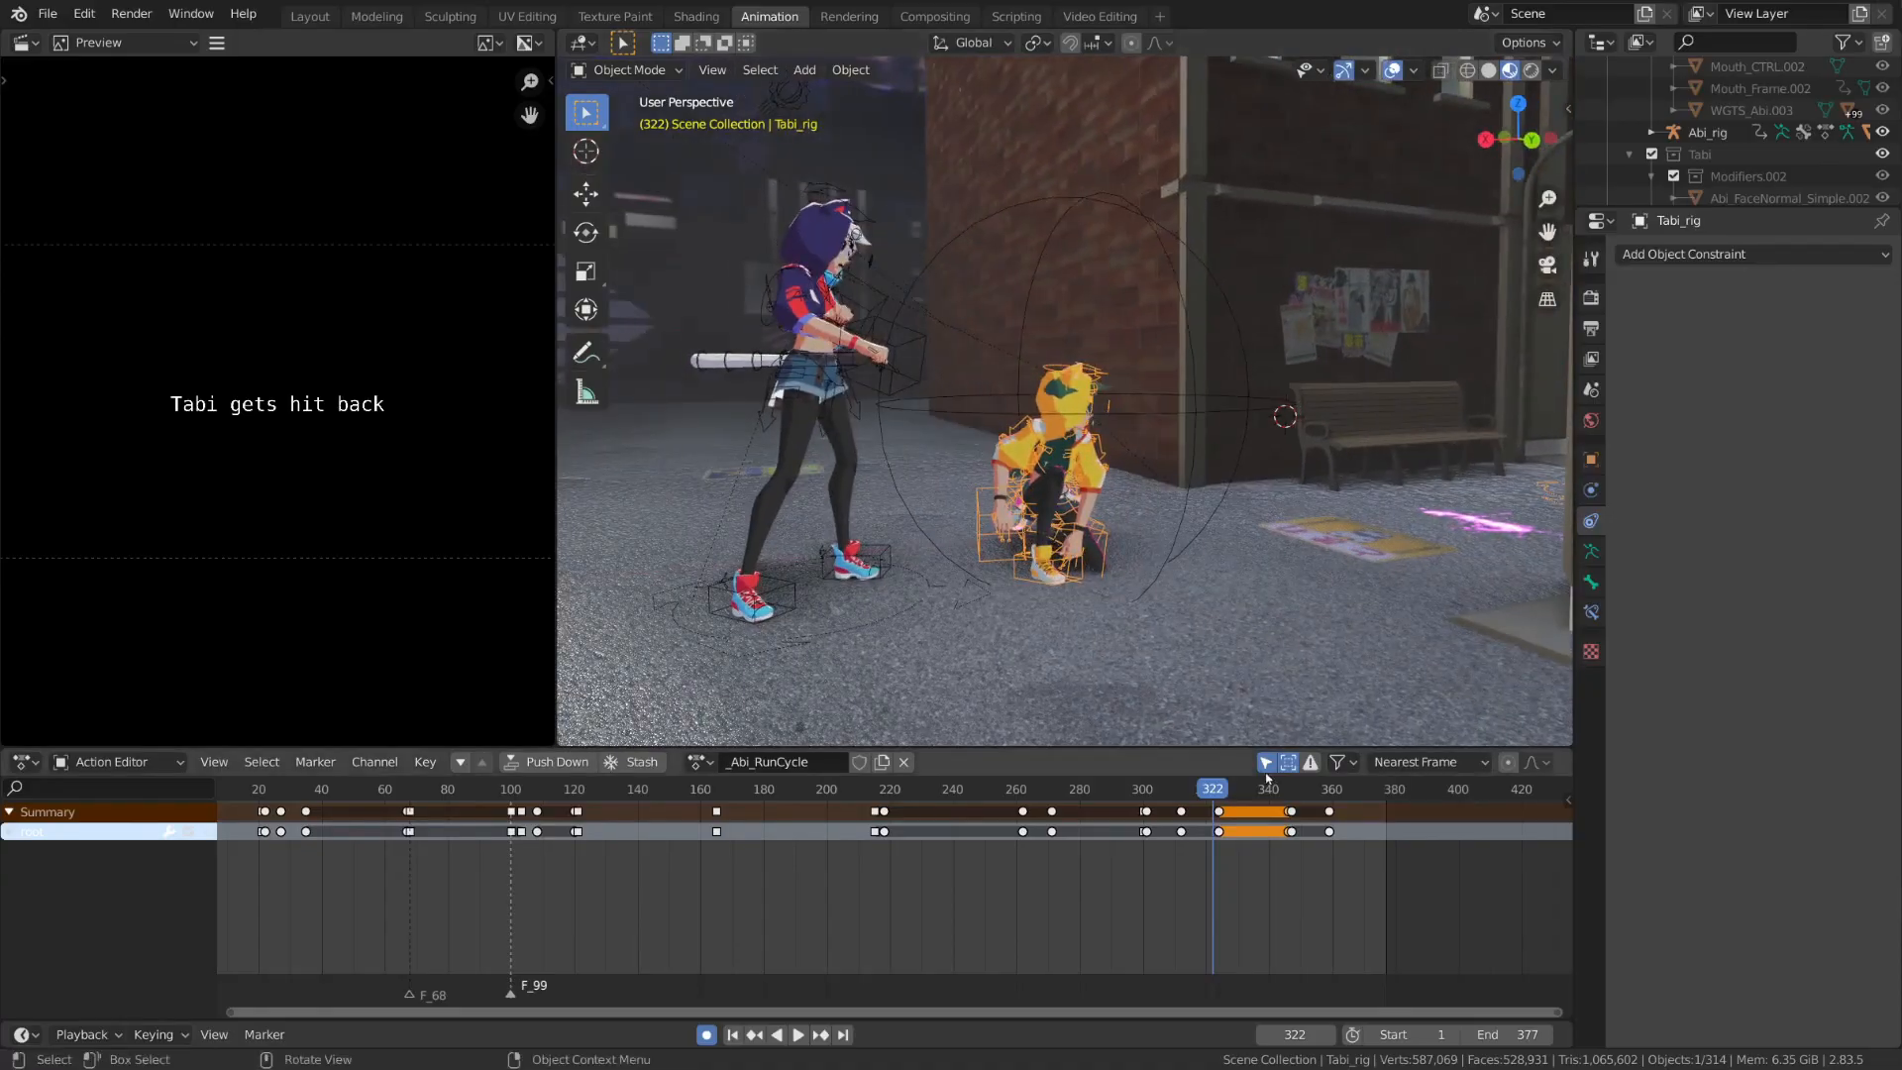
pyautogui.moveTo(1254, 713); pyautogui.dragTo(1233, 645, button='middle')
pyautogui.press('space')
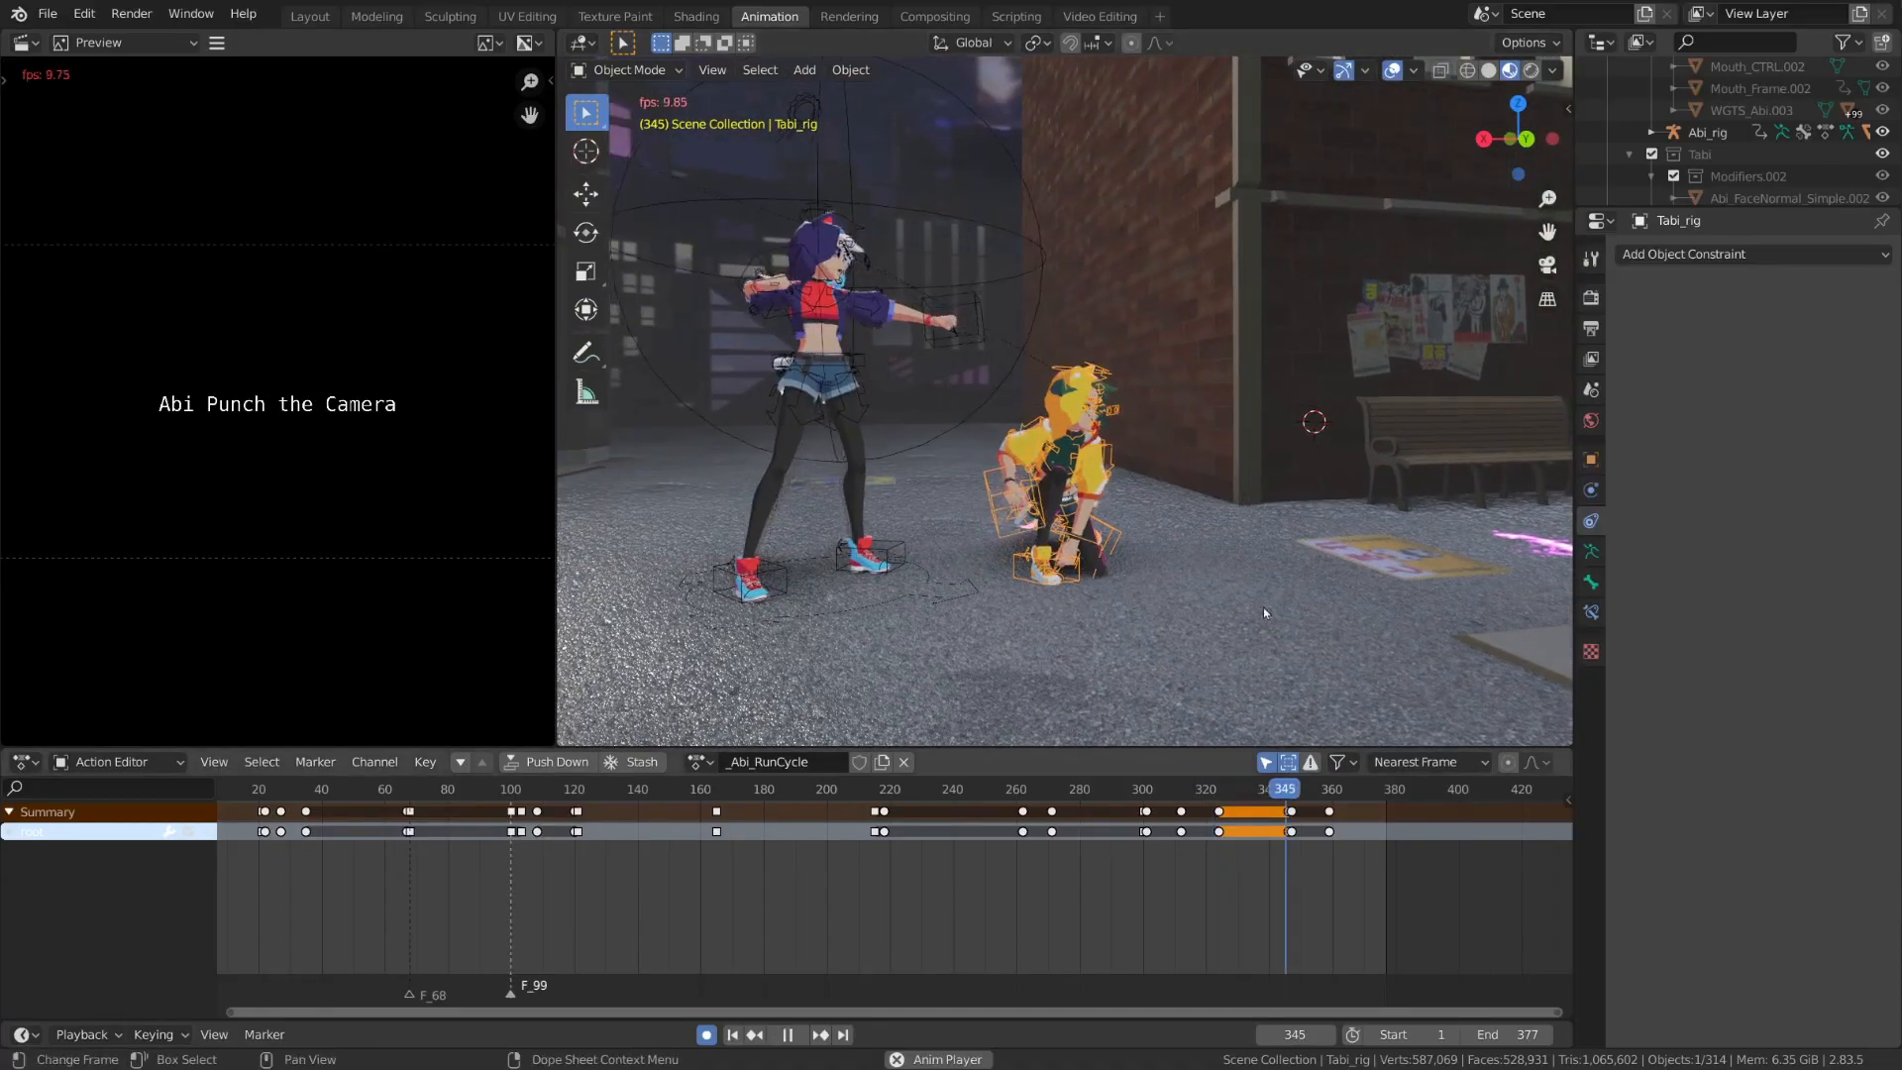
pyautogui.press('space')
pyautogui.moveTo(1210, 575); pyautogui.dragTo(1322, 567, button='middle')
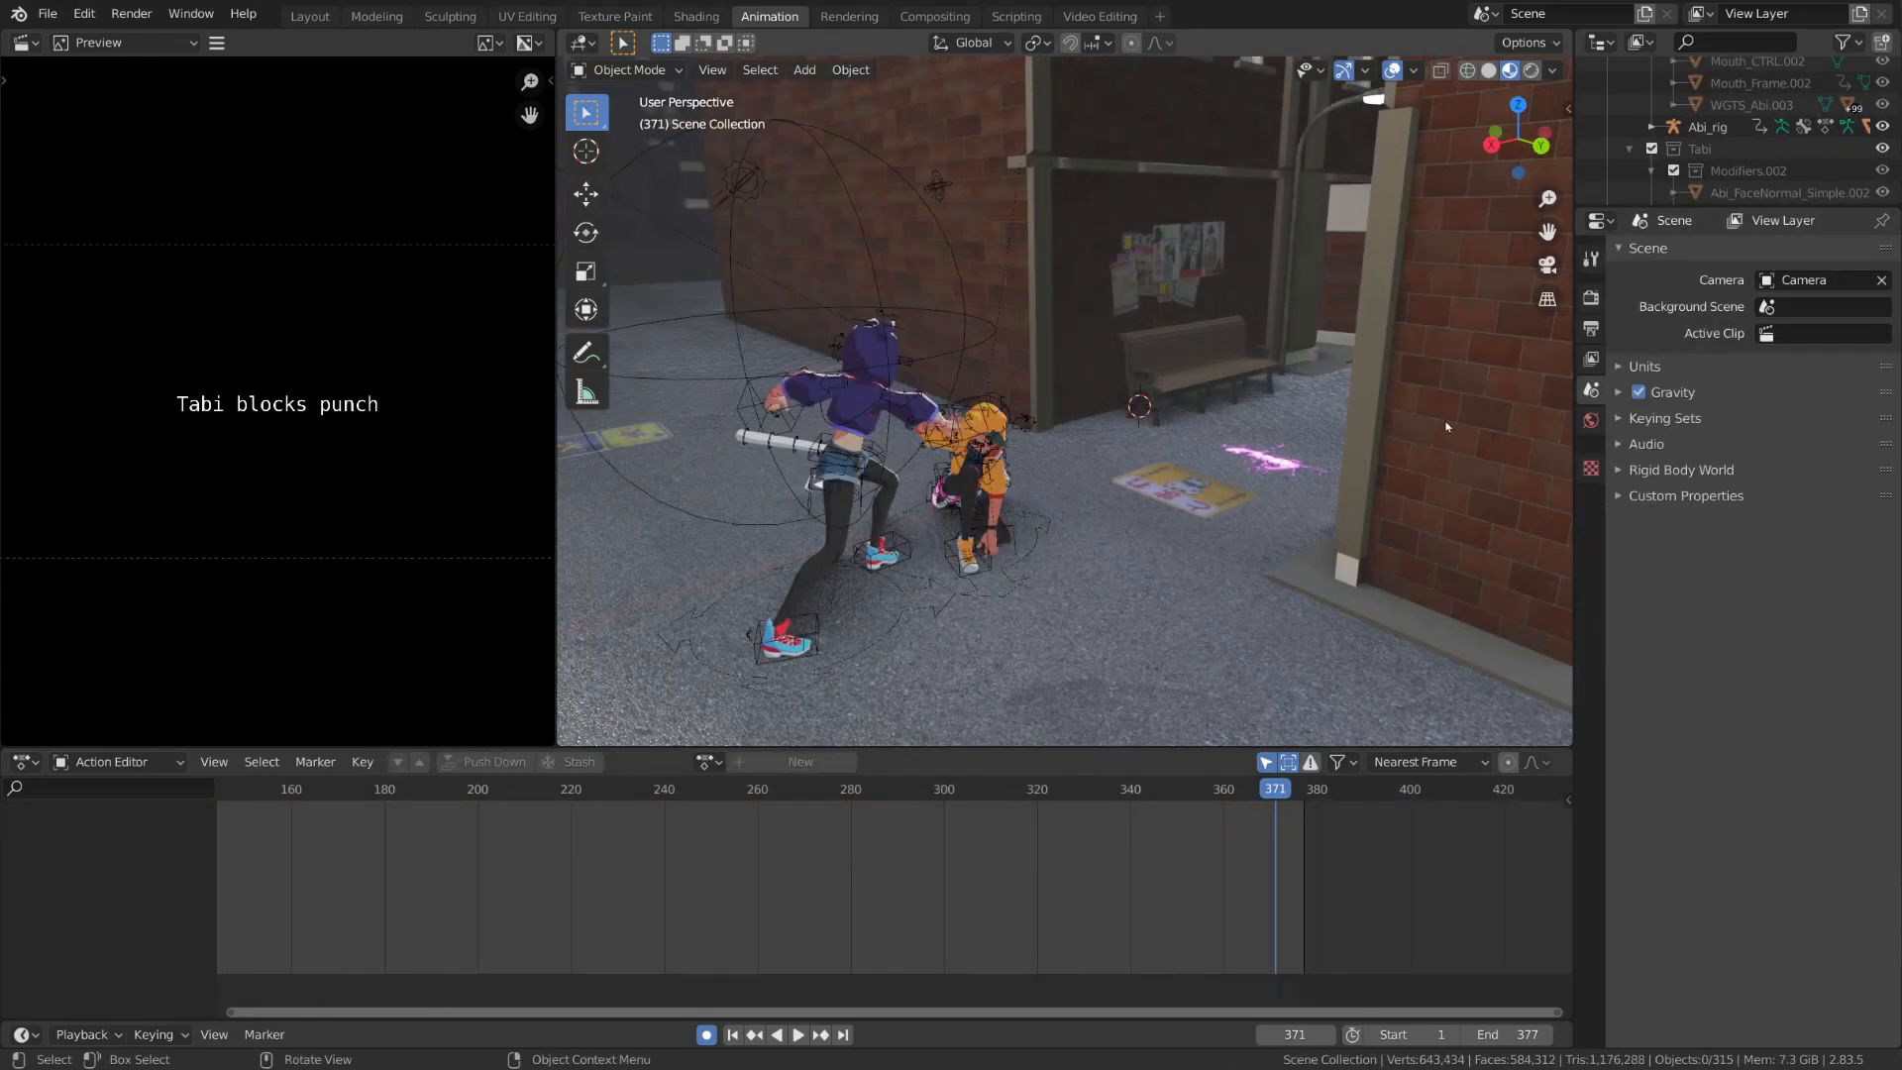
# Add a UV sphere to the scene and rename it Rock Particle
pyautogui.click(805, 69)
pyautogui.moveTo(872, 95)
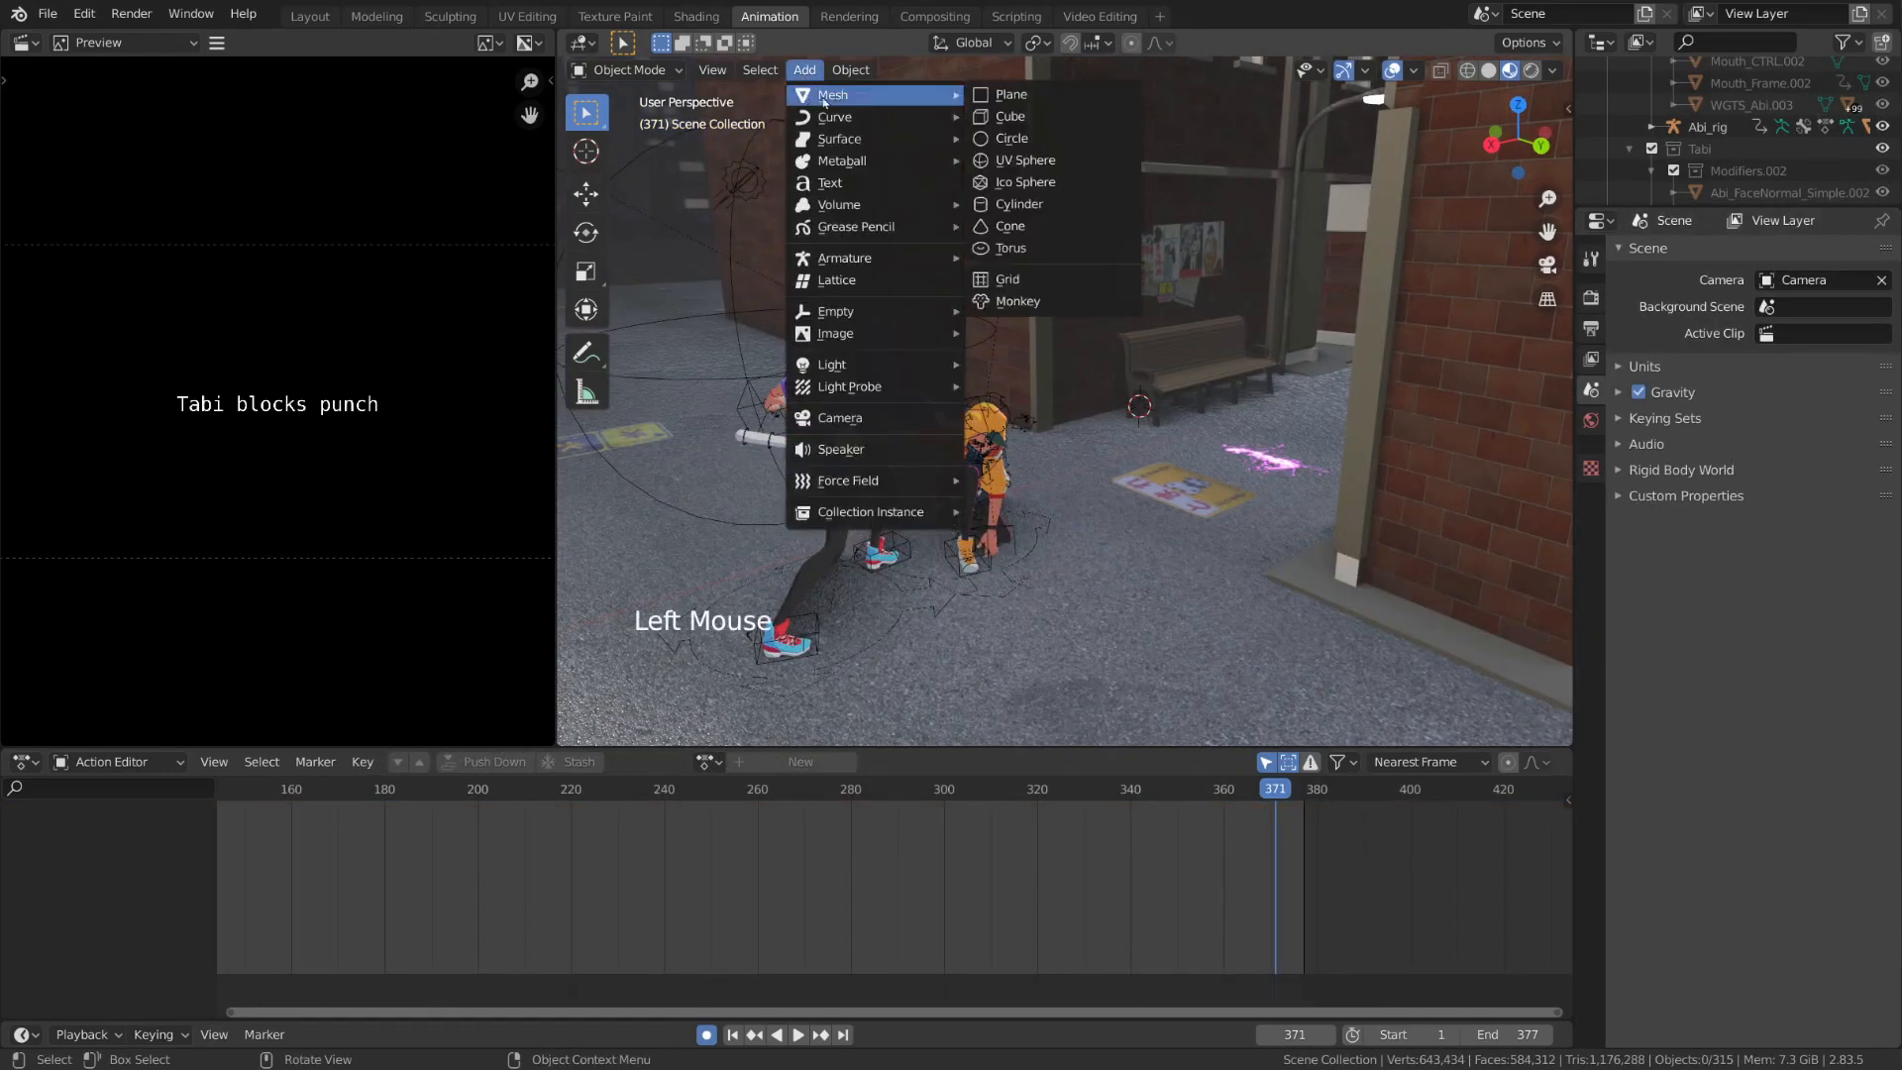
pyautogui.click(1045, 162)
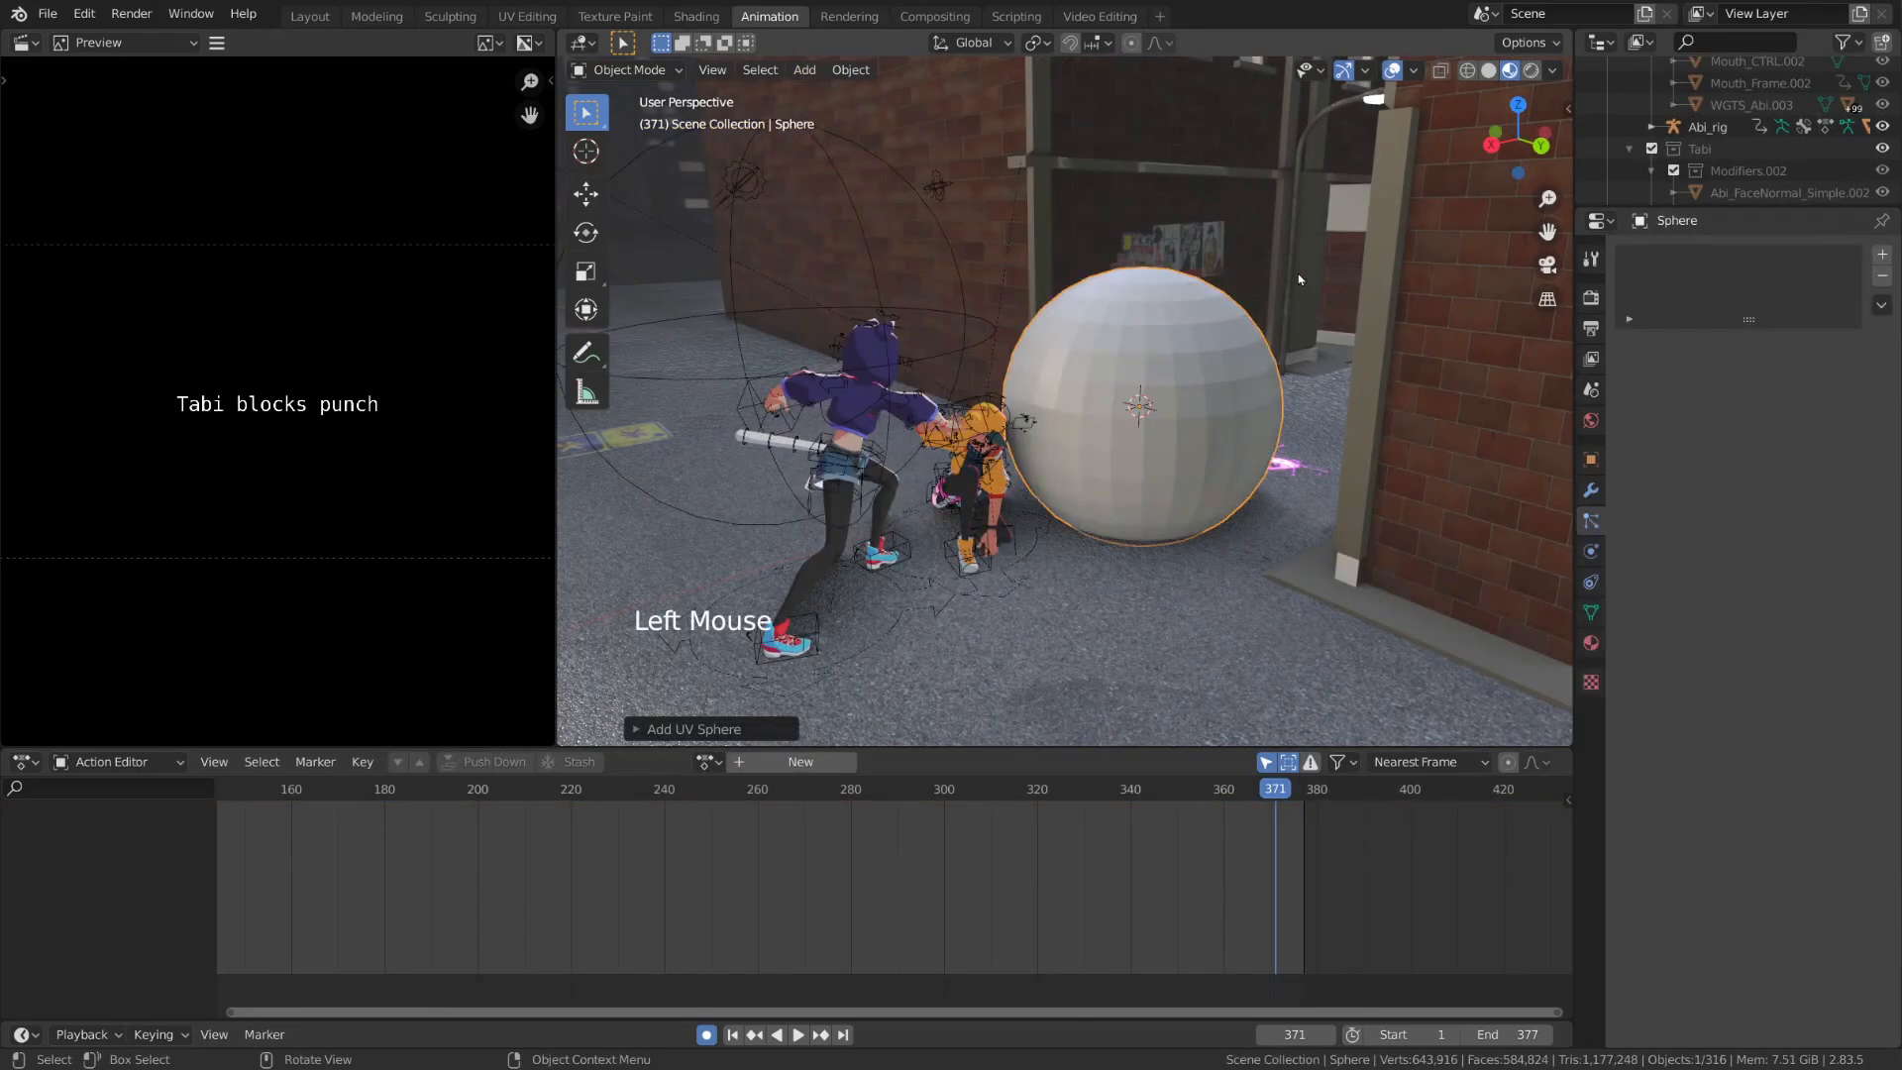
pyautogui.press('F2')
pyautogui.write('Rock P')
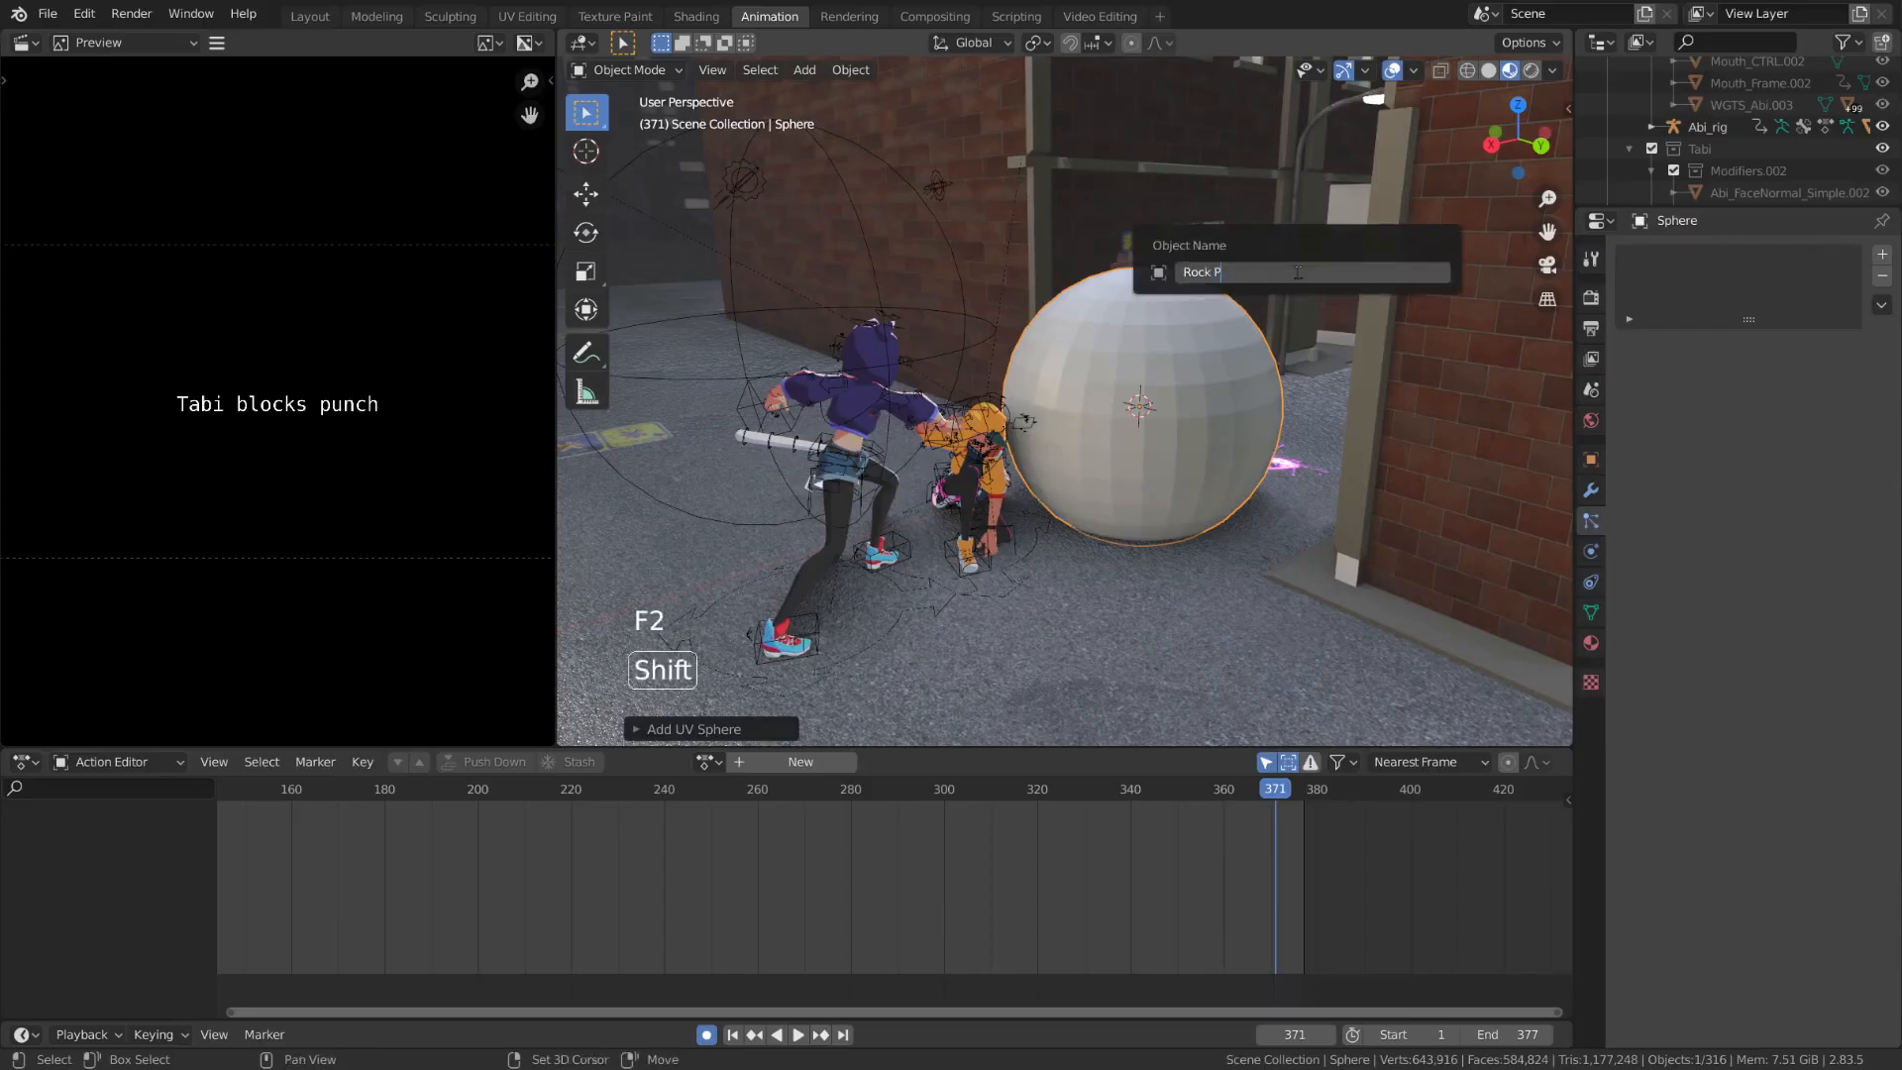
pyautogui.write('article')
pyautogui.press('Return')
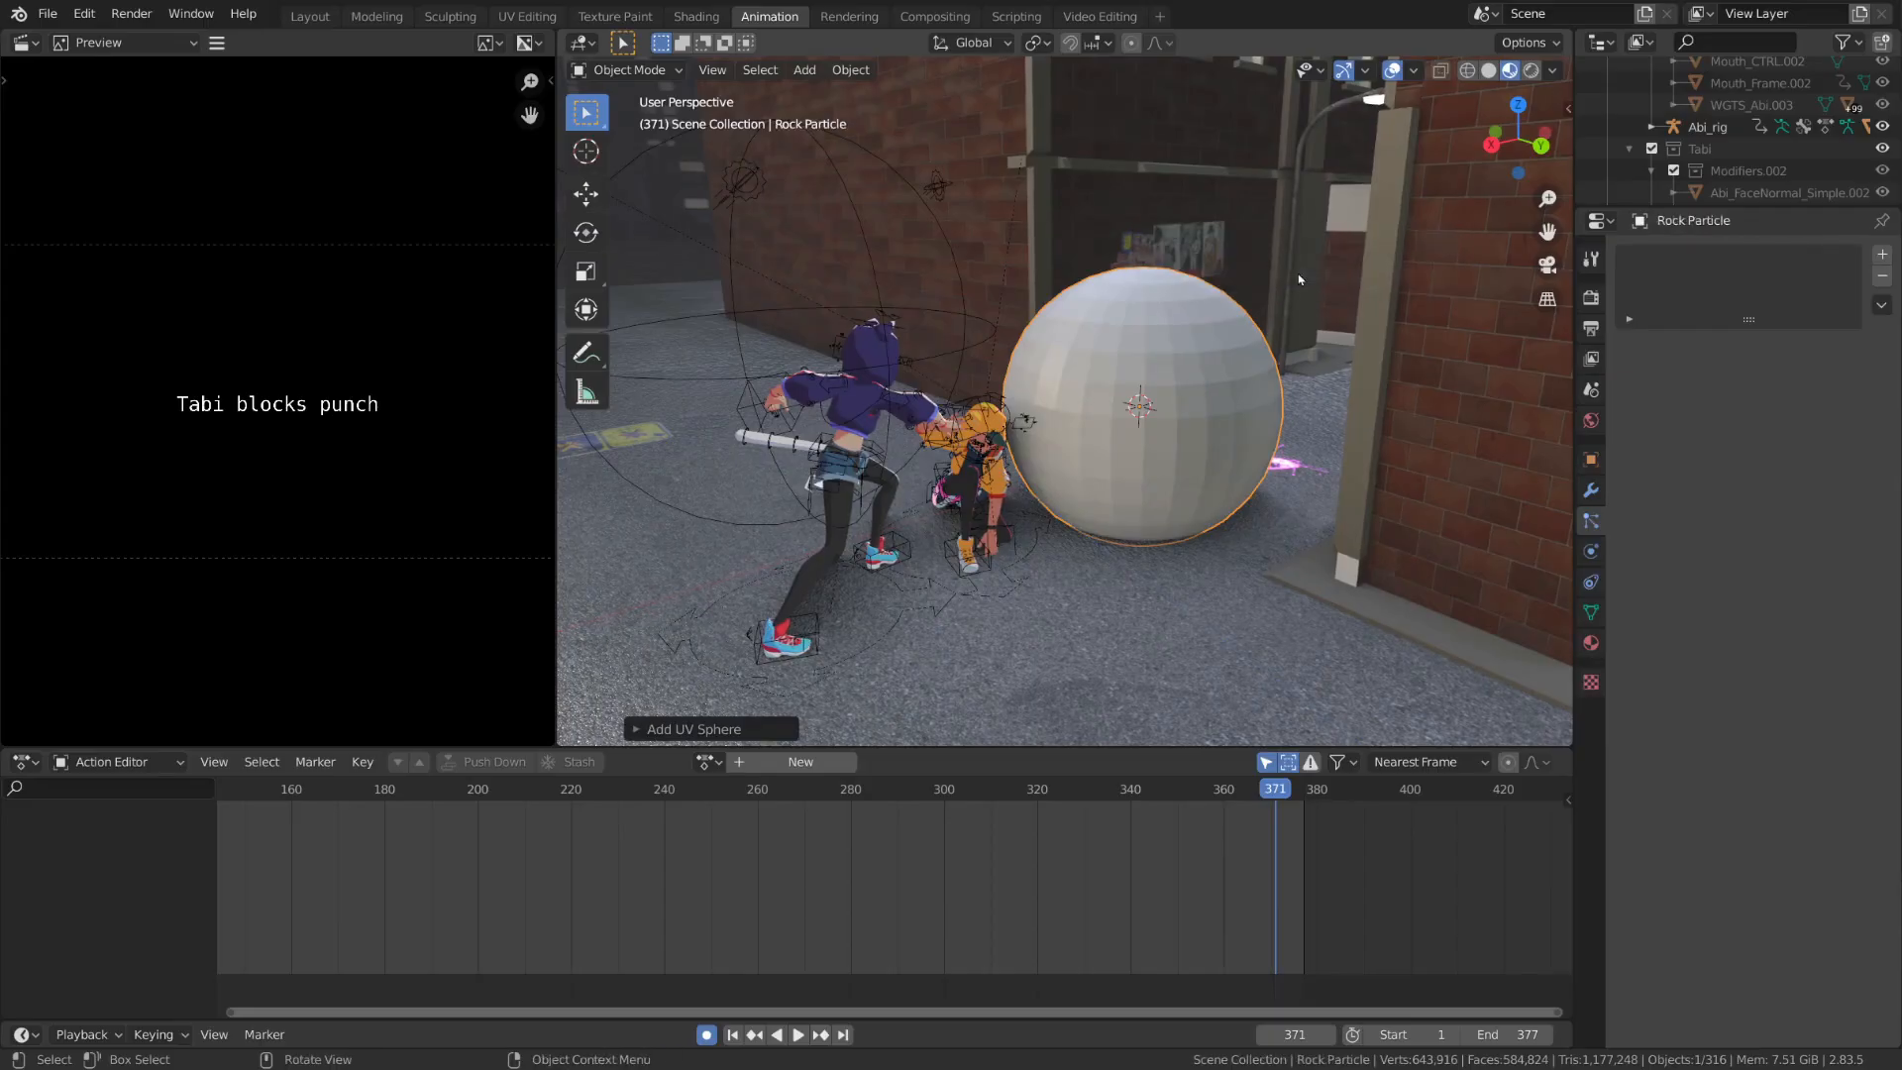
# Add a Decimate modifier to the sphere, lower its collapse ratio to 0.0174 and apply it
pyautogui.click(1591, 491)
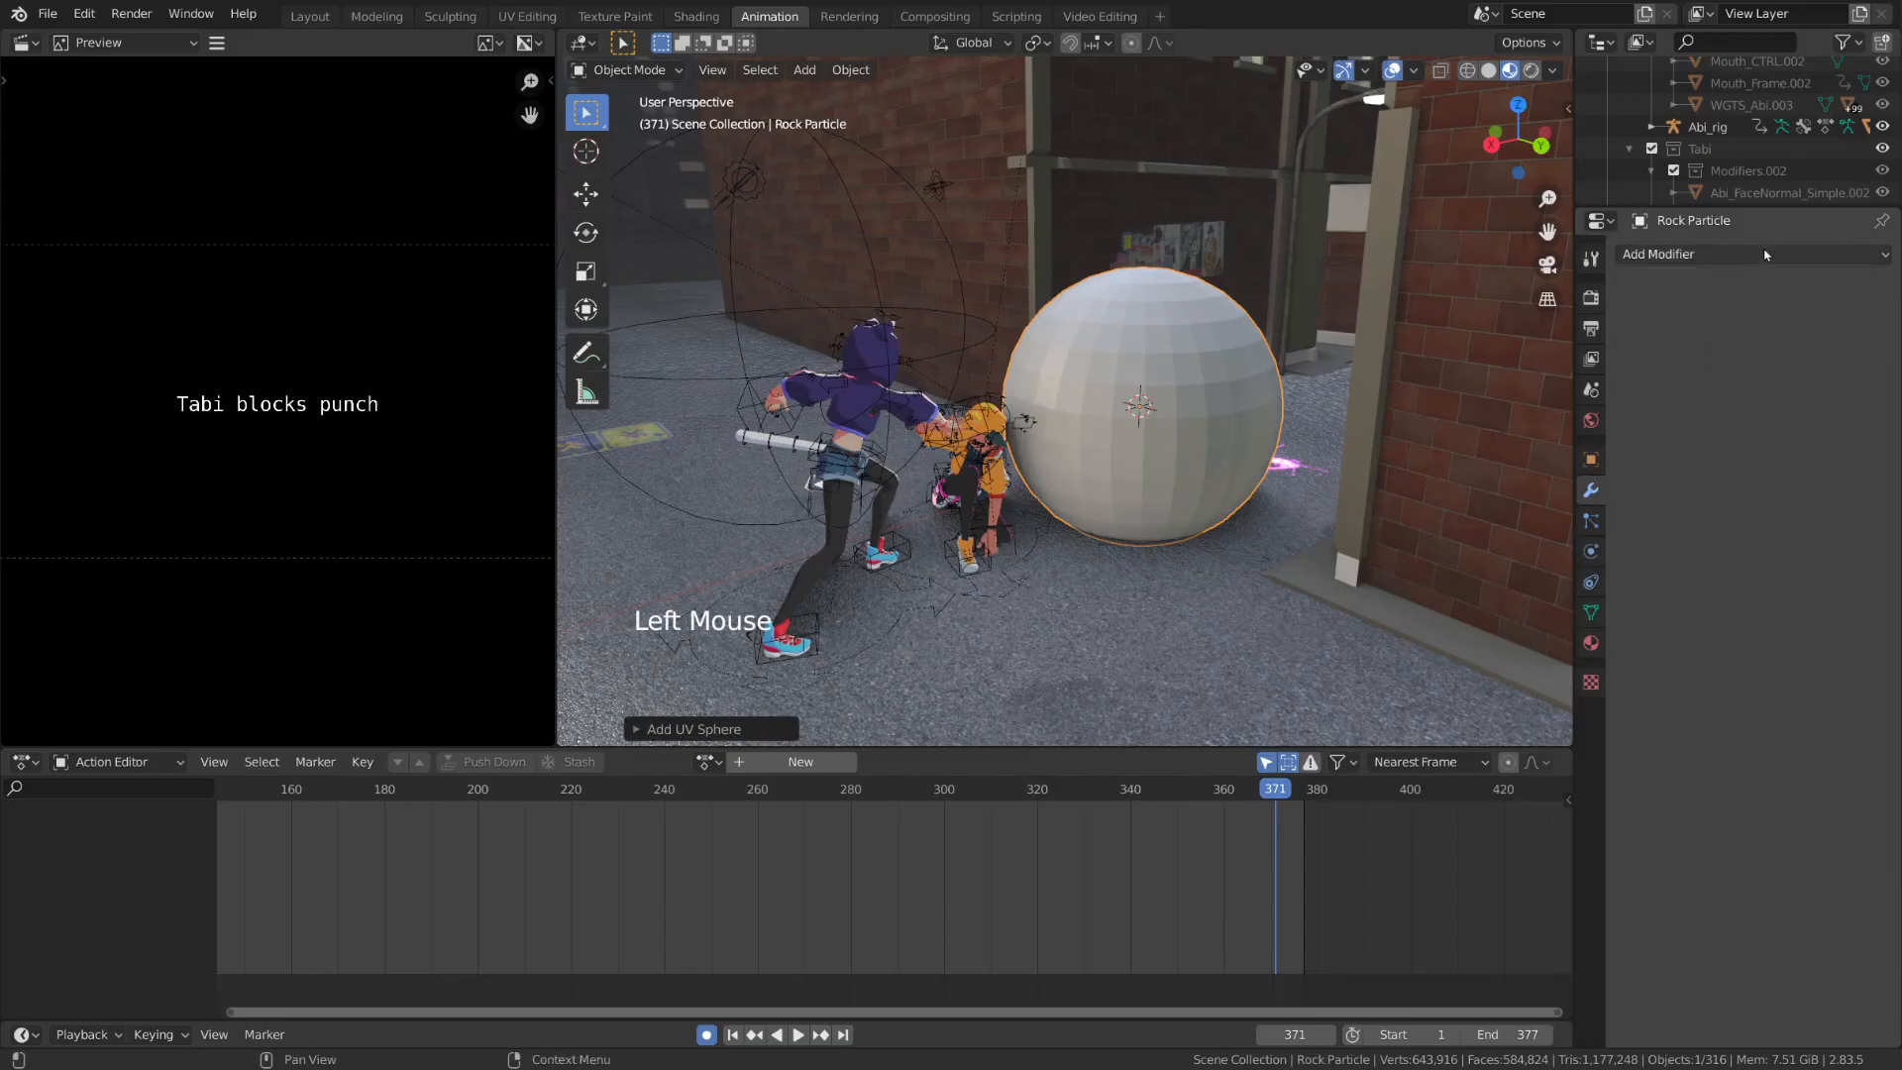
pyautogui.click(1734, 255)
pyautogui.click(1505, 398)
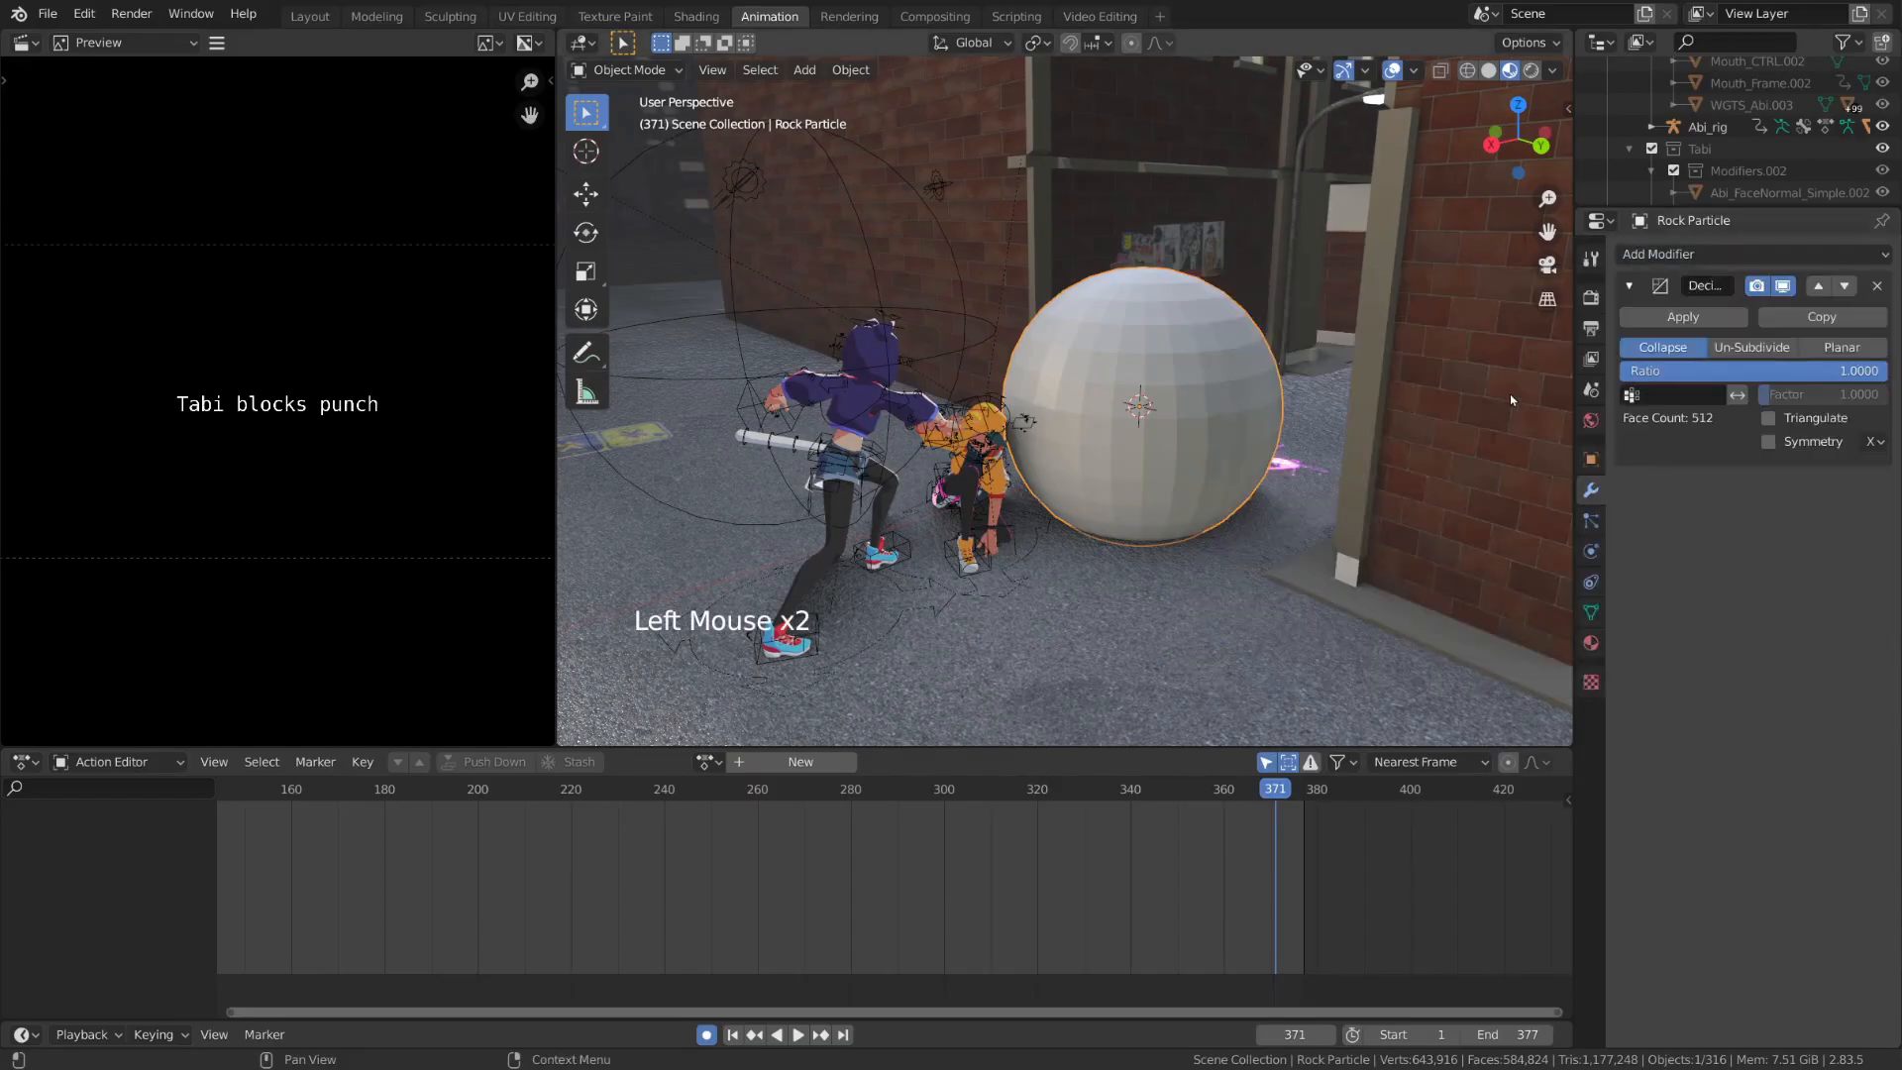
pyautogui.moveTo(1873, 371); pyautogui.dragTo(1626, 370)
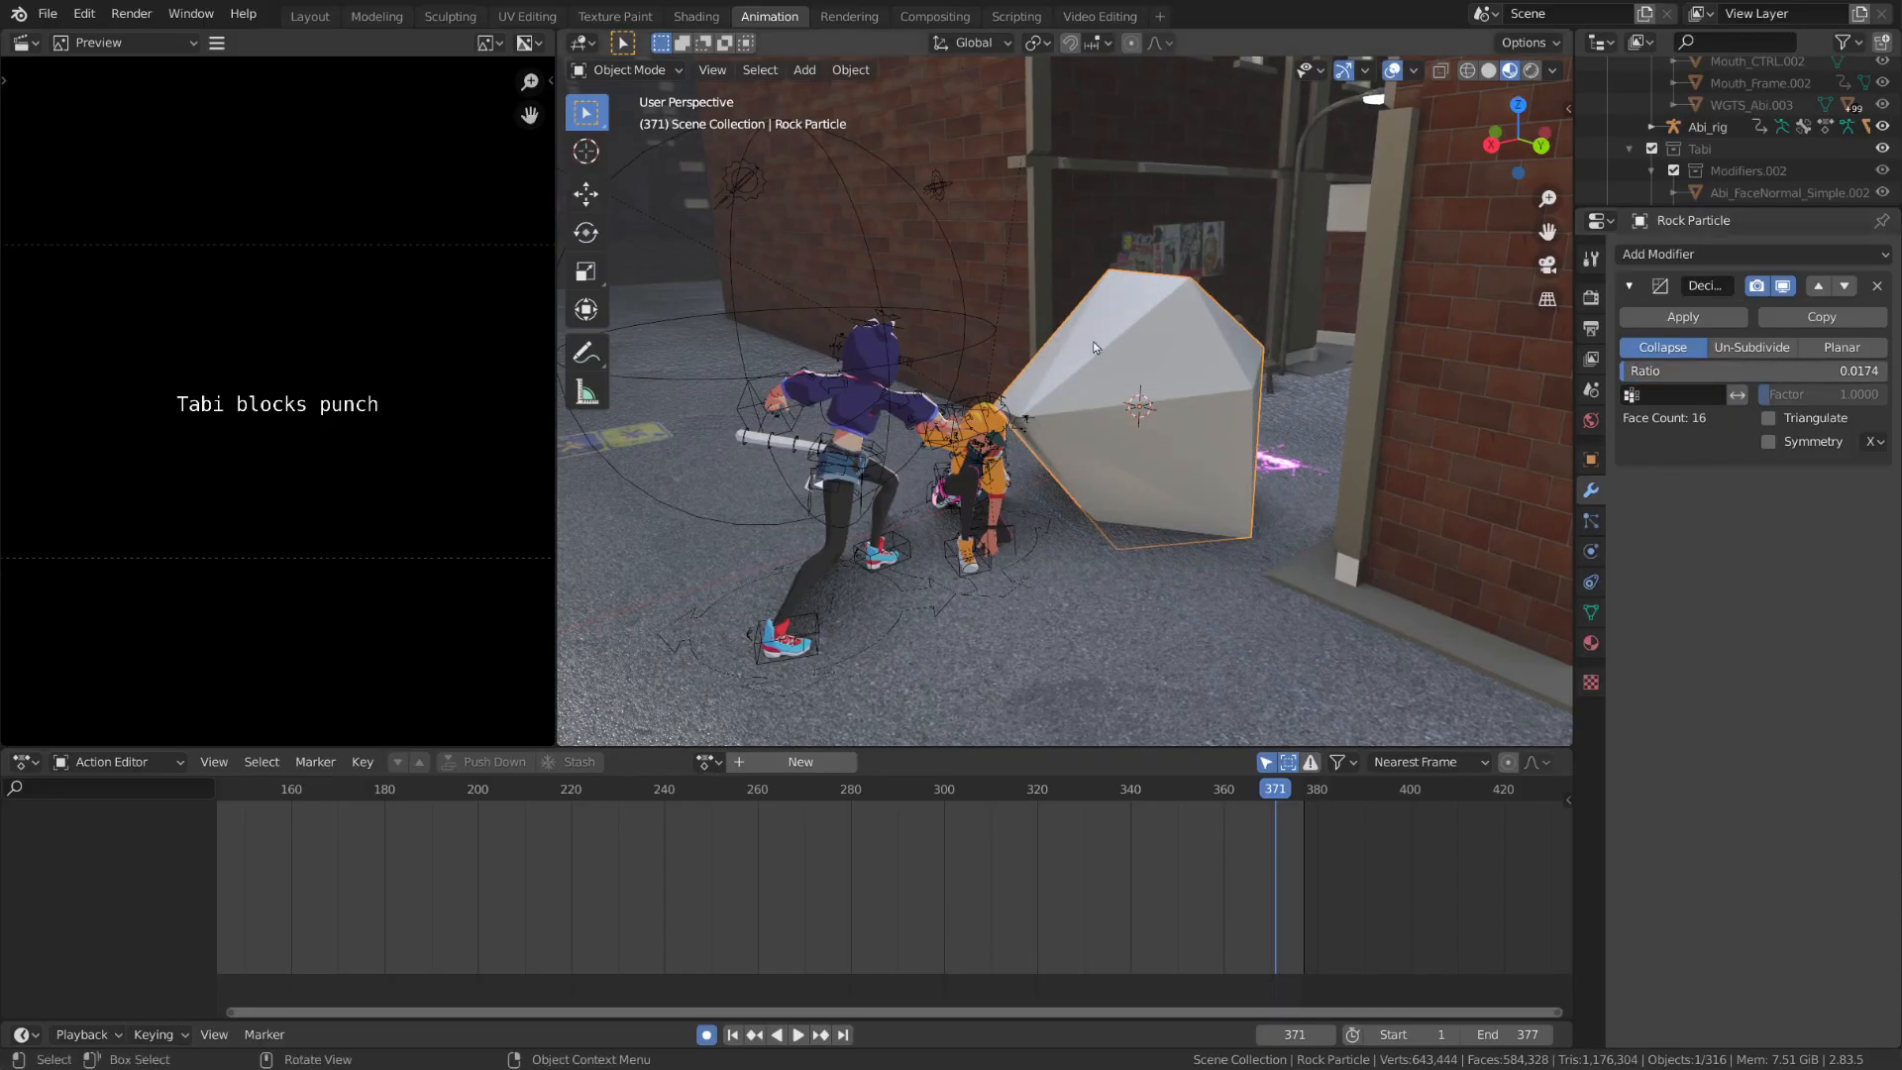
pyautogui.moveTo(1389, 384)
pyautogui.mouseDown(button='middle')
pyautogui.moveTo(1332, 459)
pyautogui.moveTo(1443, 399)
pyautogui.moveTo(1386, 411)
pyautogui.mouseUp(button='middle')
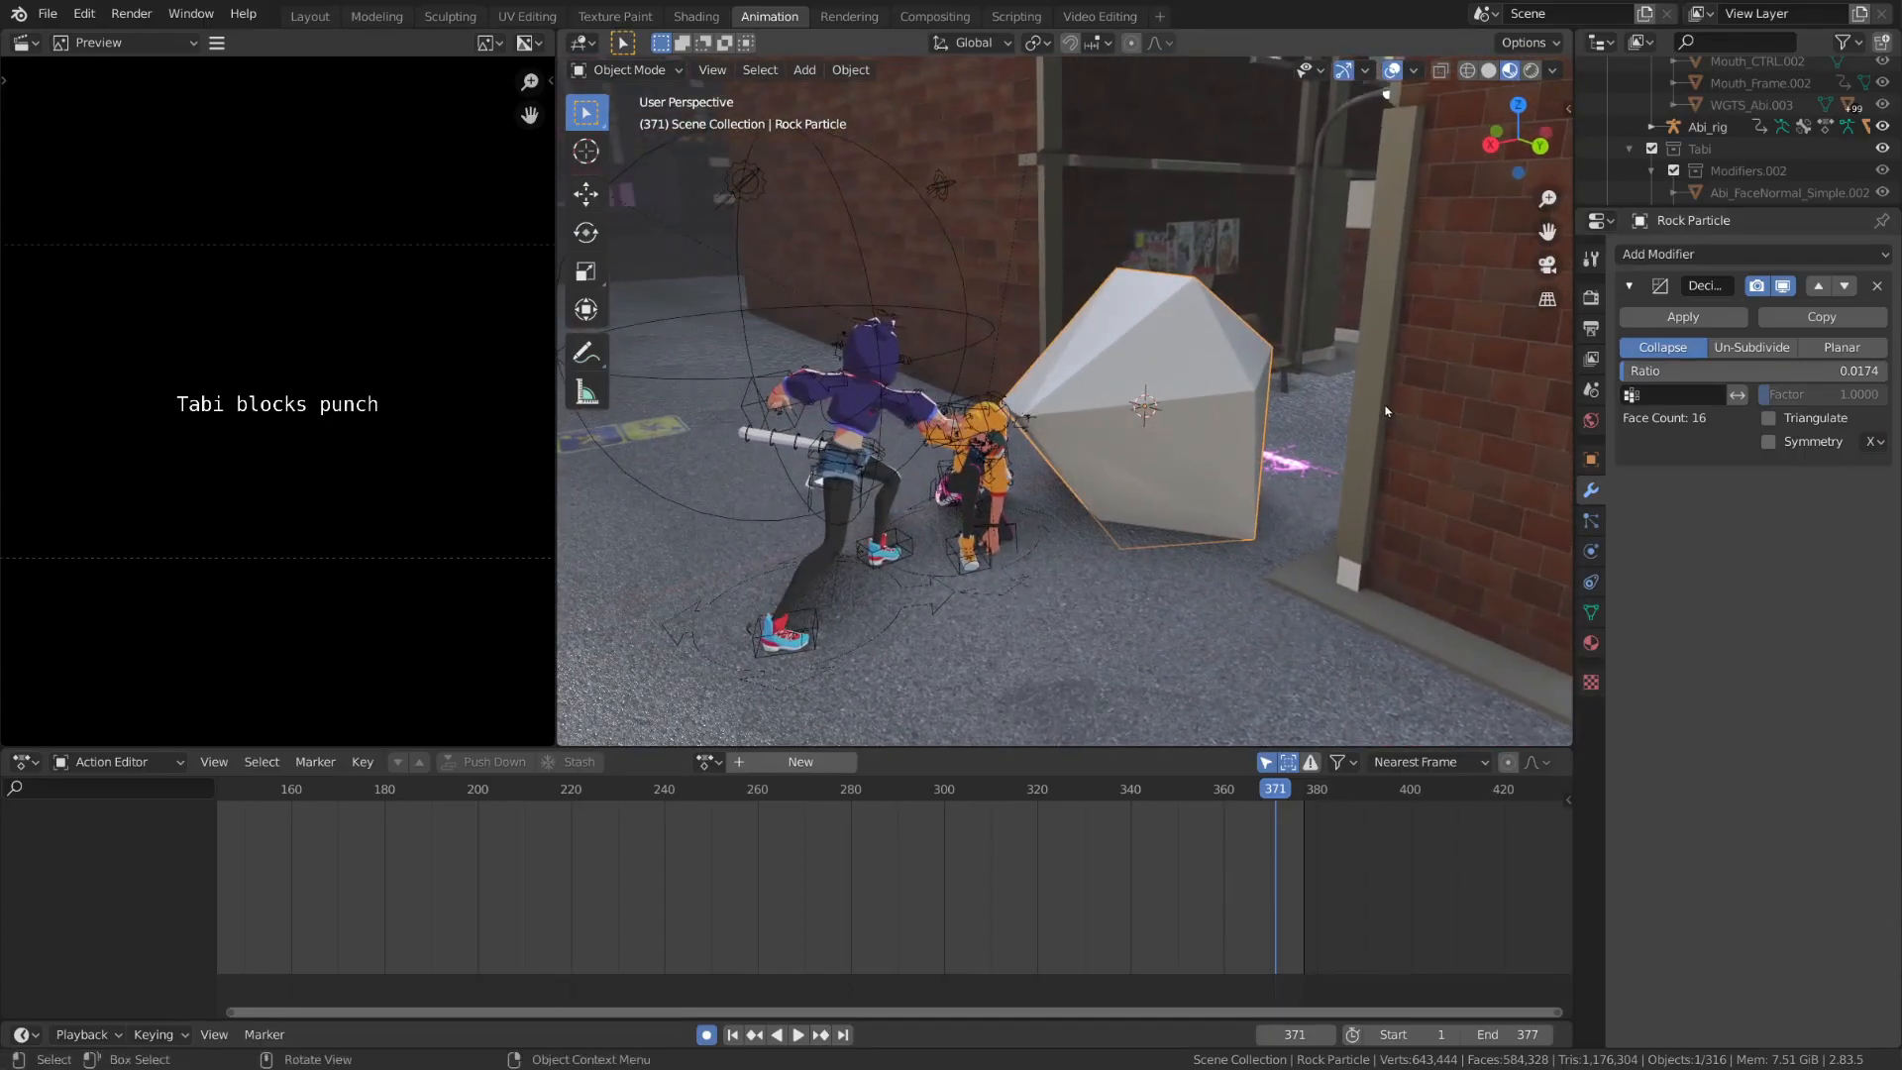
pyautogui.click(1697, 318)
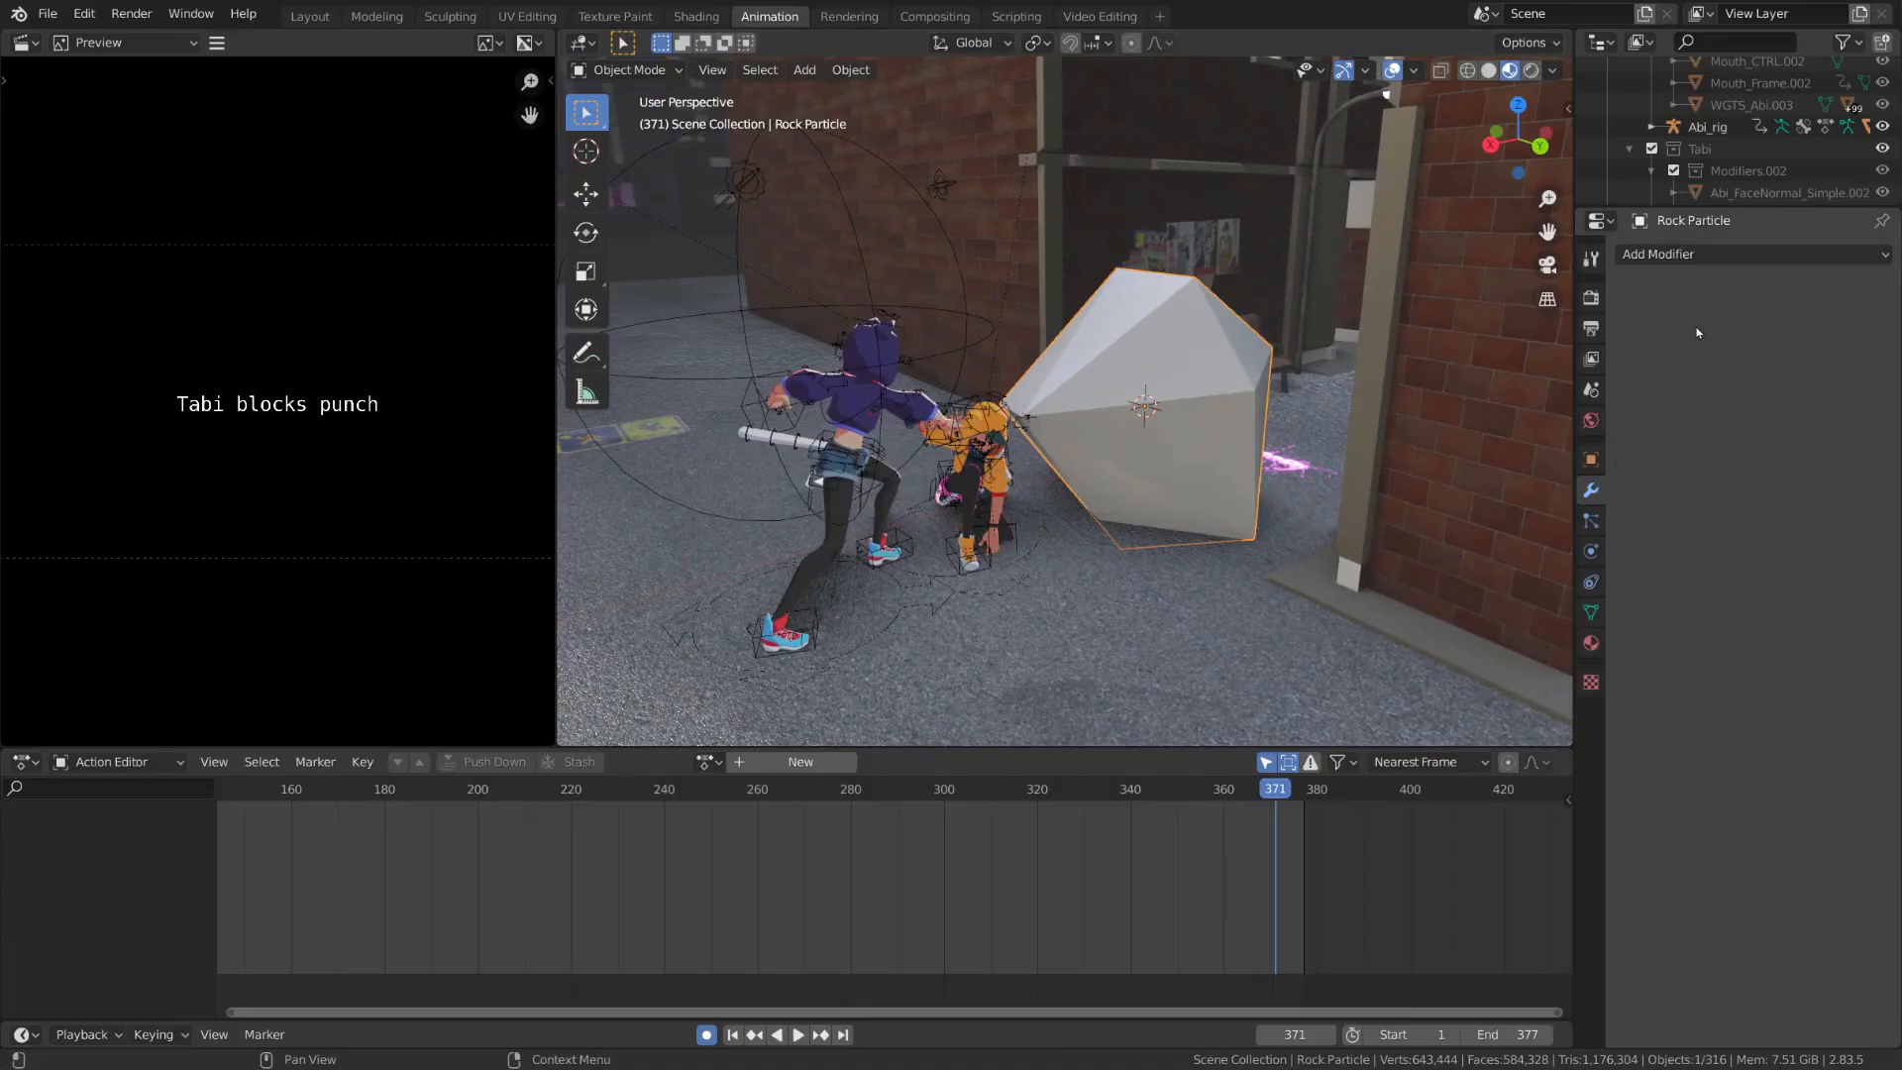
pyautogui.click(1698, 333)
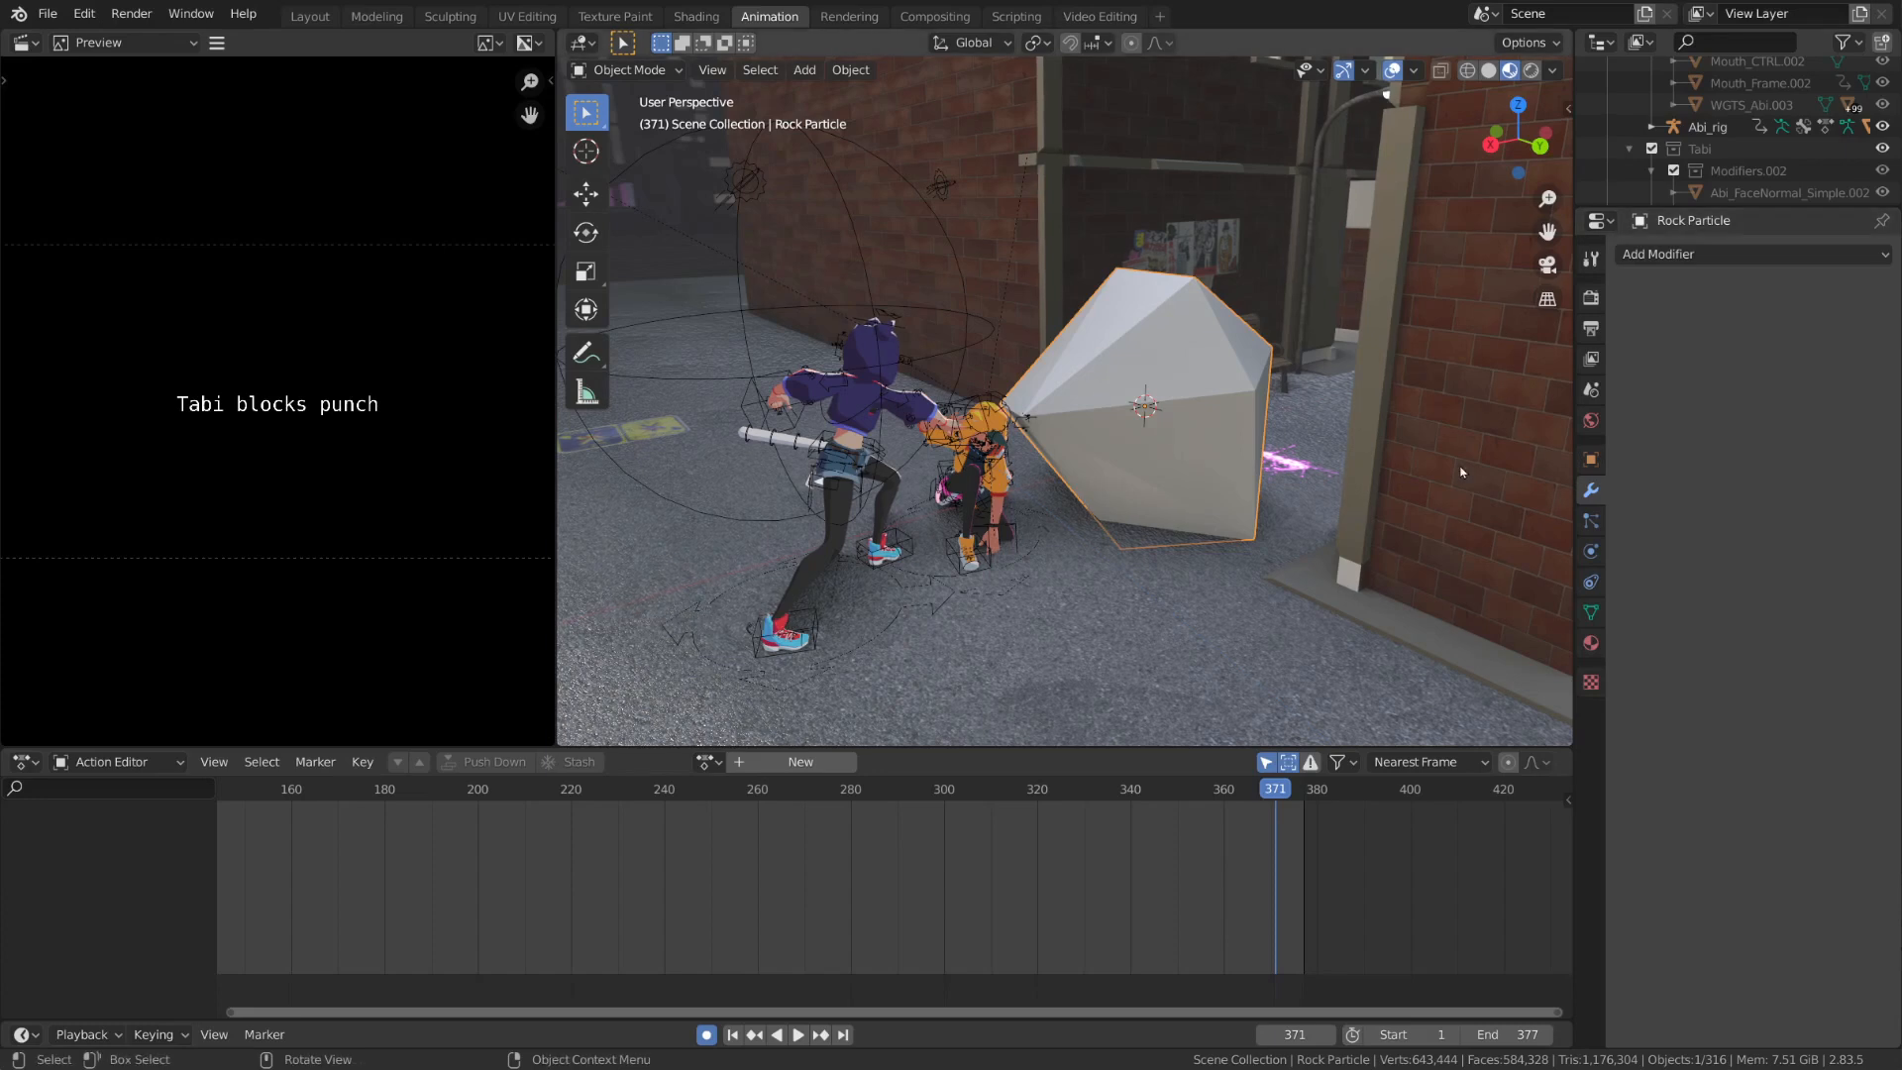
# Check which material the ground uses and assign that Concrete material to the rock
pyautogui.click(1132, 589)
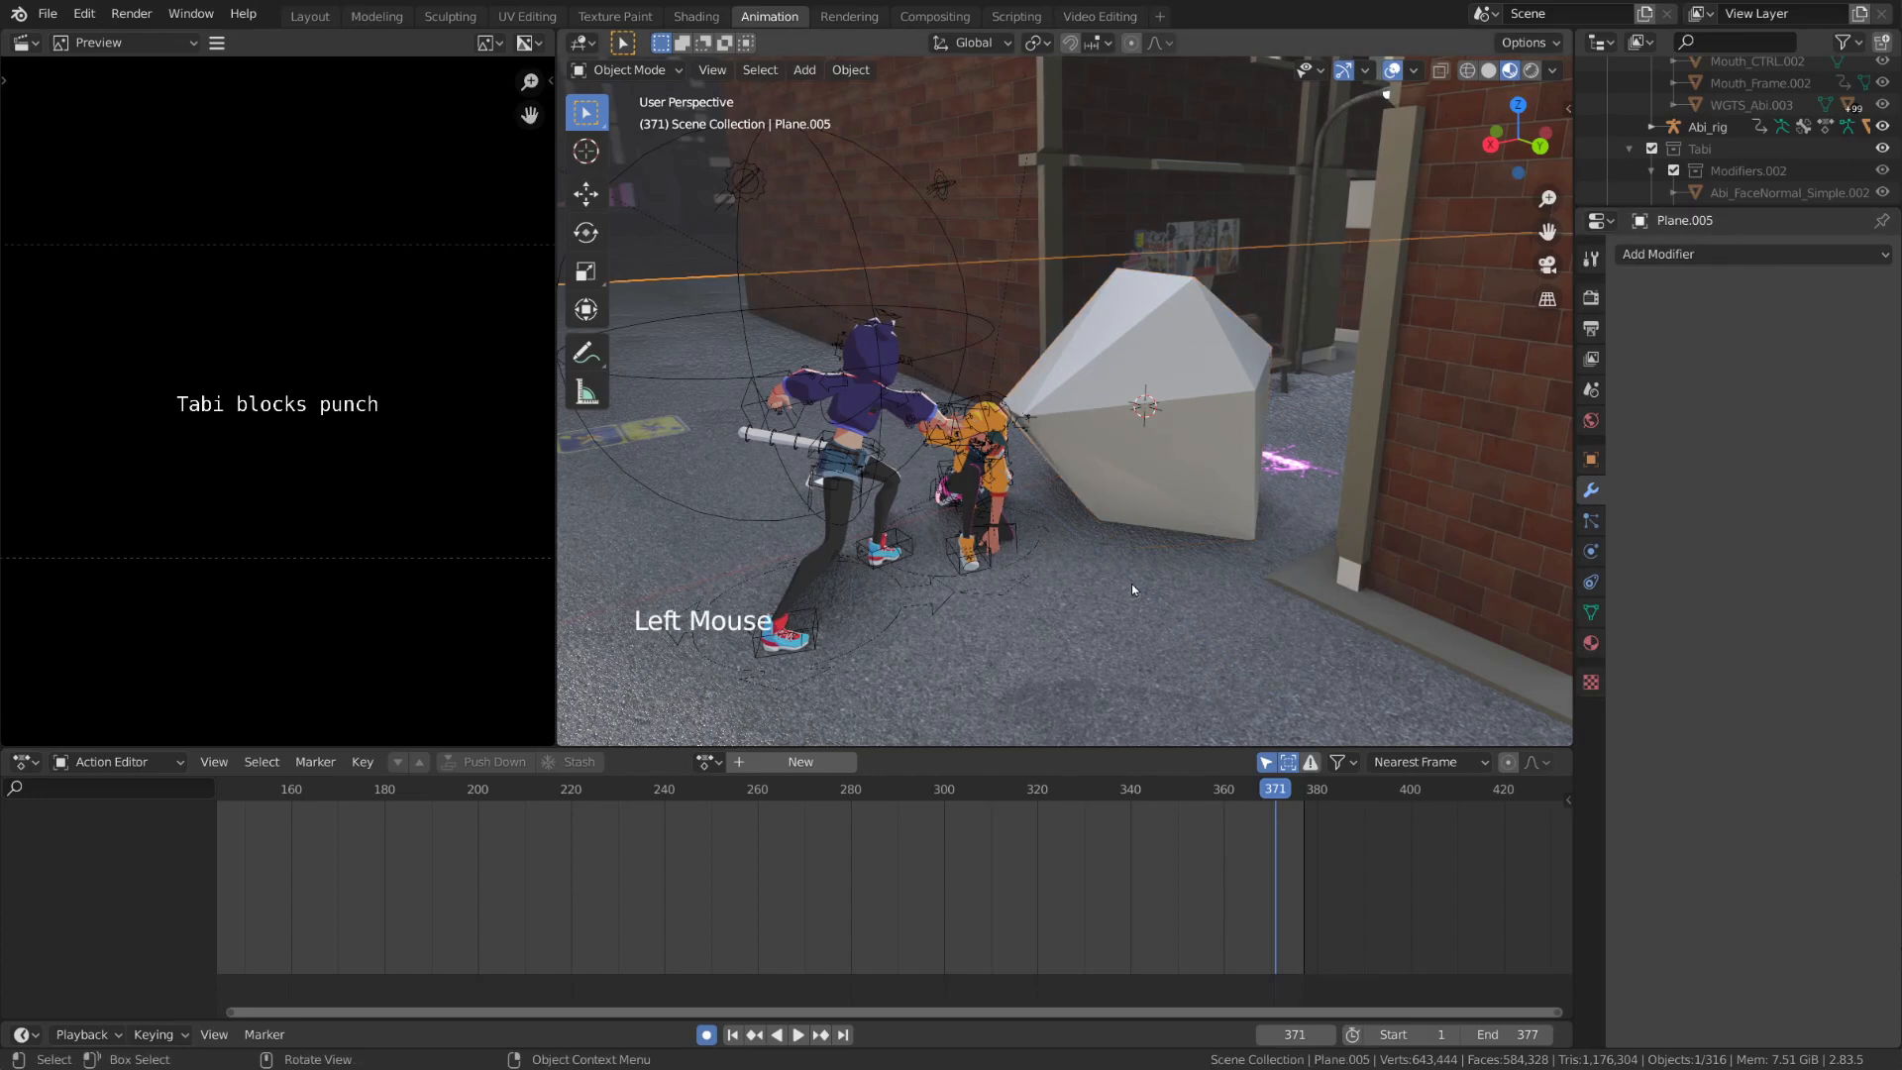
pyautogui.click(1591, 643)
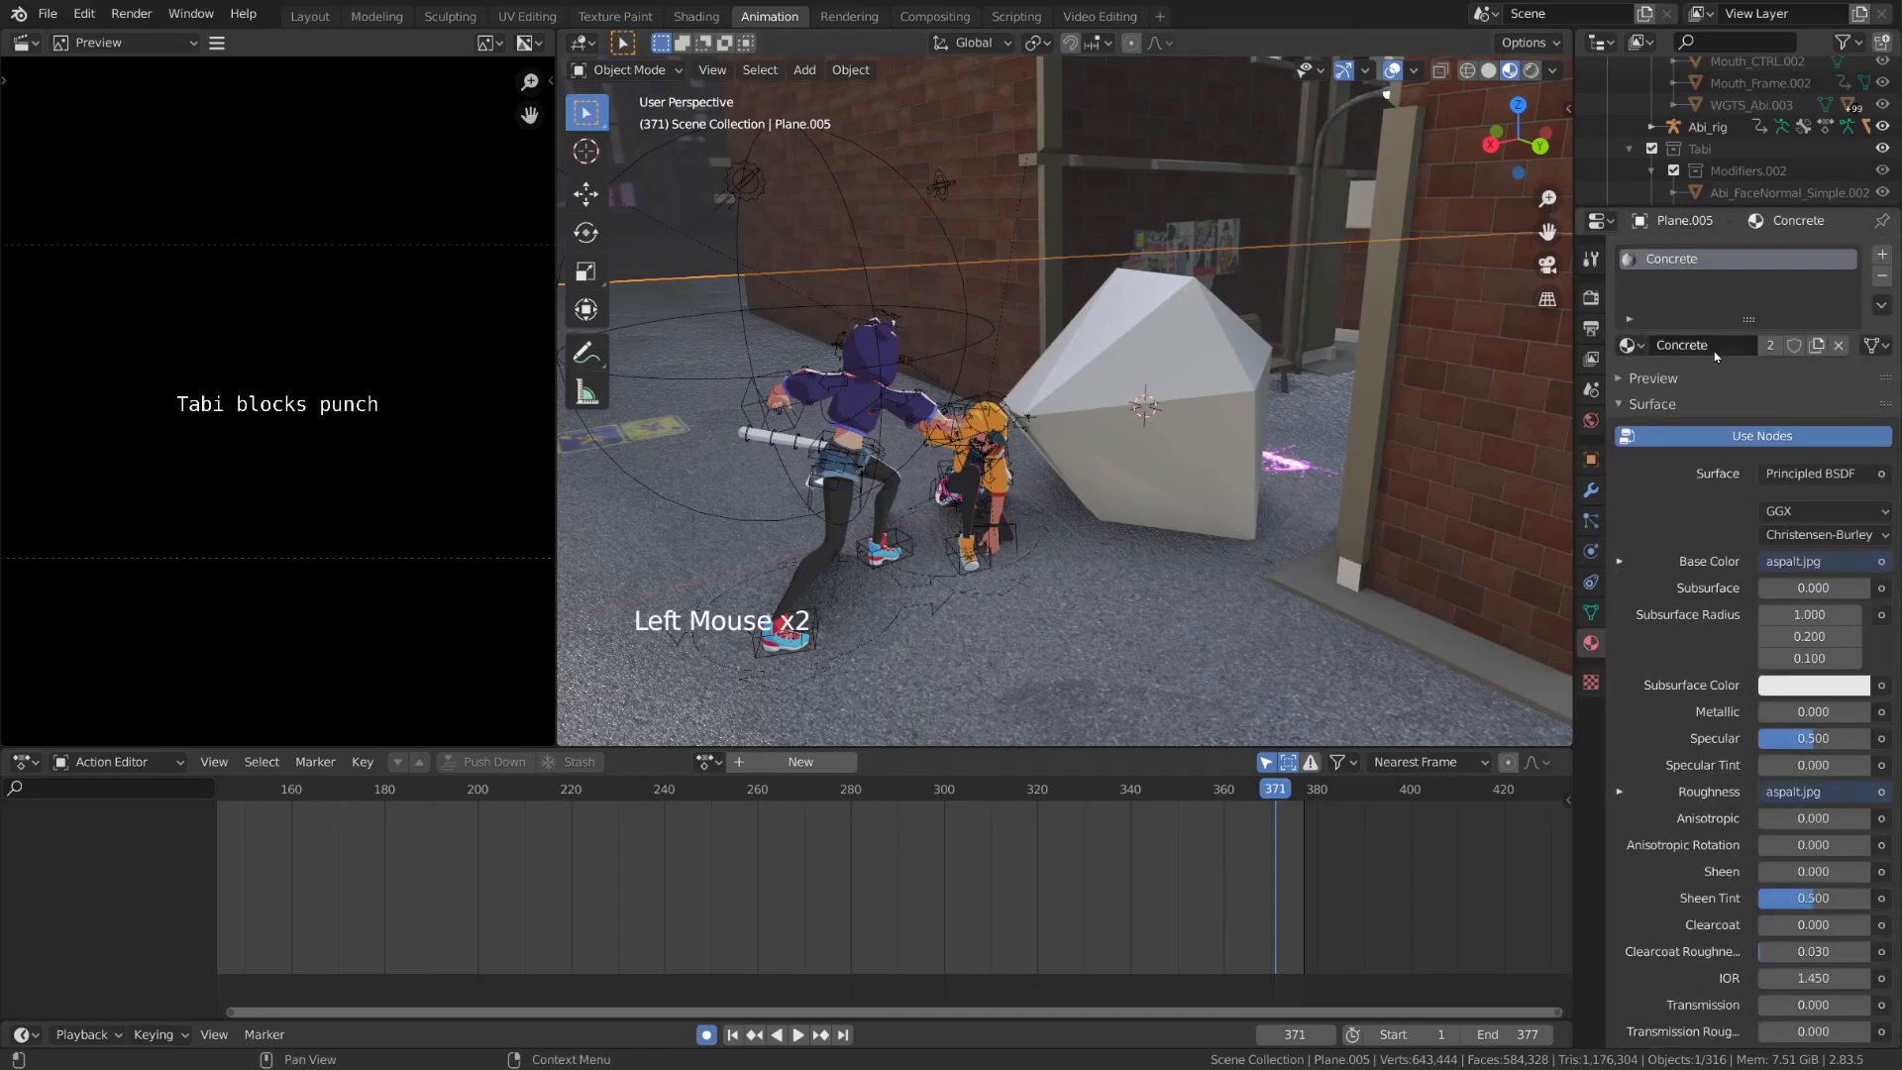
pyautogui.click(1164, 416)
pyautogui.click(1628, 345)
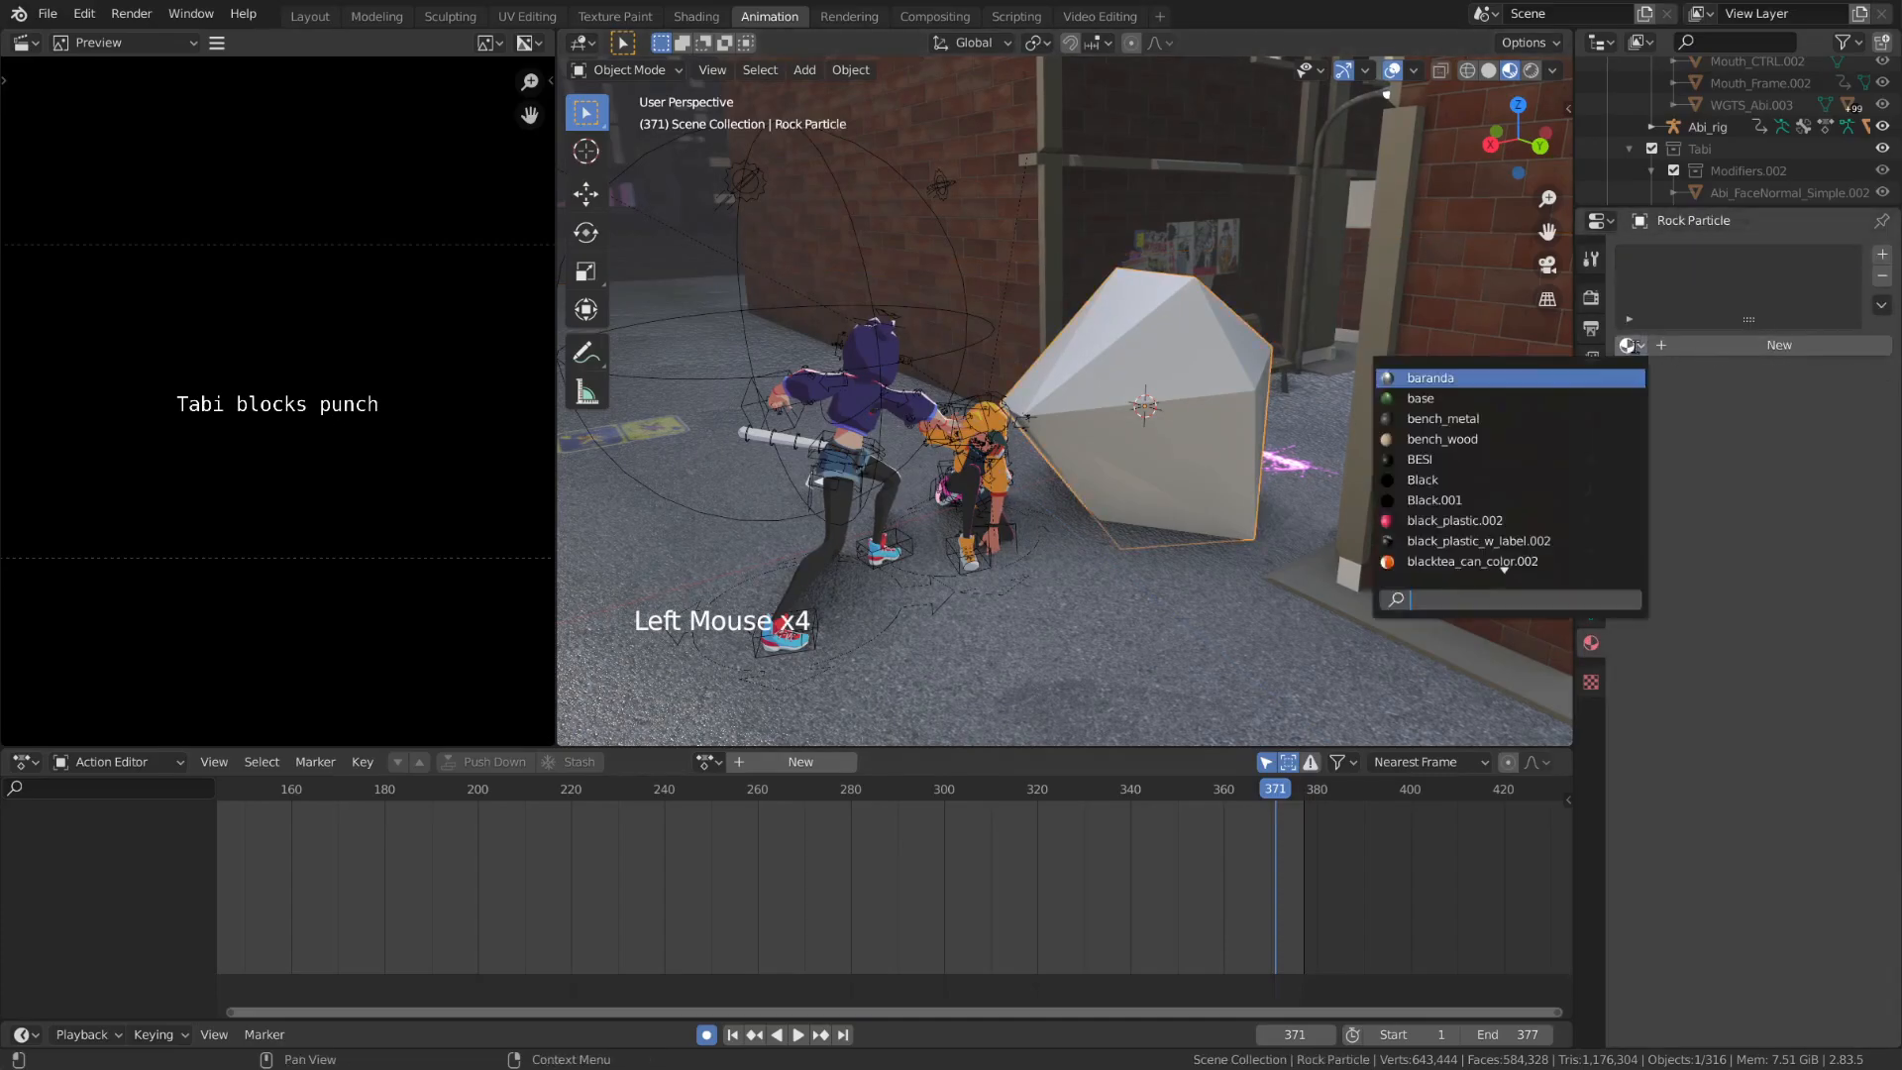
pyautogui.write('conc')
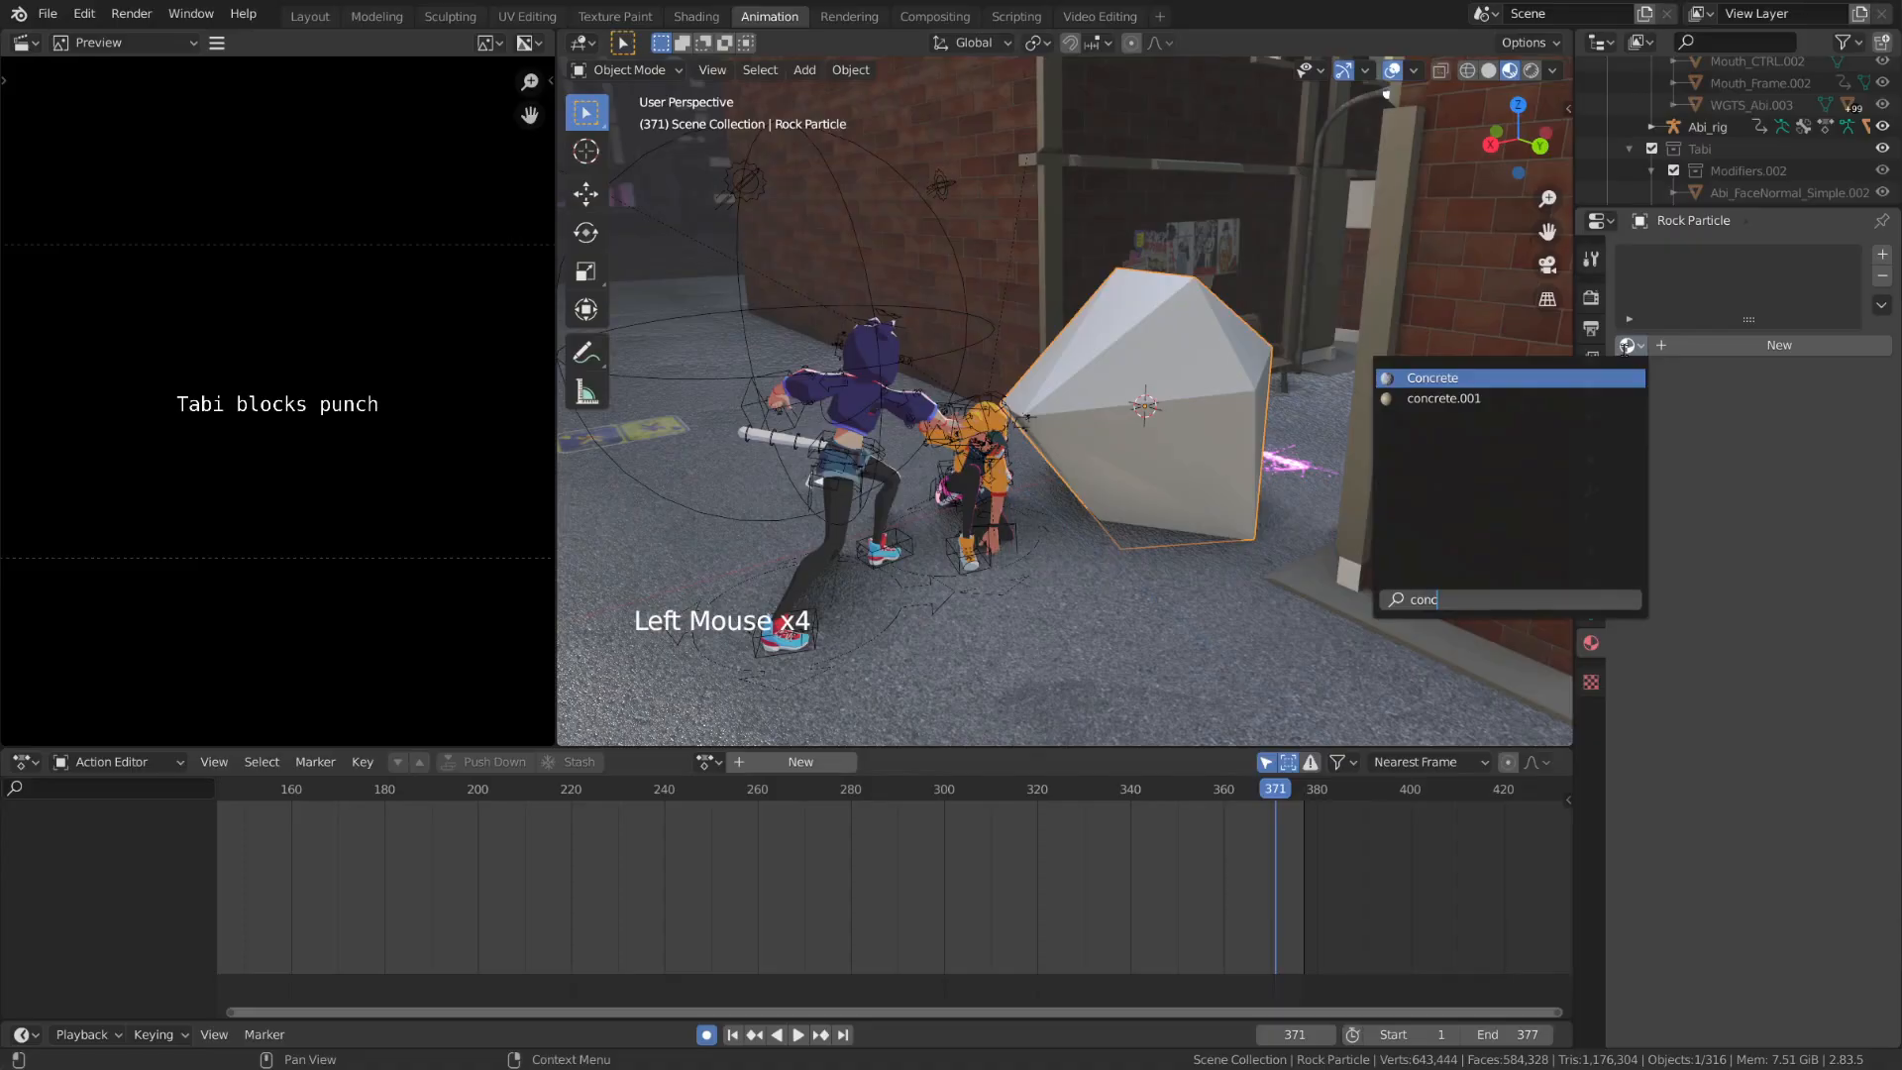
pyautogui.click(1542, 378)
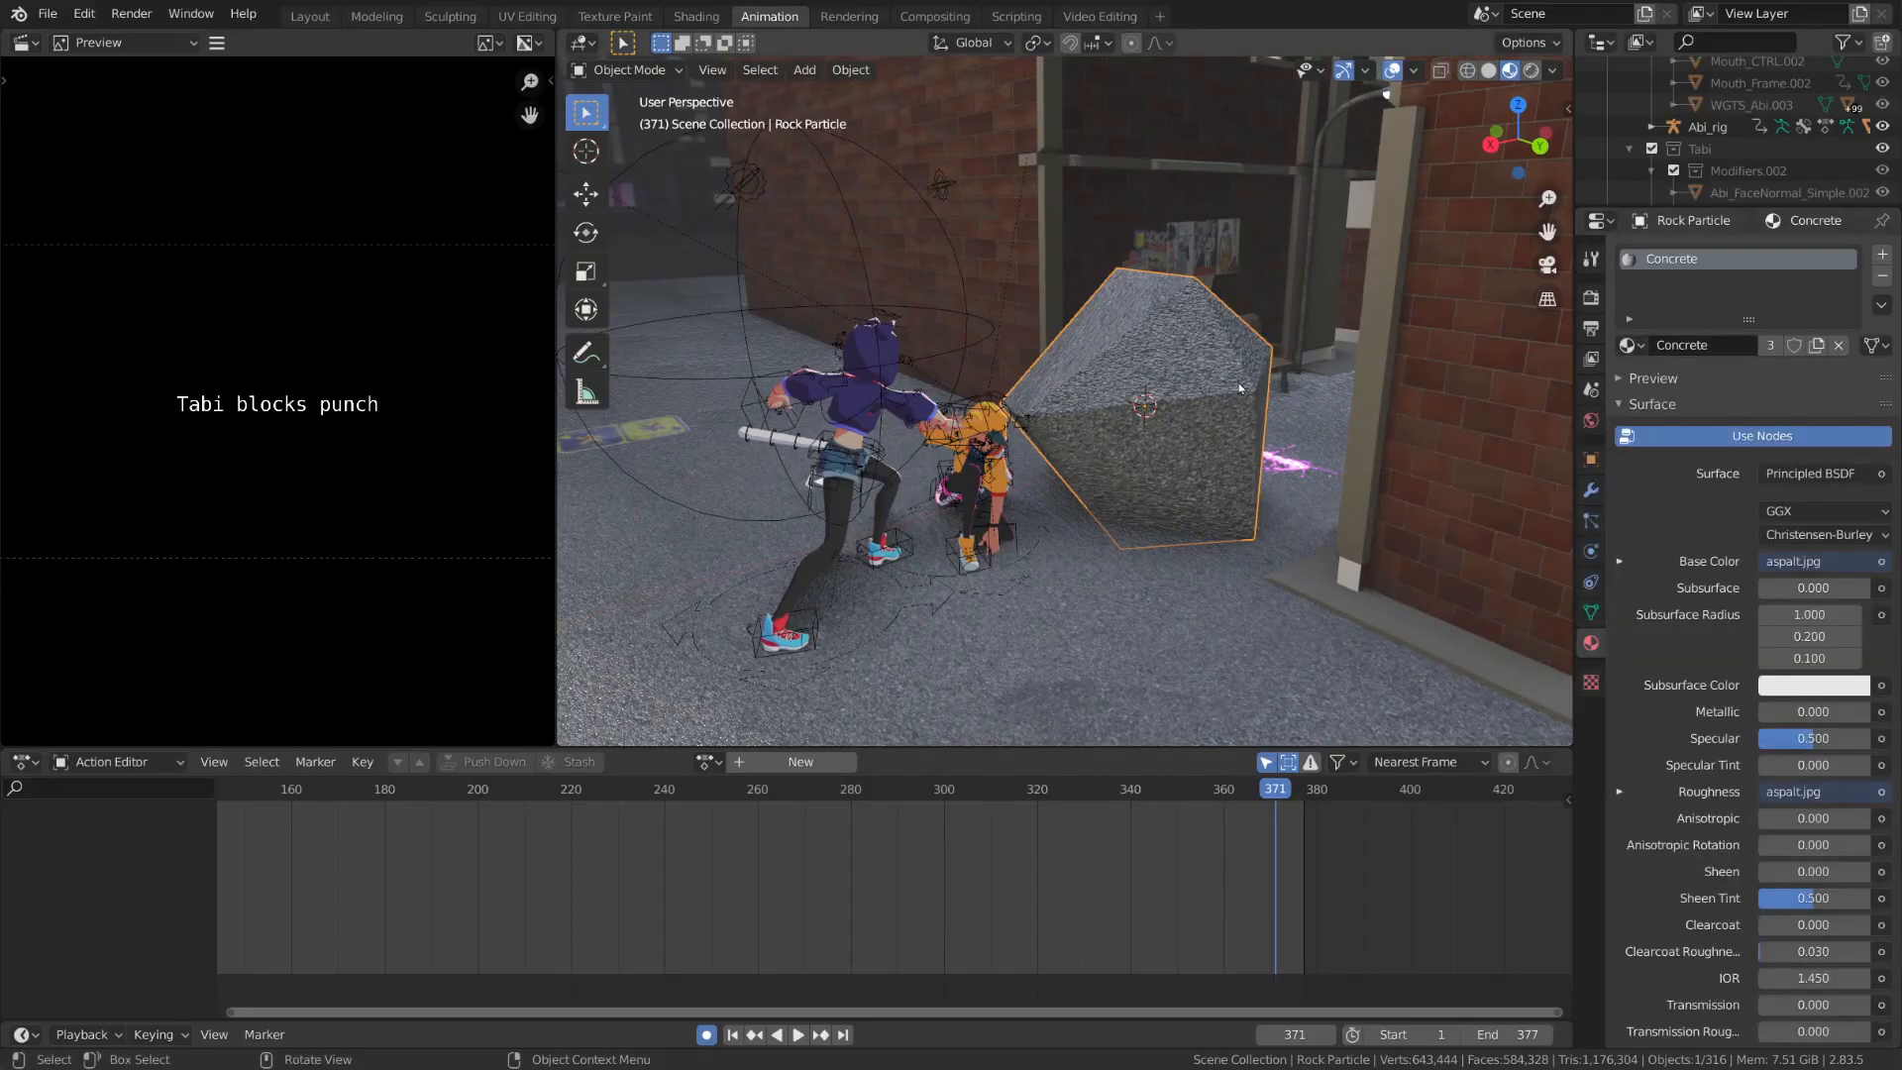
# Display the UV Editor and scale down the rock's entire UV layout to enlarge the asphalt texture on its surface
pyautogui.click(22, 42)
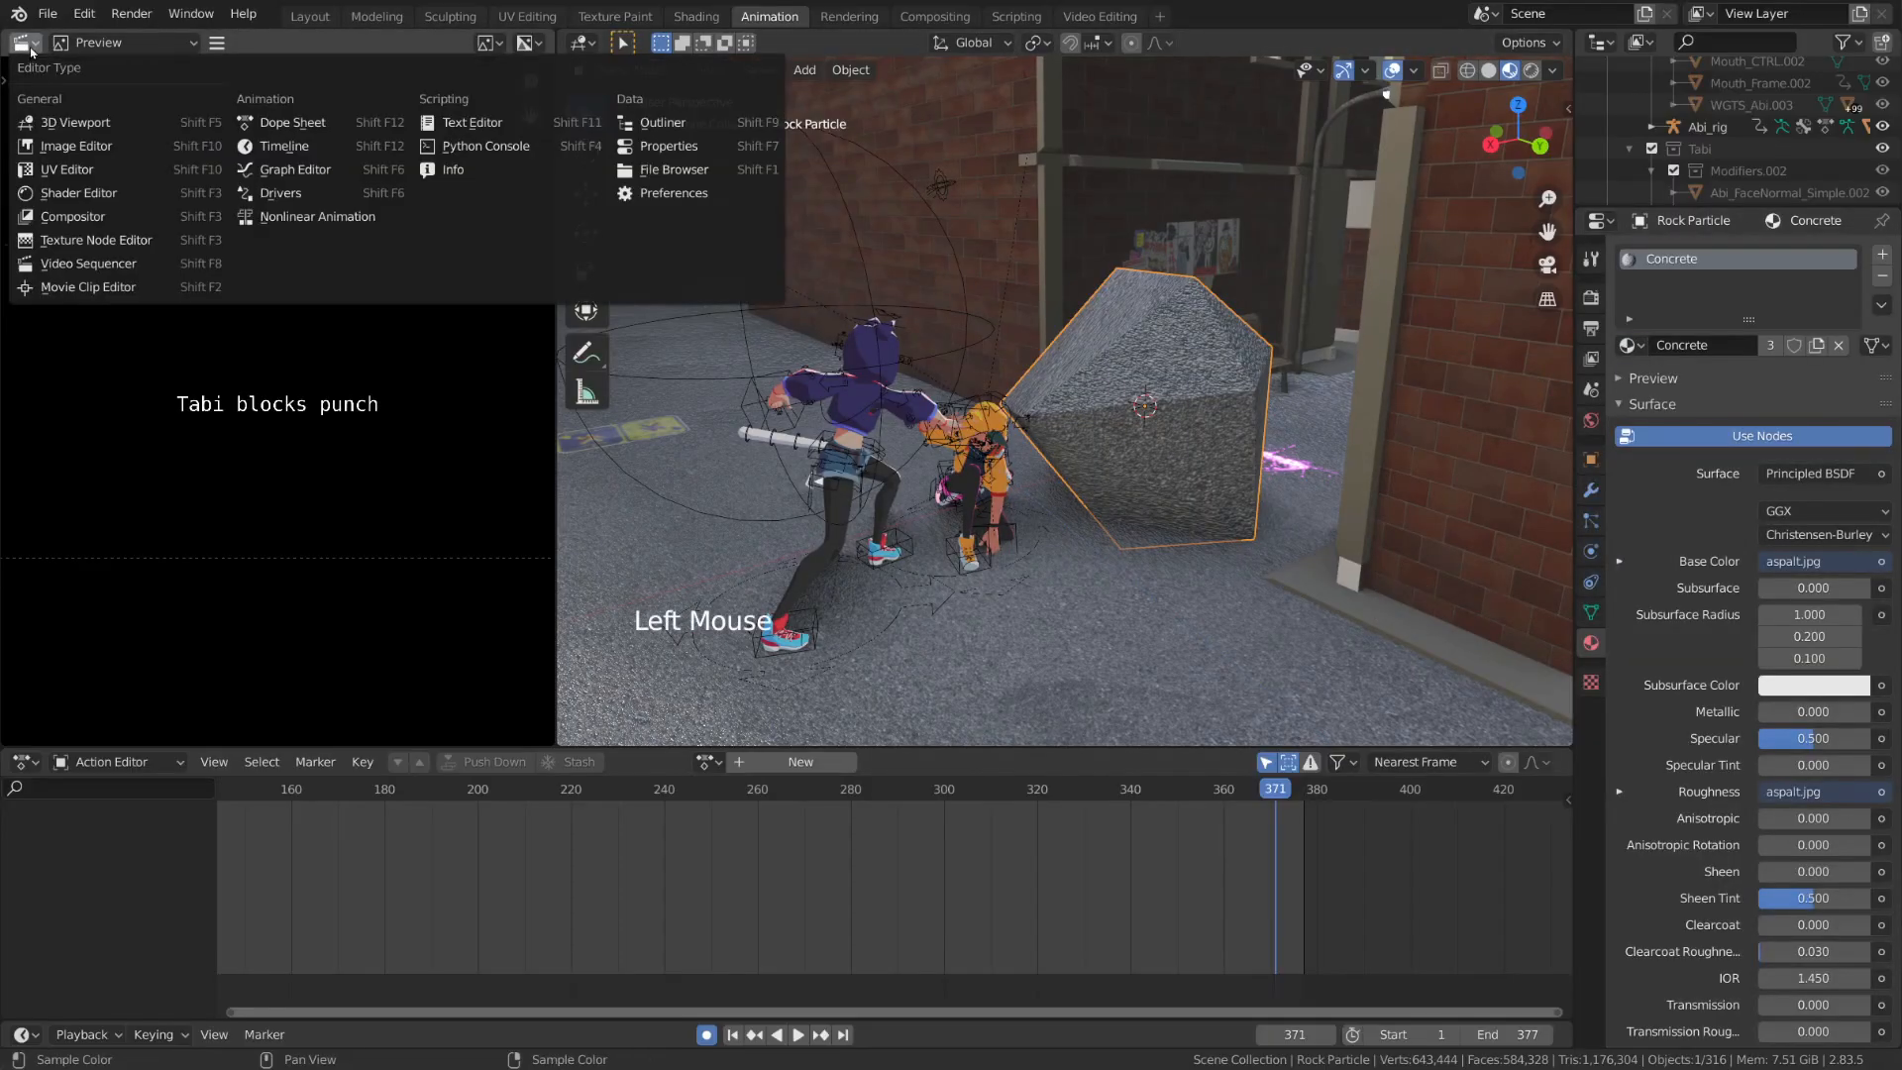
pyautogui.click(98, 178)
pyautogui.press('Tab')
pyautogui.press('a')
pyautogui.scroll(-10, 991, 396)
pyautogui.press('a')
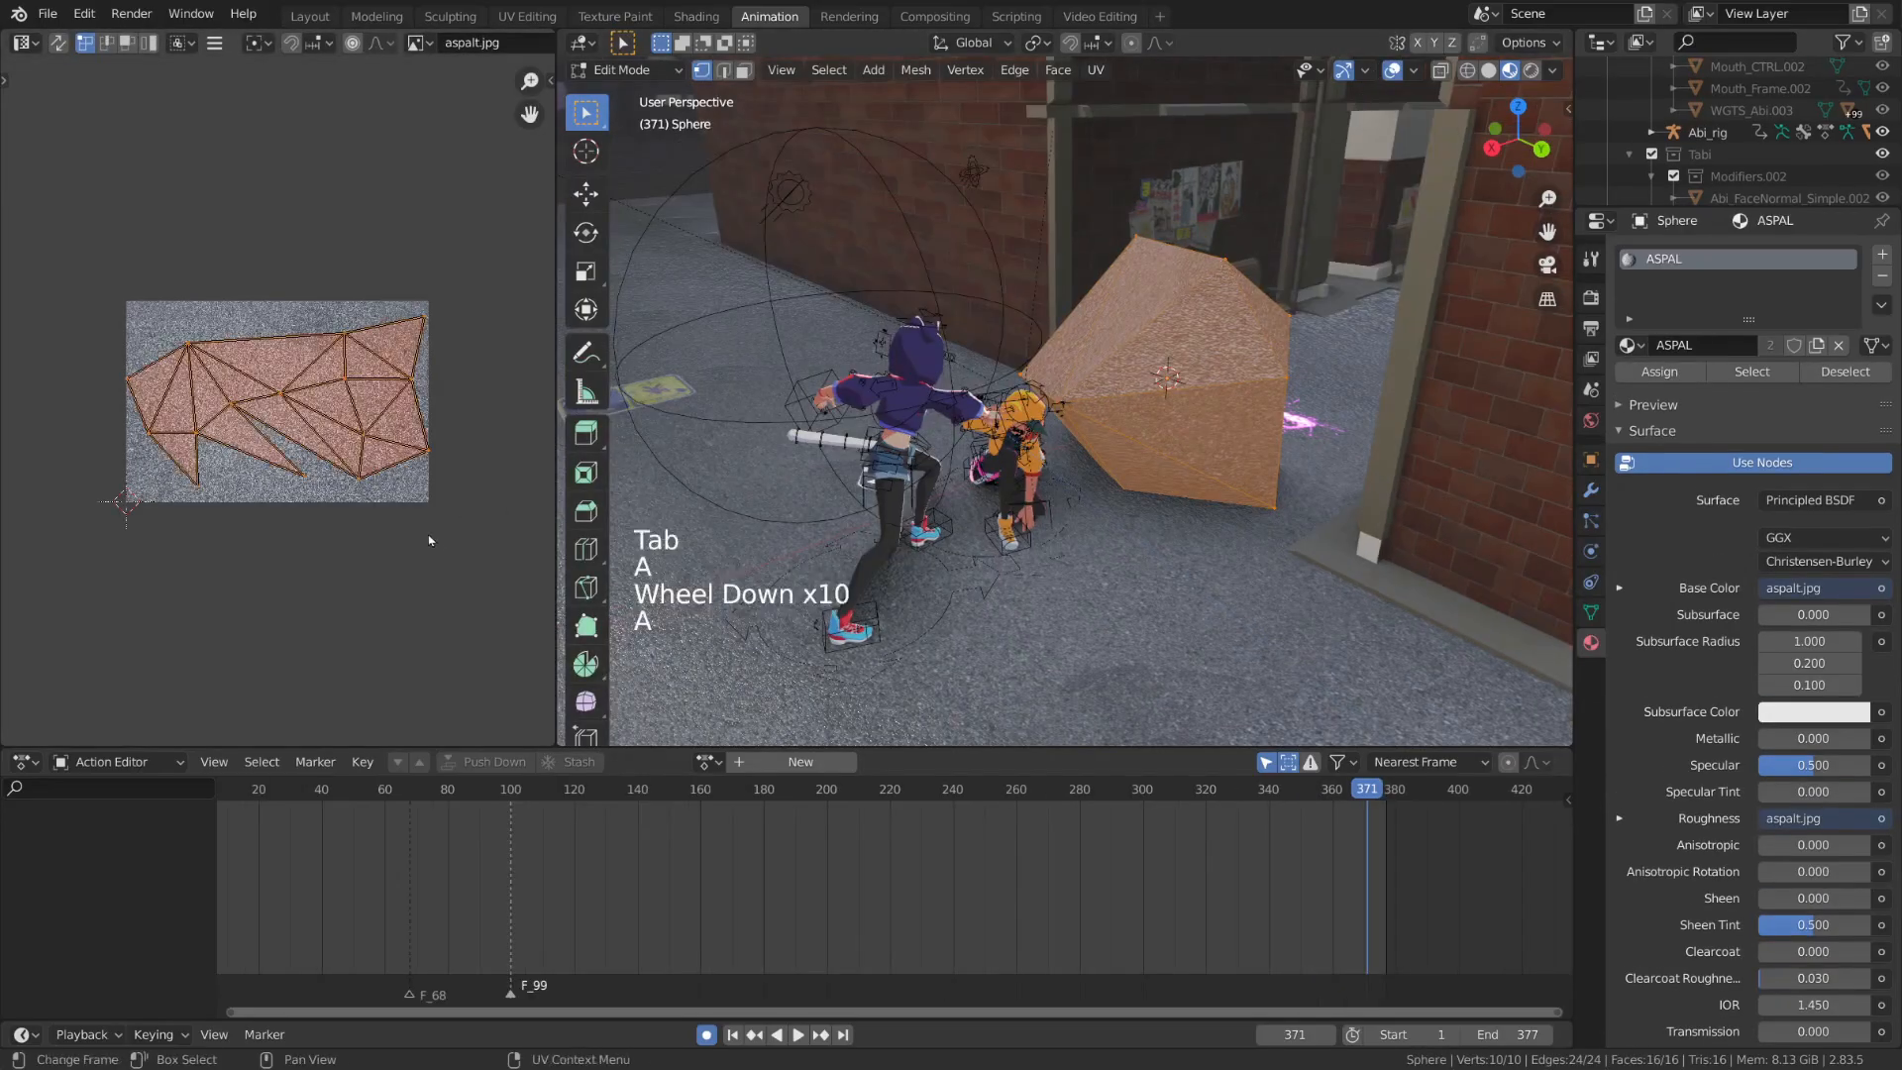
pyautogui.press('s')
pyautogui.click(317, 445)
pyautogui.press('Tab')
pyautogui.scroll(-1, 1189, 475)
pyautogui.moveTo(1189, 476); pyautogui.dragTo(1277, 484, button='middle')
pyautogui.scroll(3, 1045, 564)
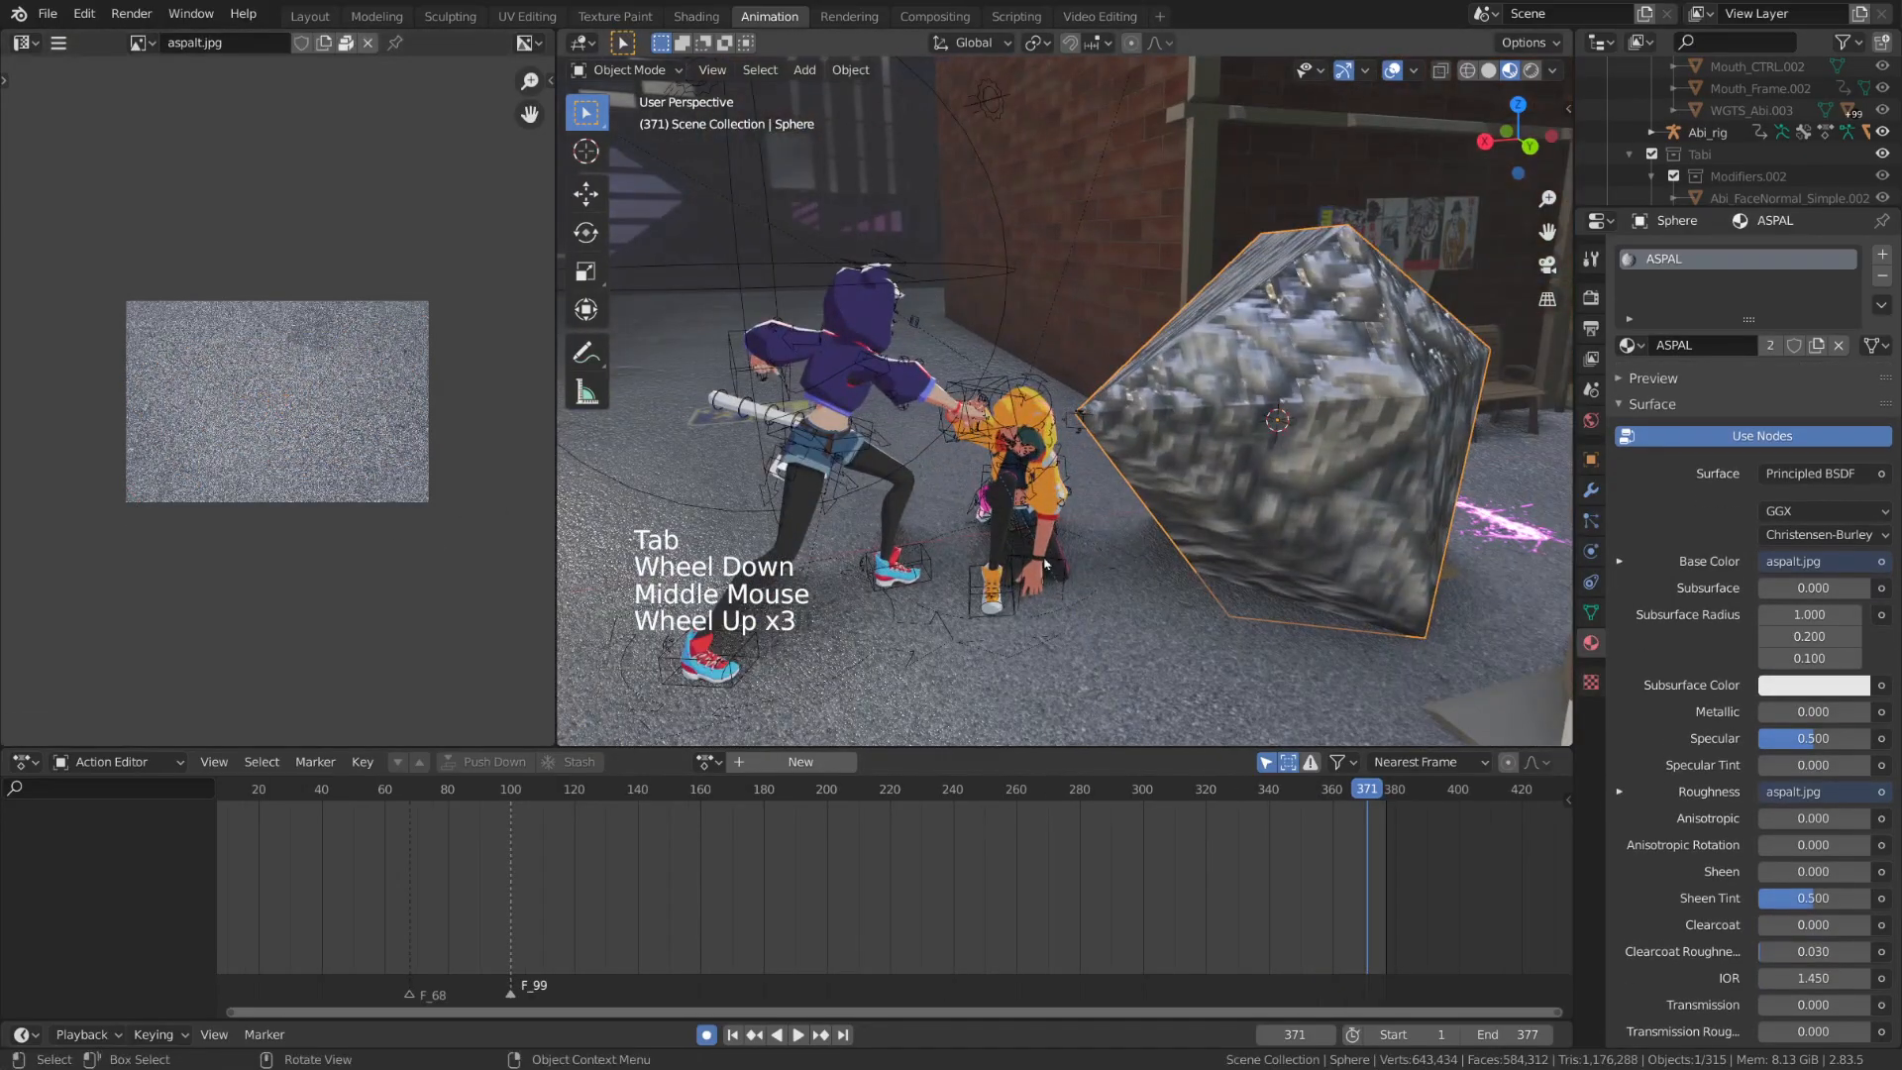
# Add a plane mesh and move it onto the ground beneath the crouching character
pyautogui.hotkey('shift', 'a')
pyautogui.moveTo(1100, 570)
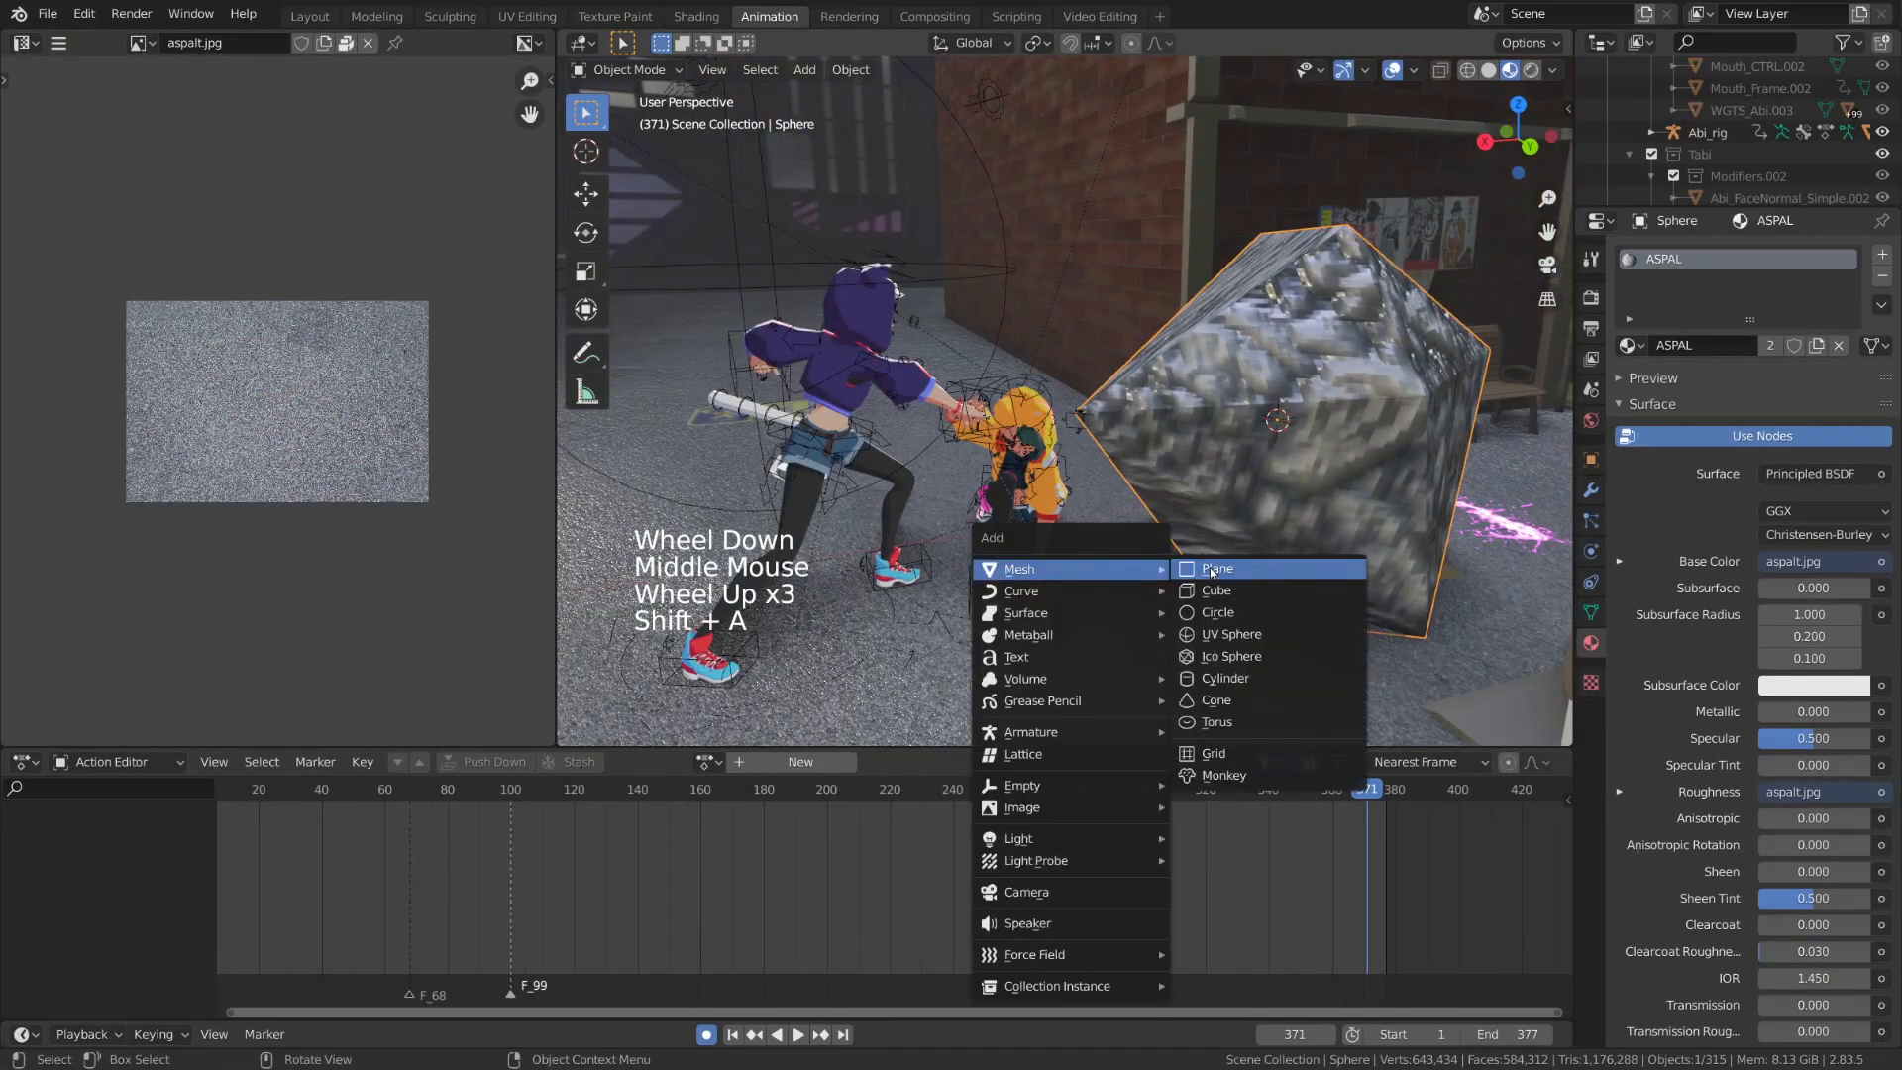
pyautogui.click(1211, 568)
pyautogui.keyDown('shift'); pyautogui.moveTo(1210, 568); pyautogui.dragTo(1129, 540, button='middle'); pyautogui.keyUp('shift')
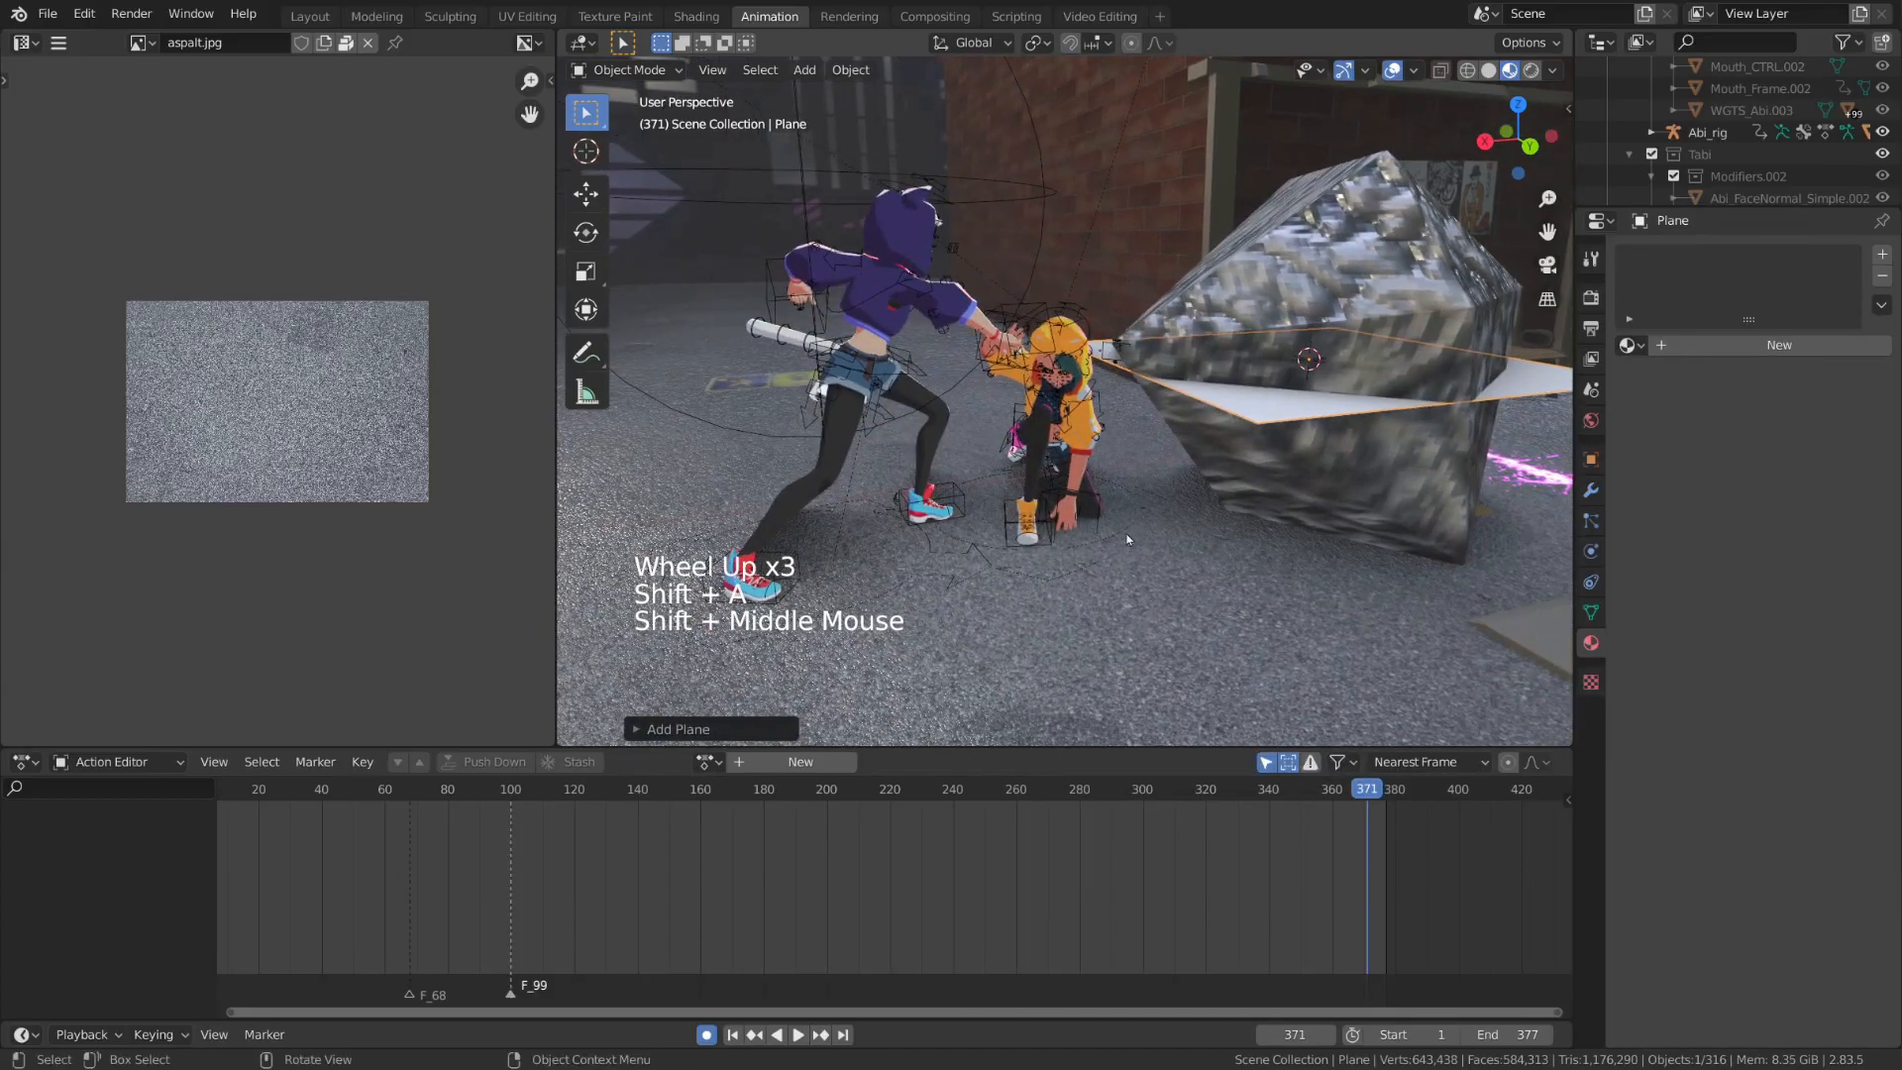
pyautogui.press('g')
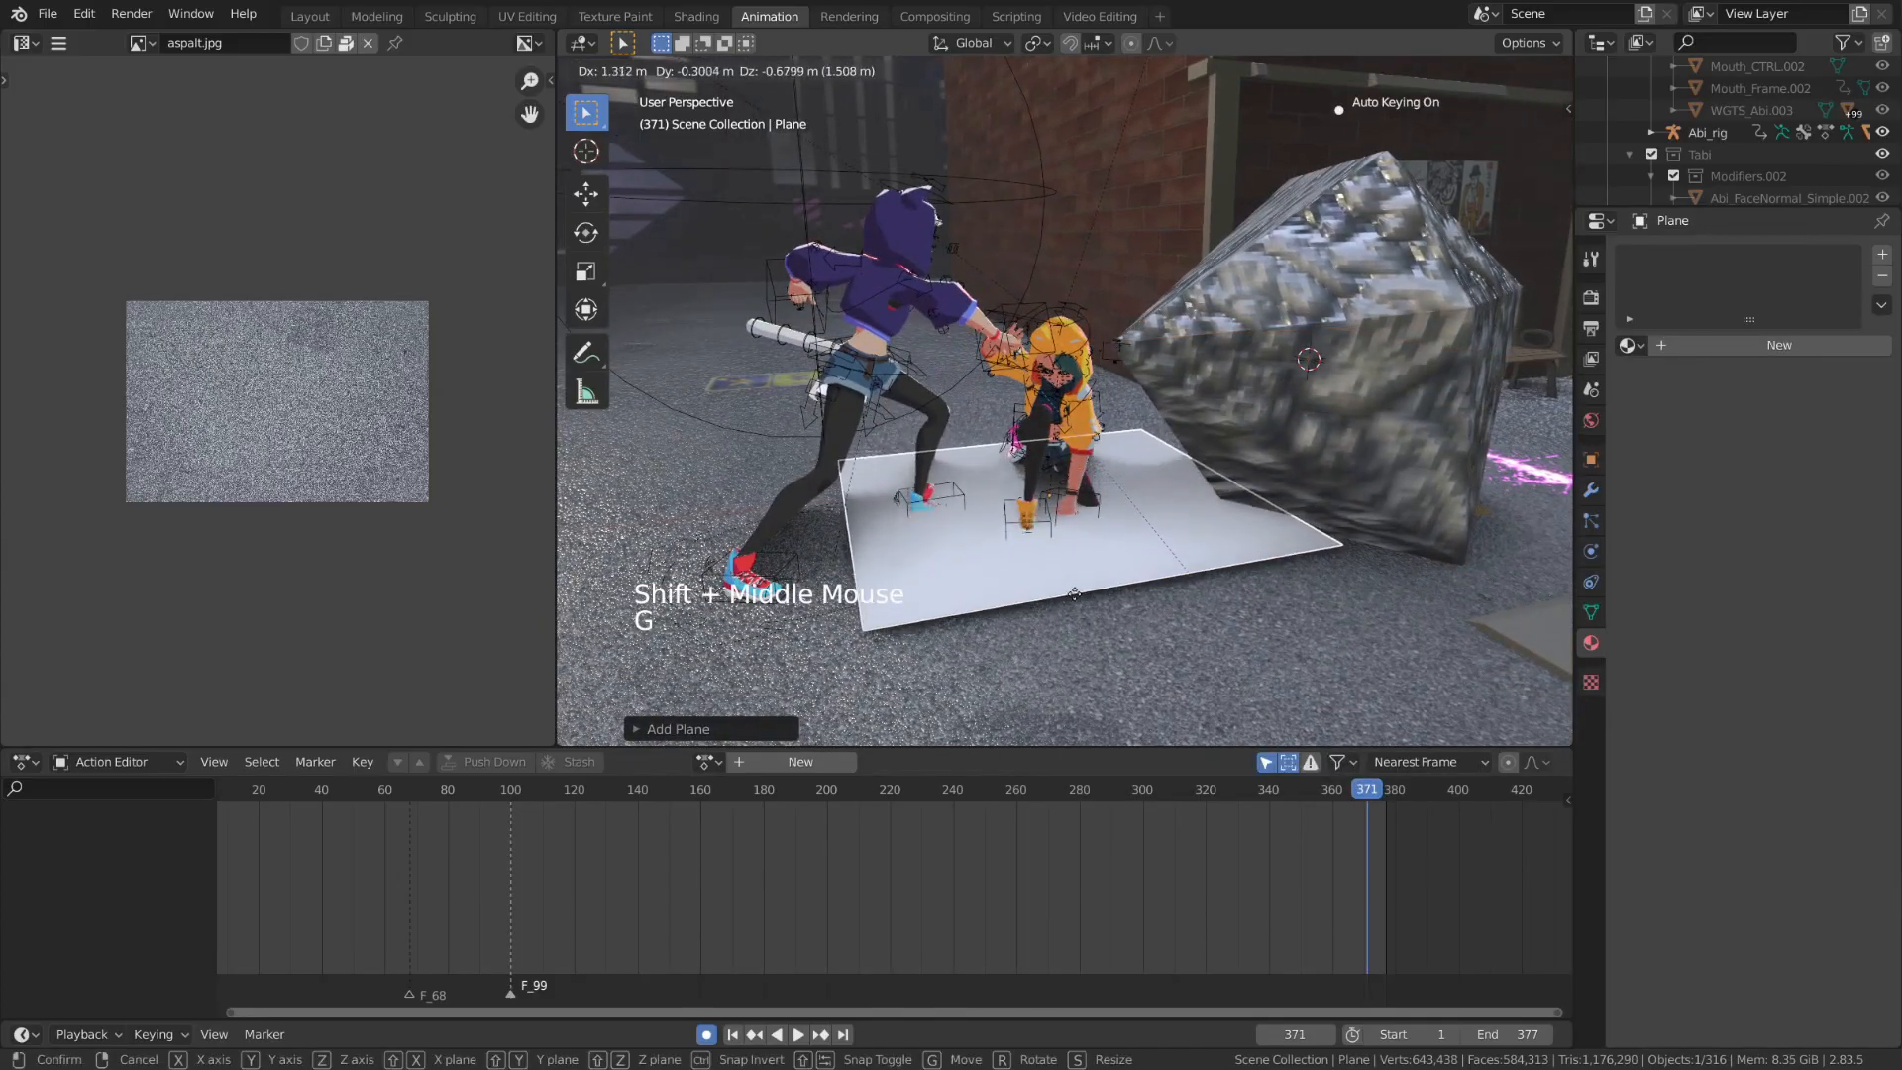
pyautogui.click(1104, 614)
# Scale the plane's mesh down in Edit Mode to a small patch and shift it horizontally under the crouching character's hand
pyautogui.press('Tab')
pyautogui.press('s')
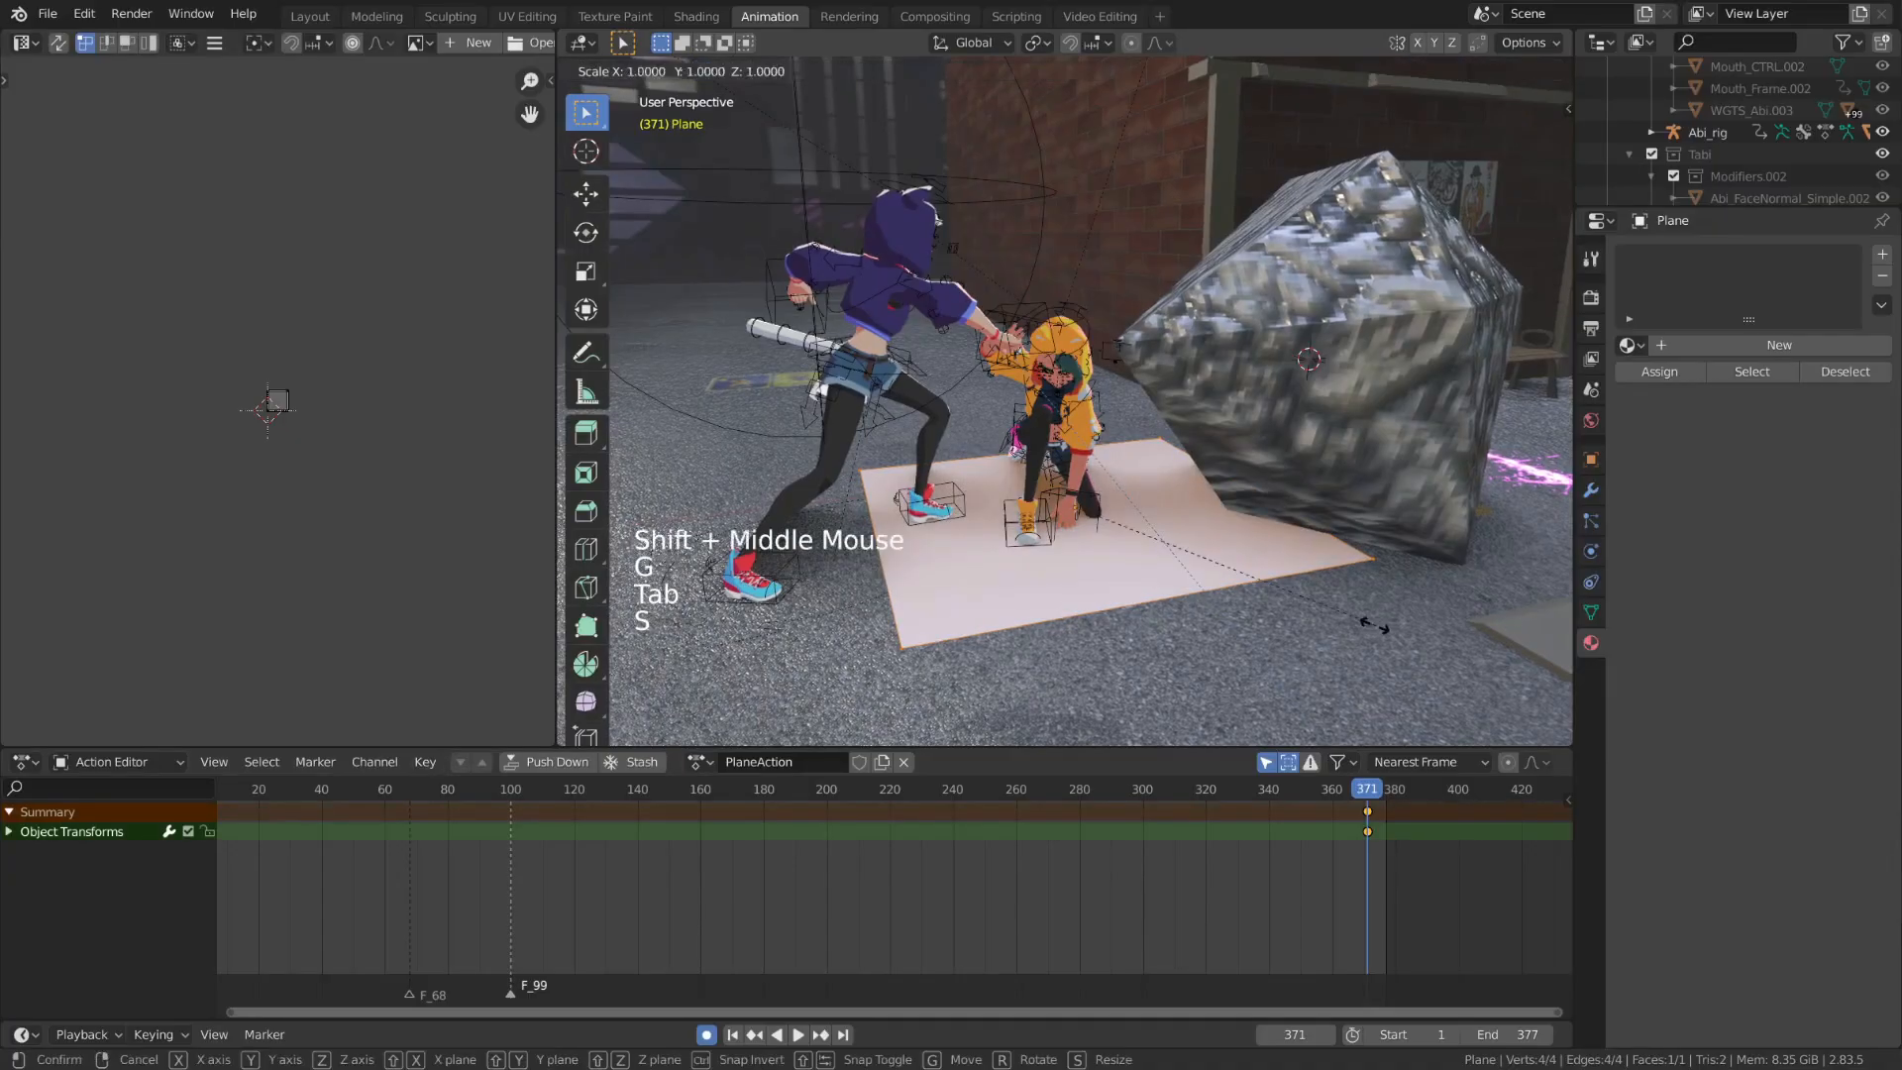
pyautogui.click(1151, 586)
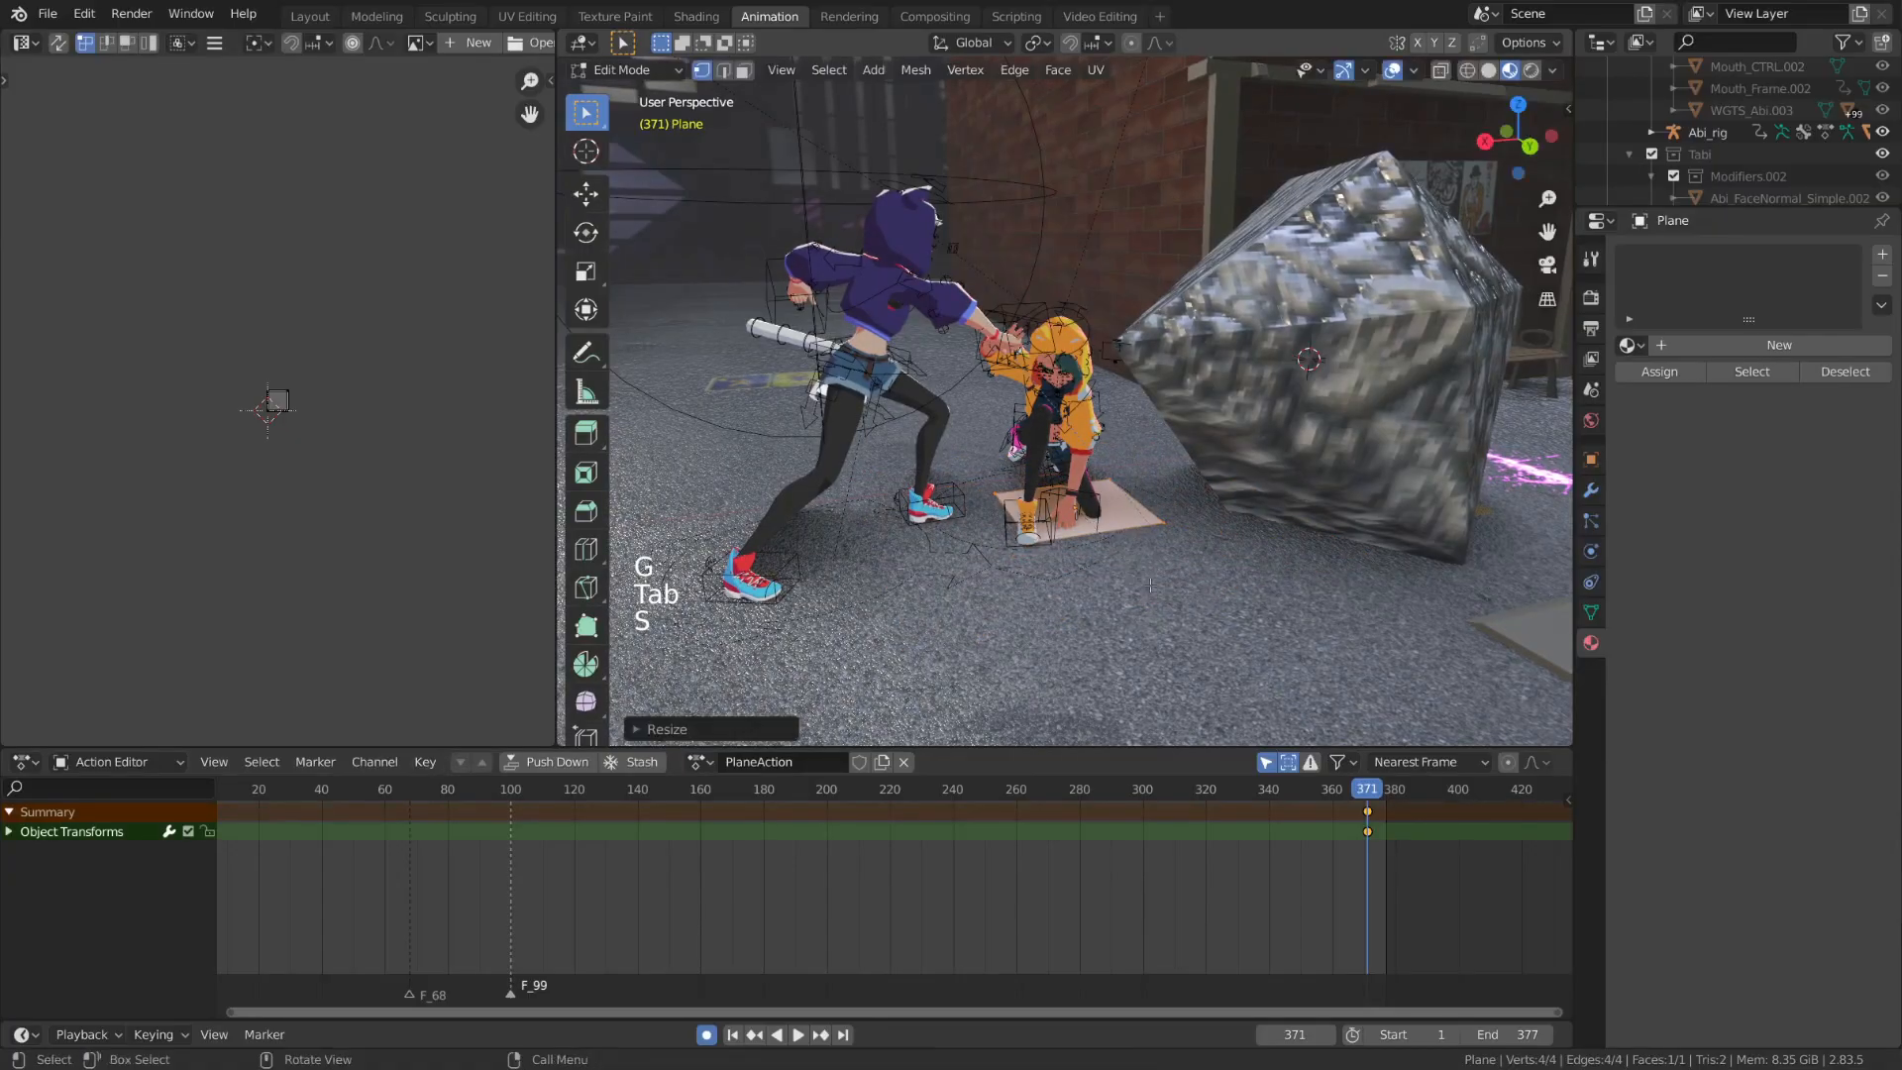
pyautogui.press('Tab')
pyautogui.press('g')
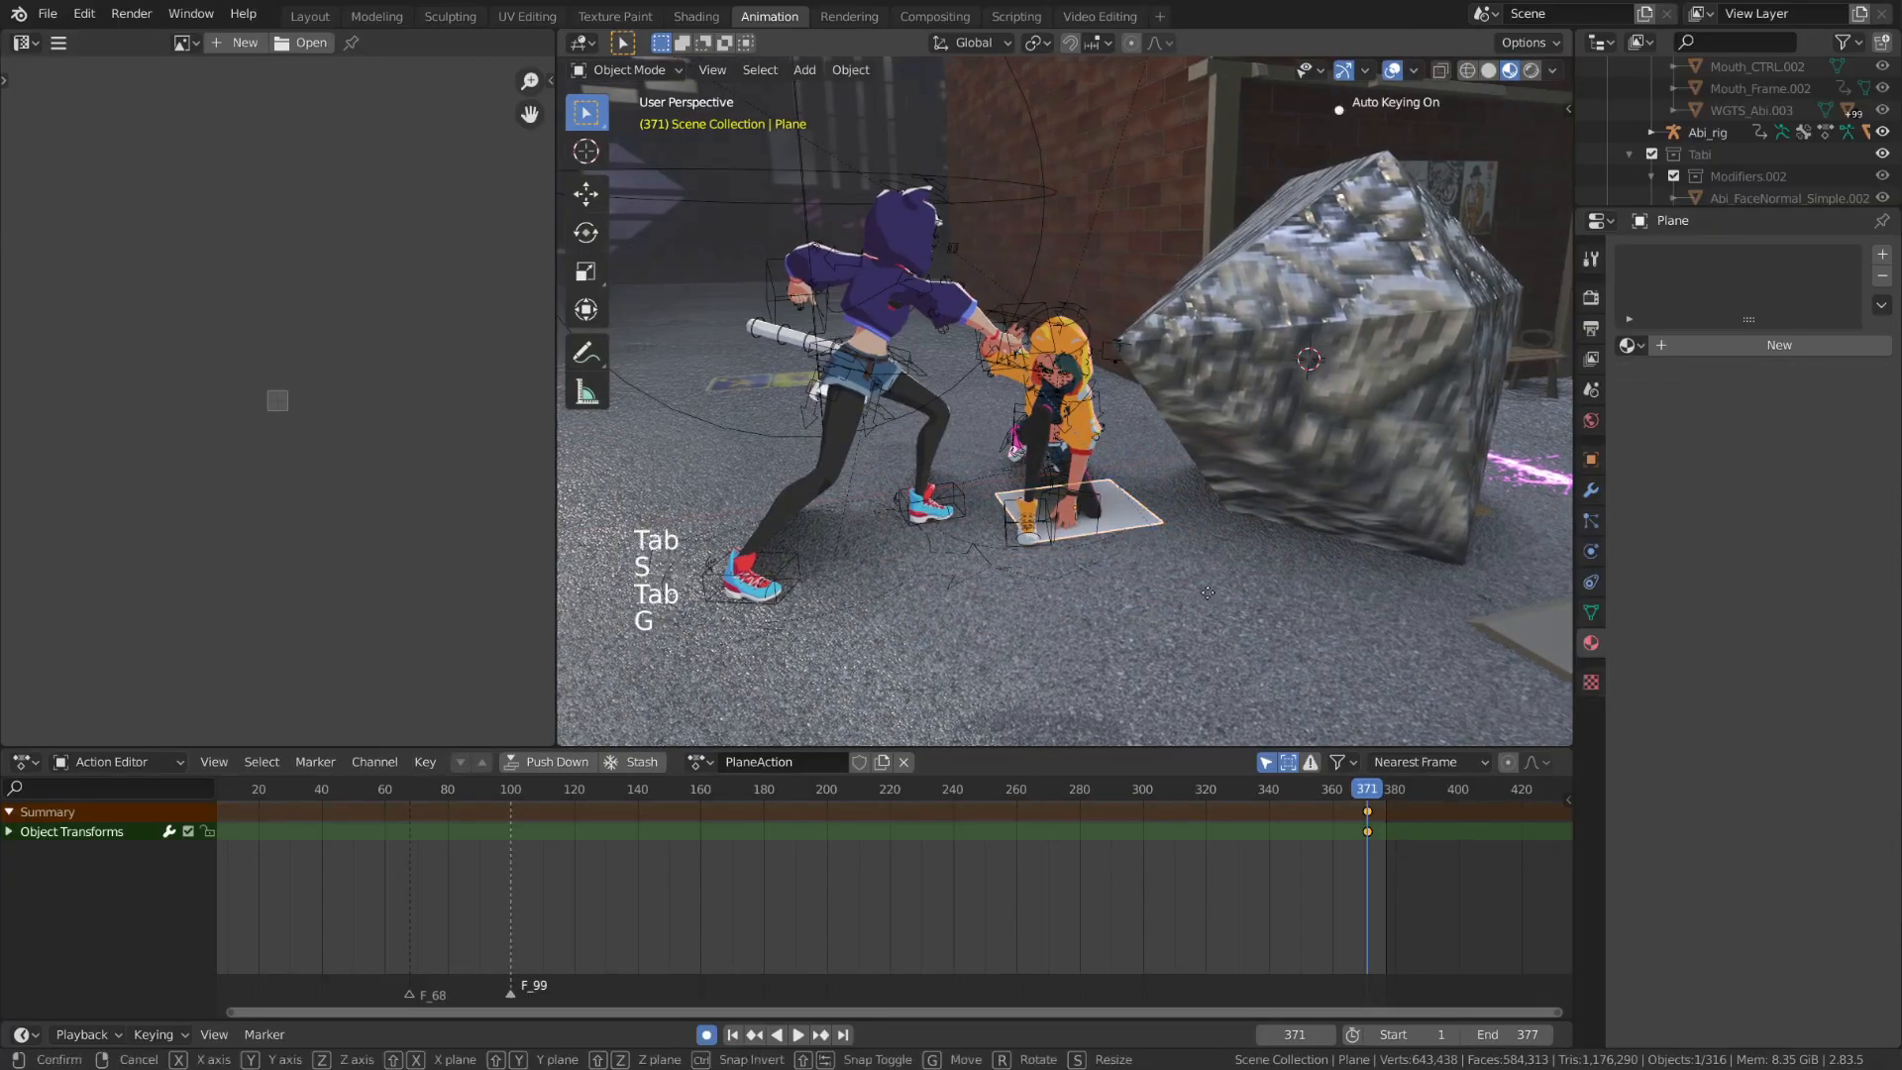
pyautogui.hotkey('shift', 'z')
pyautogui.click(1210, 587)
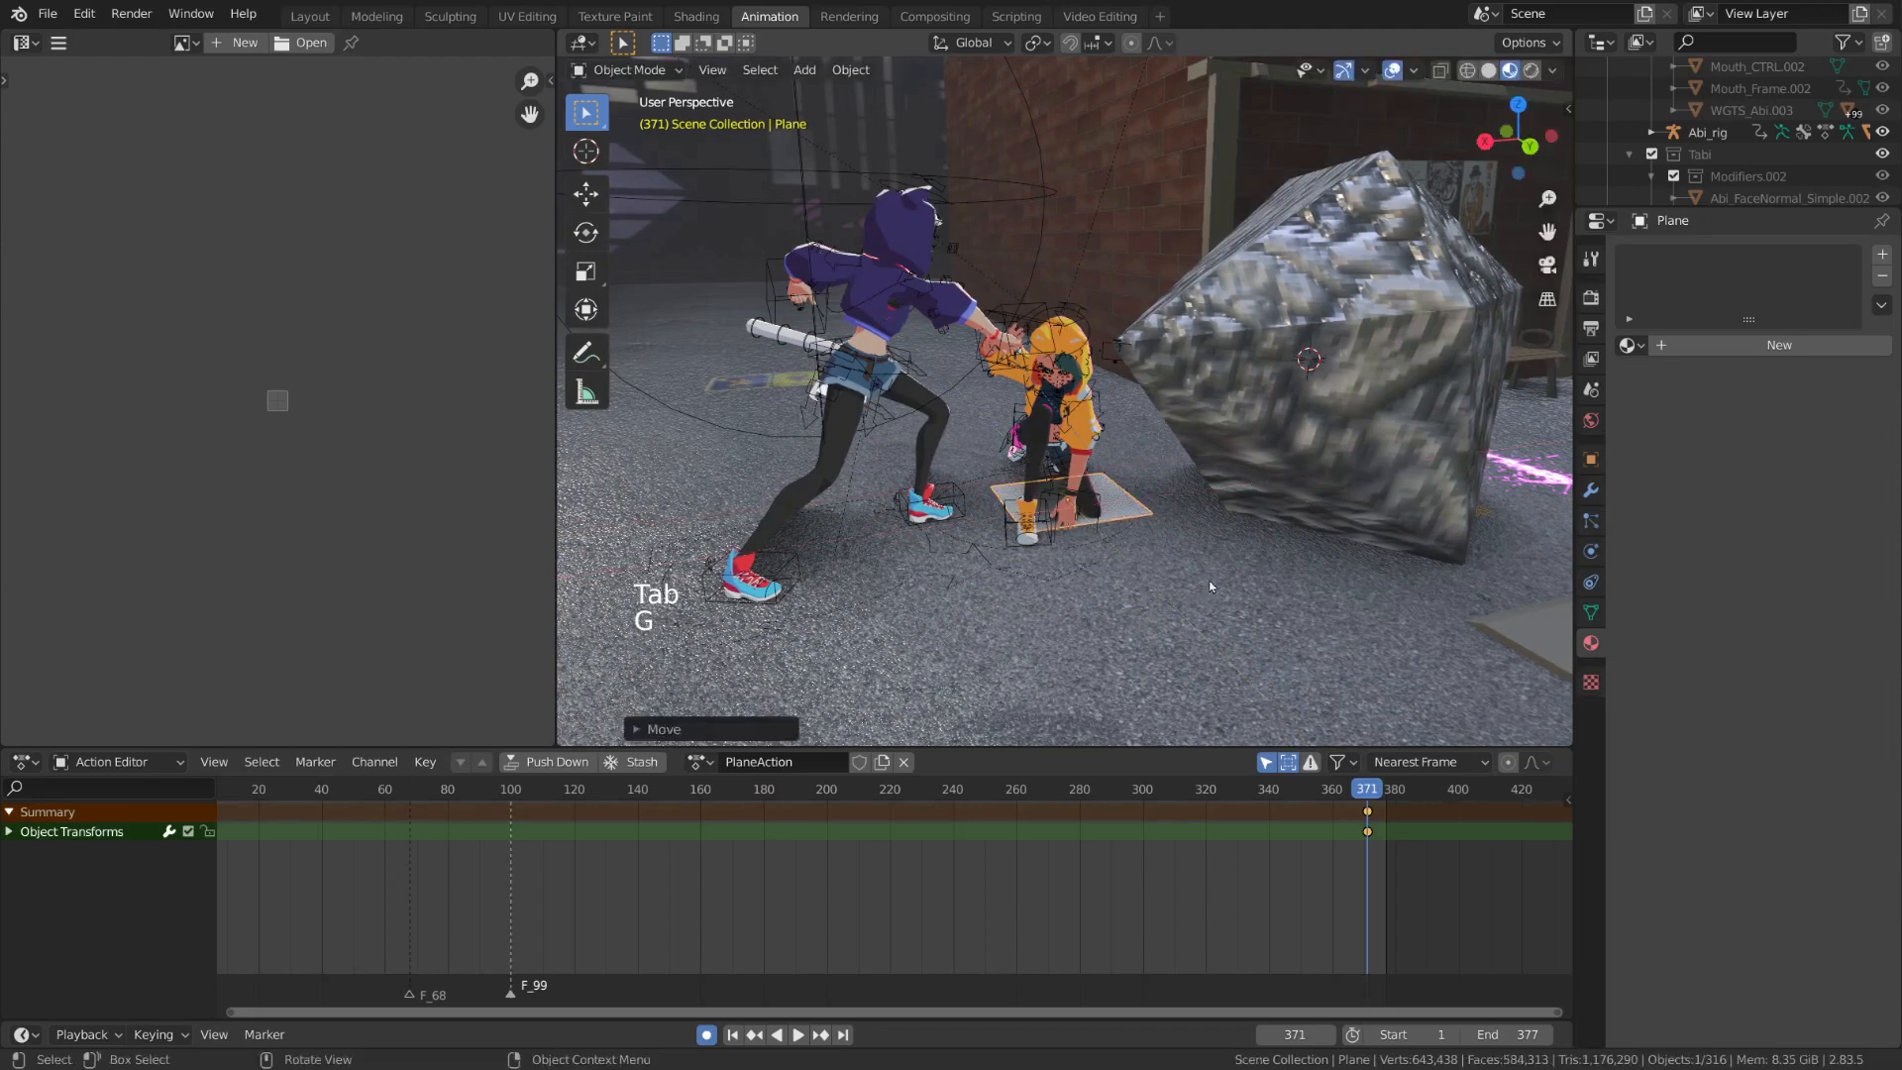
# Add an emitter particle system to the ground plane and set its particle number to 100
pyautogui.click(1592, 523)
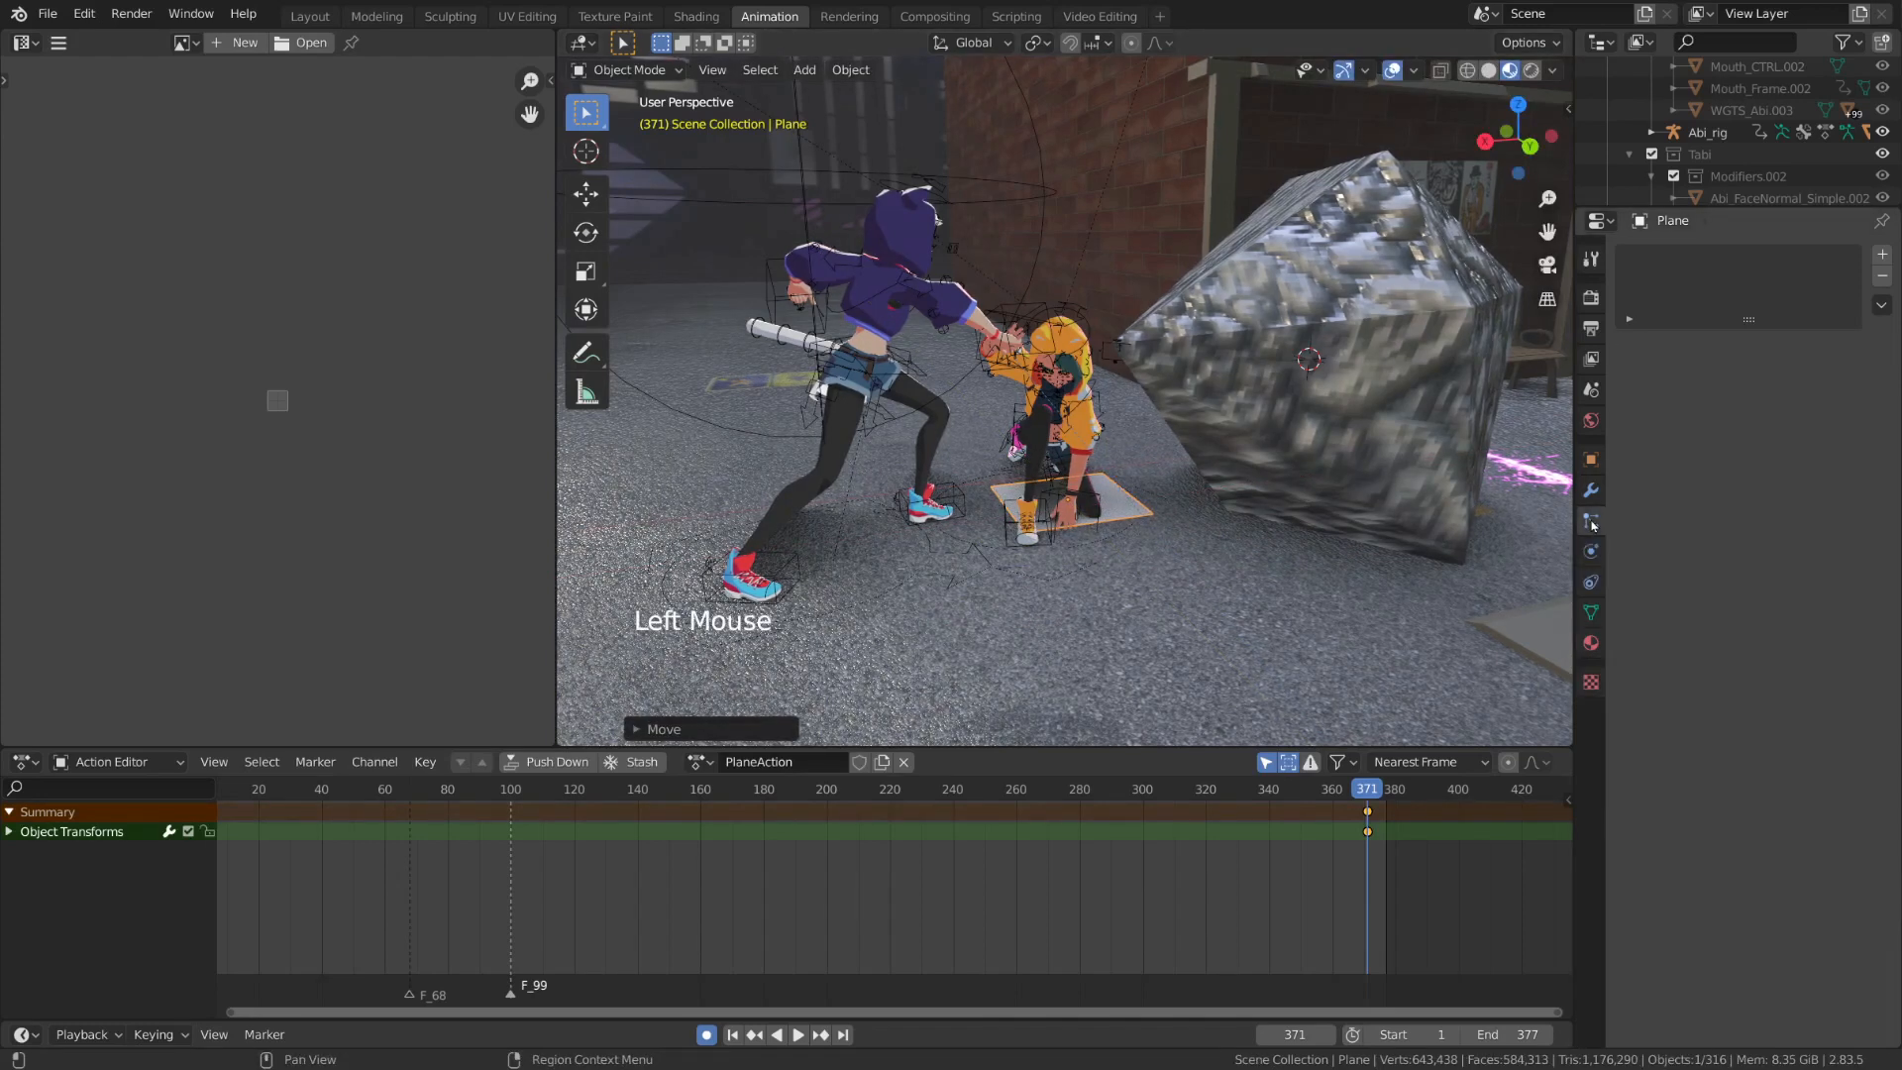
pyautogui.click(1893, 262)
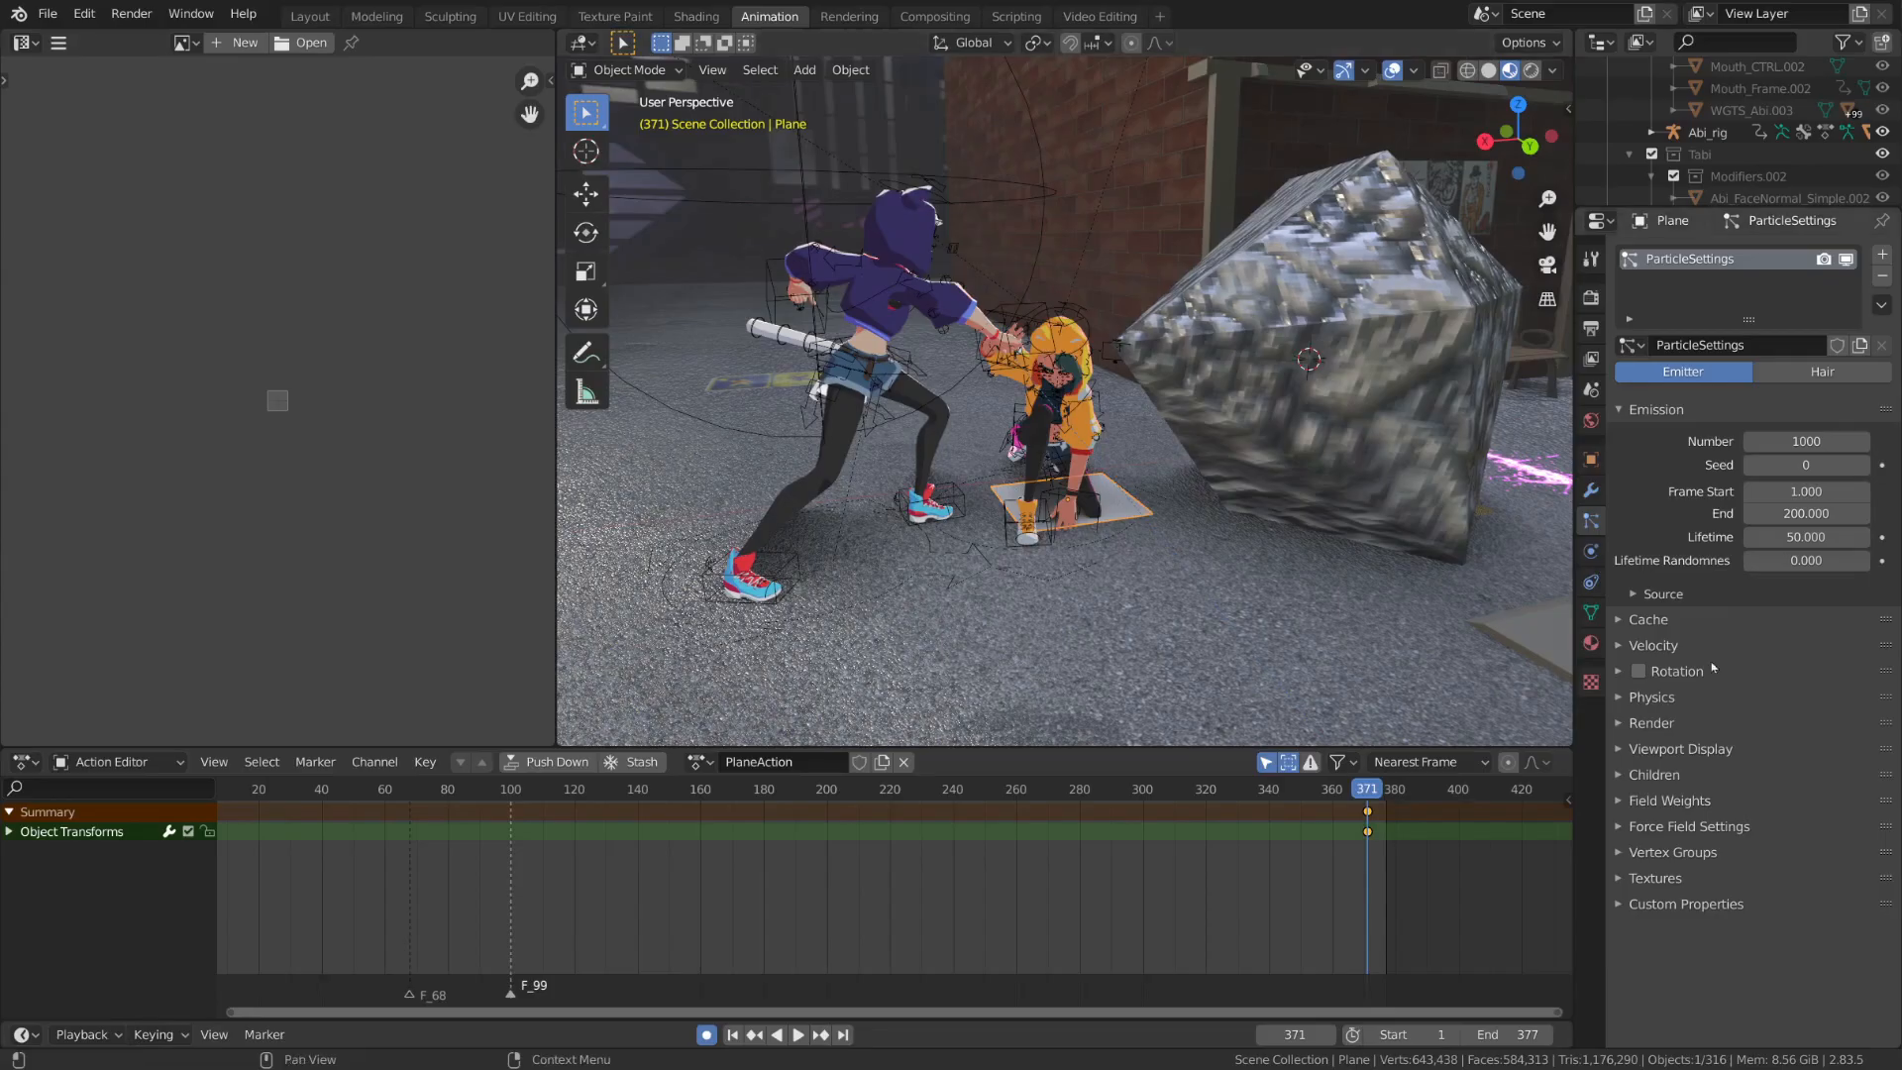
pyautogui.doubleClick(1680, 727)
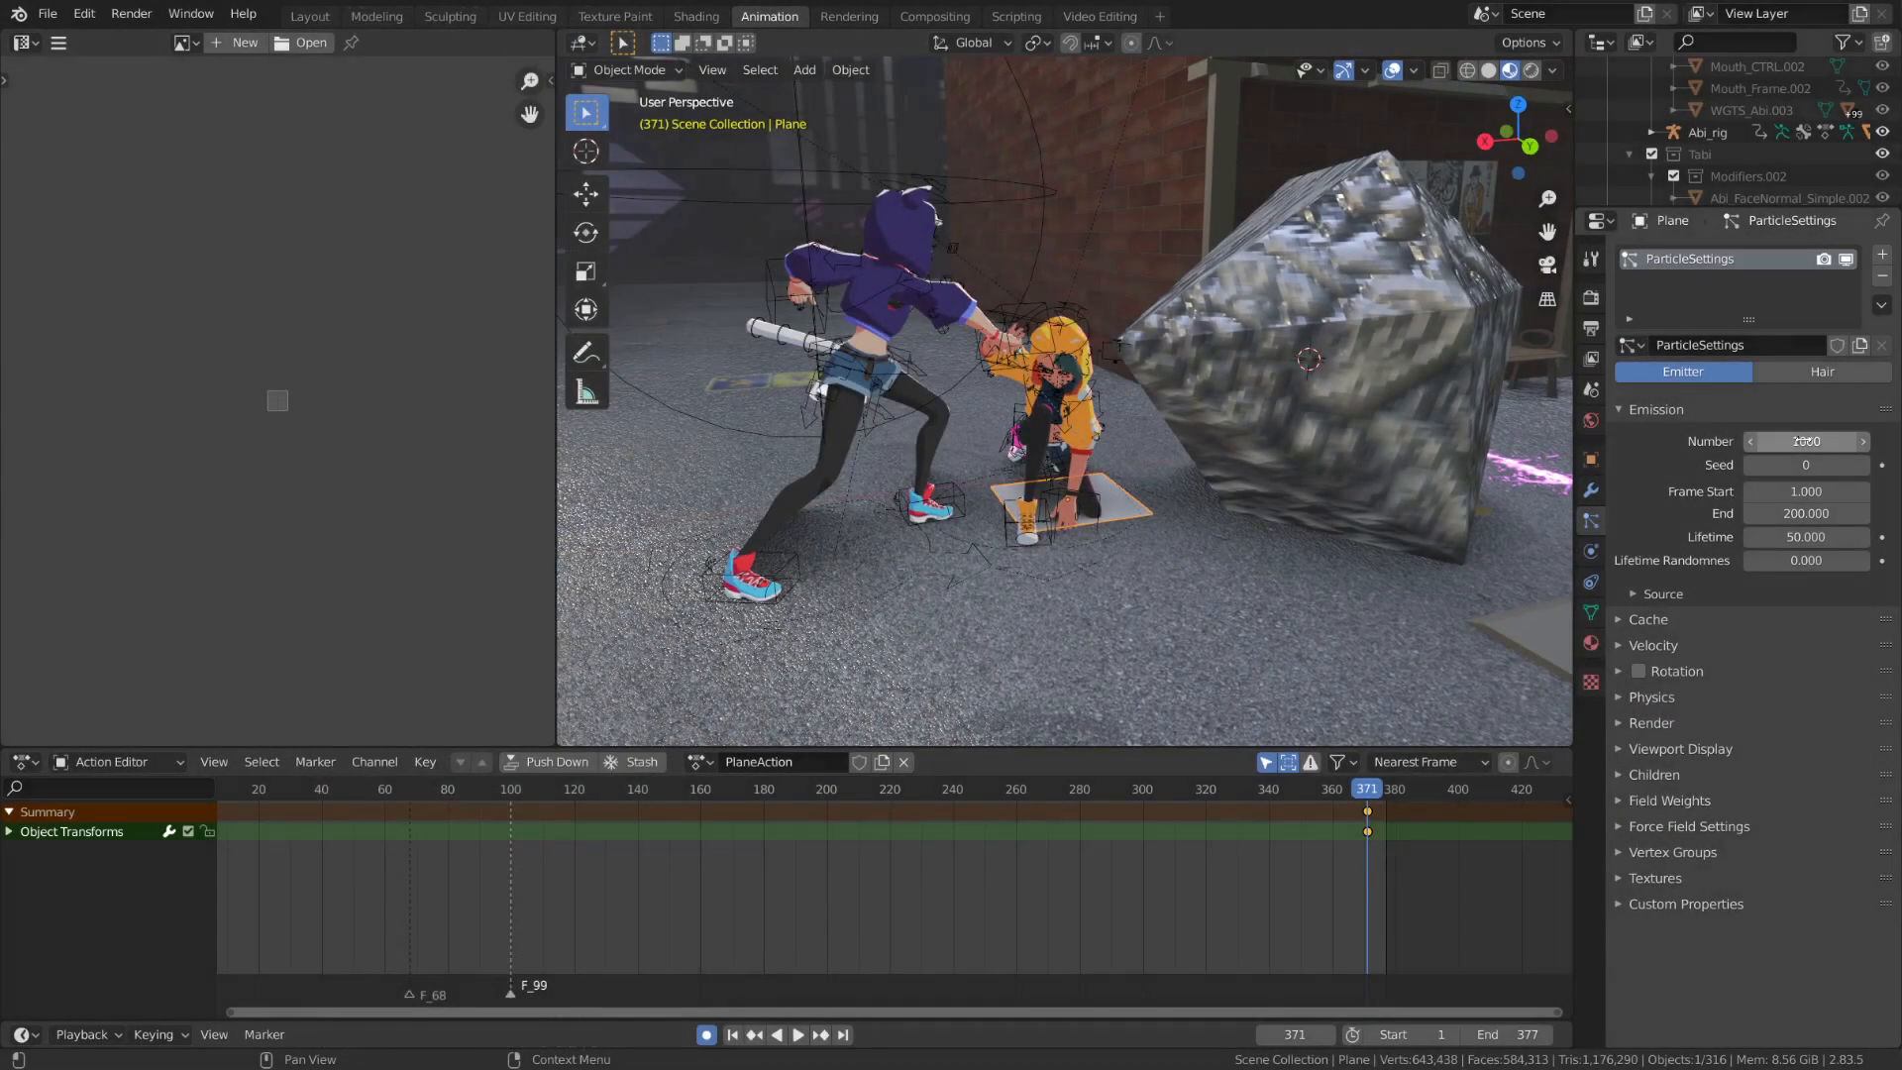
pyautogui.click(1807, 441)
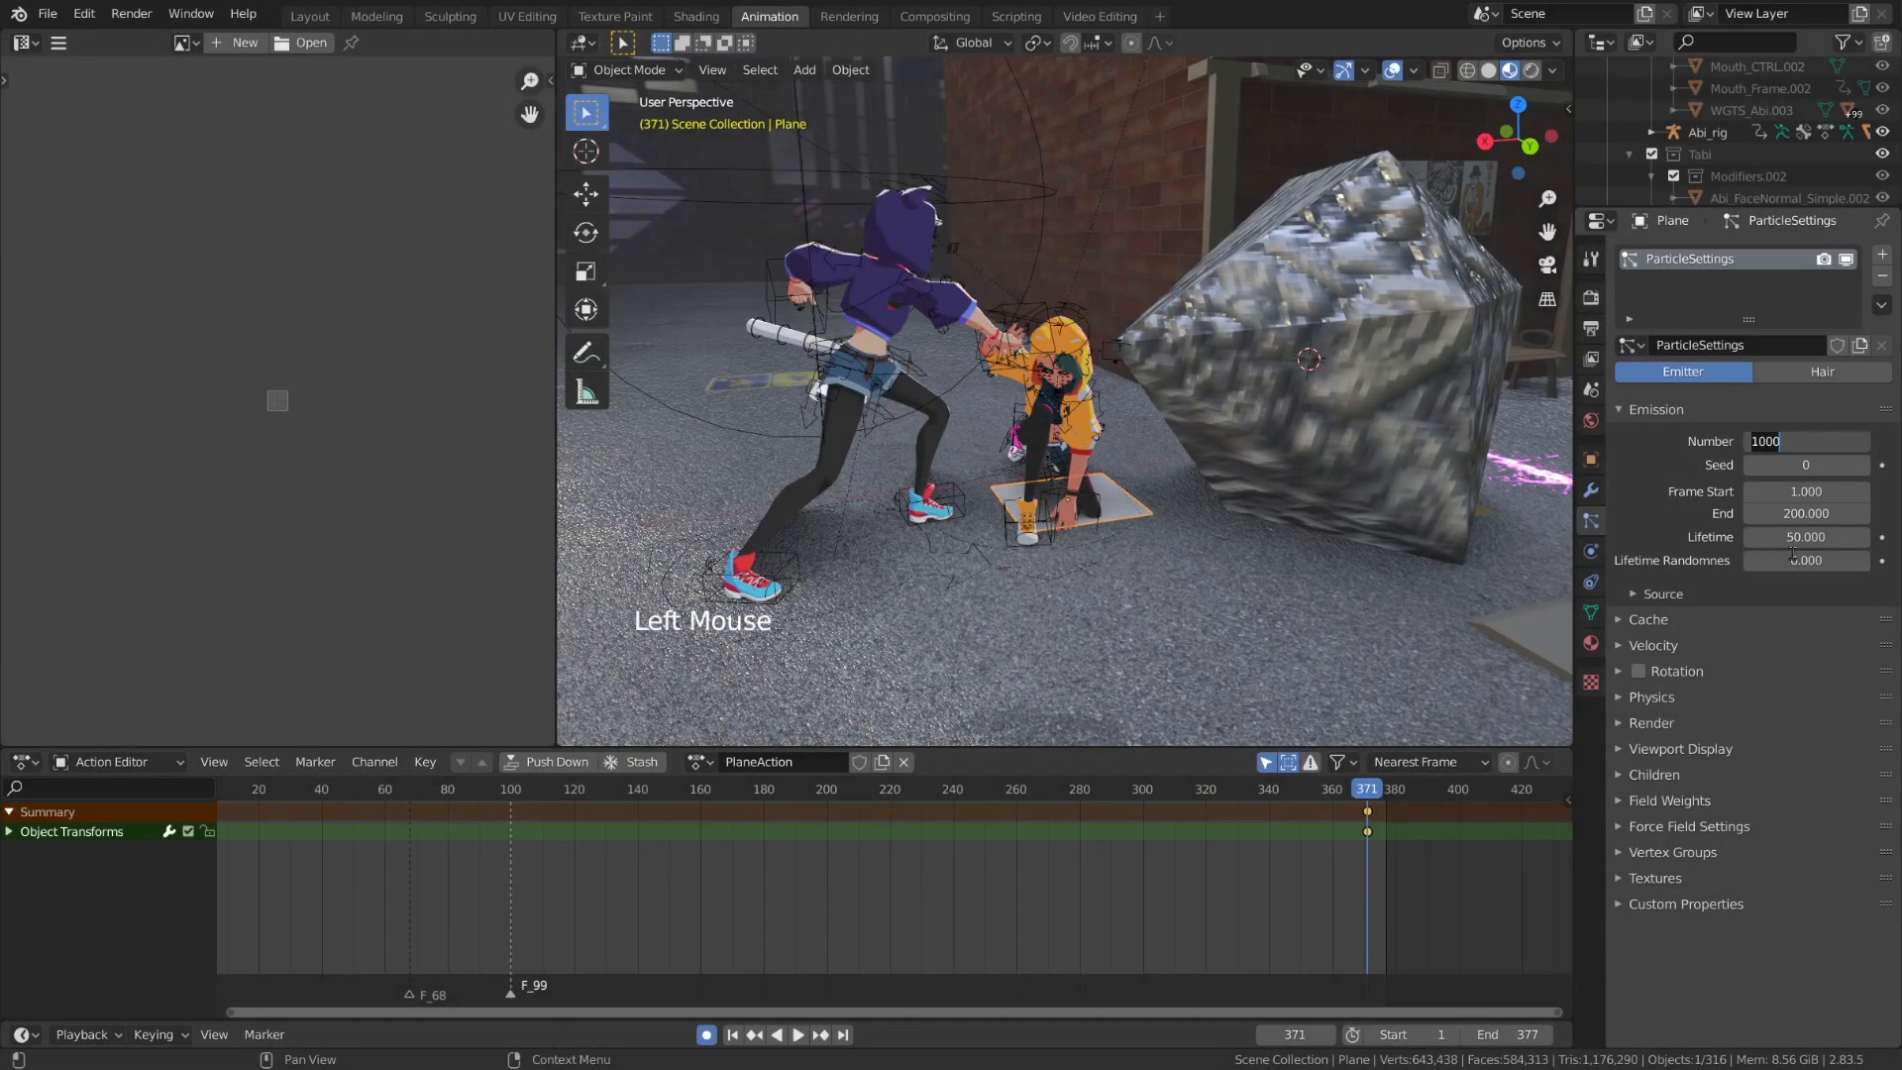
pyautogui.write('100')
pyautogui.press('Return')
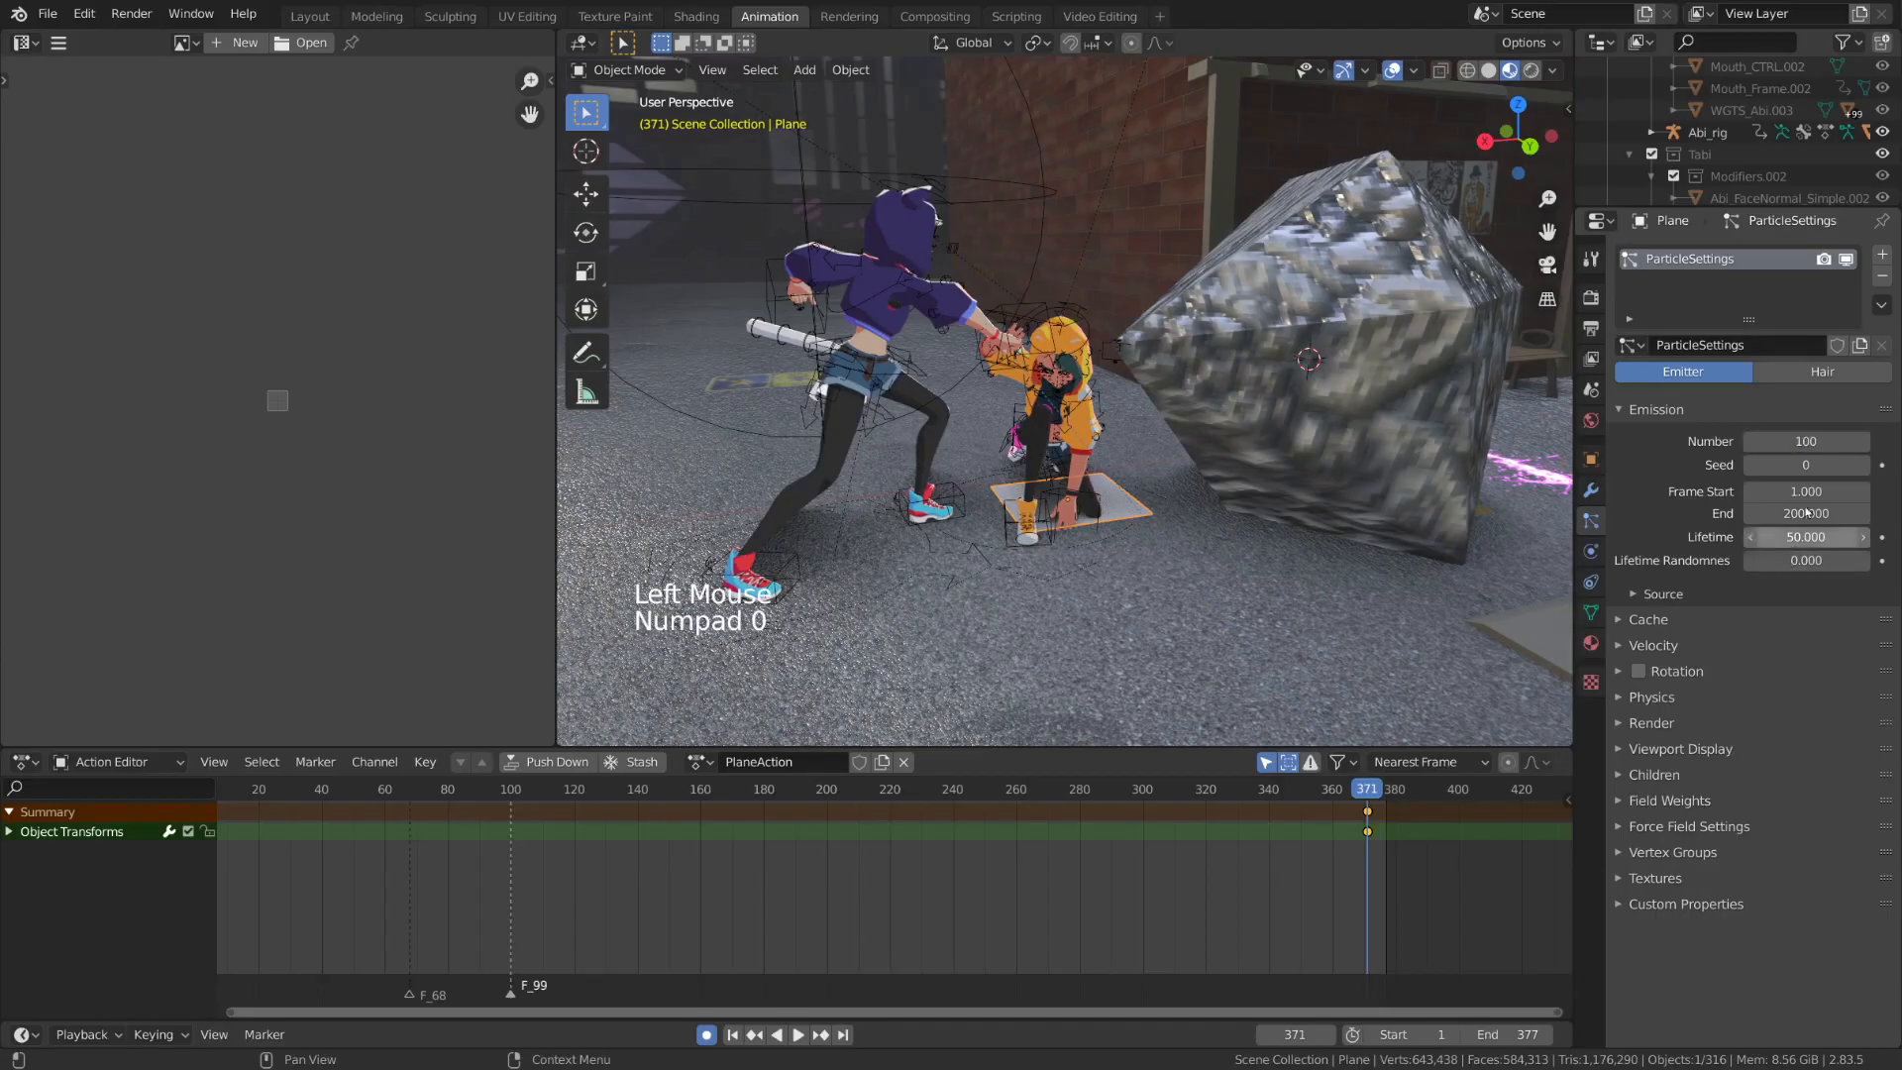
pyautogui.click(1834, 441)
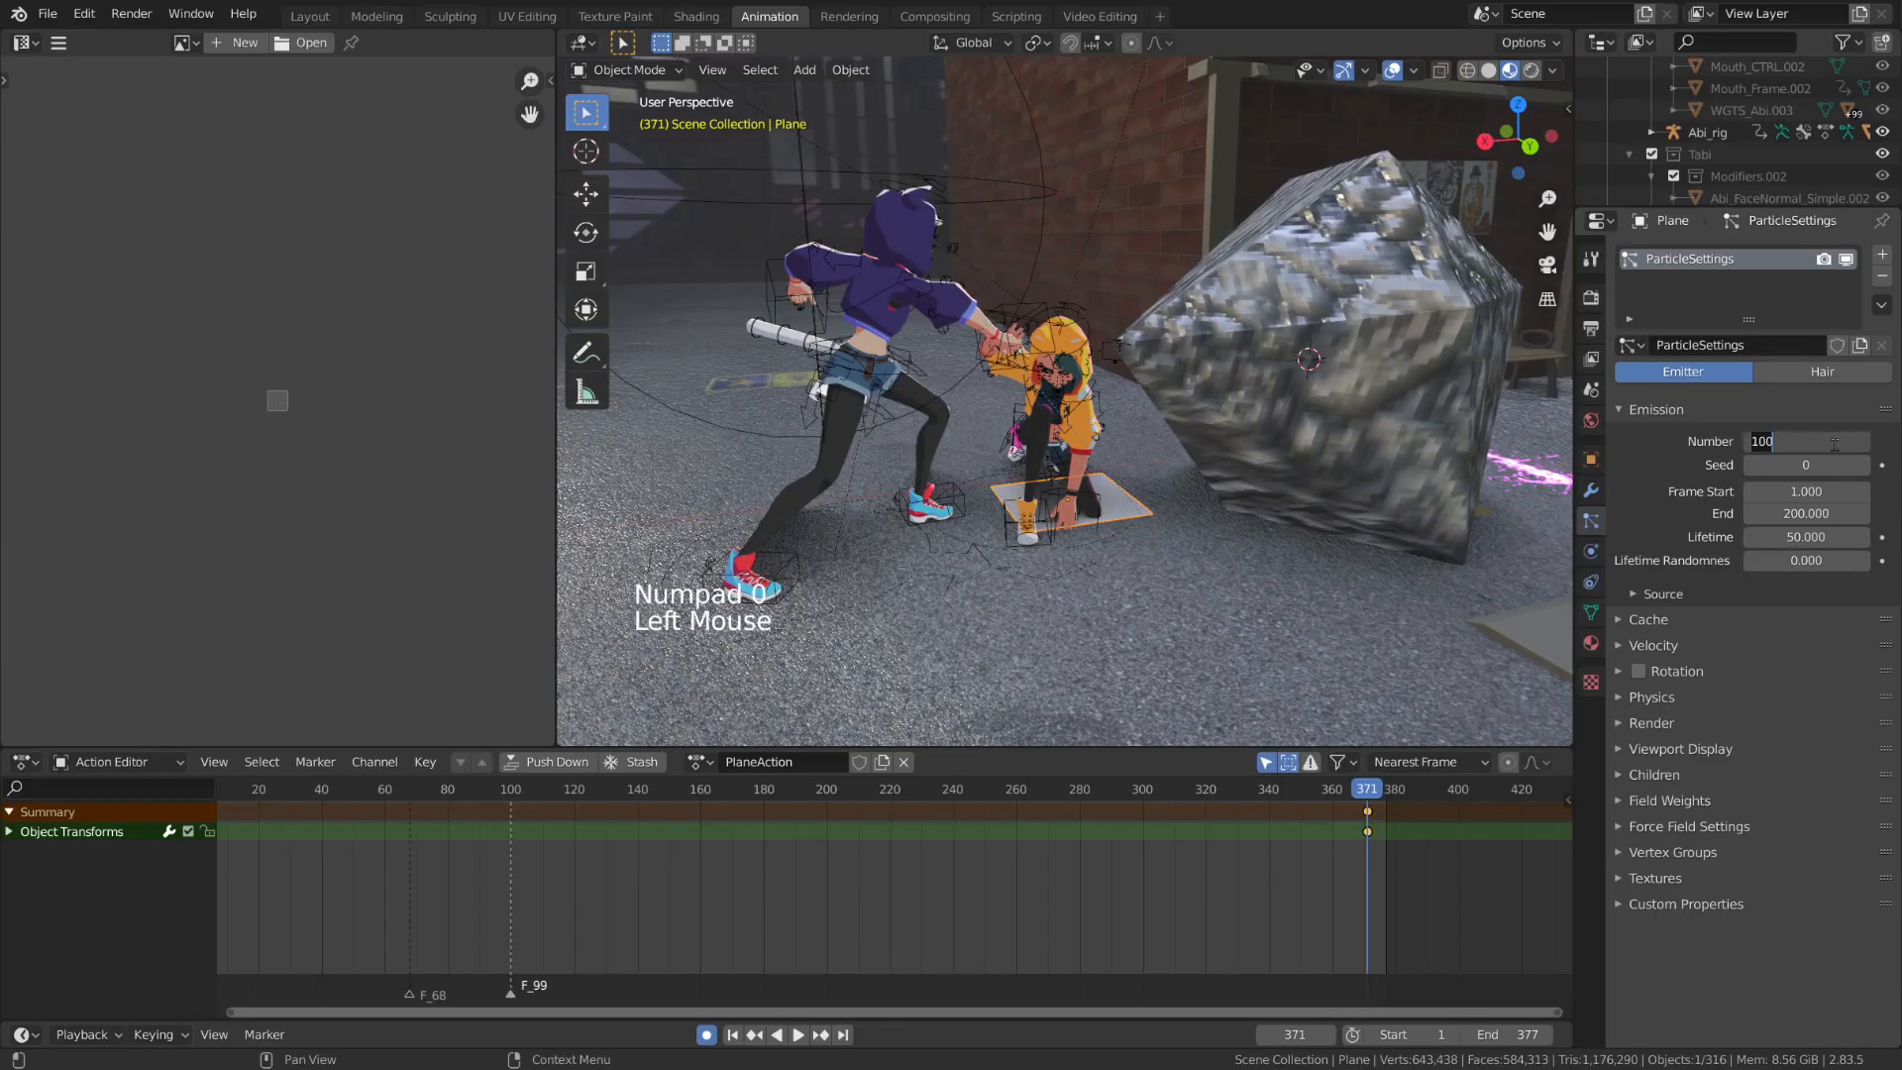
pyautogui.write('100')
pyautogui.press('Return')
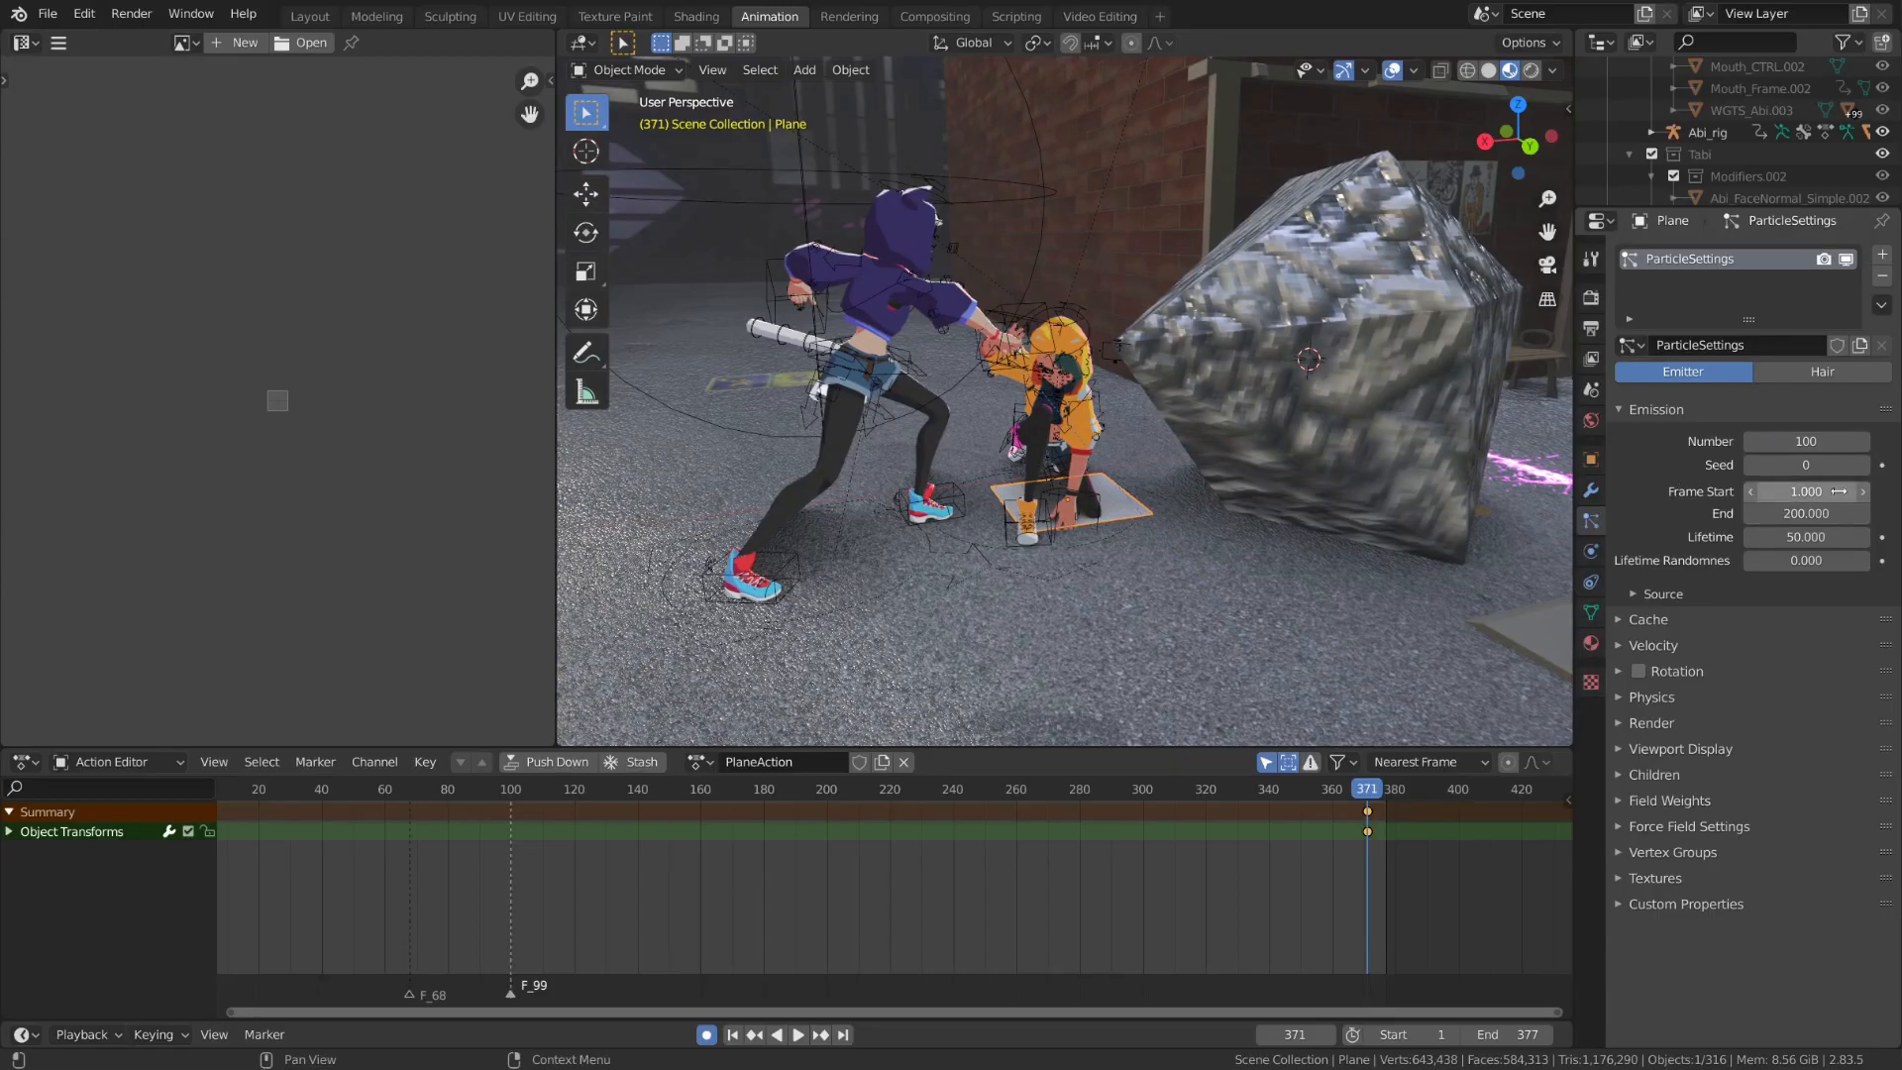
# Set the emission's start and end frames to the current frame, 371
pyautogui.hotkey('ctrl', 'c')
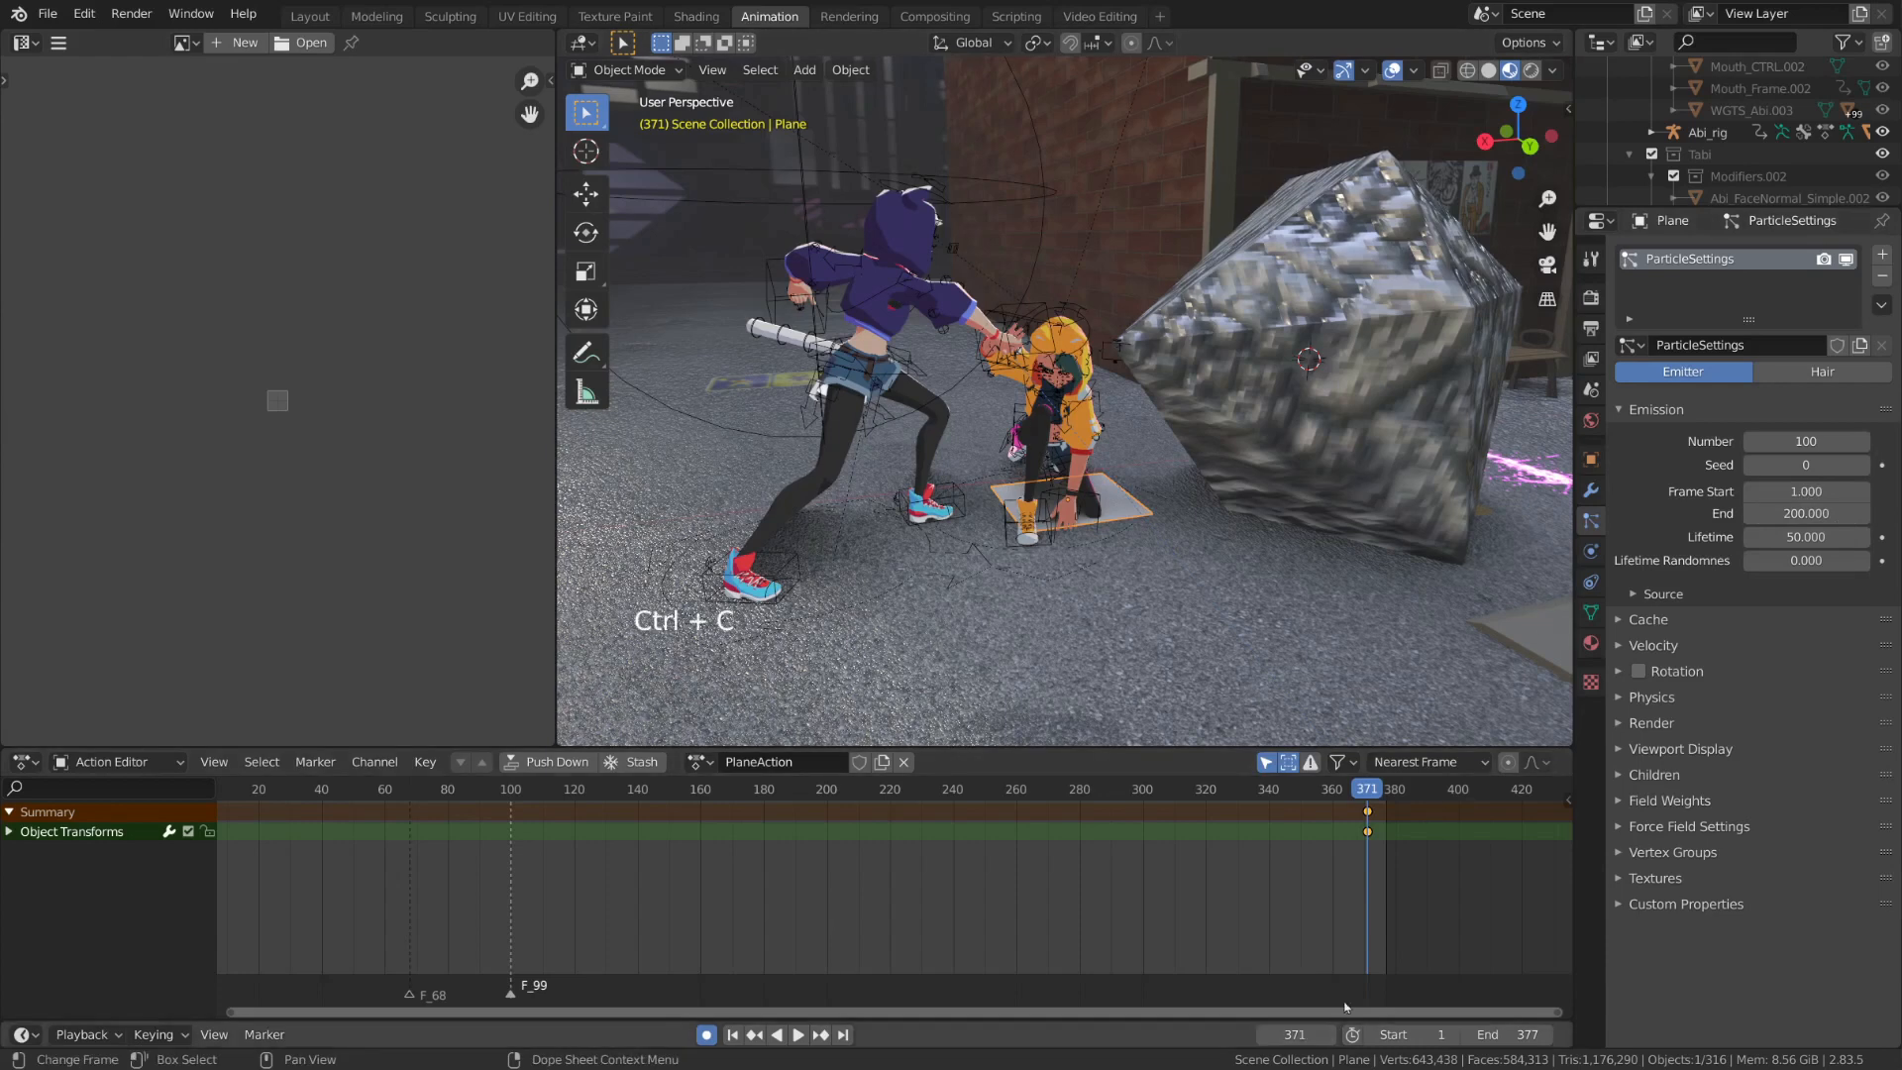
pyautogui.hotkey('ctrl', 'v')
pyautogui.hotkey('ctrl', 'v')
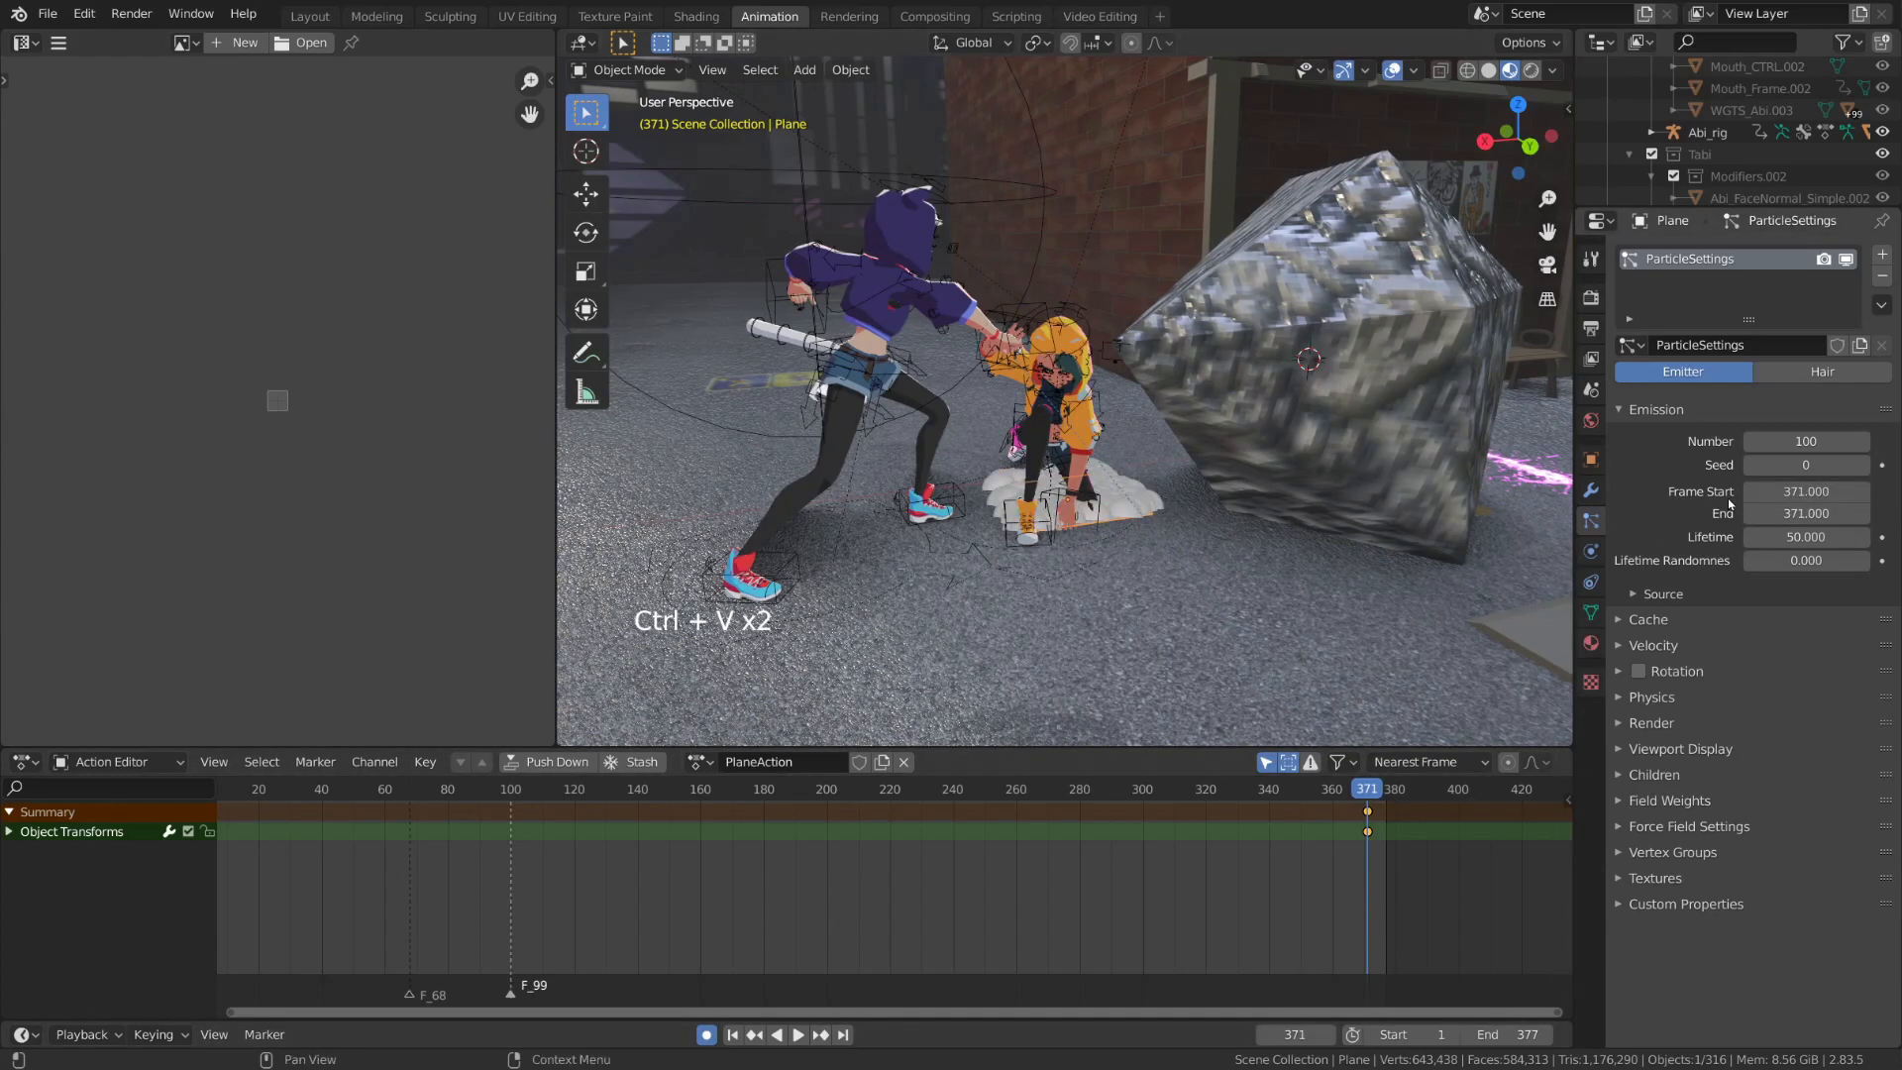
# Go back to frame 359 and use that frame number as both the start and end of the particle emission
pyautogui.keyDown('alt'); pyautogui.scroll(14, 1387, 523); pyautogui.keyUp('alt')
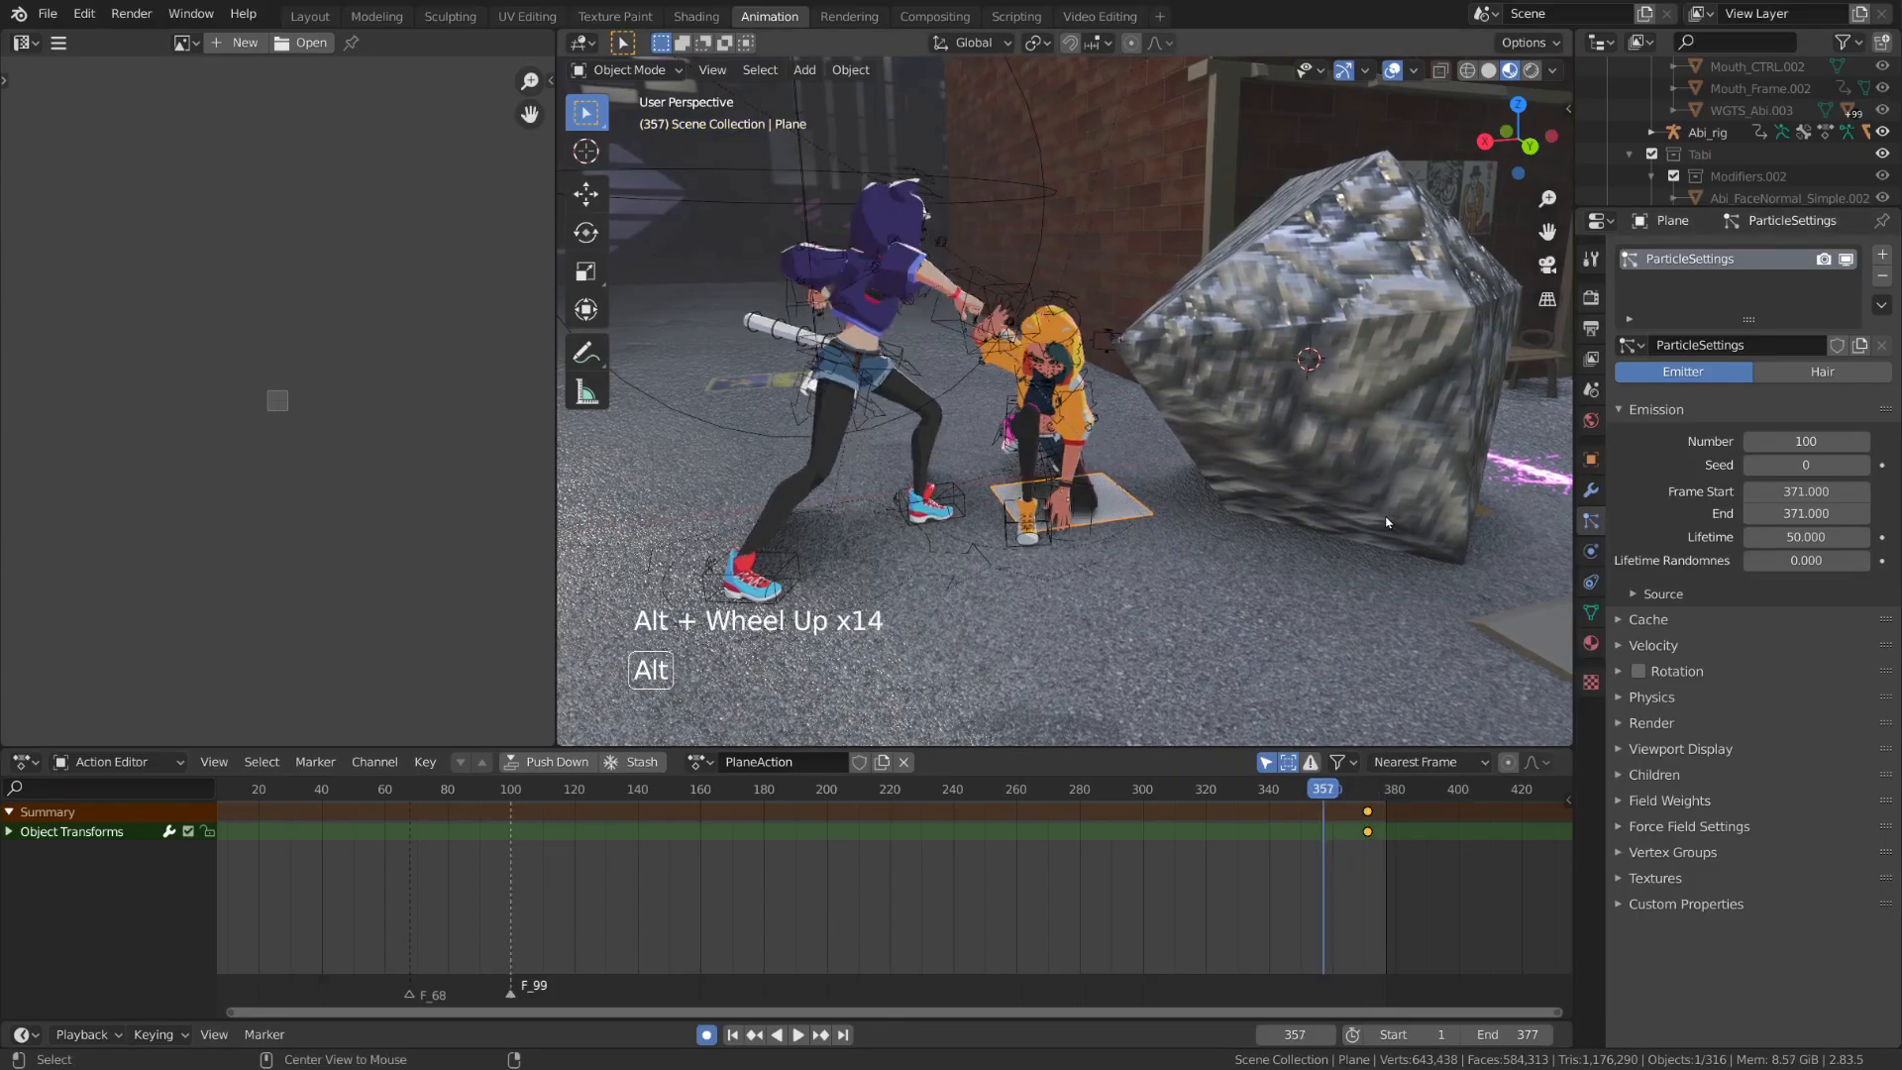
pyautogui.keyDown('alt'); pyautogui.scroll(1, 1387, 522); pyautogui.keyUp('alt')
pyautogui.keyDown('alt'); pyautogui.scroll(-3, 1387, 522); pyautogui.keyUp('alt')
pyautogui.hotkey('ctrl', 'c')
pyautogui.hotkey('ctrl', 'v')
pyautogui.hotkey('ctrl', 'v')
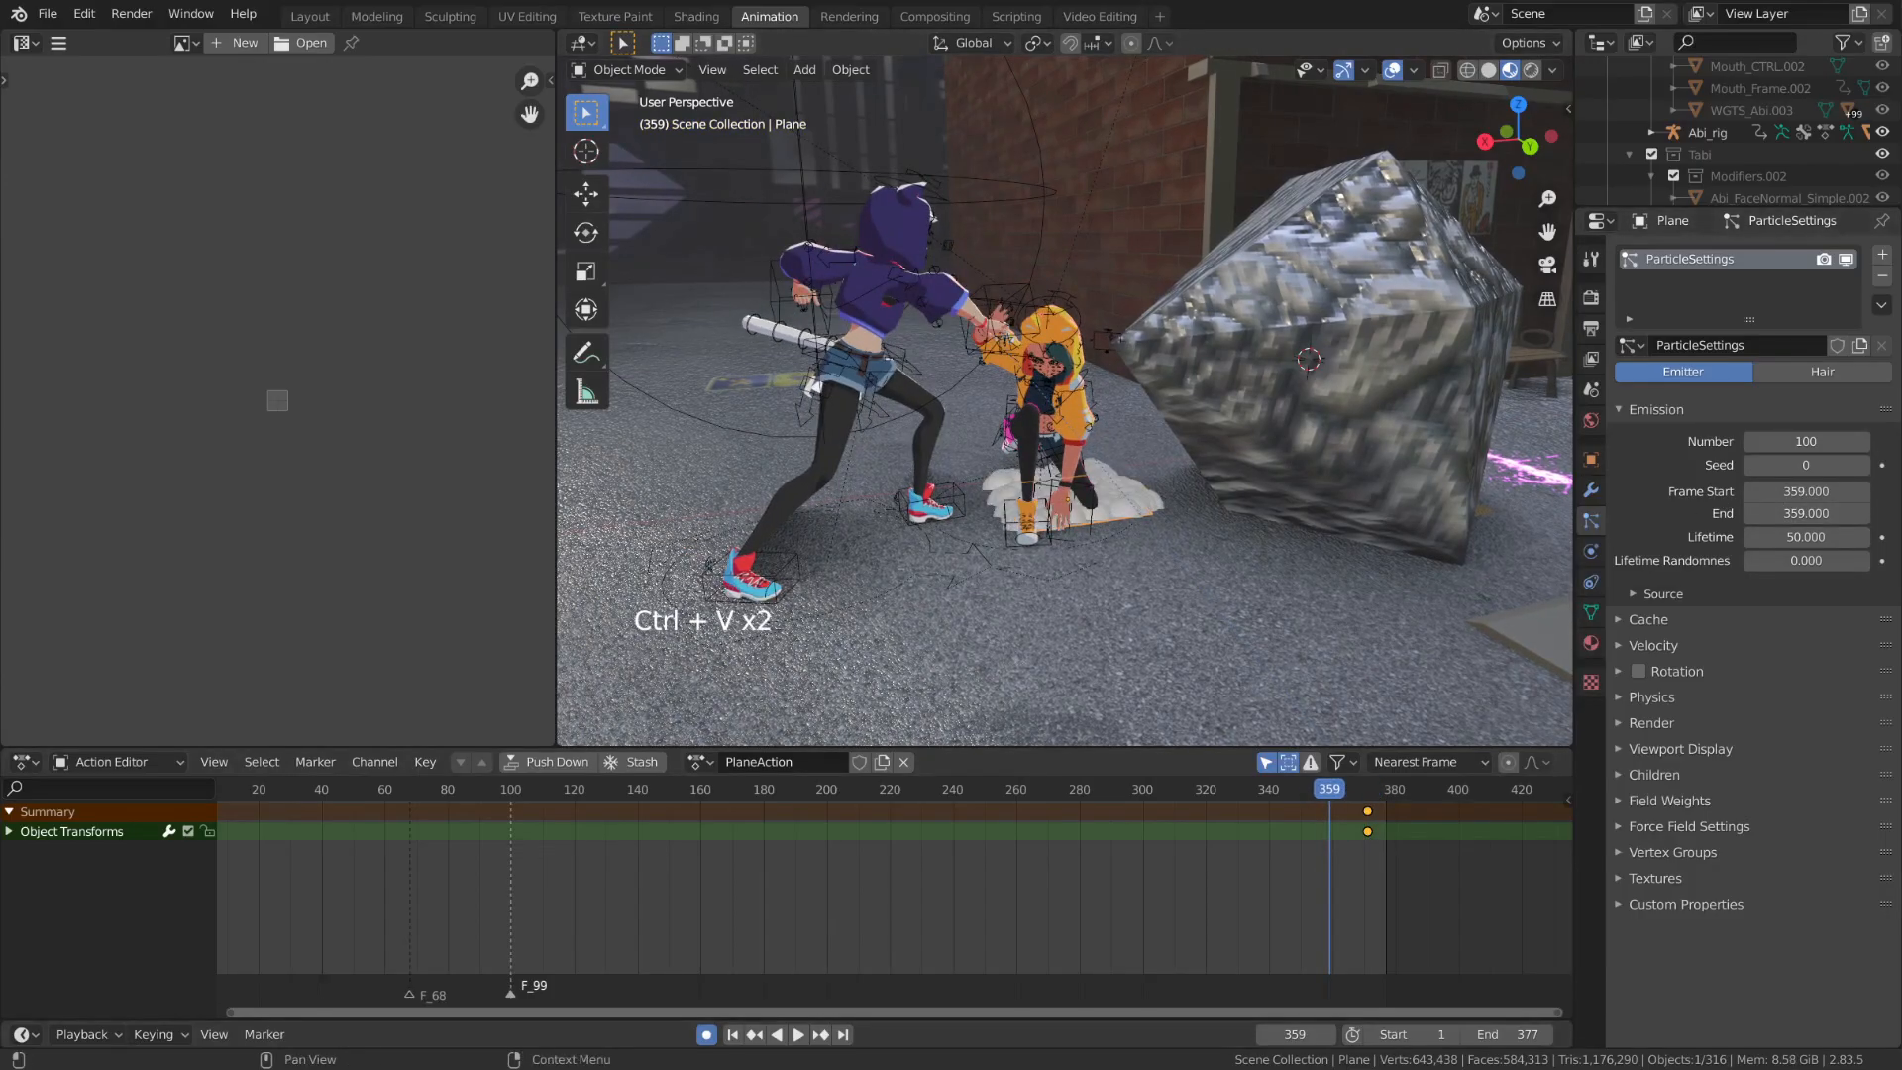
# Set the particles' lifetime to 20 frames
pyautogui.click(1809, 537)
pyautogui.write('5')
pyautogui.press('Return')
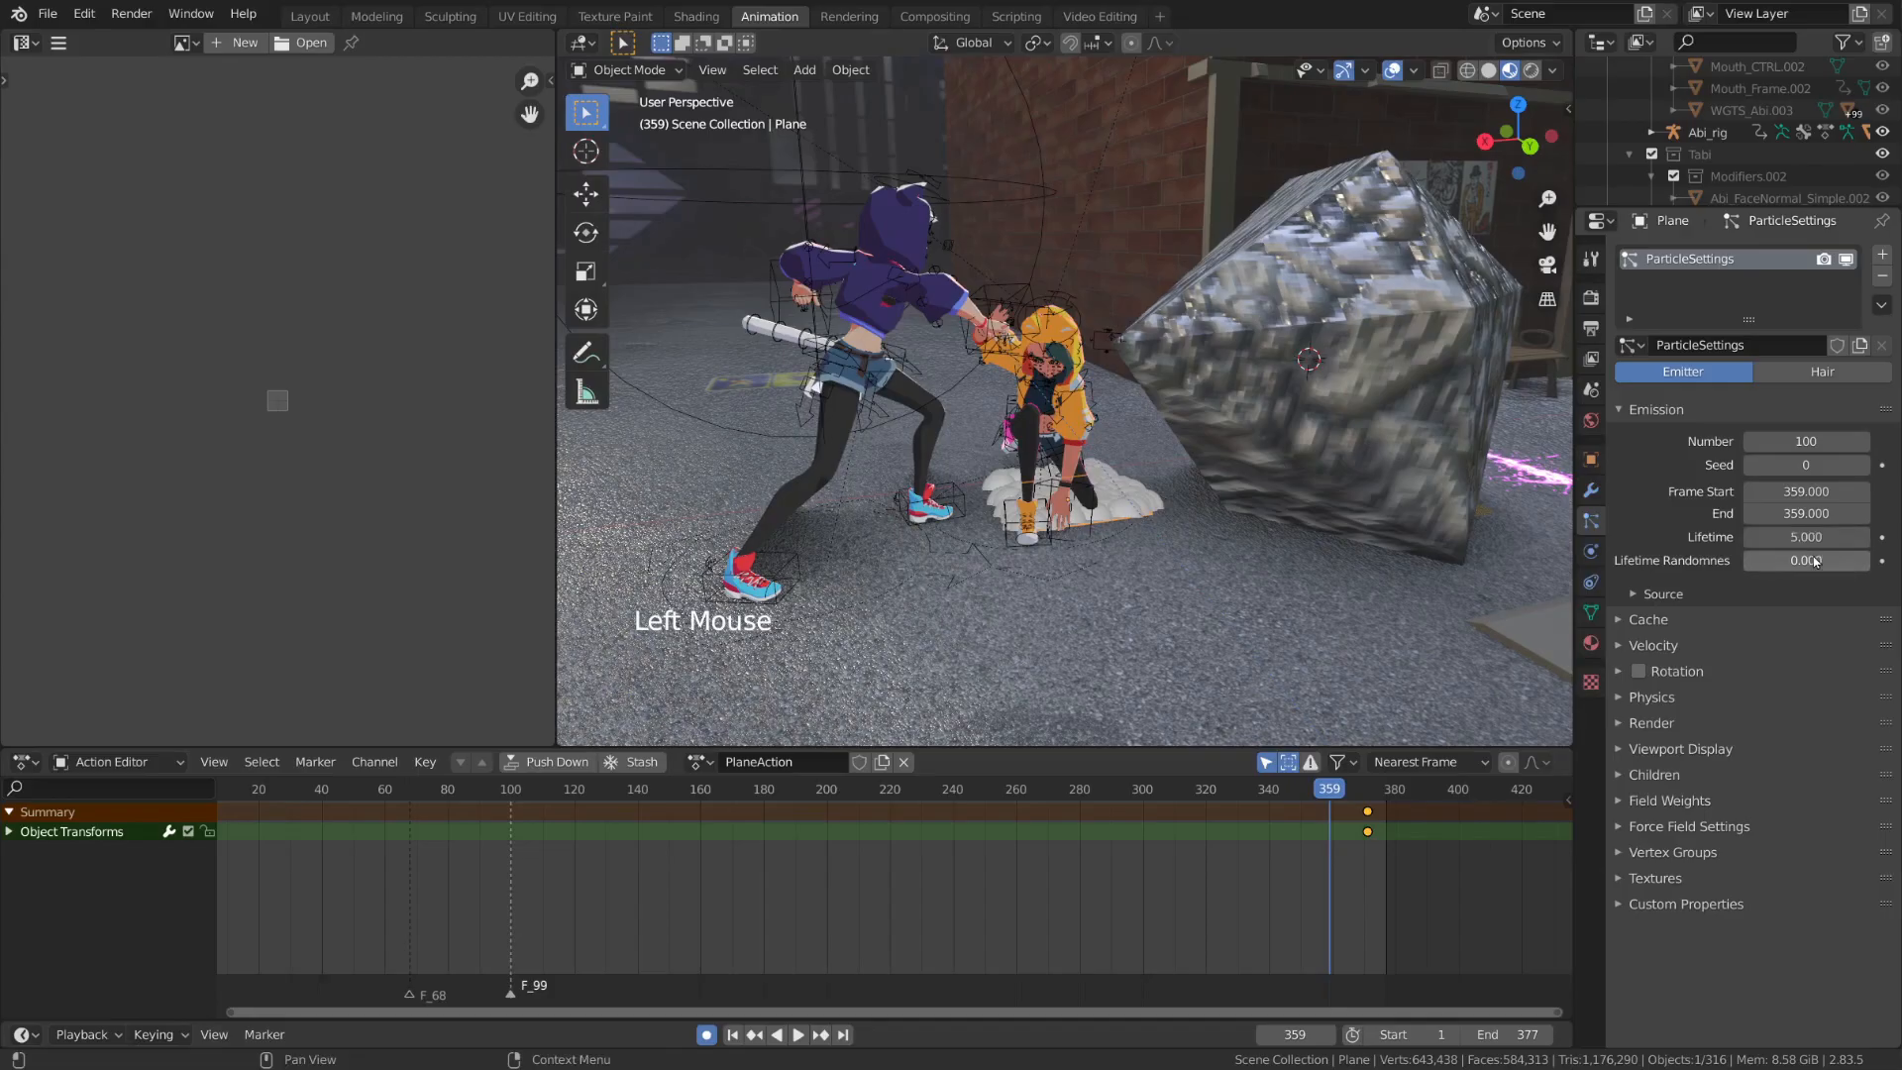
pyautogui.click(1812, 544)
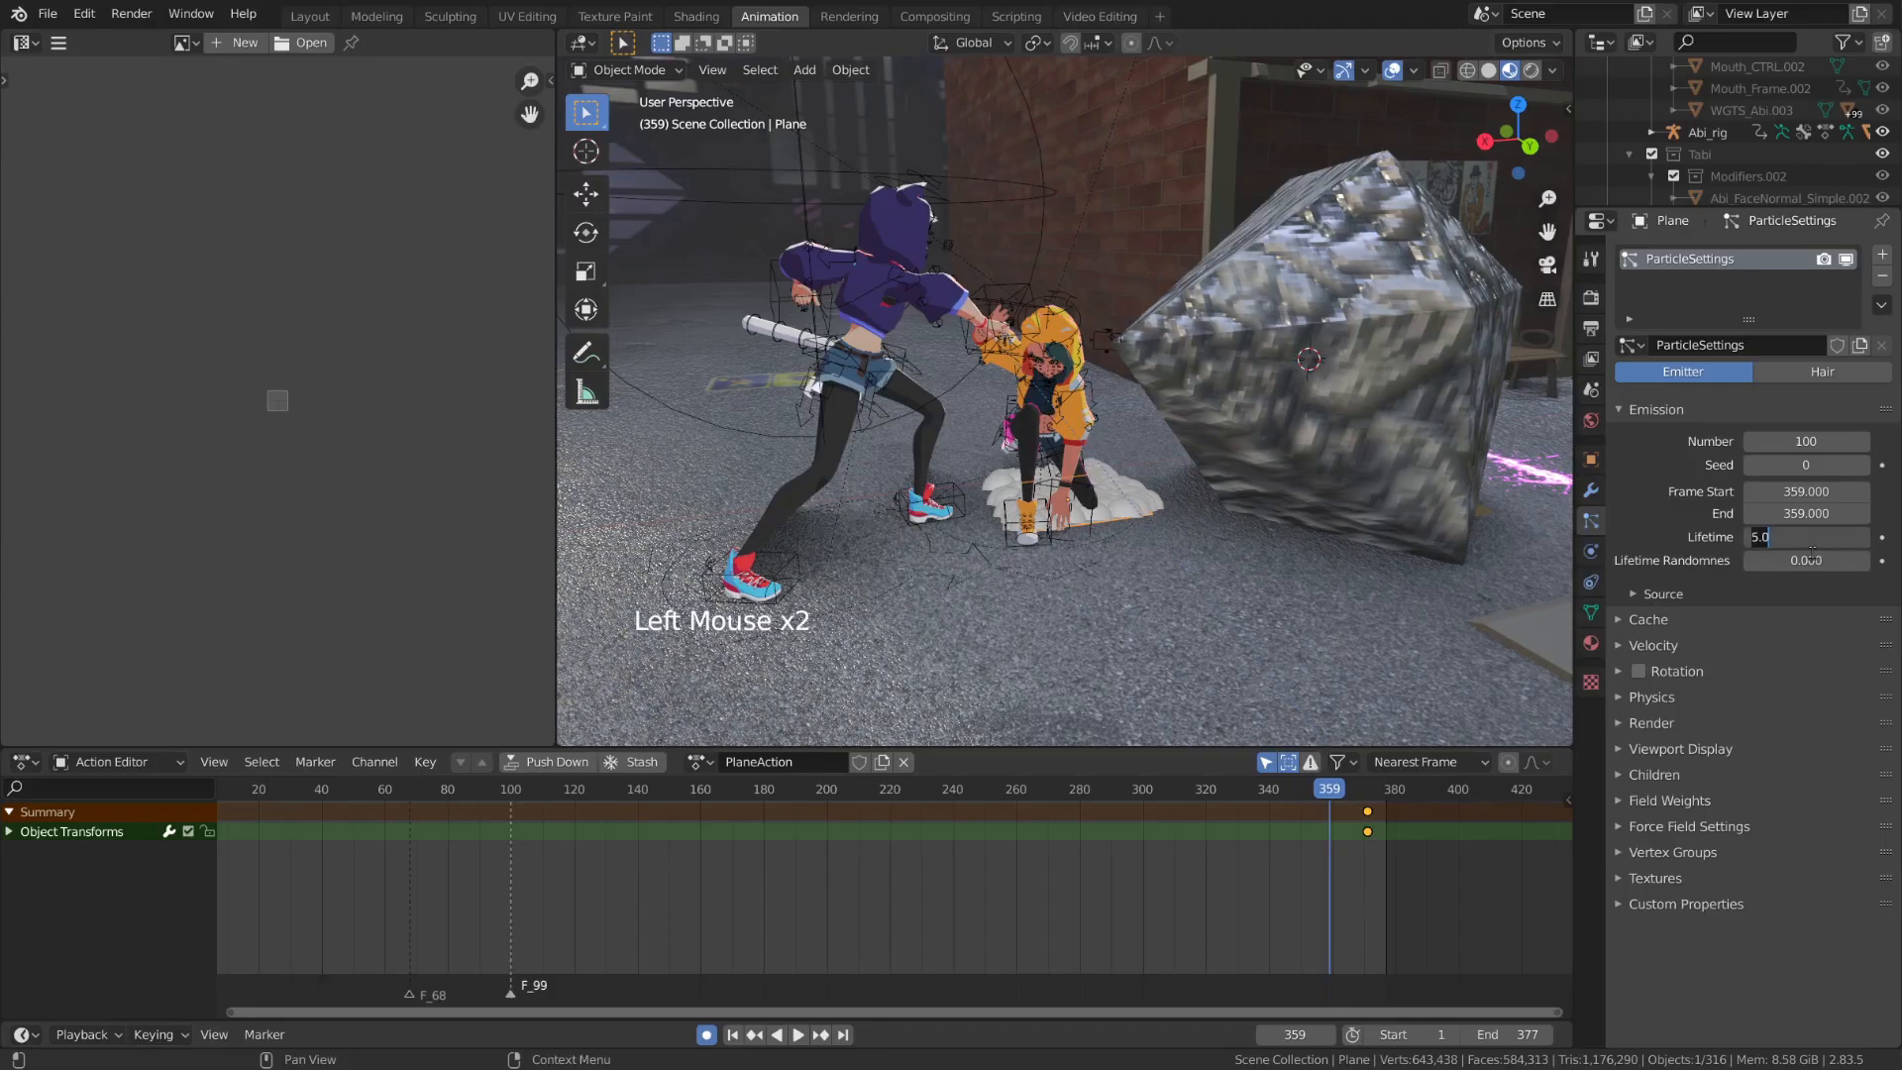
pyautogui.write('10')
pyautogui.press('Return')
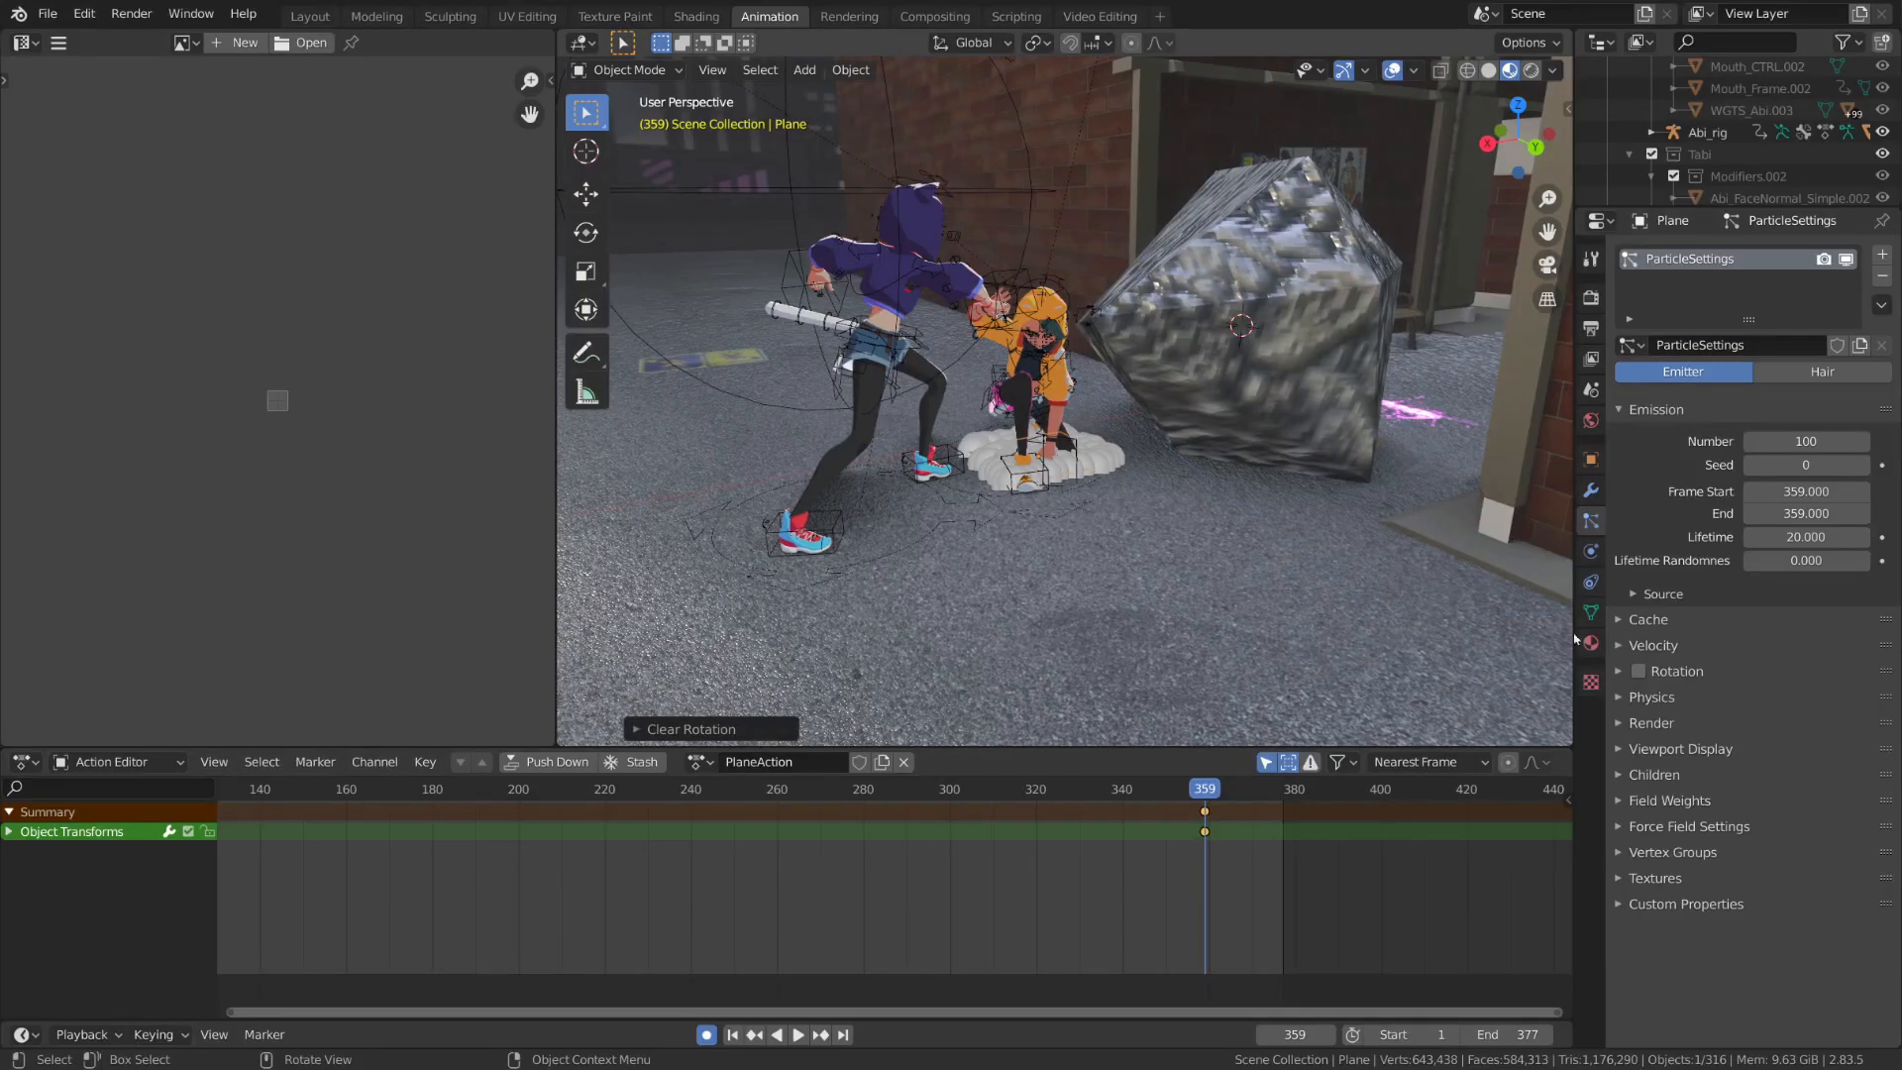
# Show the particle system's velocity settings and play back the emission from frame 359
pyautogui.click(1717, 645)
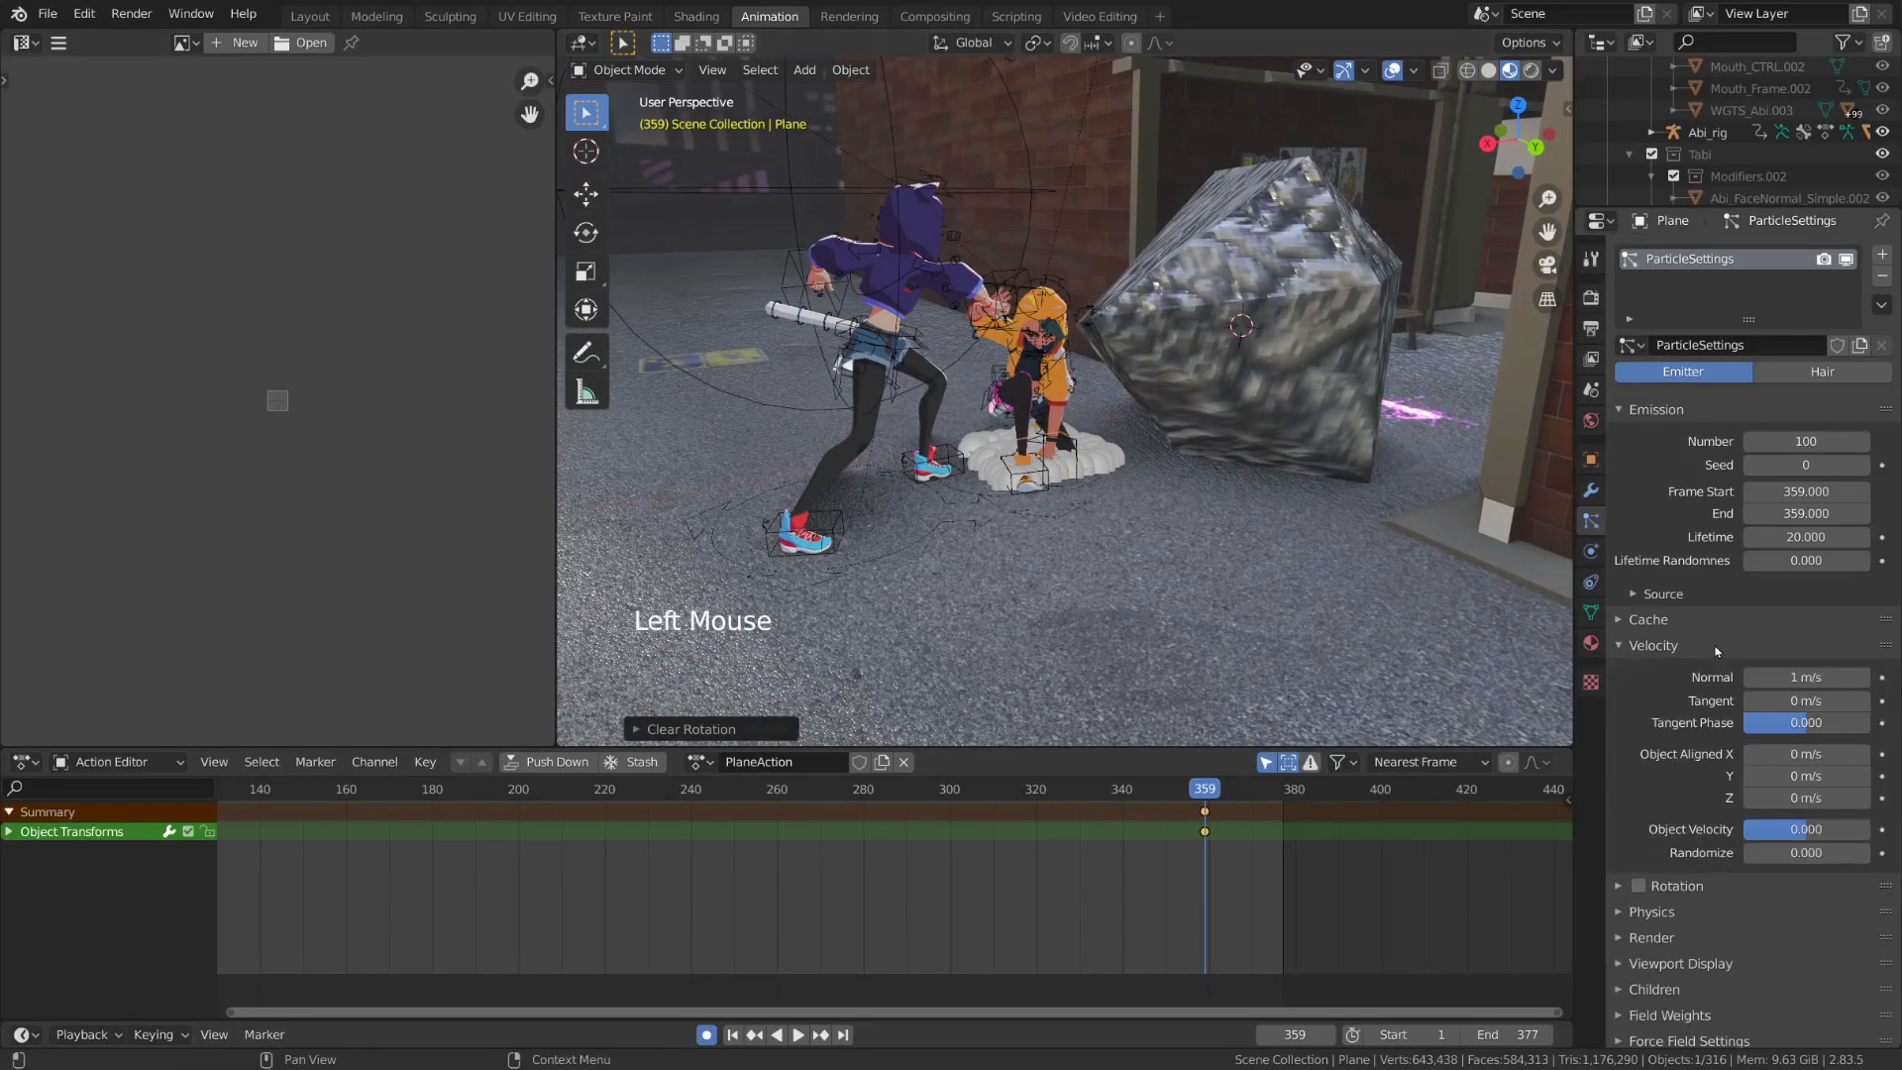
pyautogui.press('space')
pyautogui.press('Escape')
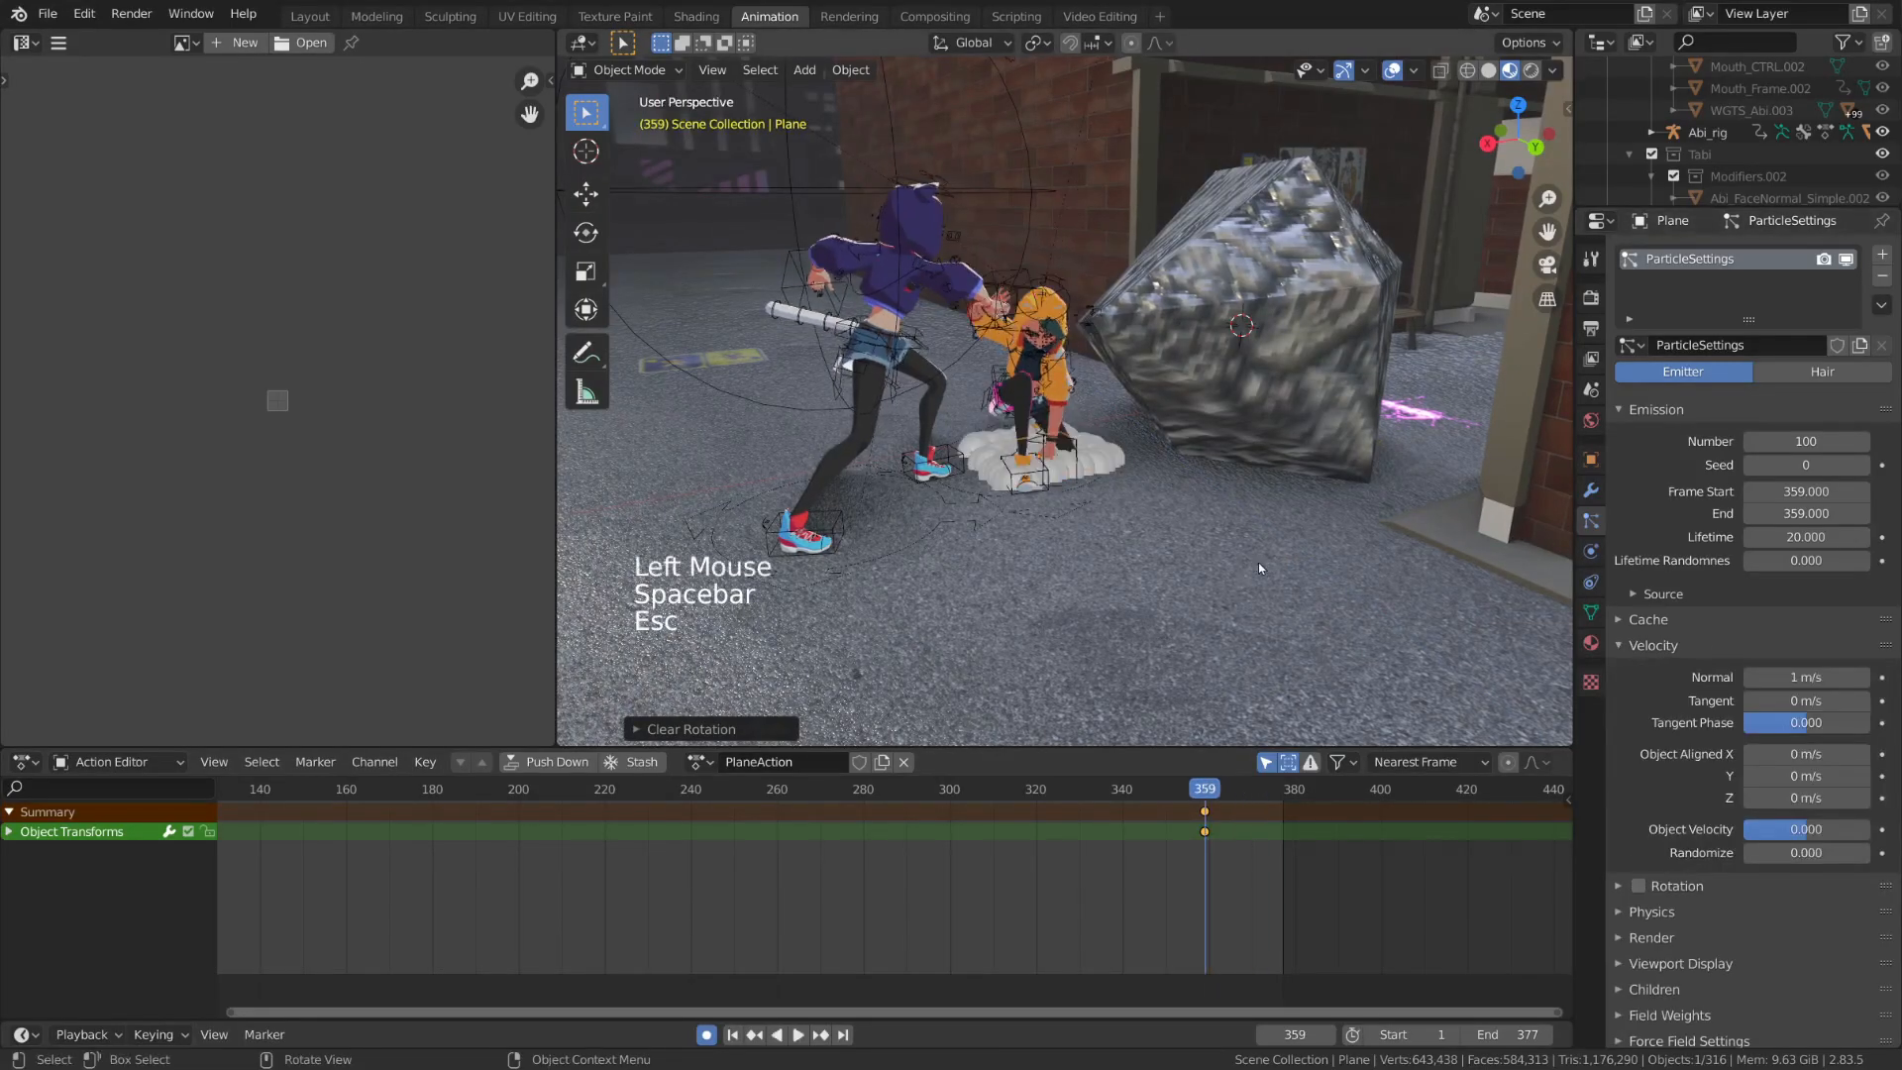
# Try a normal velocity of 1.48 m/s for the particles, preview it, and undo the change
pyautogui.moveTo(1804, 677); pyautogui.dragTo(1812, 684)
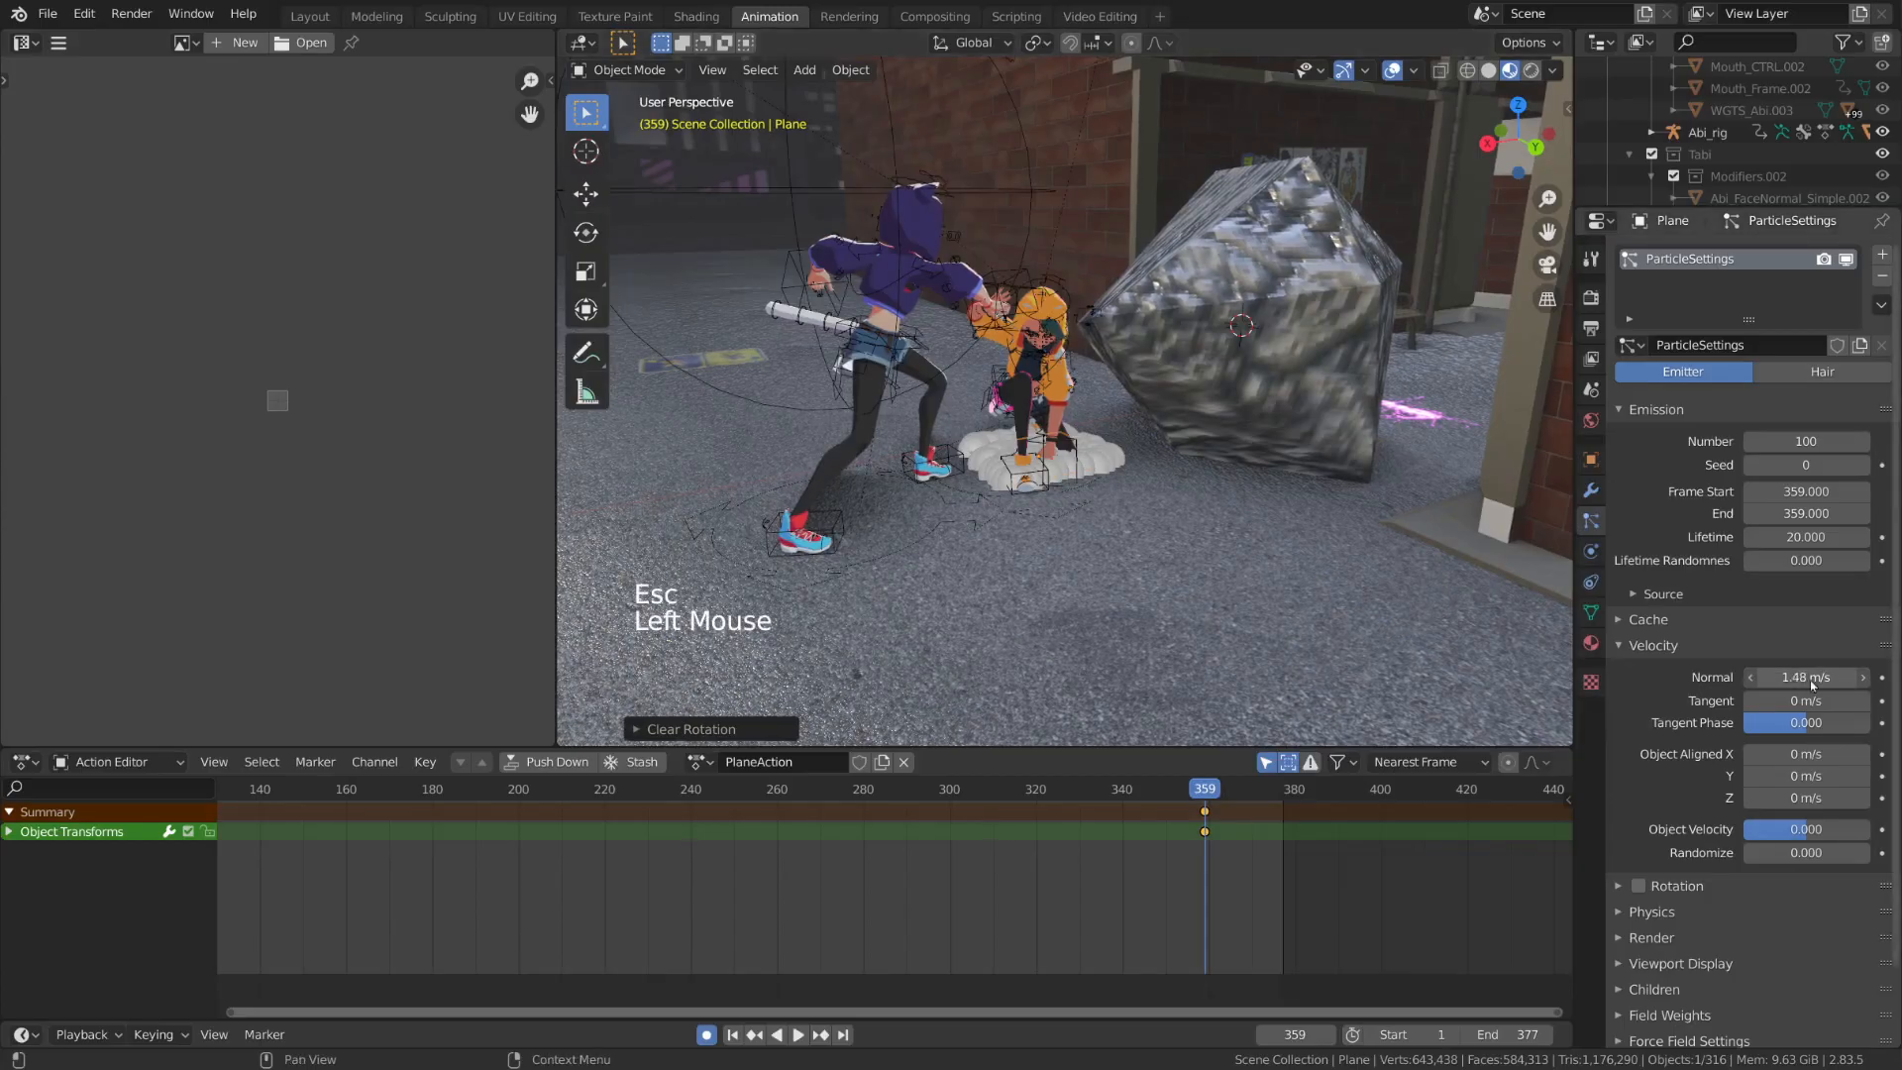
pyautogui.press('space')
pyautogui.press('Escape')
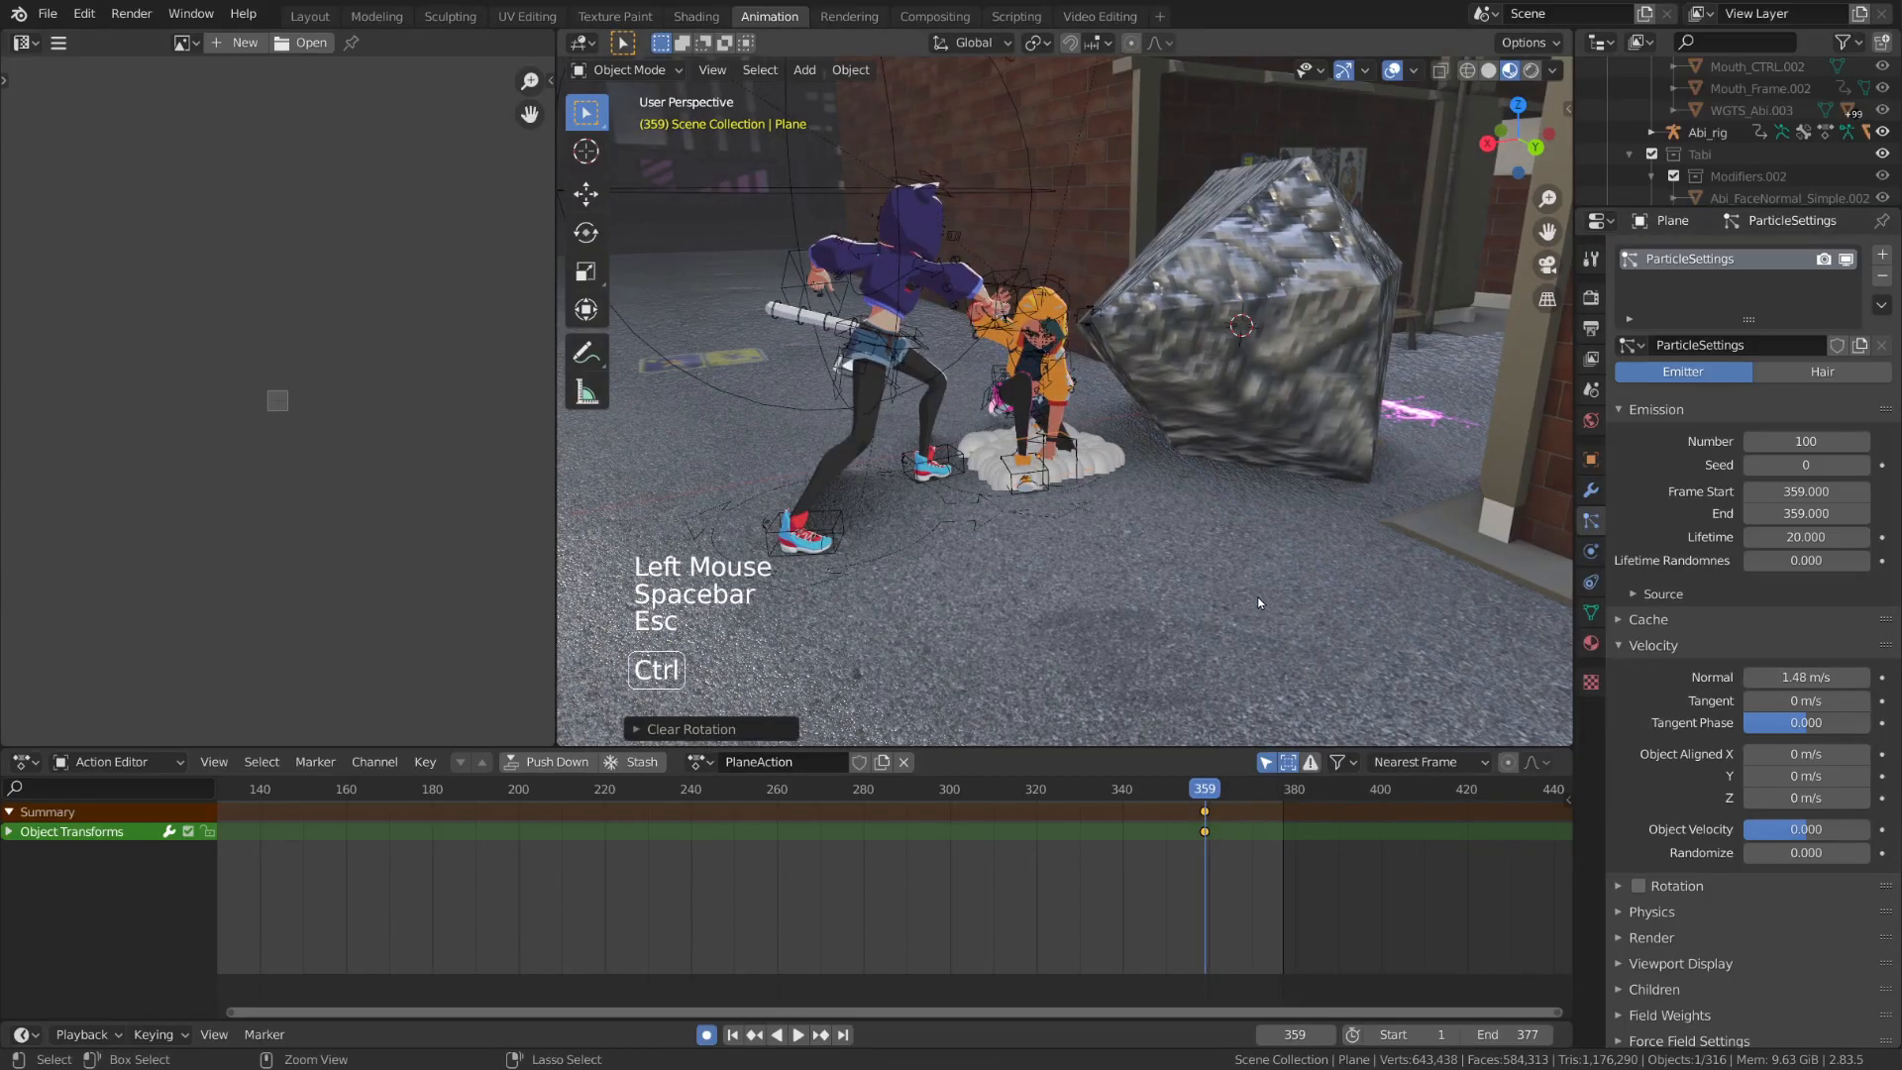
pyautogui.hotkey('ctrl', 'z')
# Set the particles' velocity randomization to 3
pyautogui.click(1755, 848)
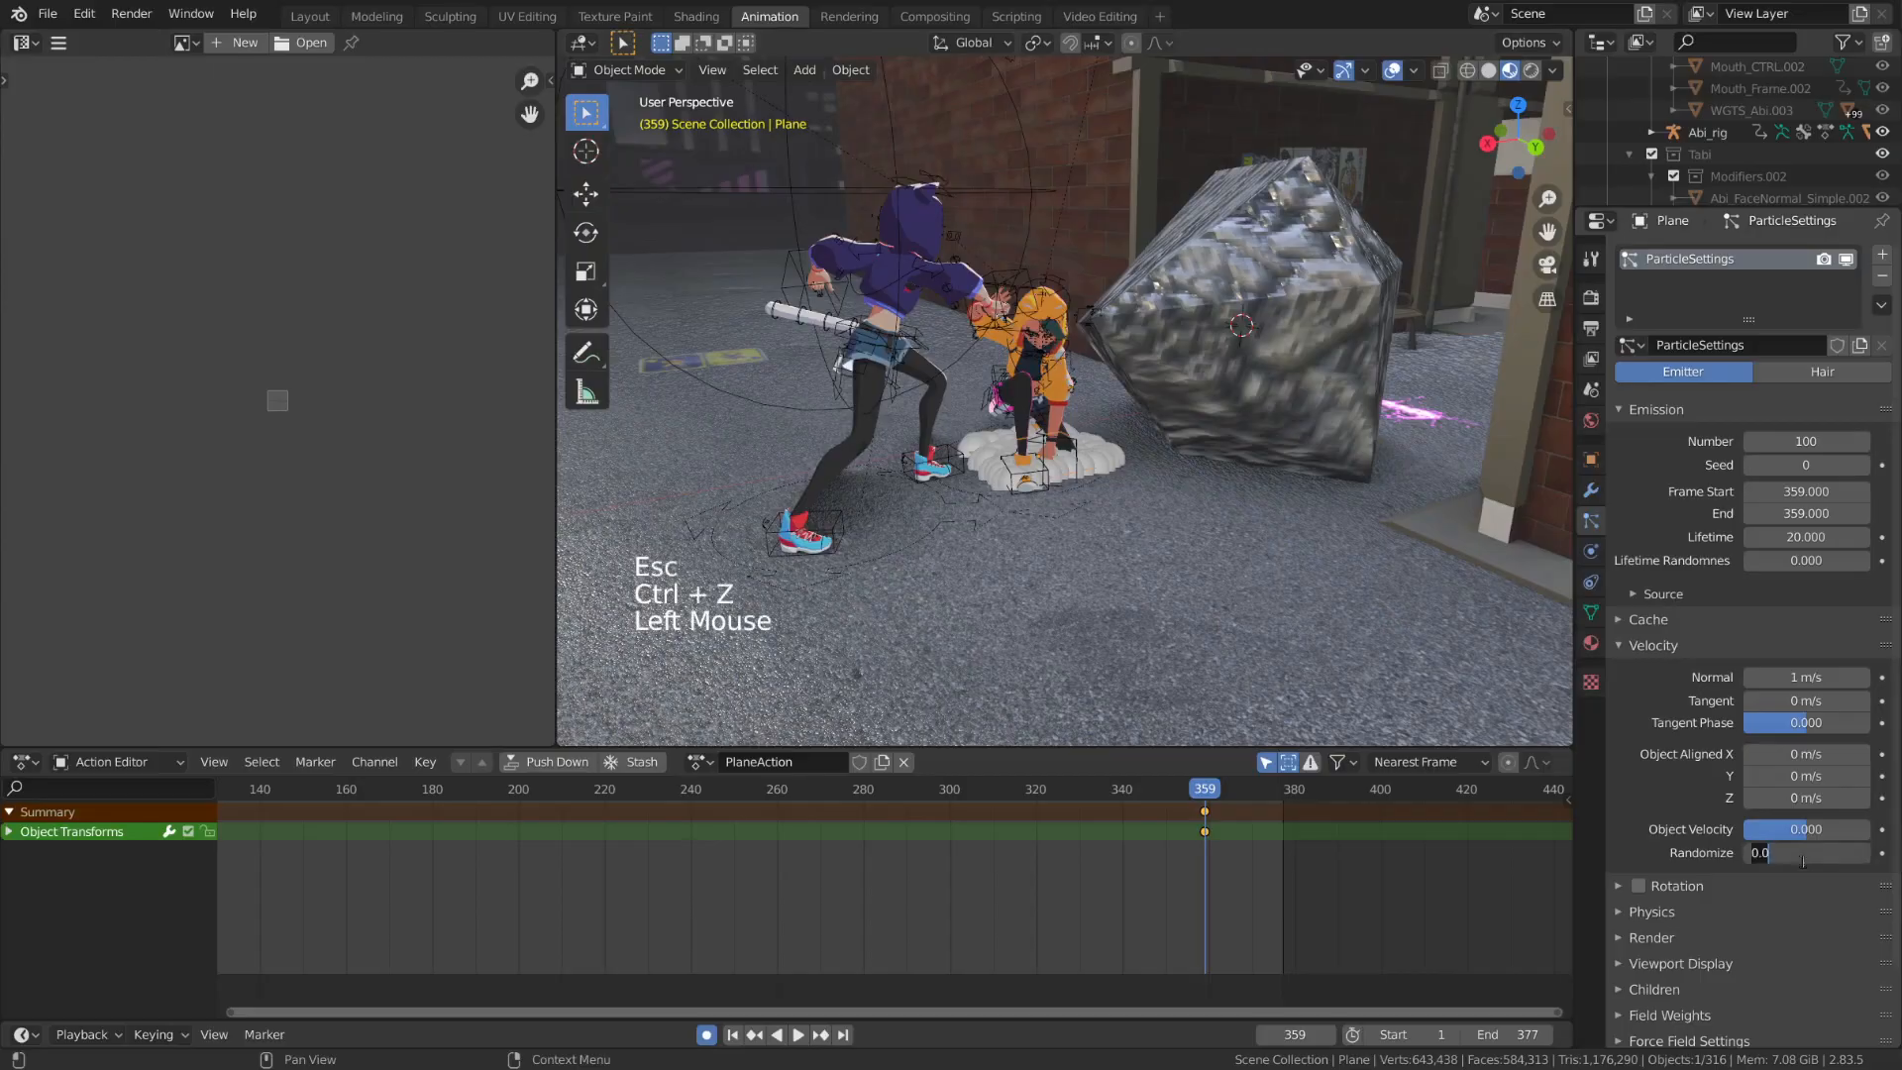
pyautogui.write('3')
pyautogui.press('Return')
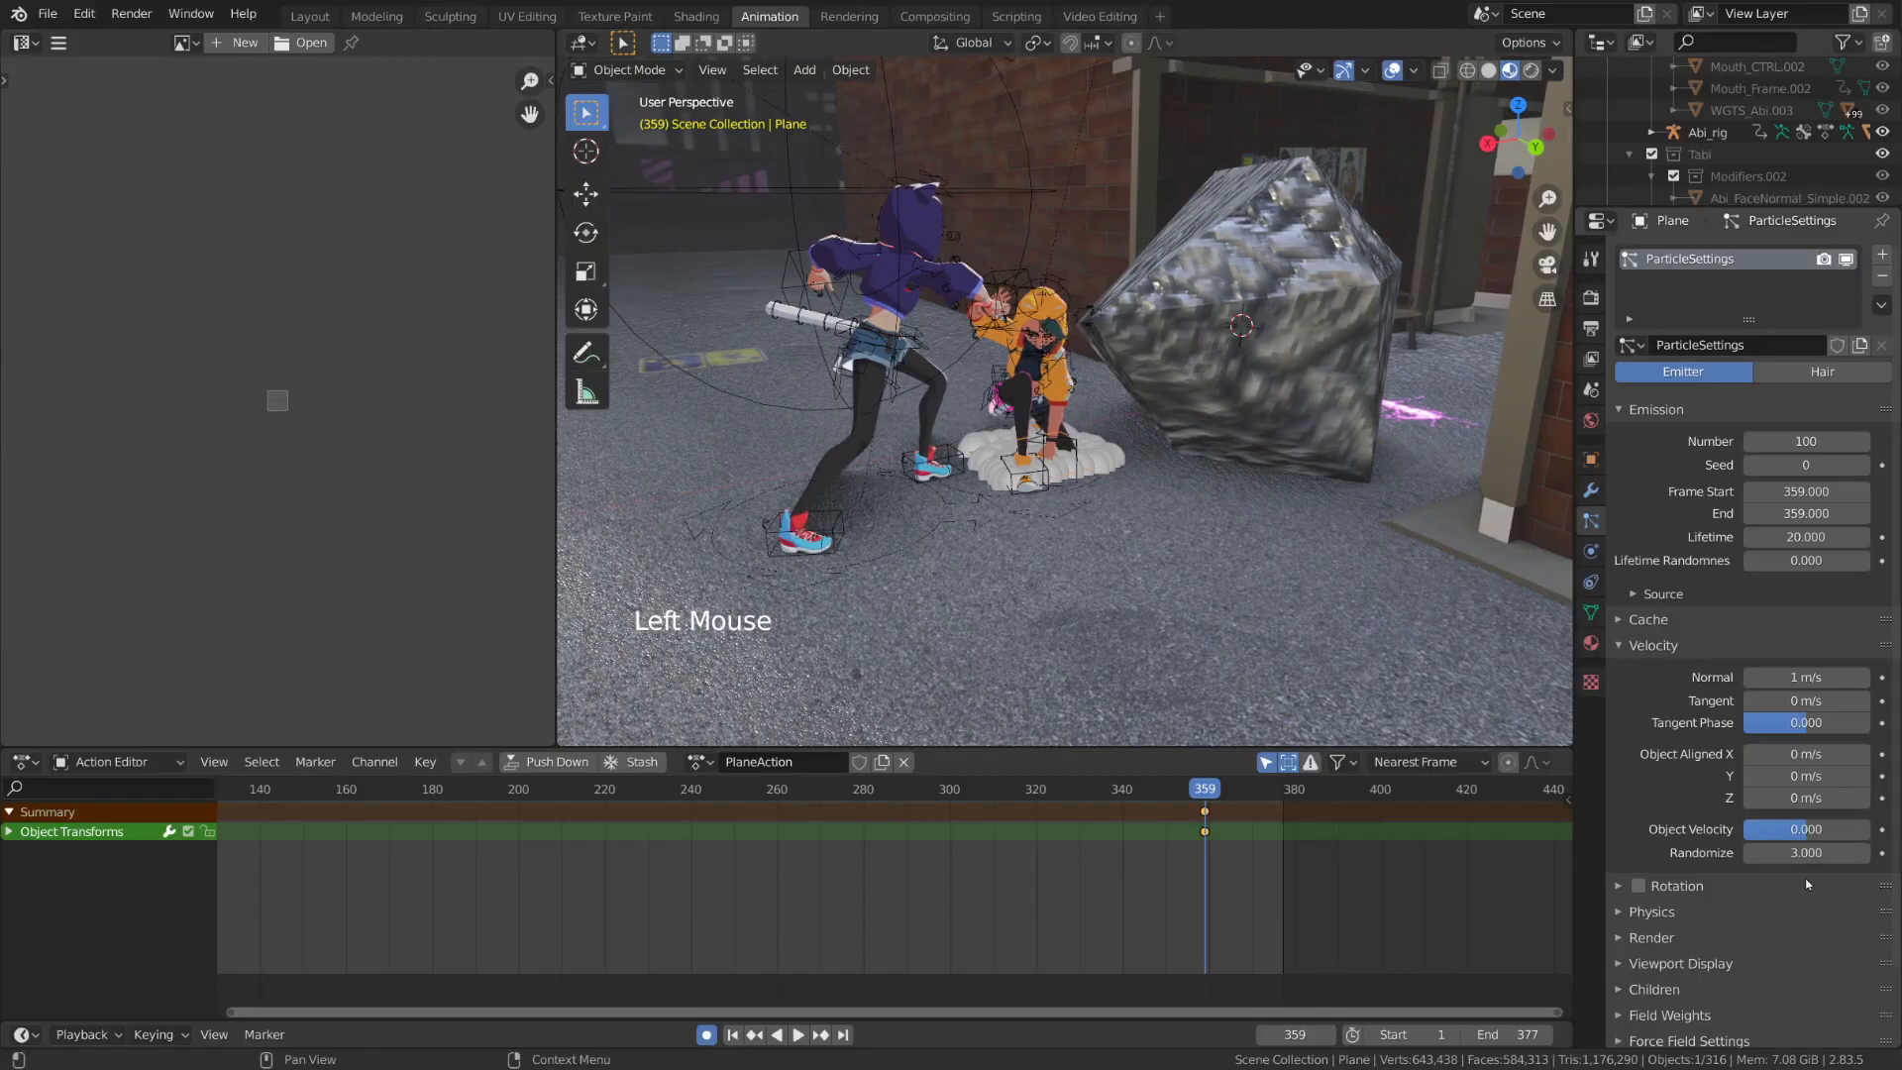
# Set the particles' normal velocity to 0 m/s and play back the burst driven by random velocity alone
pyautogui.click(1823, 678)
pyautogui.write('0')
pyautogui.press('Return')
pyautogui.press('space')
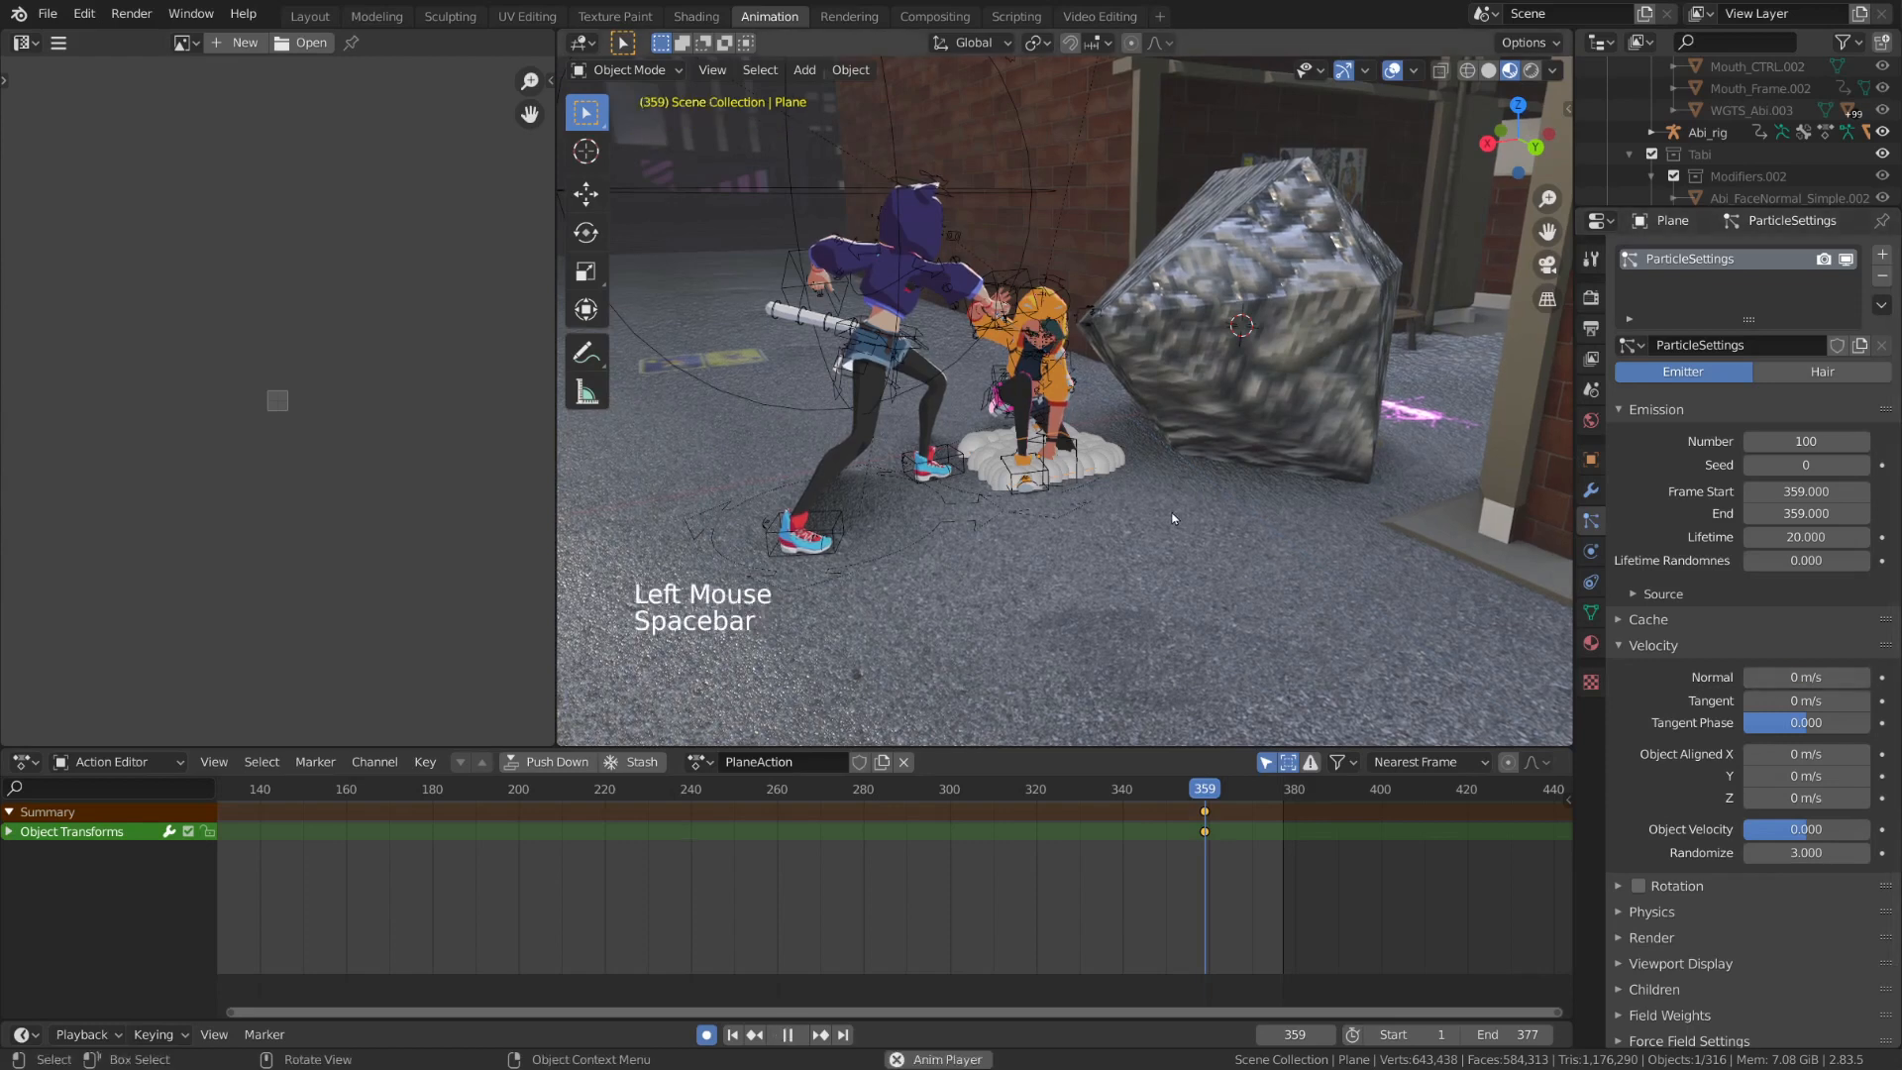
pyautogui.press('Escape')
pyautogui.press('space')
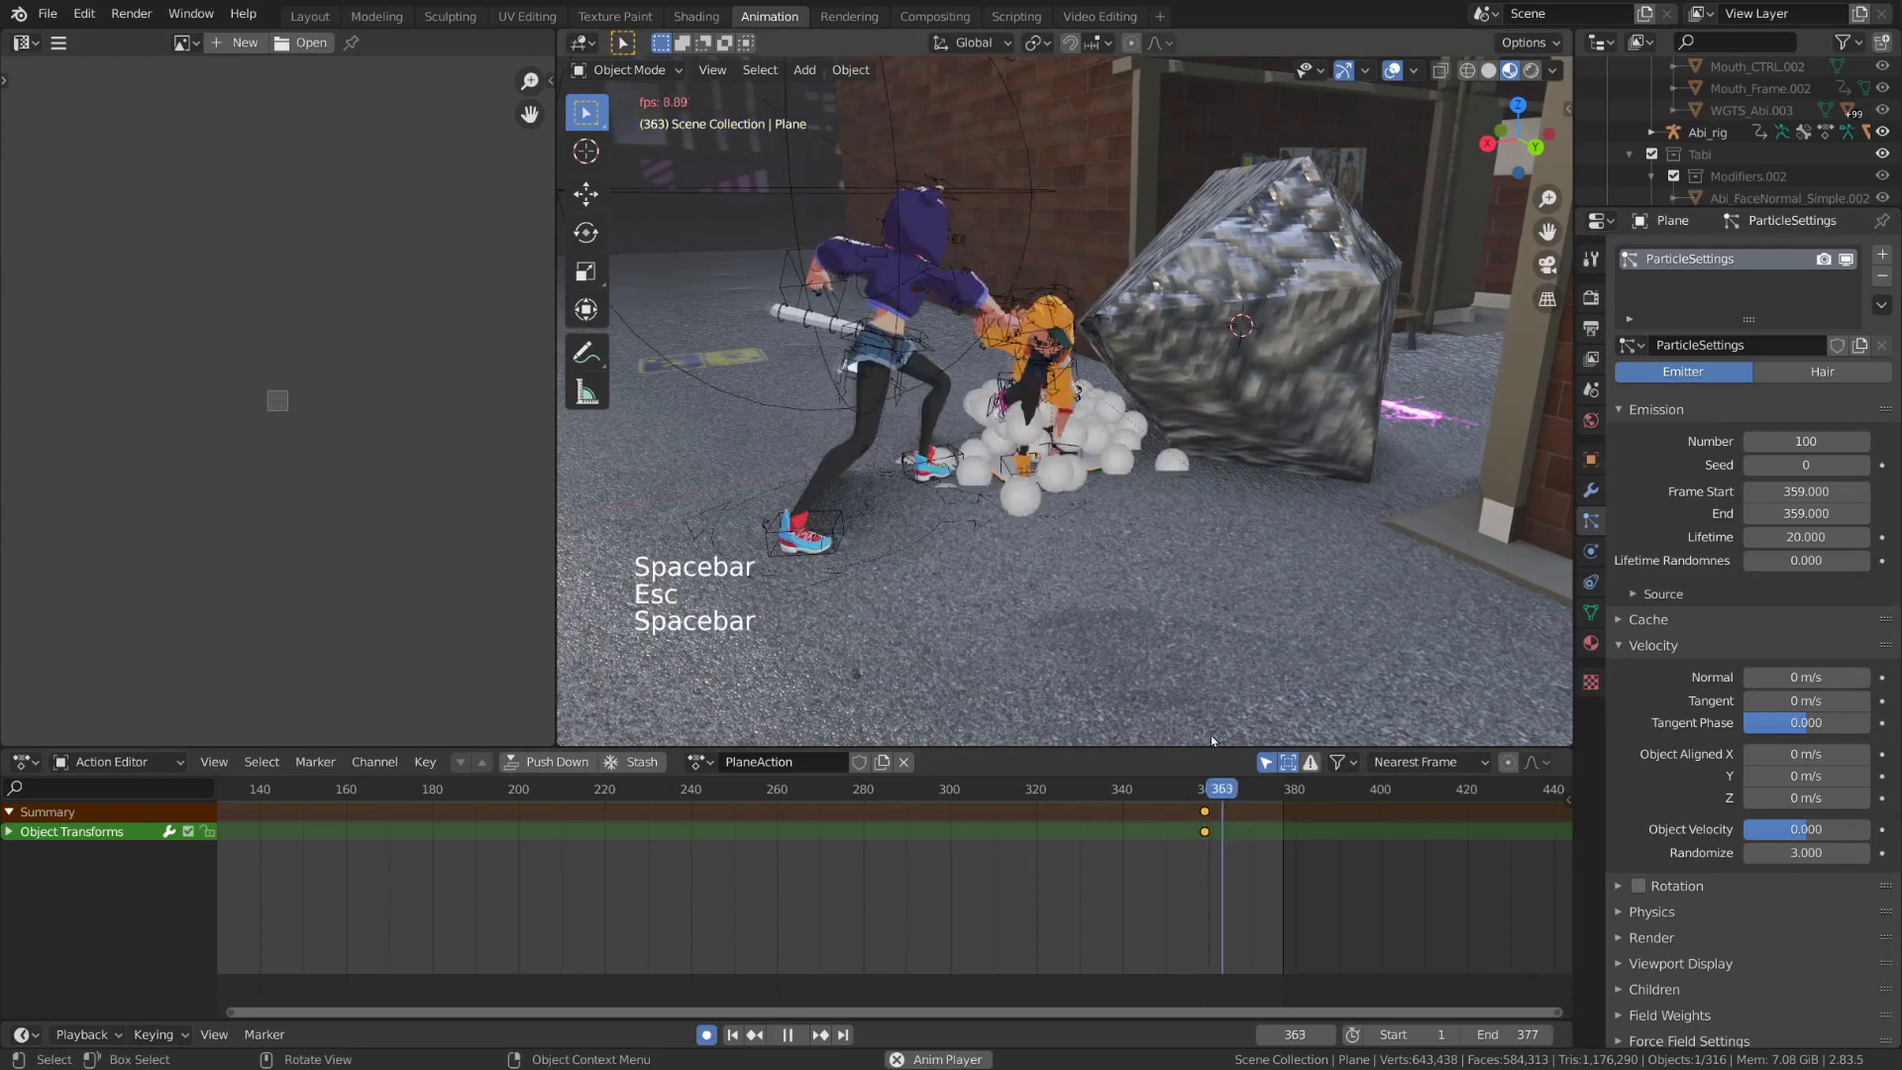
pyautogui.press('Escape')
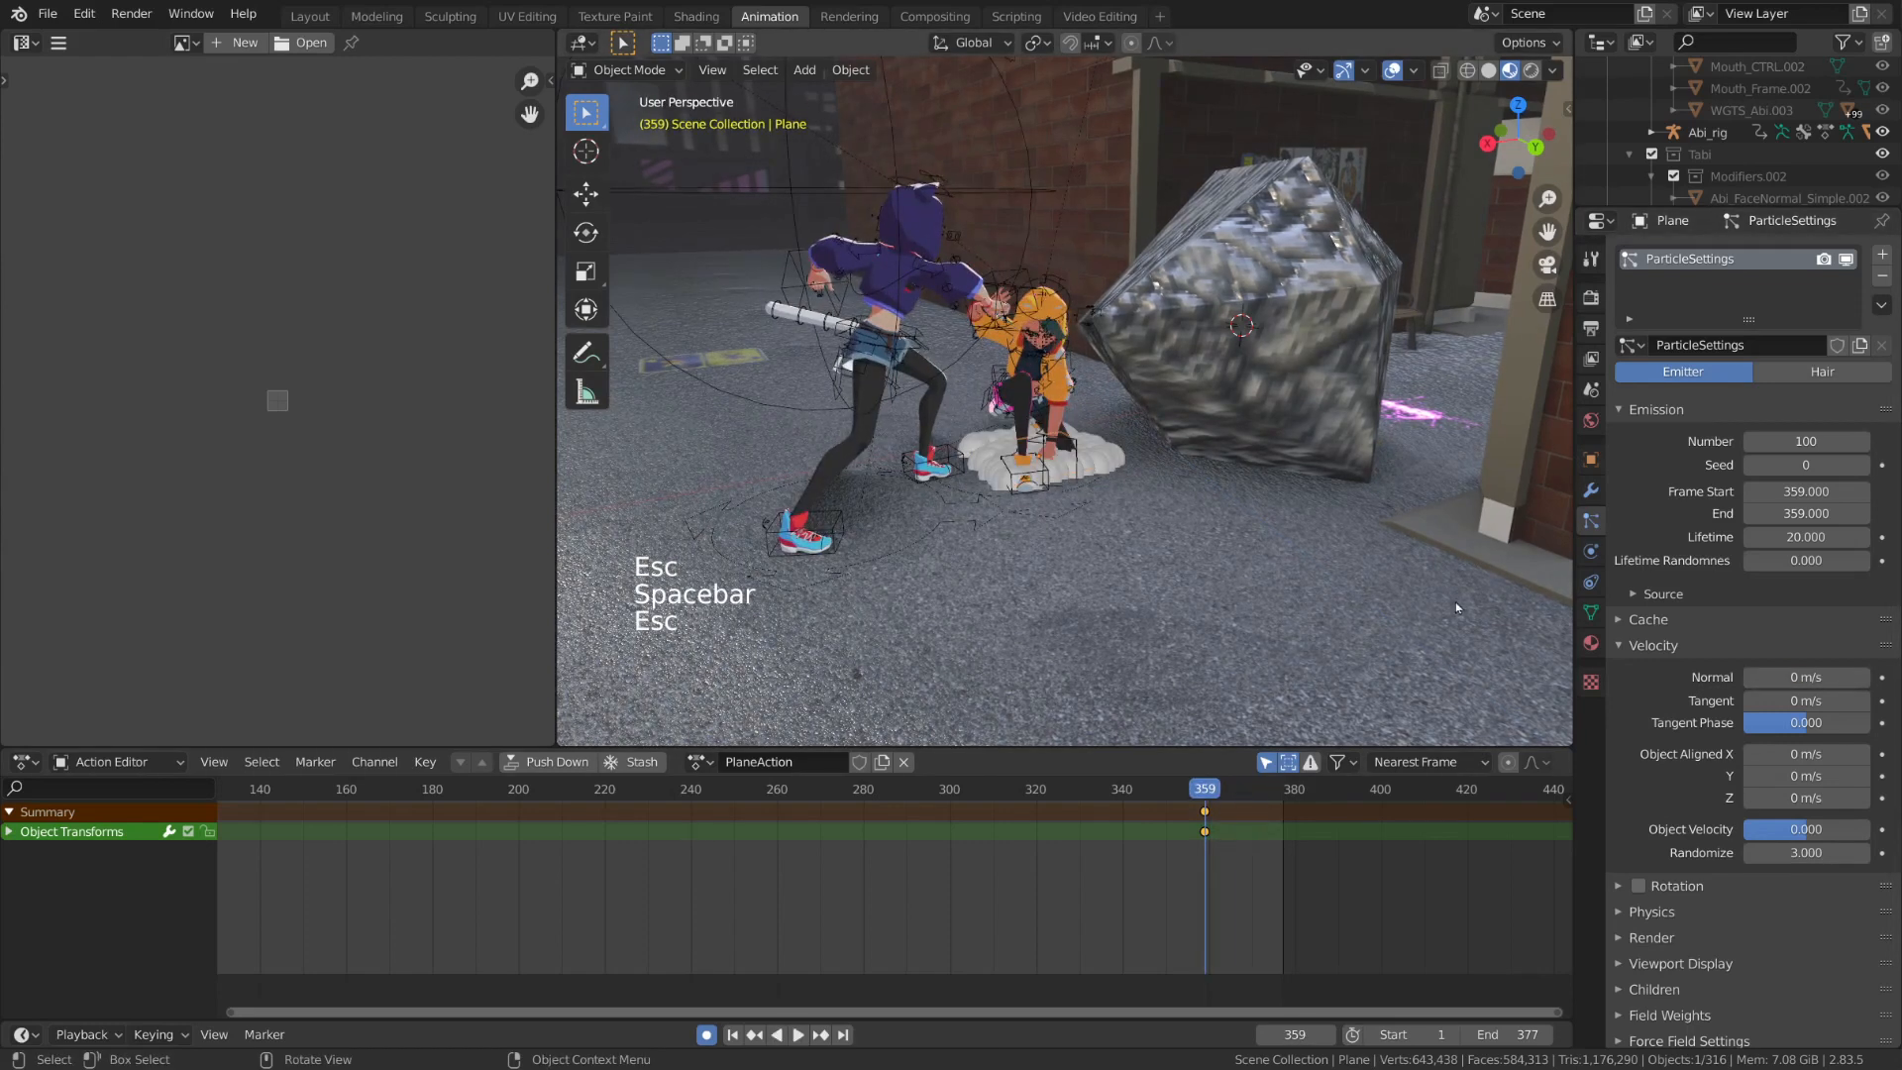
pyautogui.press('space')
pyautogui.press('Escape')
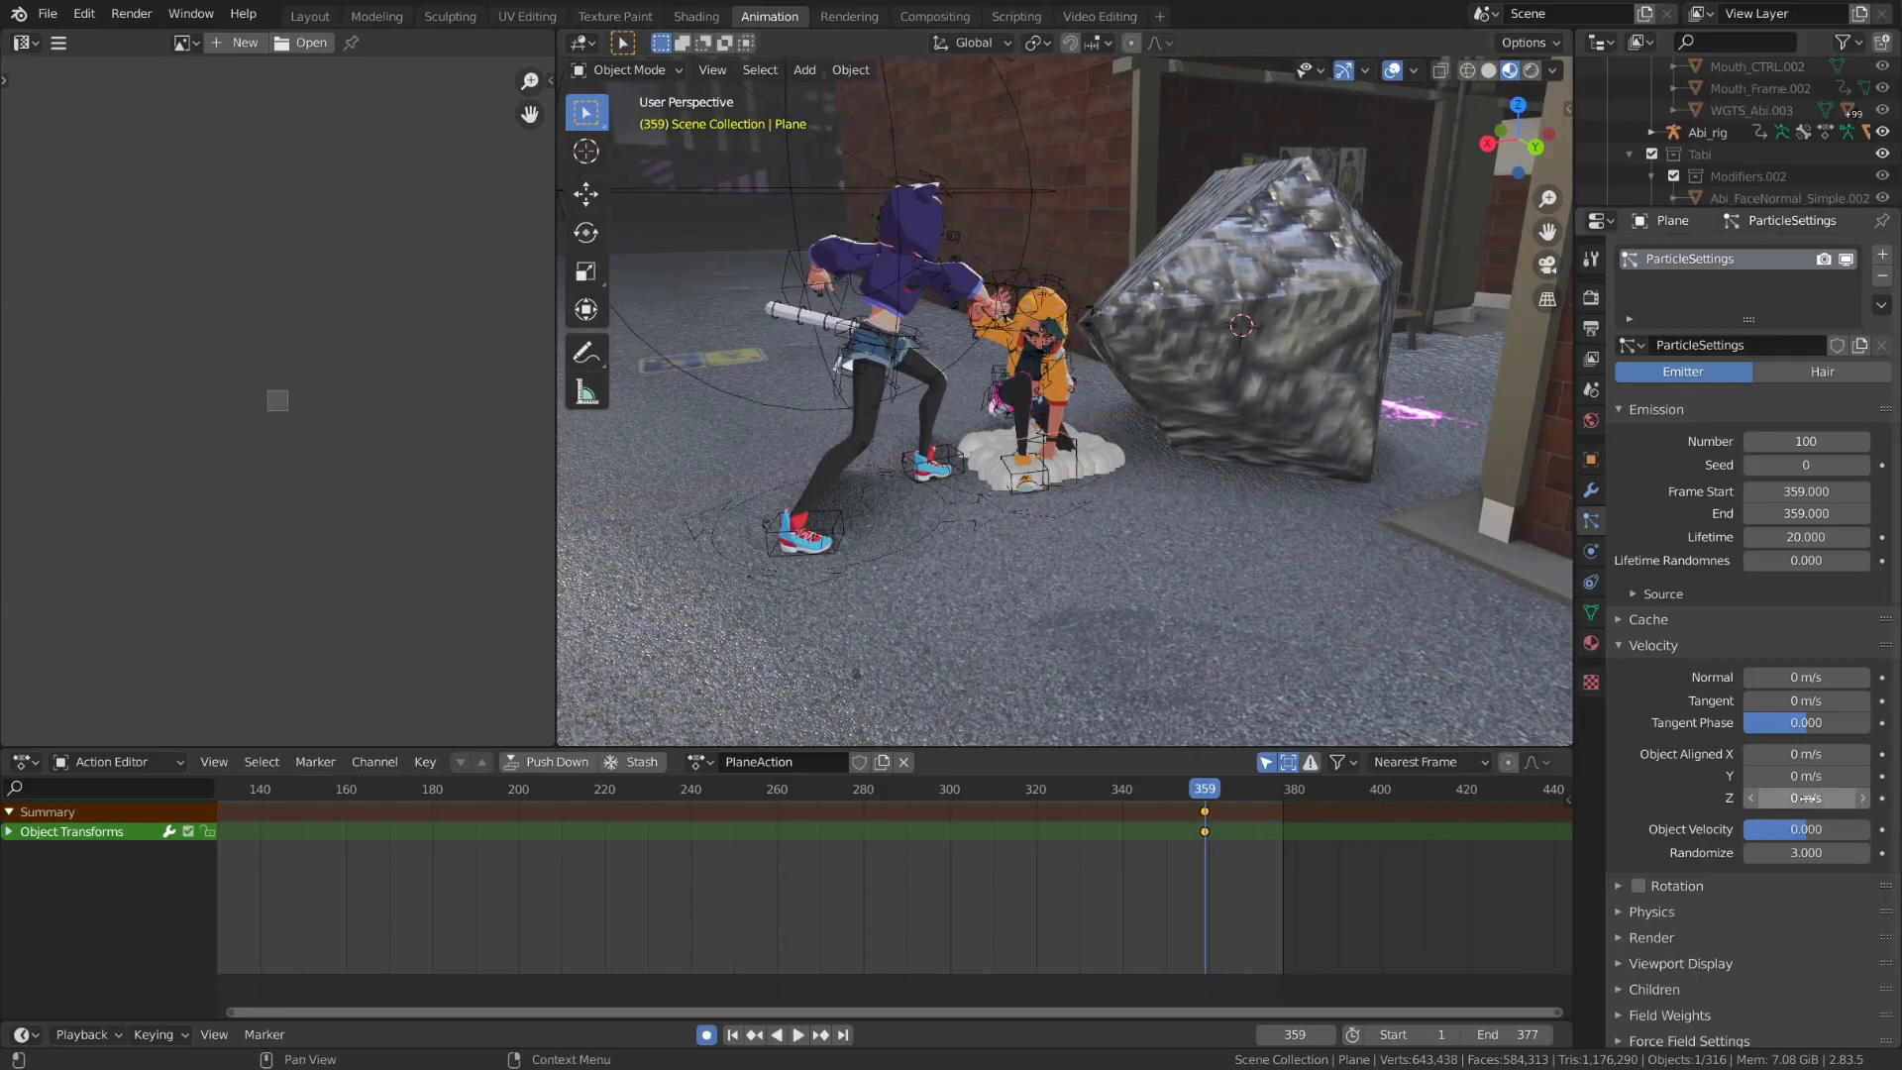
# Set the particles' normal velocity to 2 m/s
pyautogui.click(1828, 676)
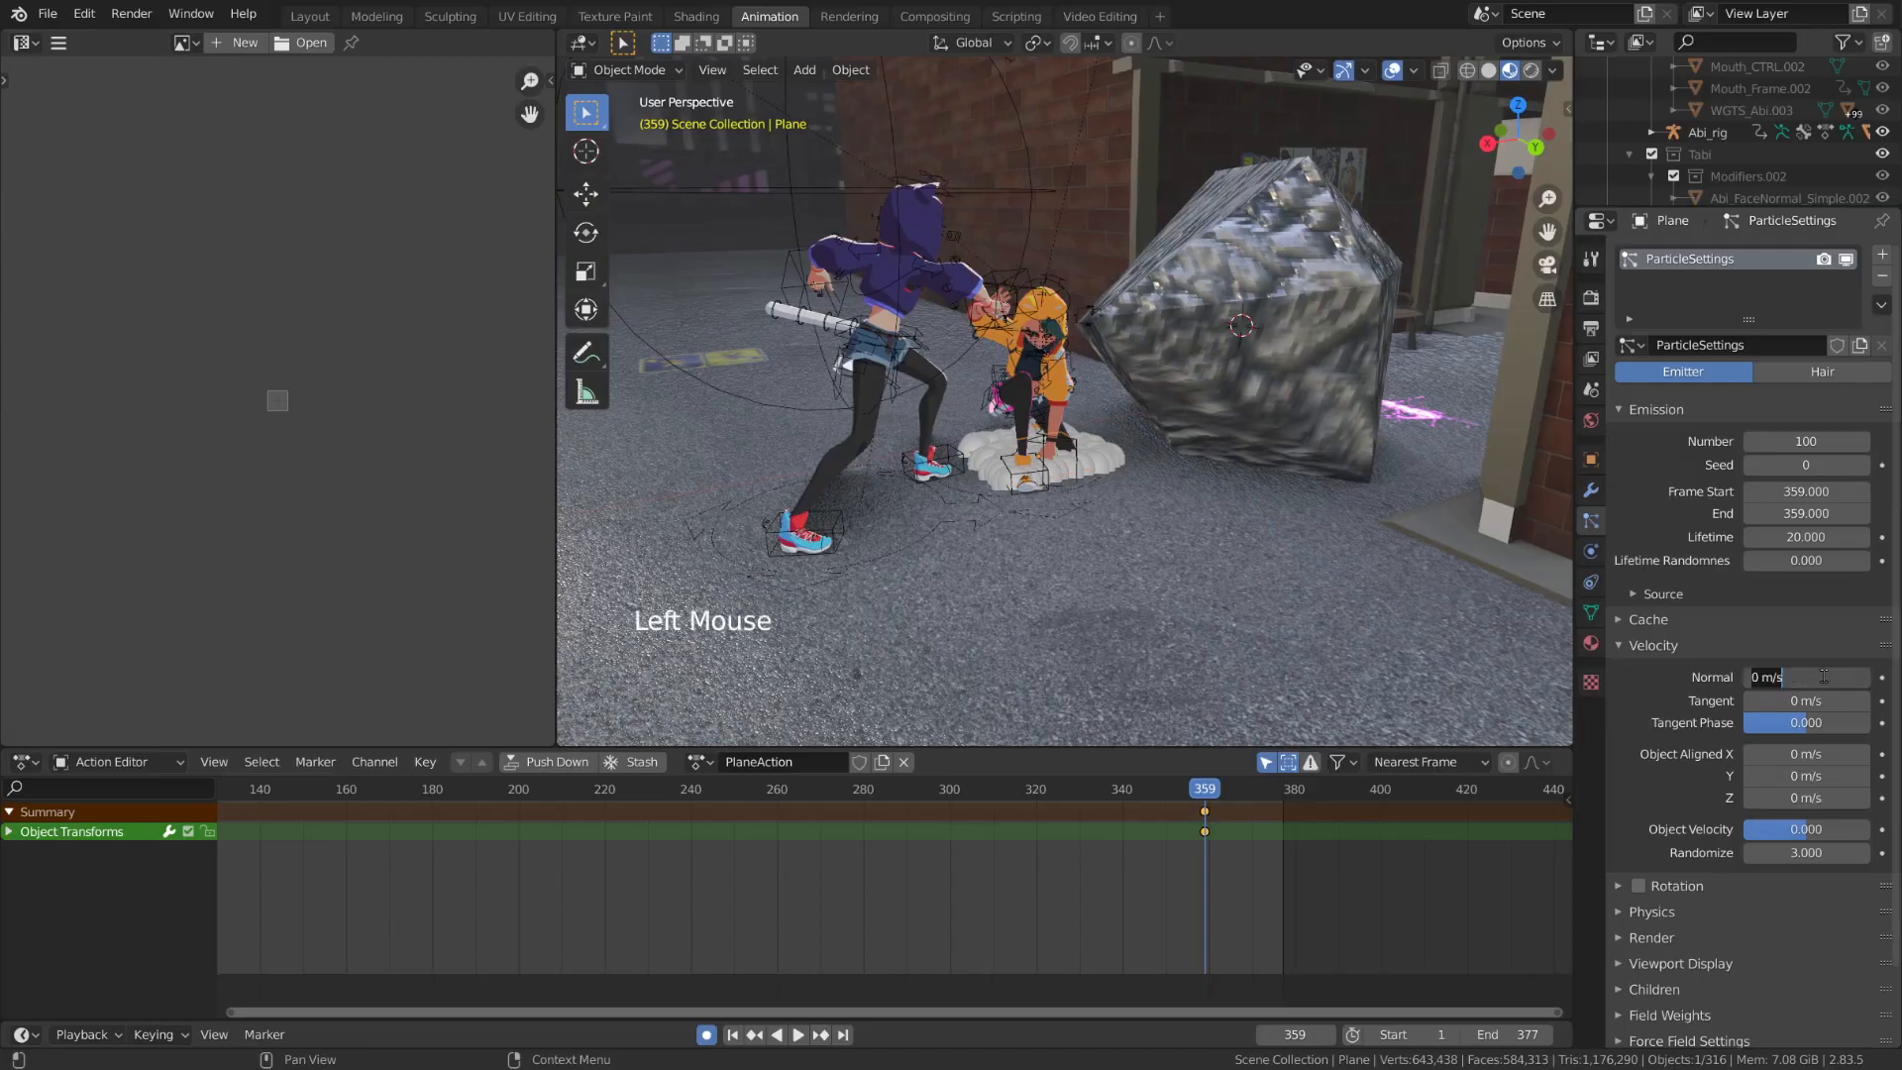
pyautogui.write('2')
pyautogui.press('Return')
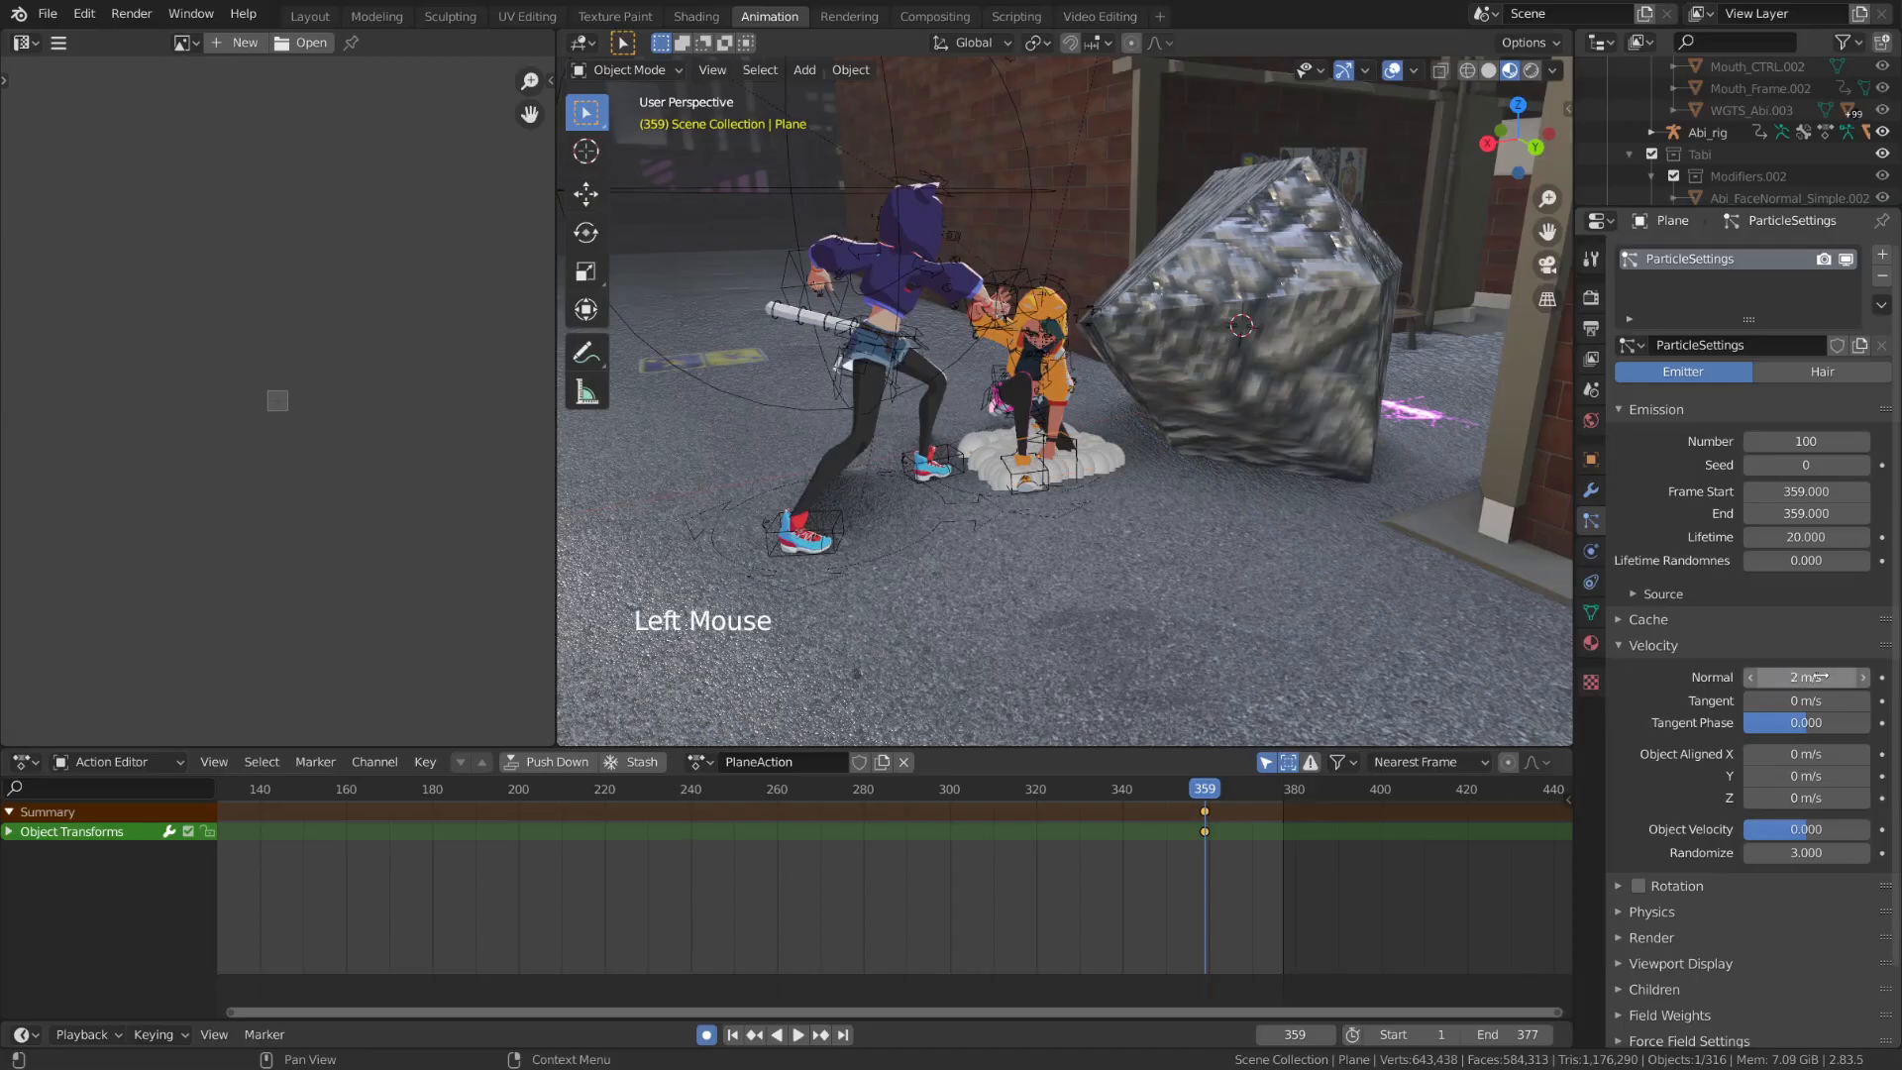
# Tilt the emitter plane about the global Y axis and play back the particle burst
pyautogui.press('r')
pyautogui.press('r')
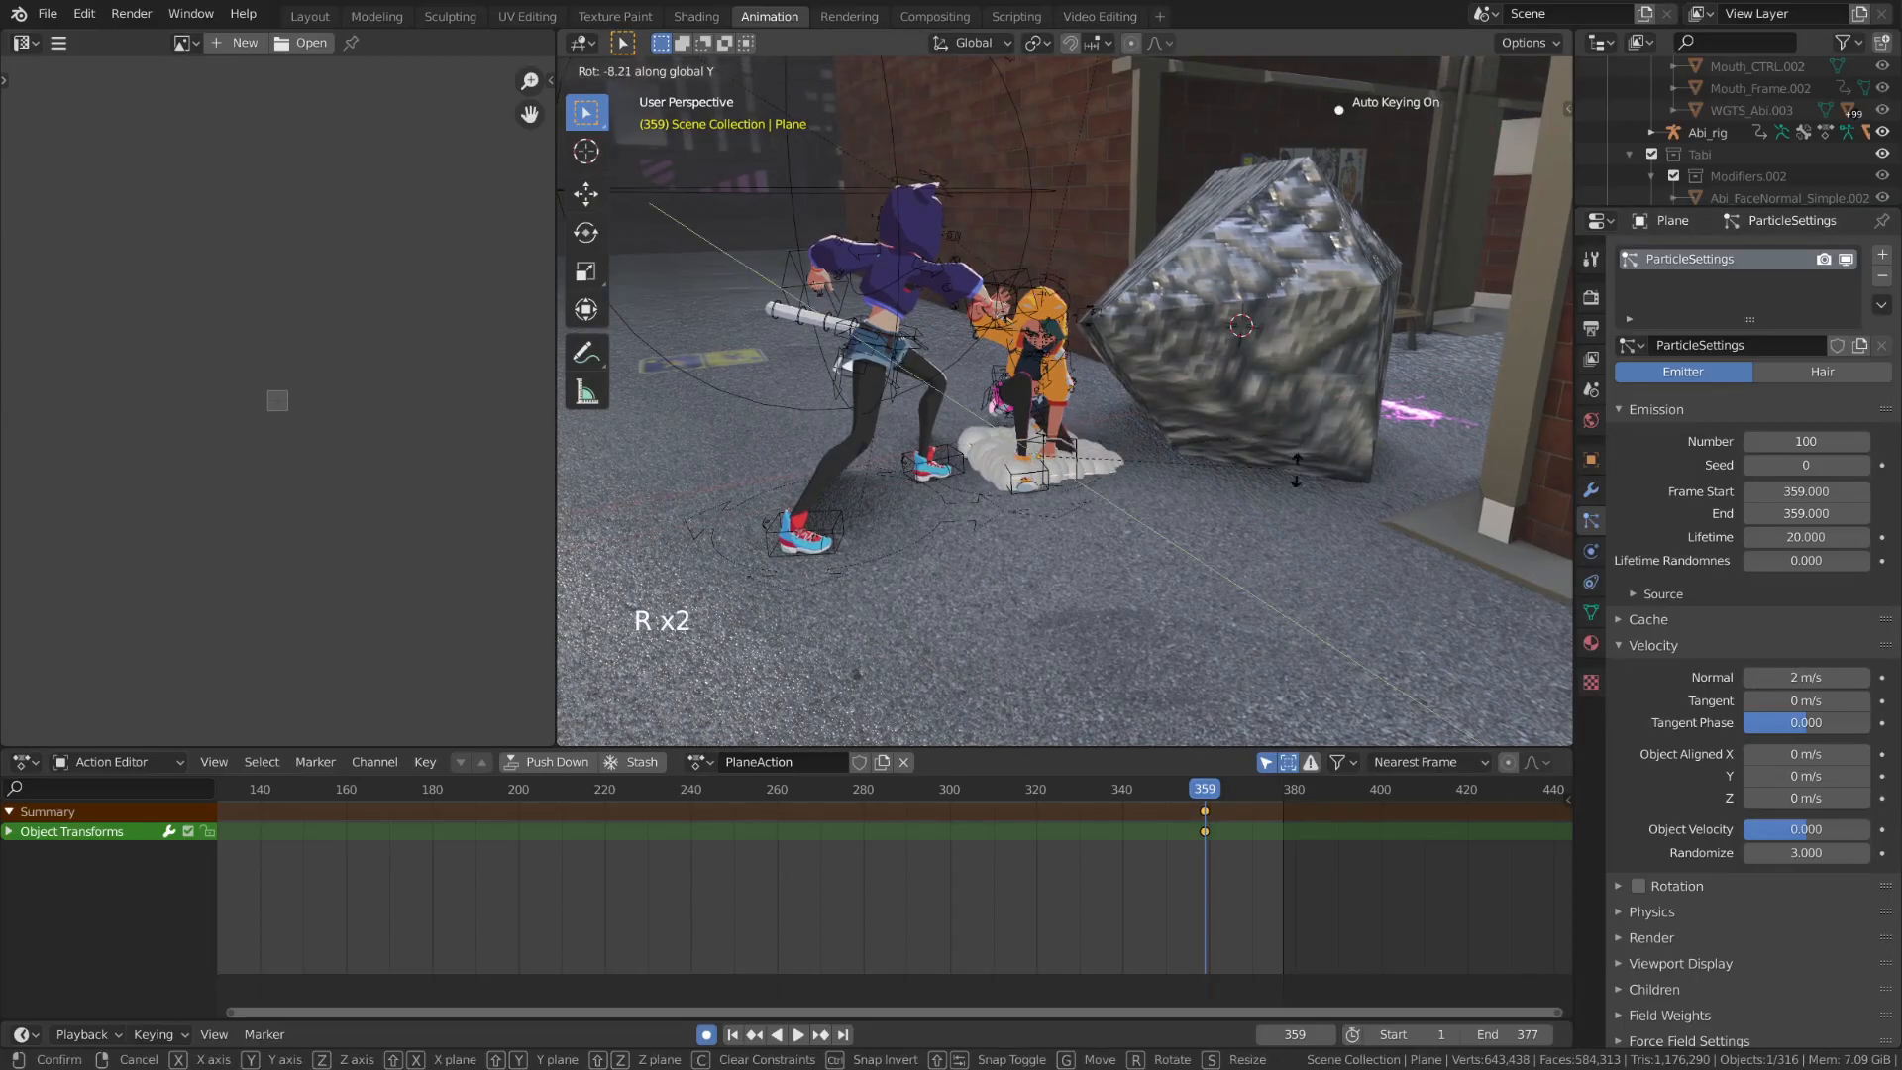
pyautogui.click(1304, 495)
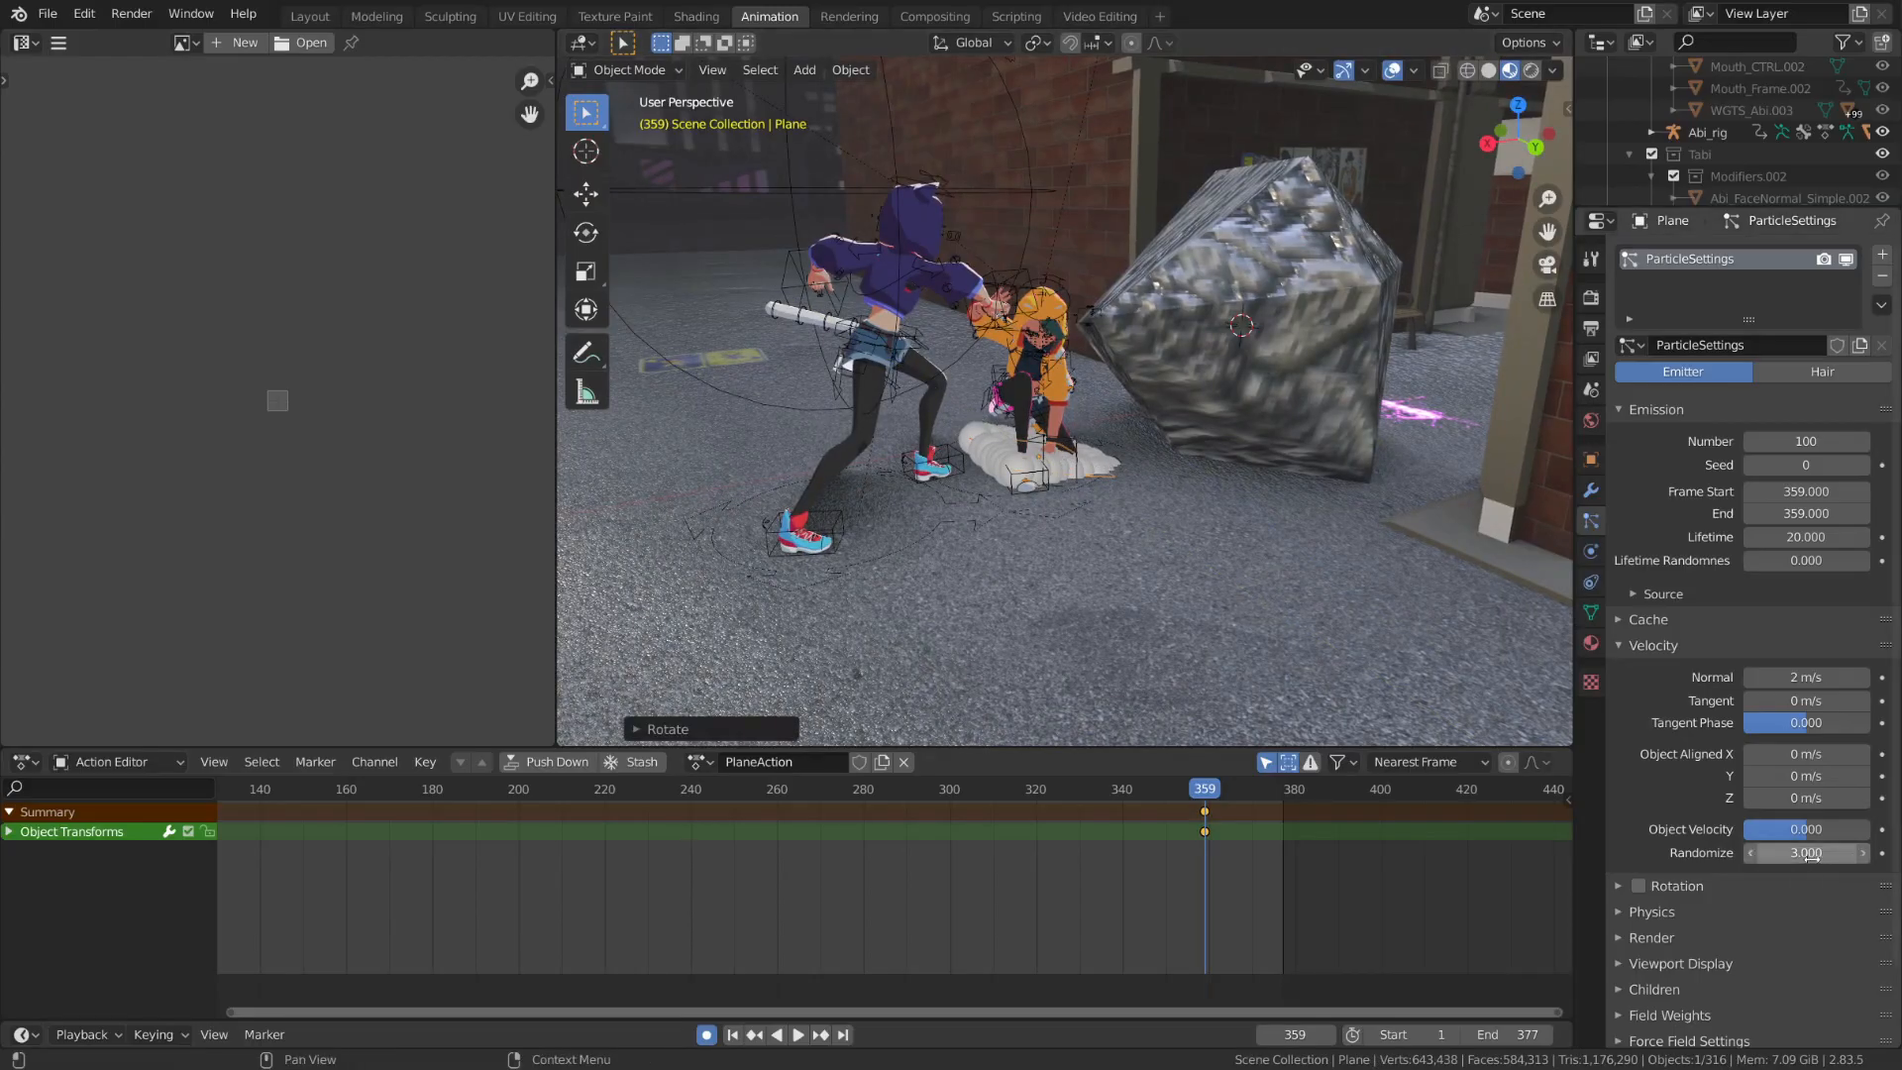
pyautogui.press('space')
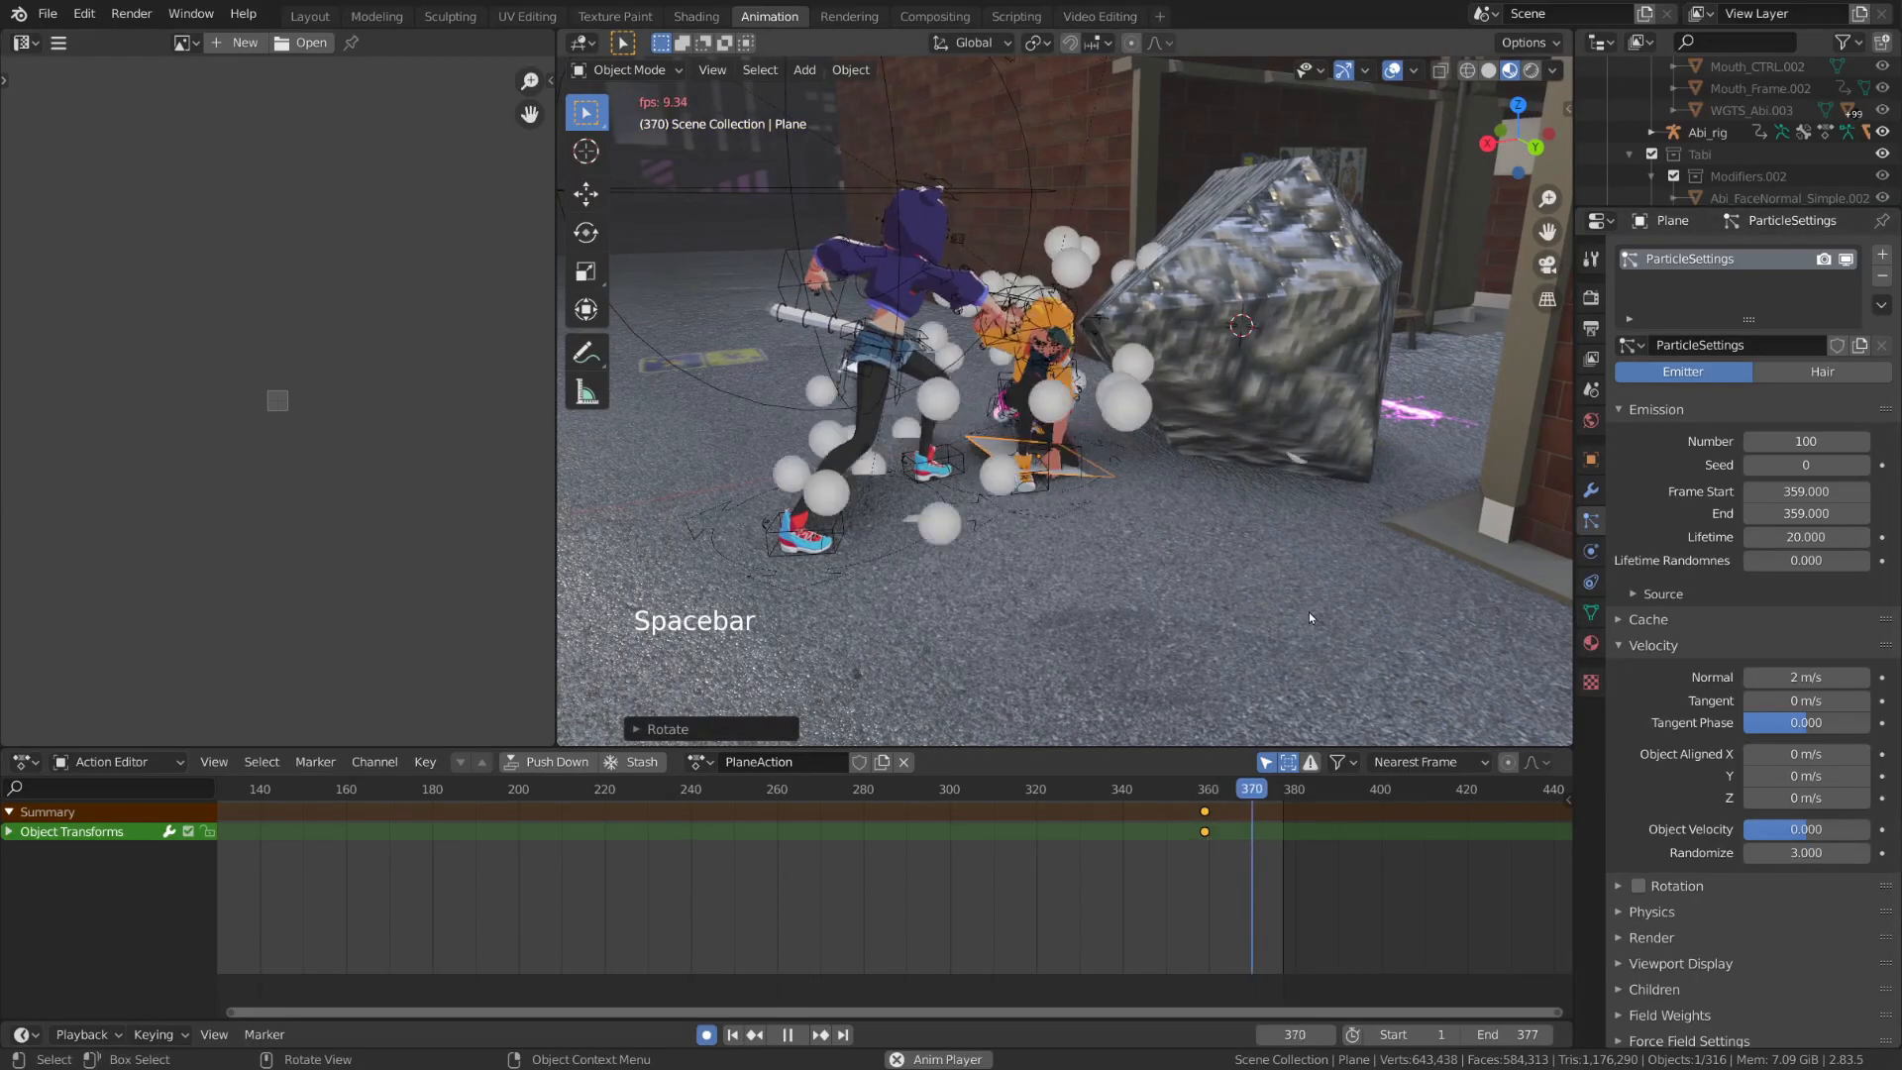
pyautogui.press('Escape')
# Try a velocity randomization of 2, then restore it to 3, previewing the burst with each value
pyautogui.click(1757, 853)
pyautogui.press('space')
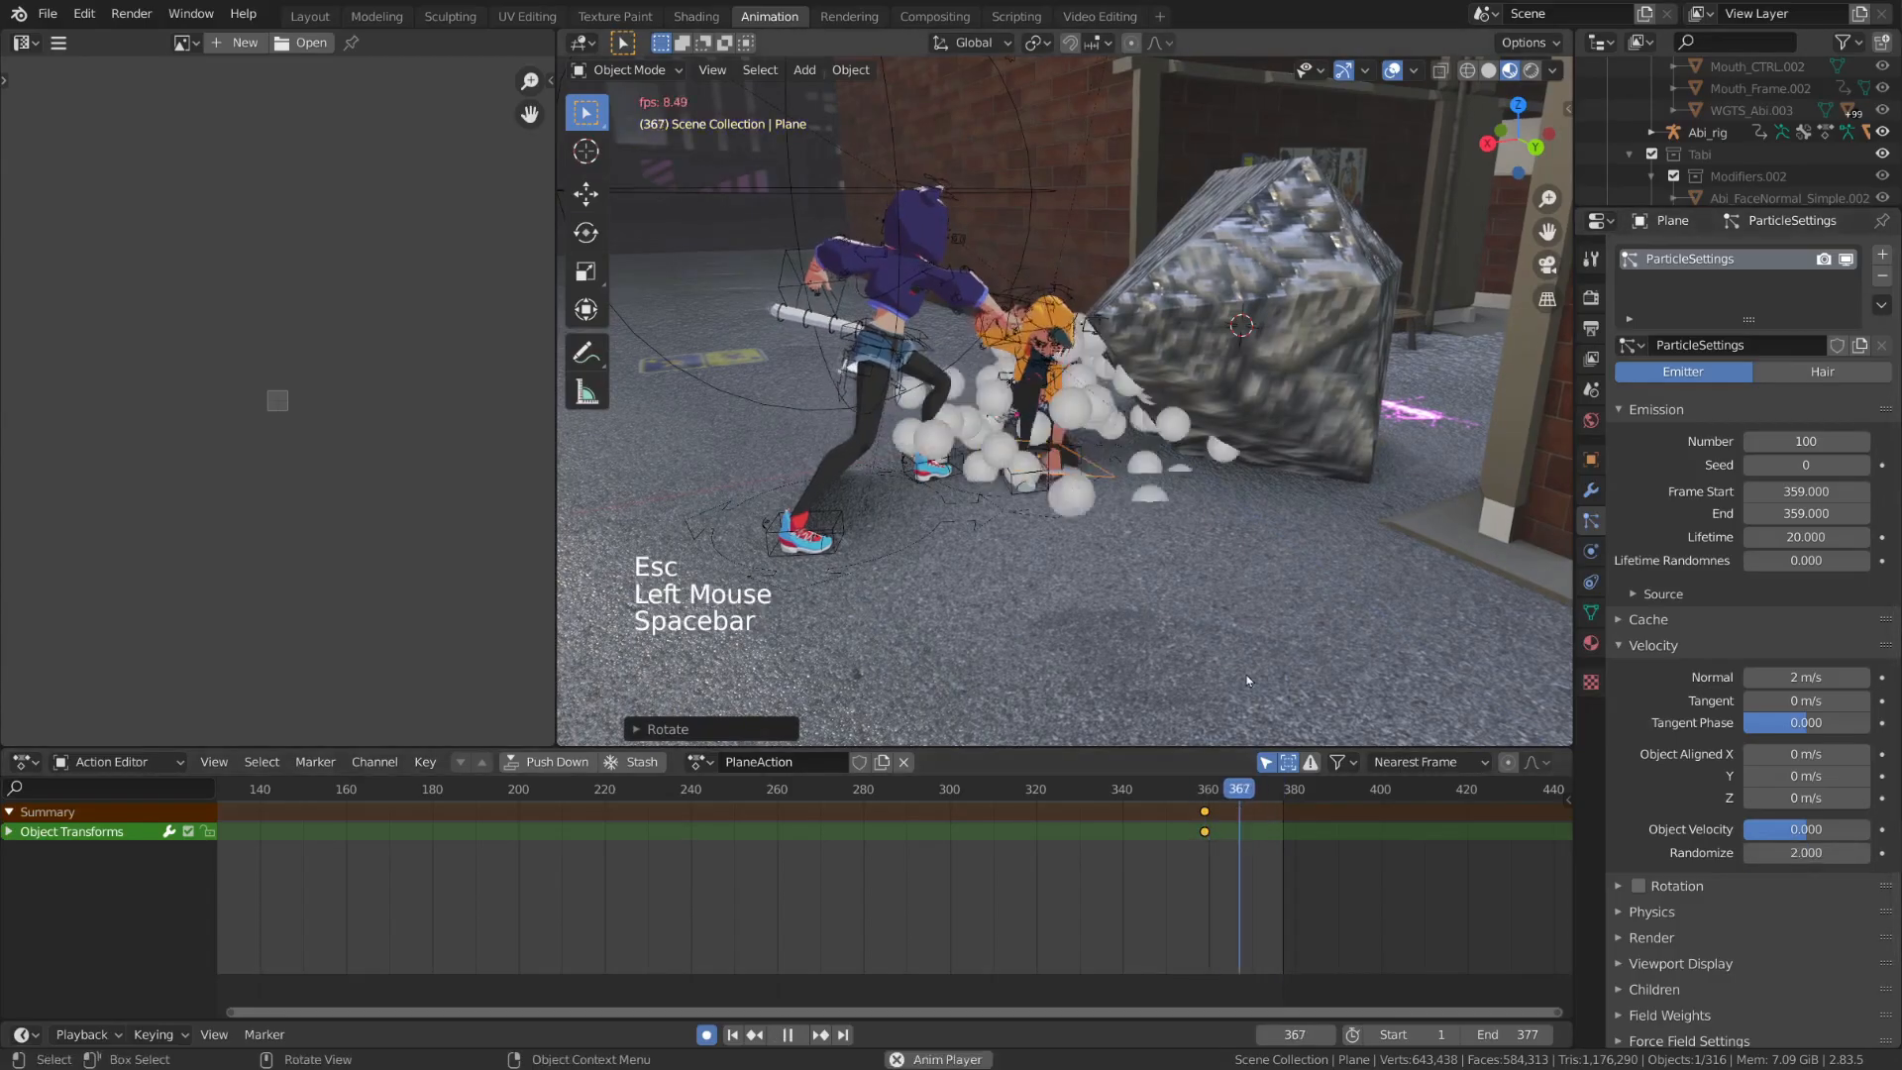
pyautogui.press('Escape')
pyautogui.click(1859, 853)
pyautogui.press('space')
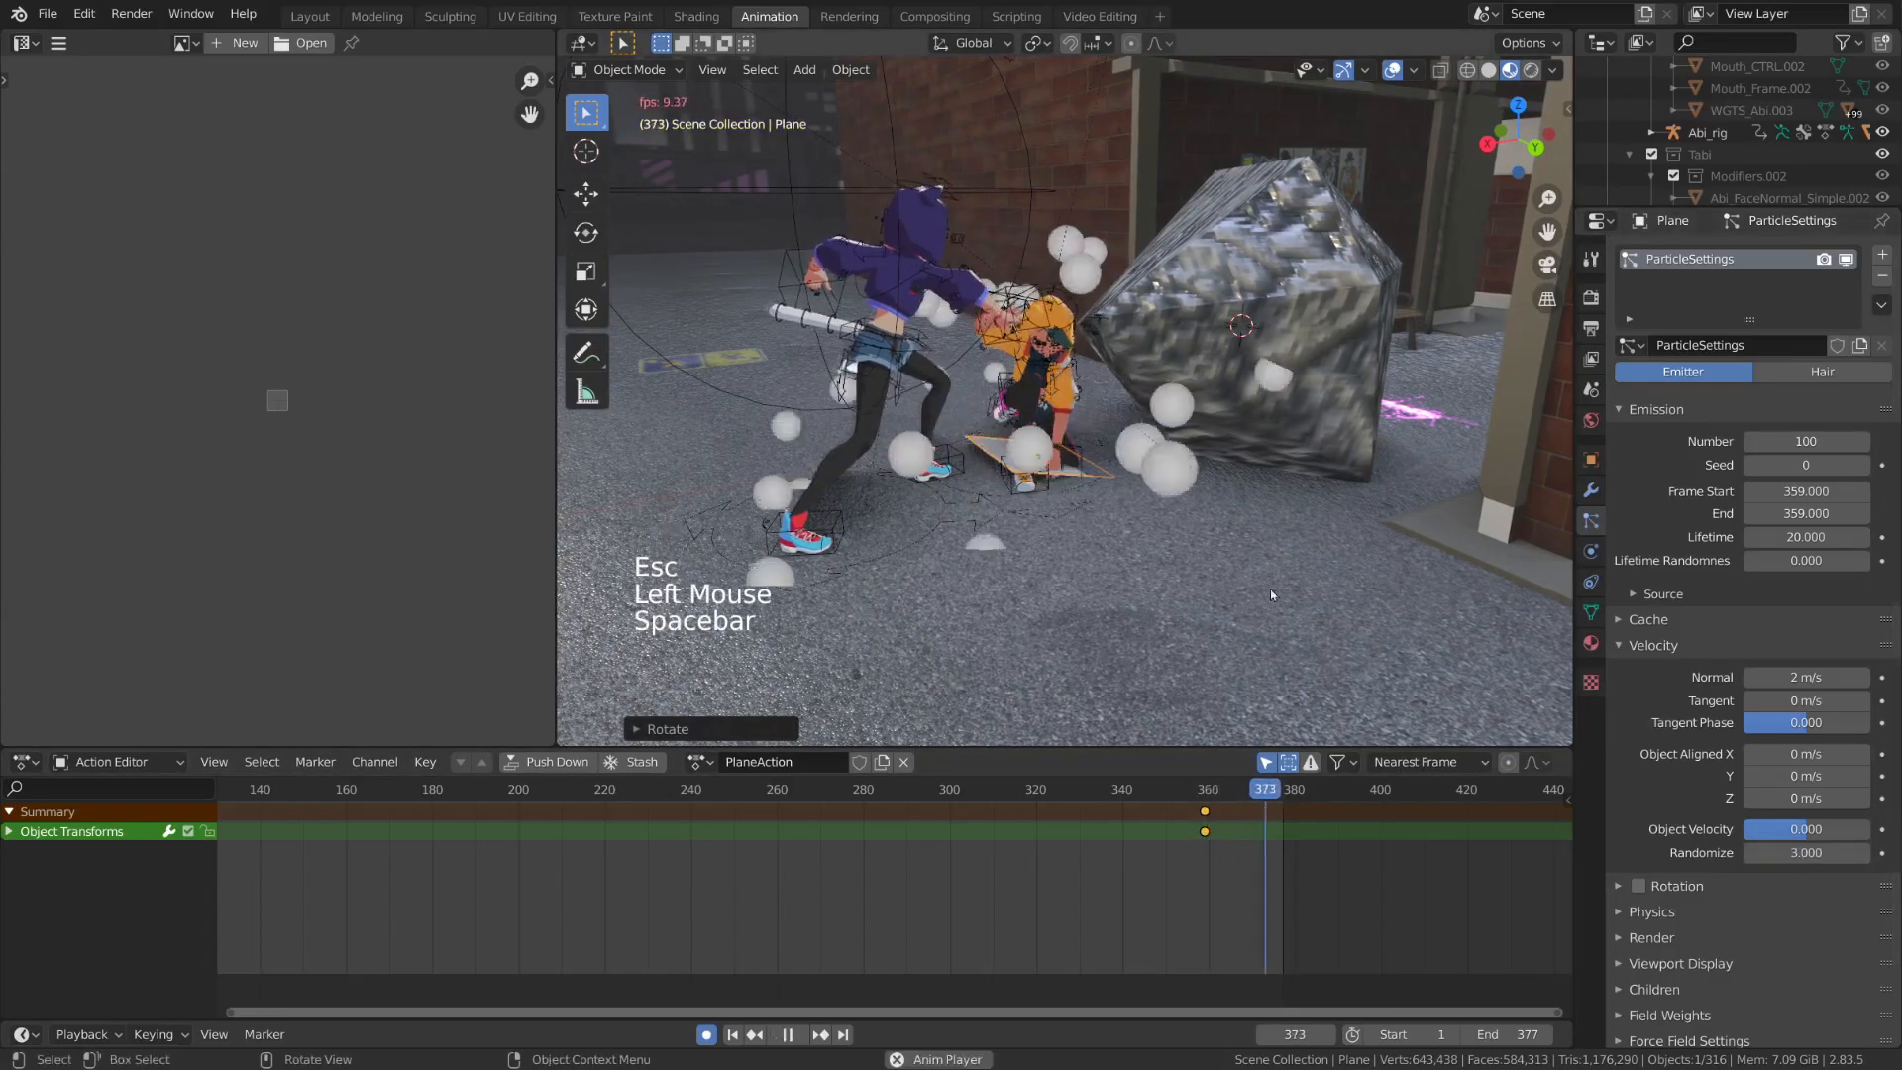
pyautogui.press('Escape')
# Set the particles' normal velocity to 1 m/s and play back the burst from frame 359
pyautogui.click(1810, 680)
pyautogui.write('1')
pyautogui.press('Return')
pyautogui.press('space')
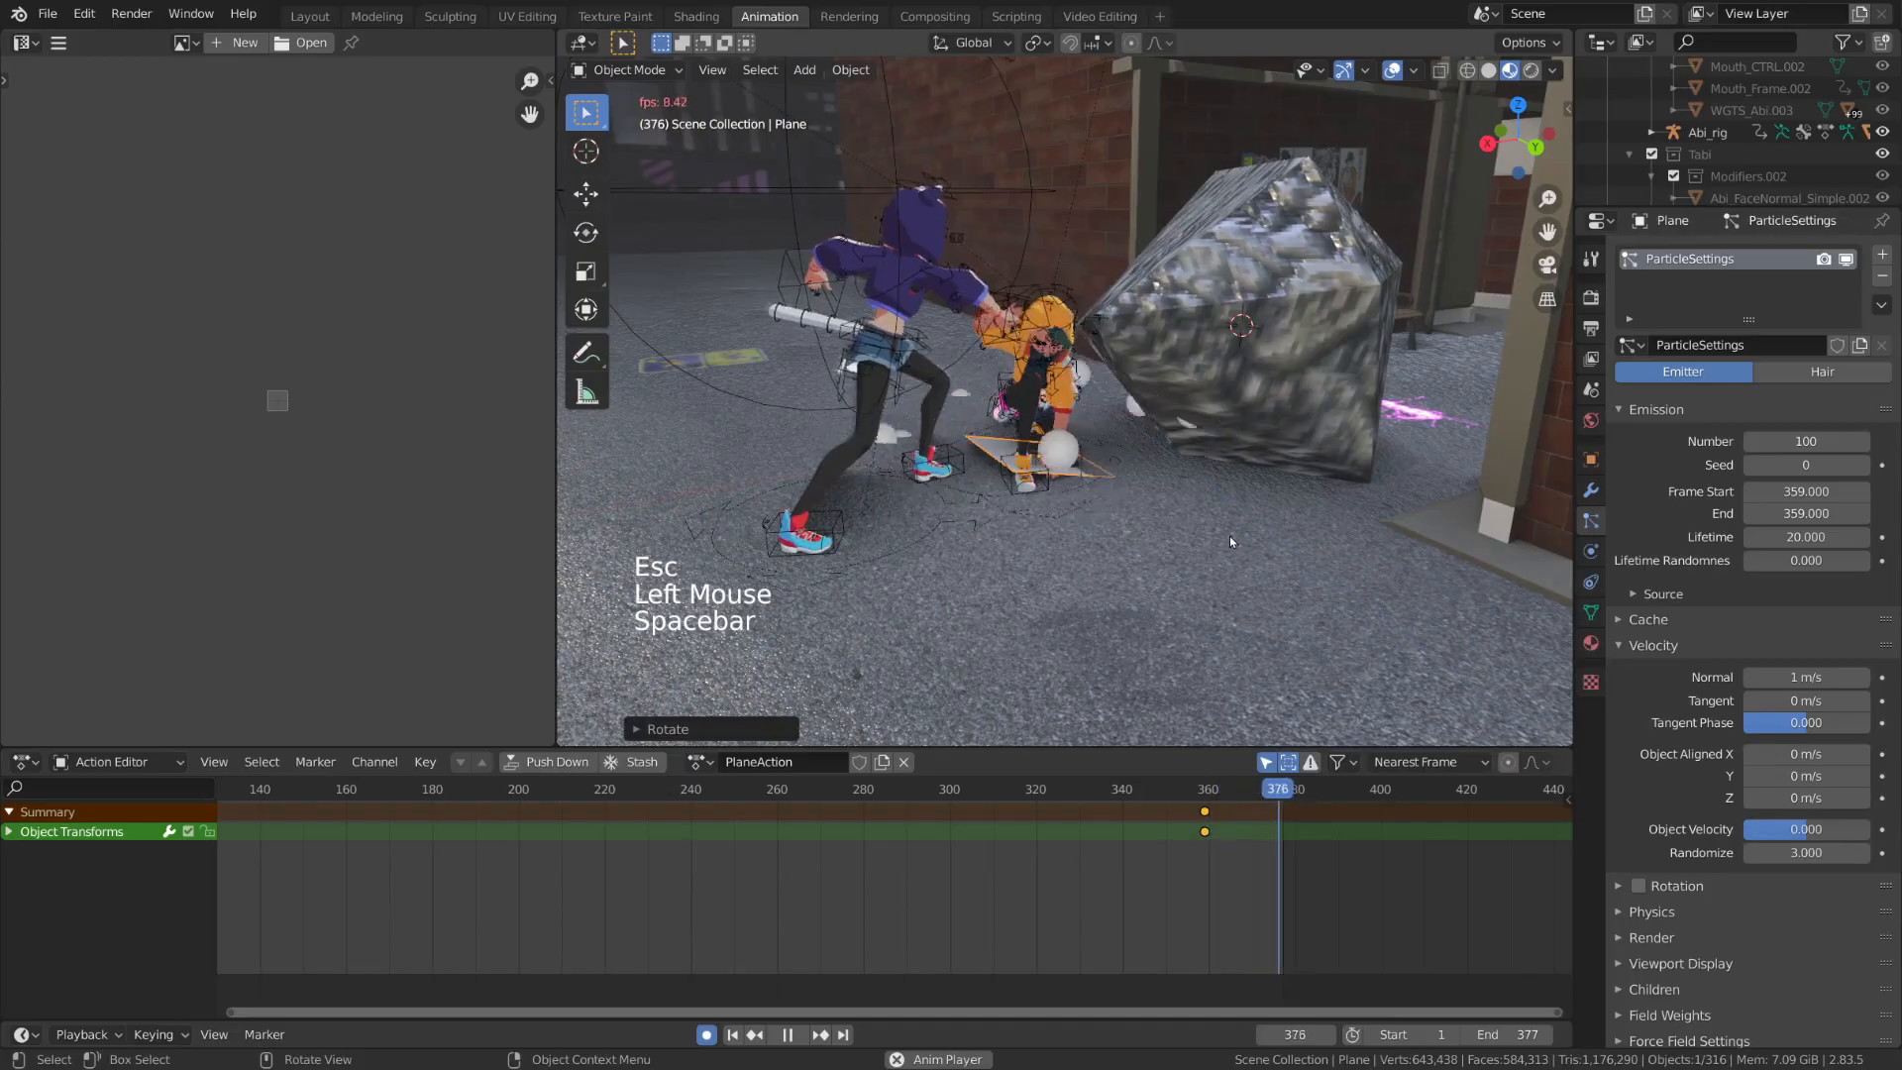
pyautogui.press('Escape')
pyautogui.press('space')
pyautogui.press('Escape')
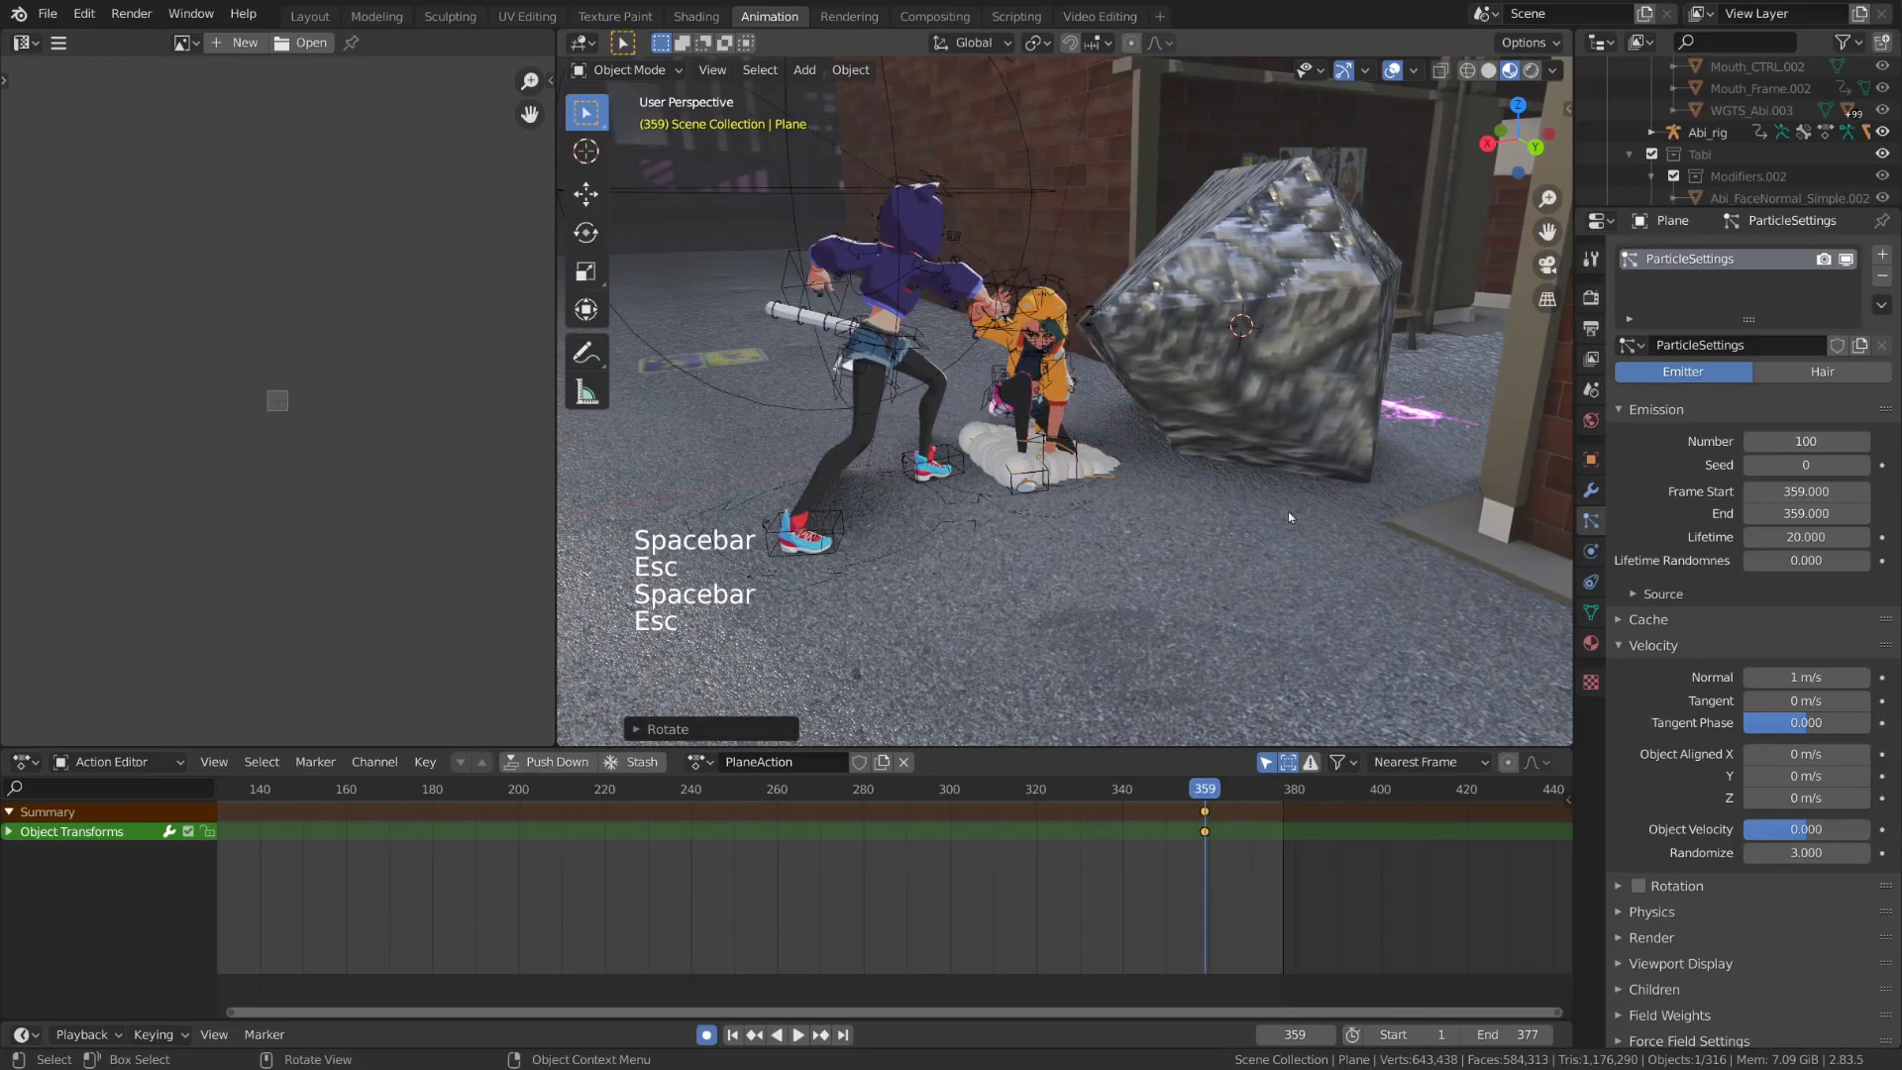
pyautogui.press('space')
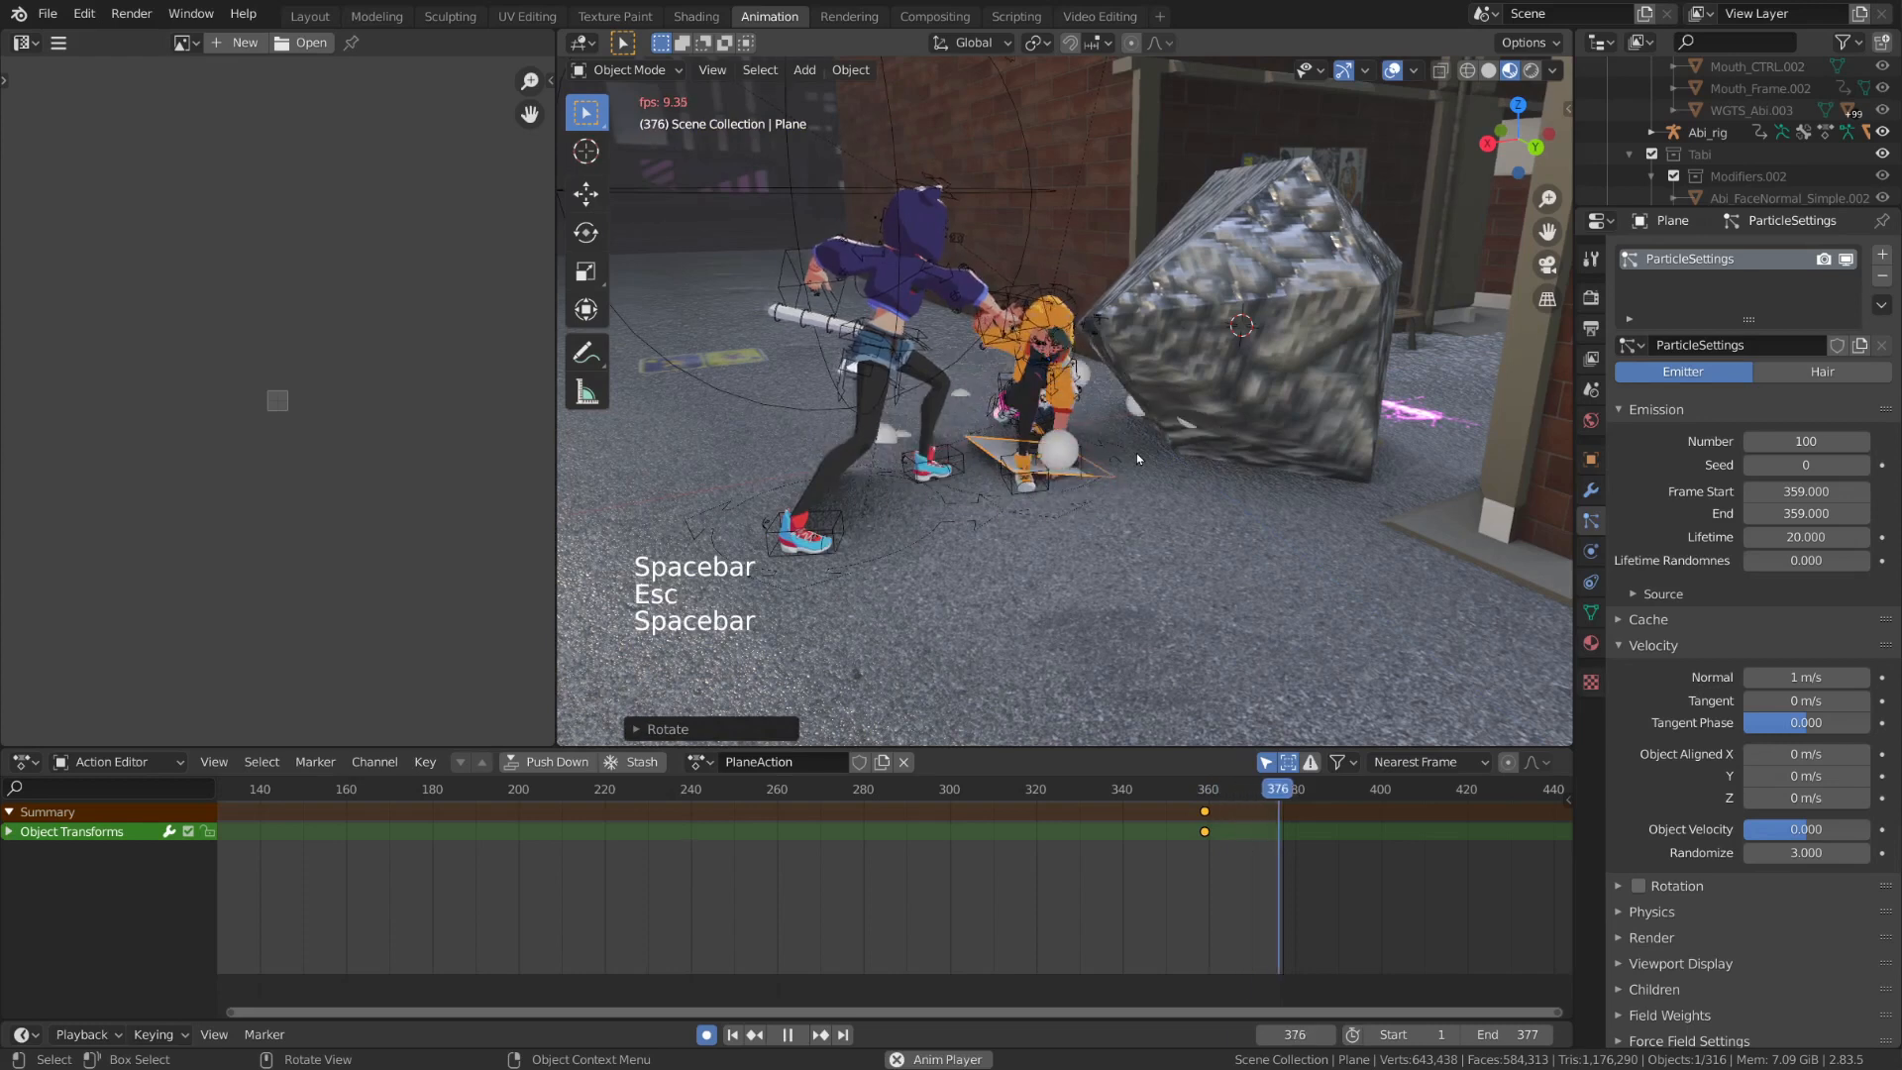
pyautogui.press('Escape')
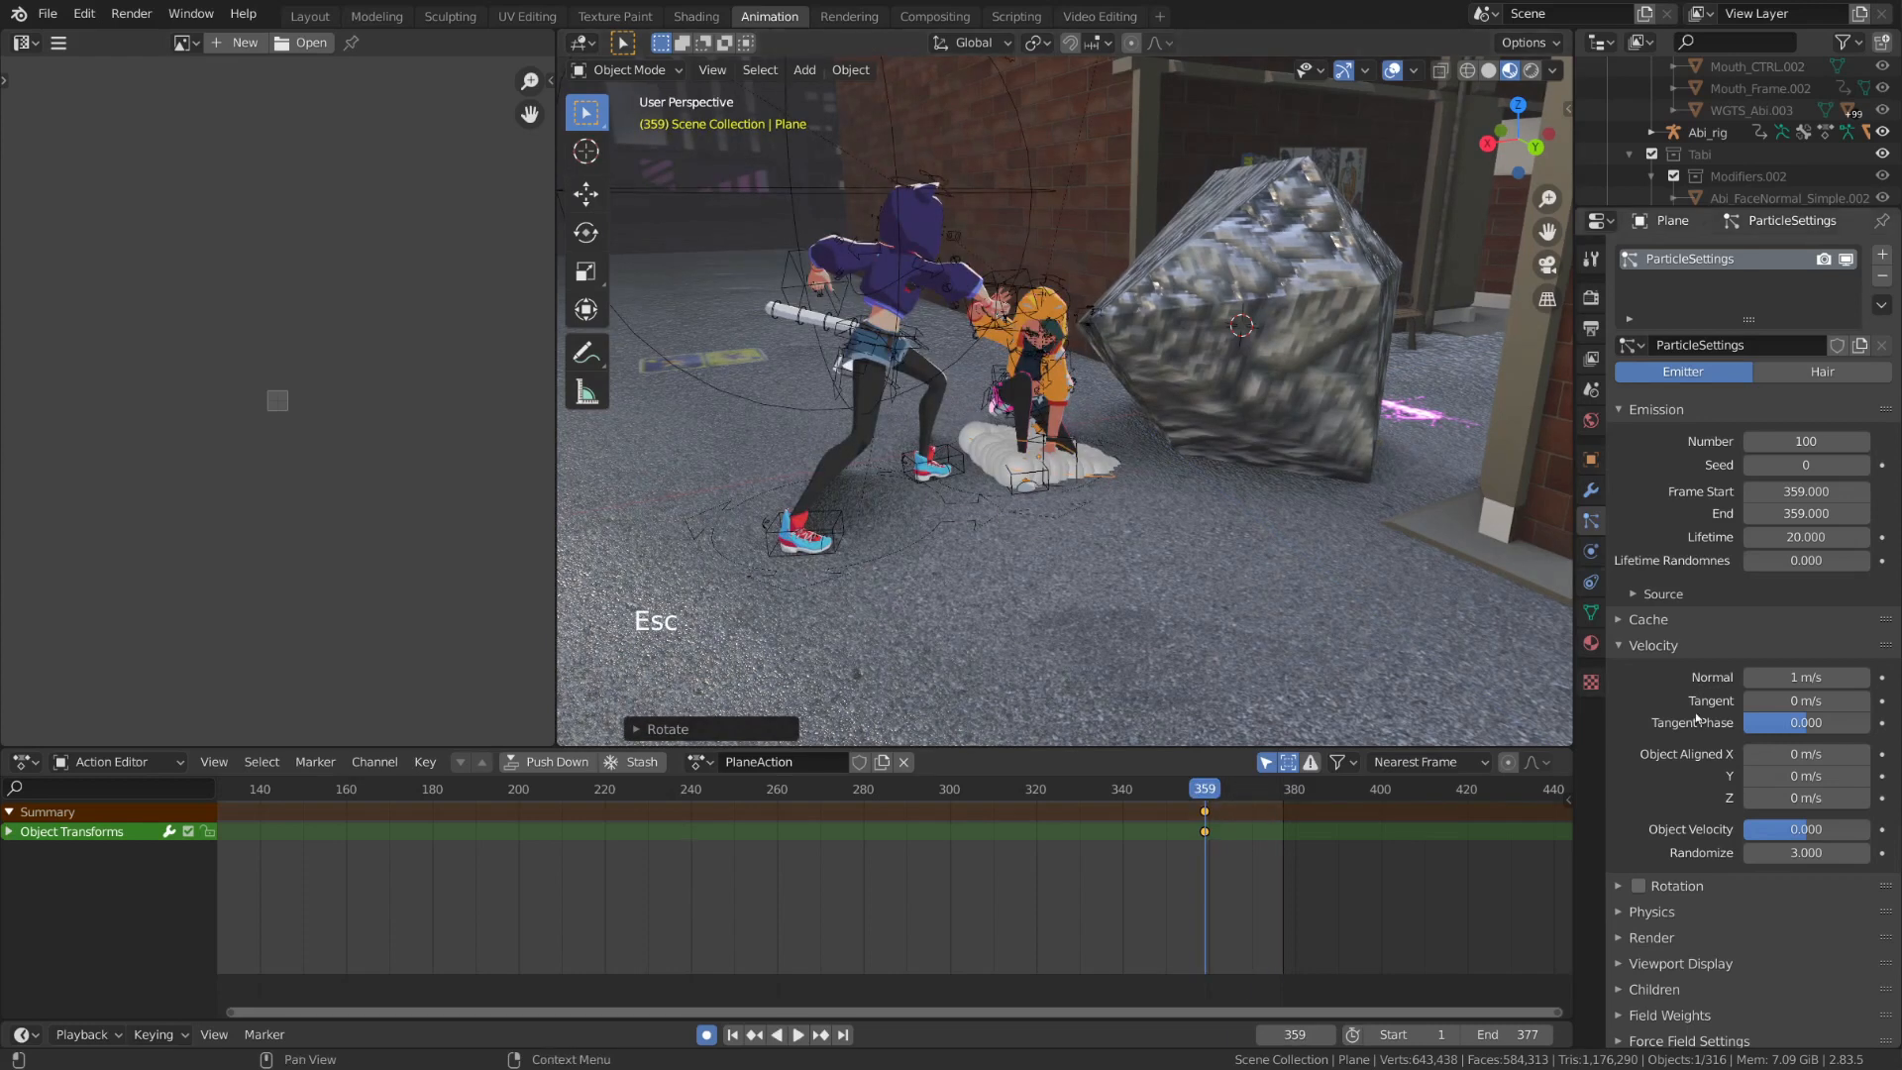
# Render the emitter's particles as an object, using Rock Particle as the instance object
pyautogui.click(1675, 936)
pyautogui.scroll(-11, 1686, 872)
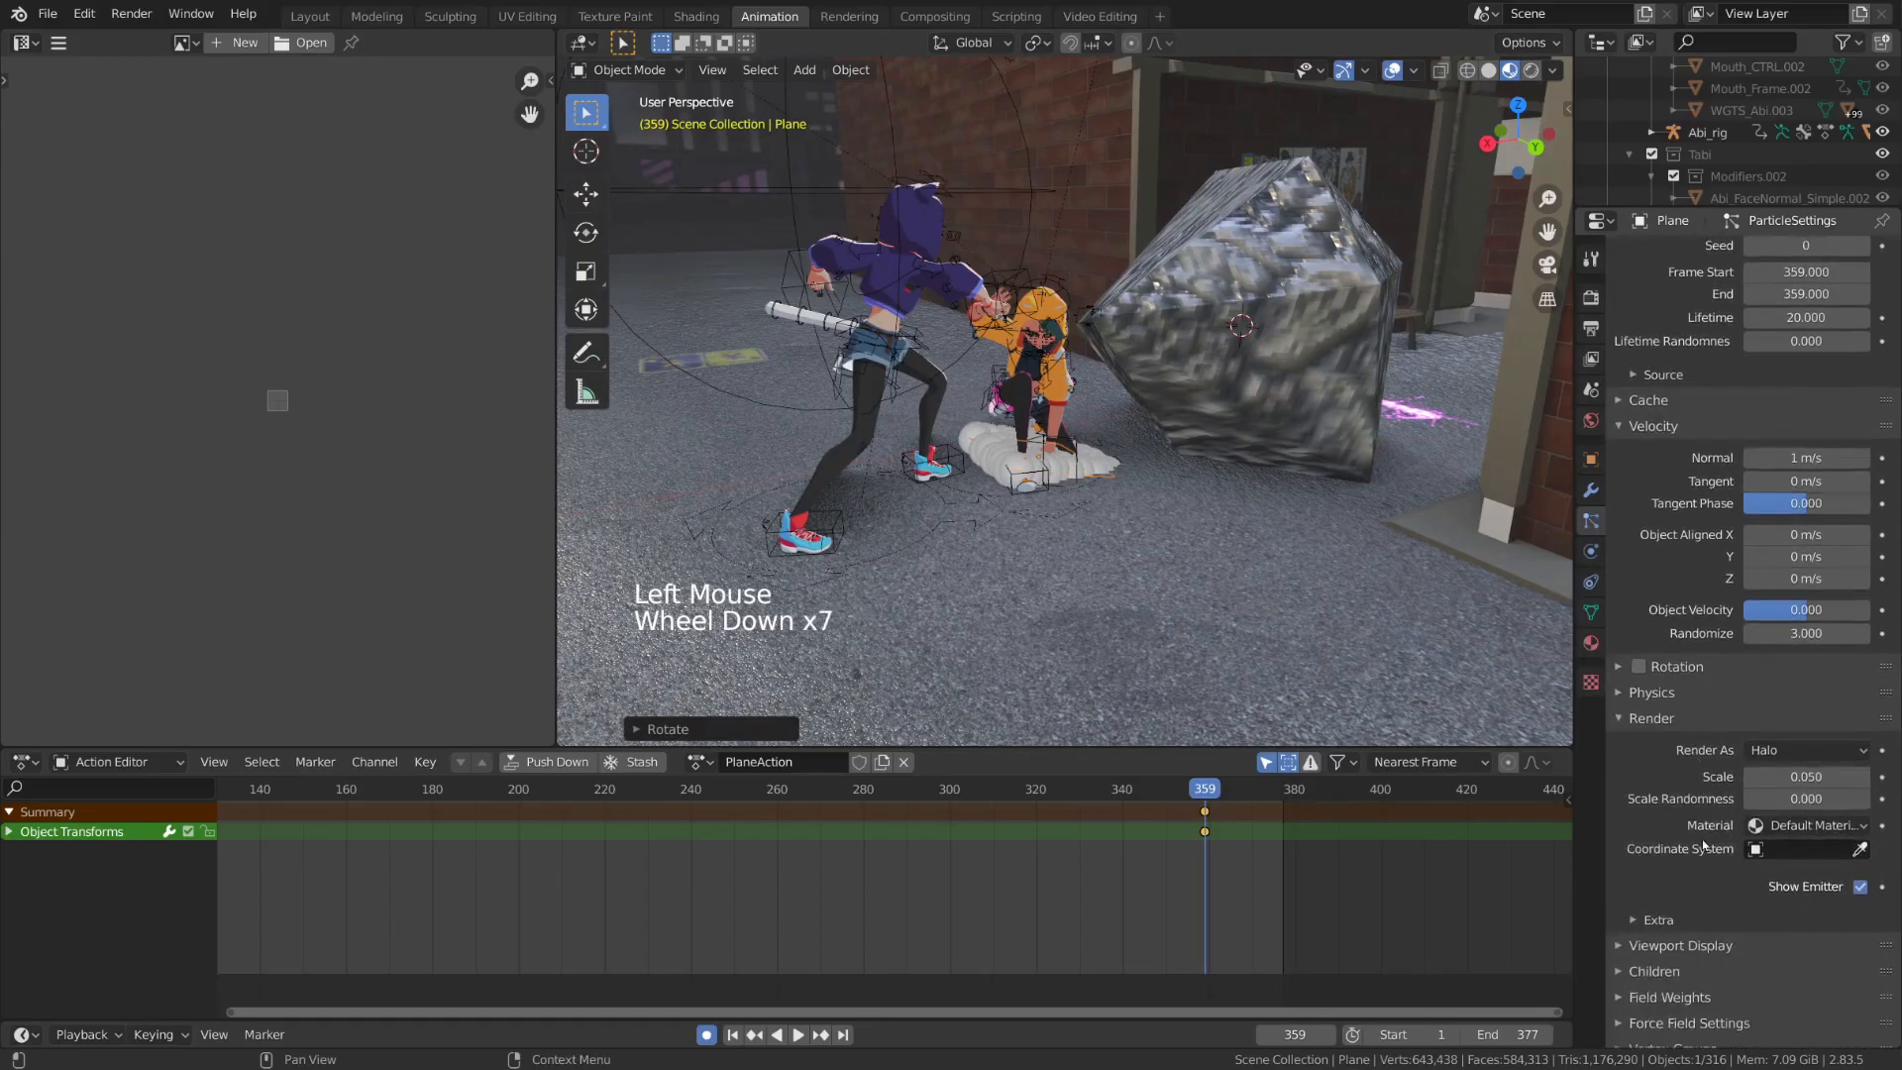
pyautogui.click(1833, 686)
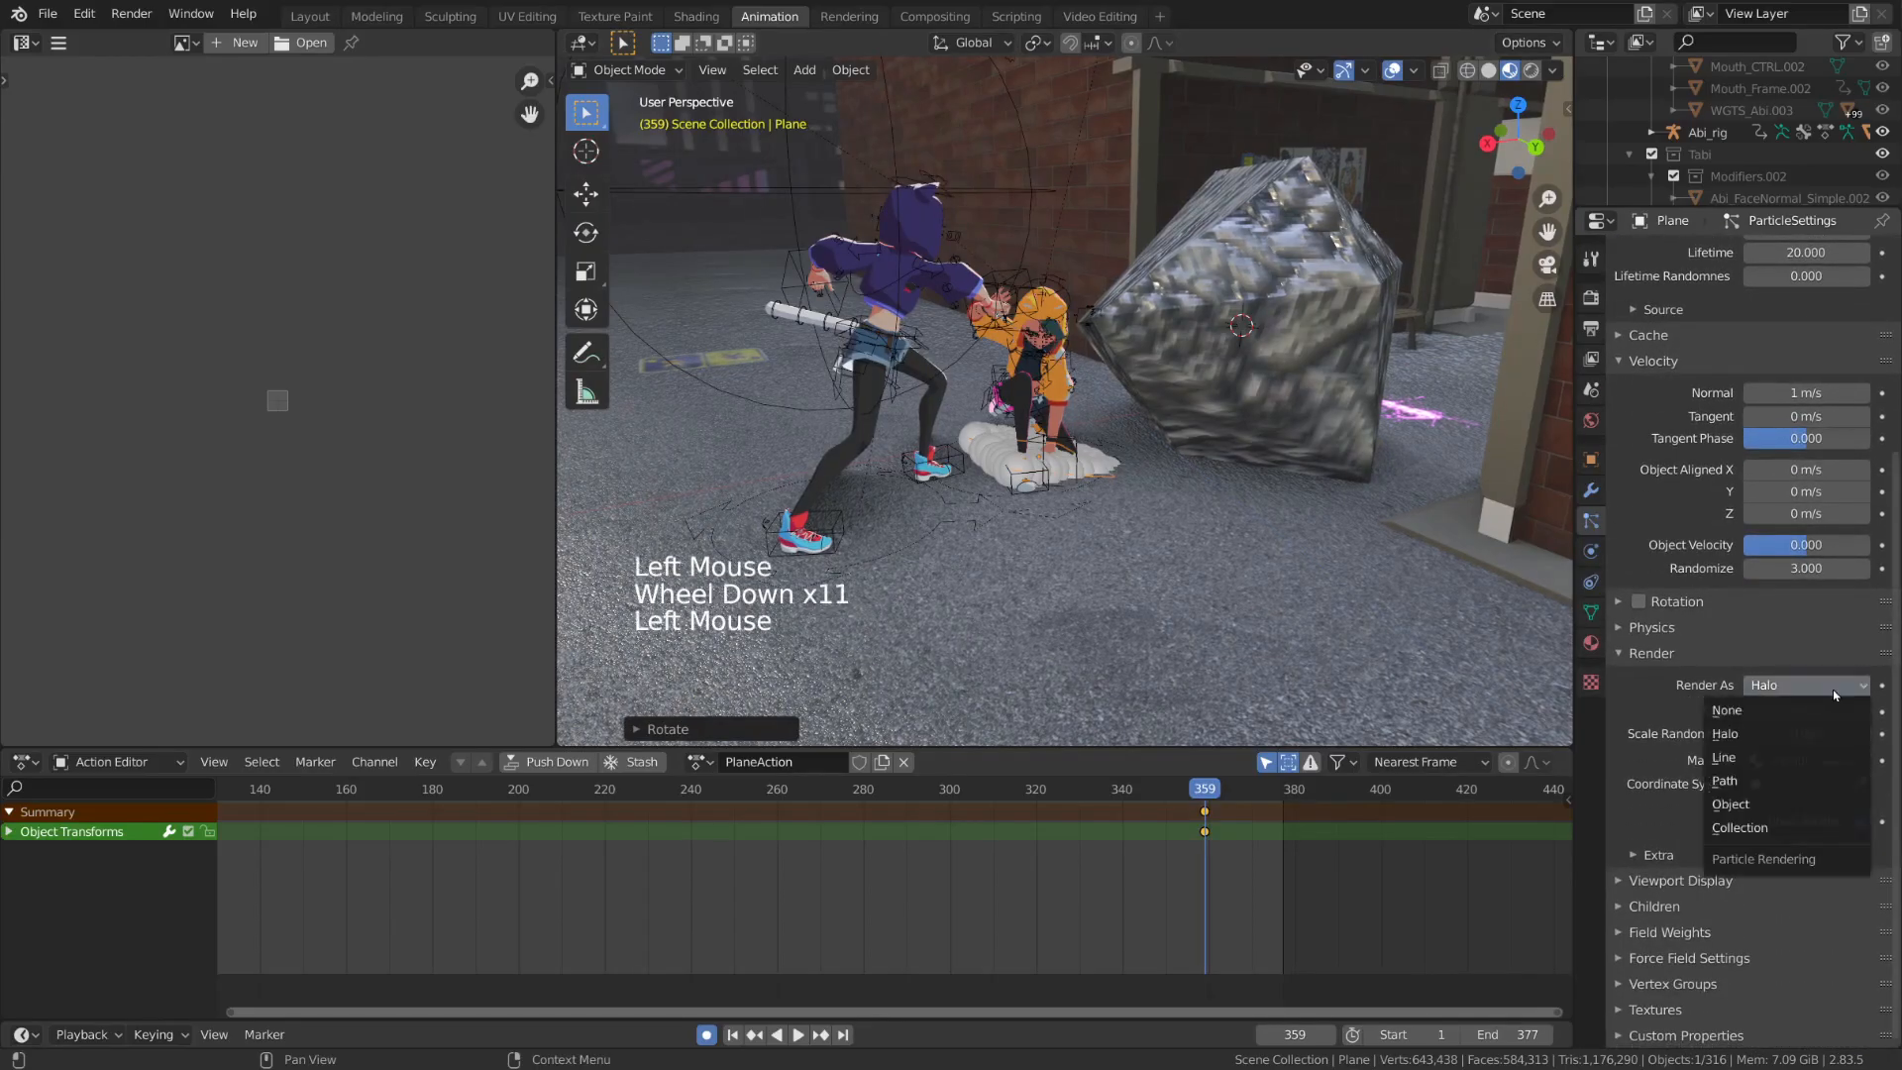
pyautogui.click(1803, 805)
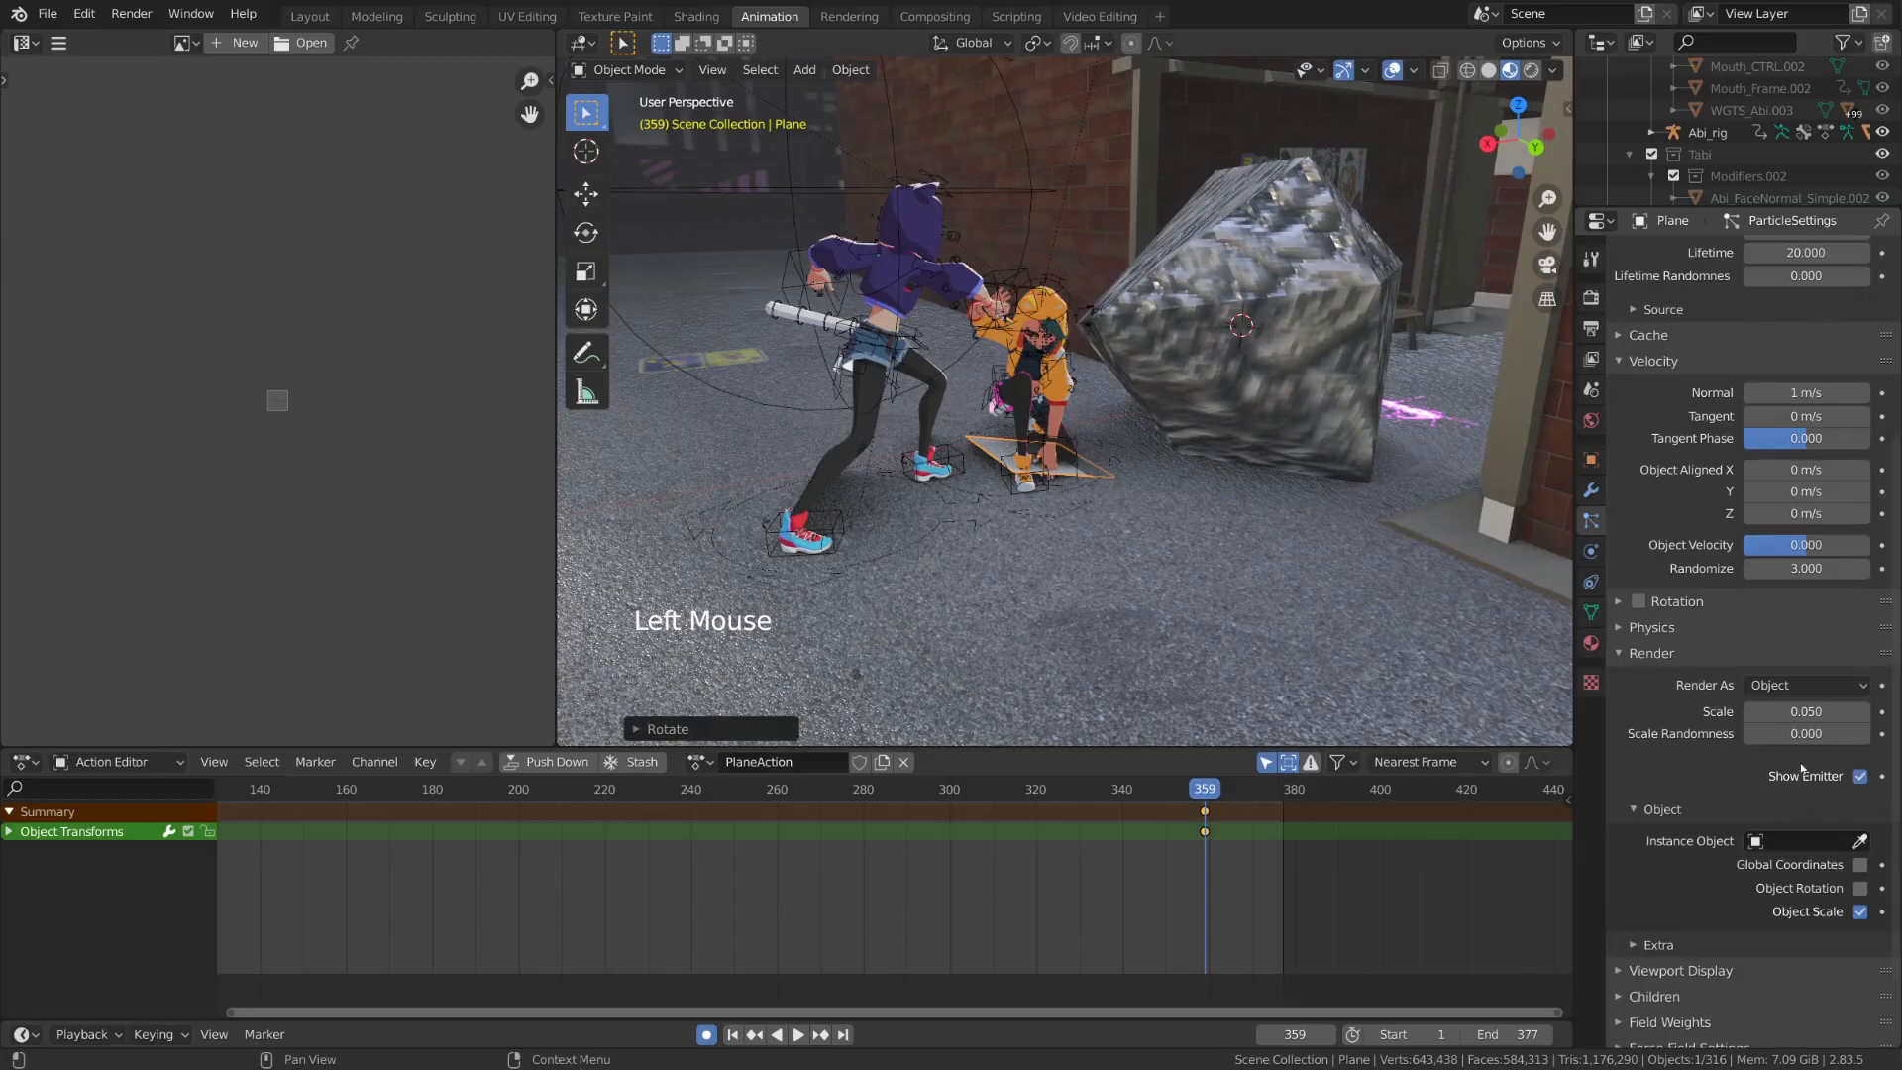
pyautogui.click(1820, 845)
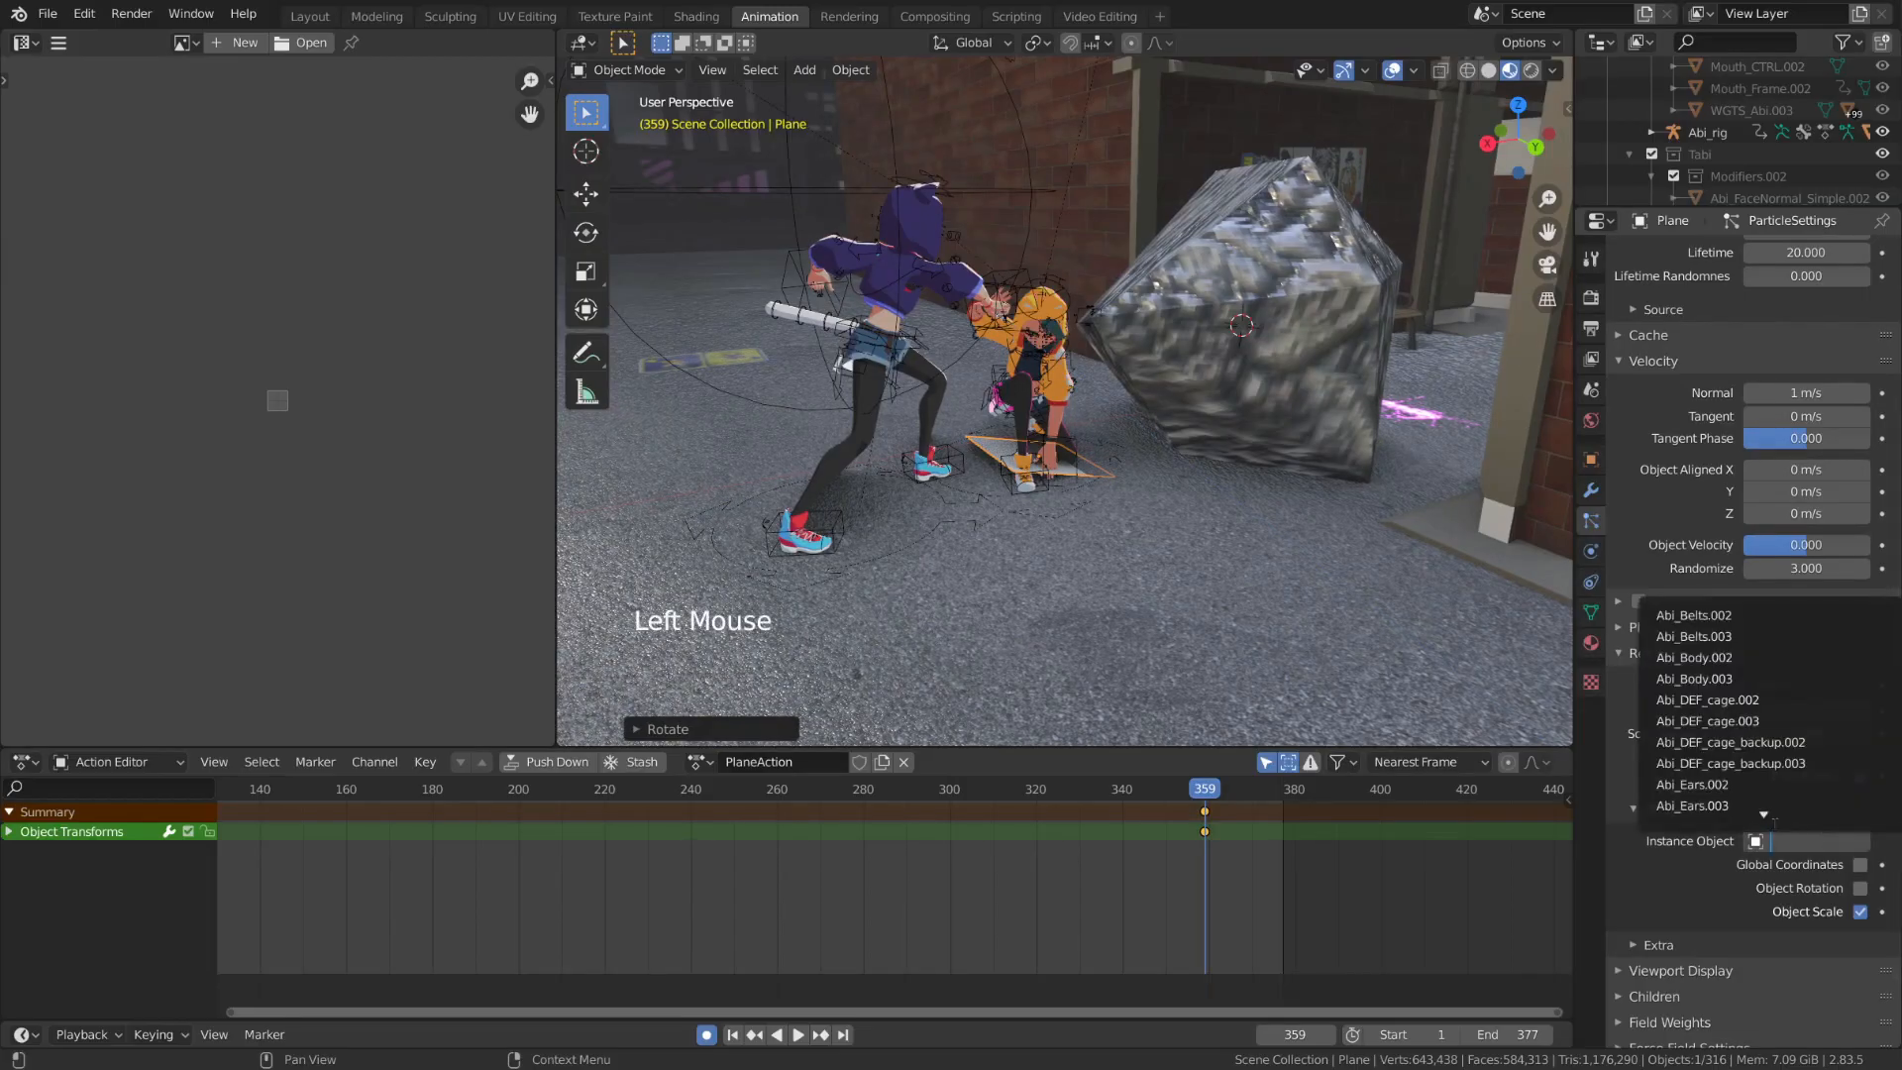
pyautogui.write('rock')
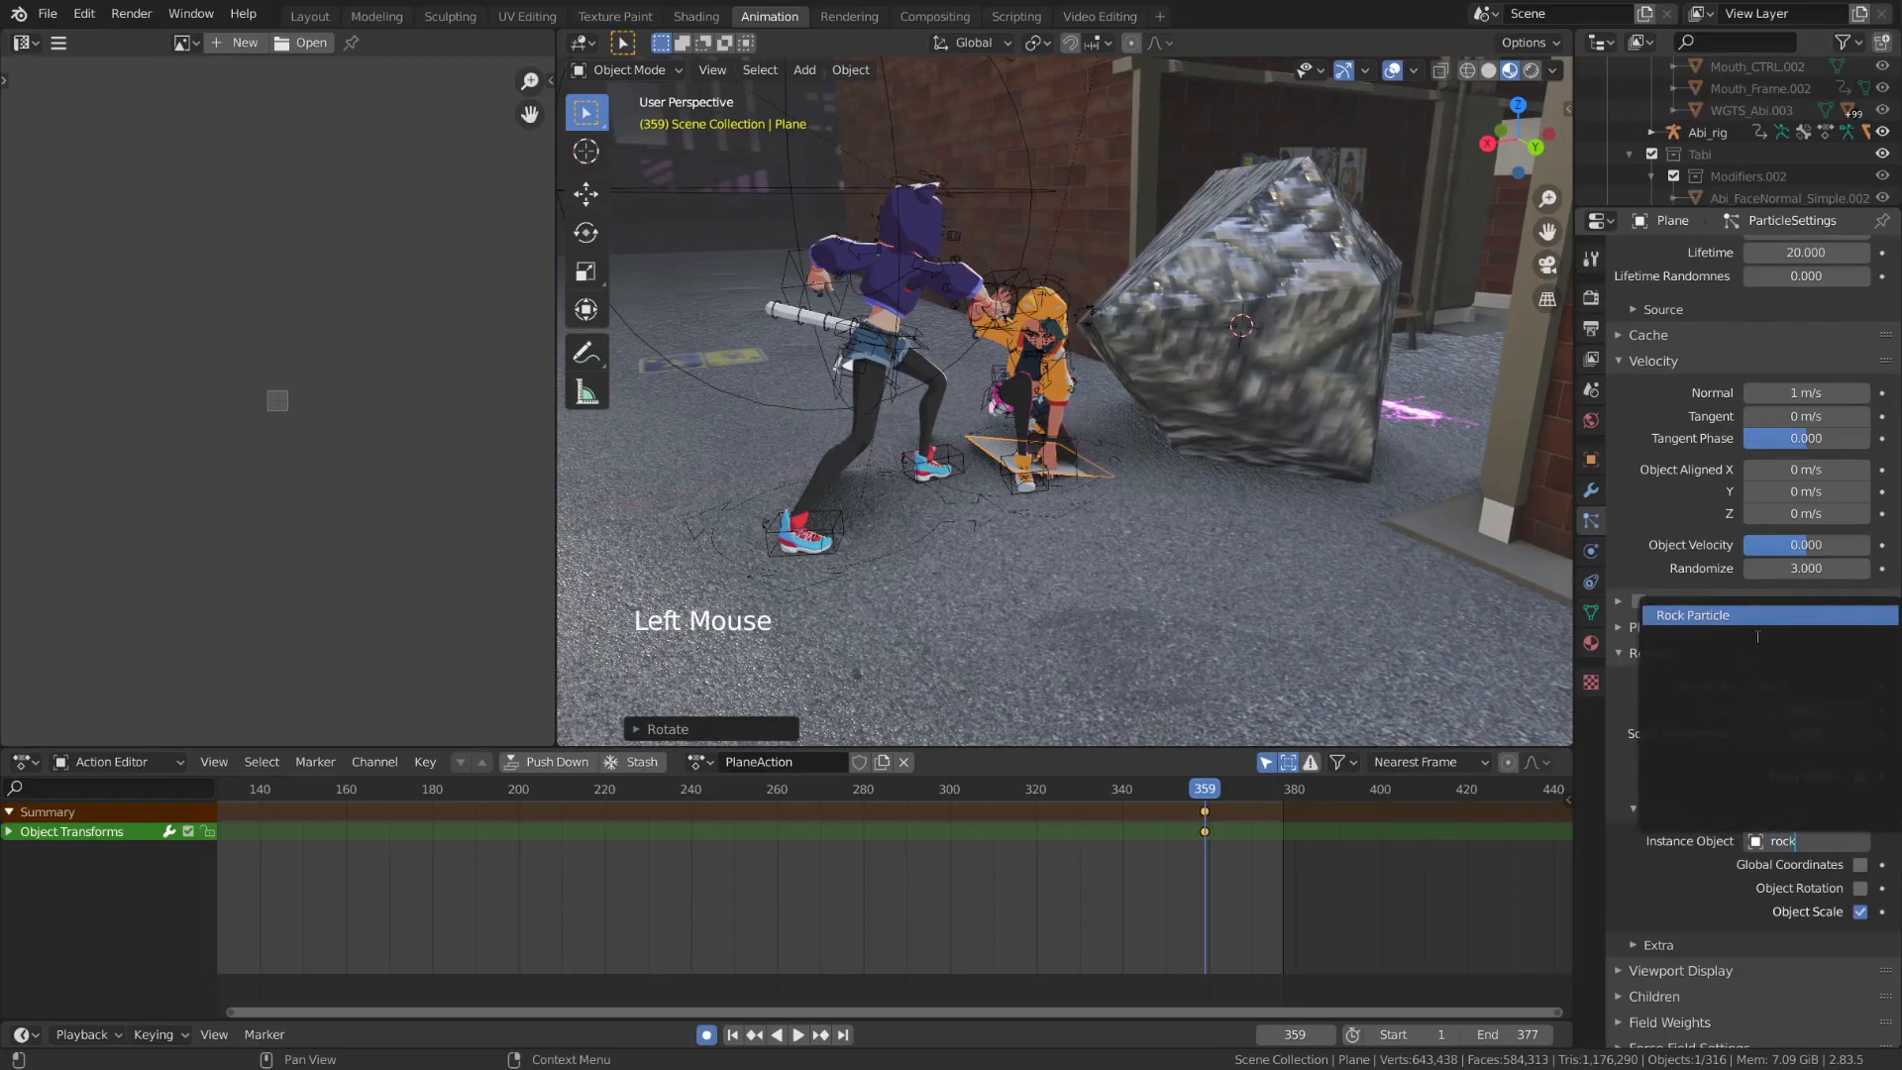
pyautogui.click(1762, 624)
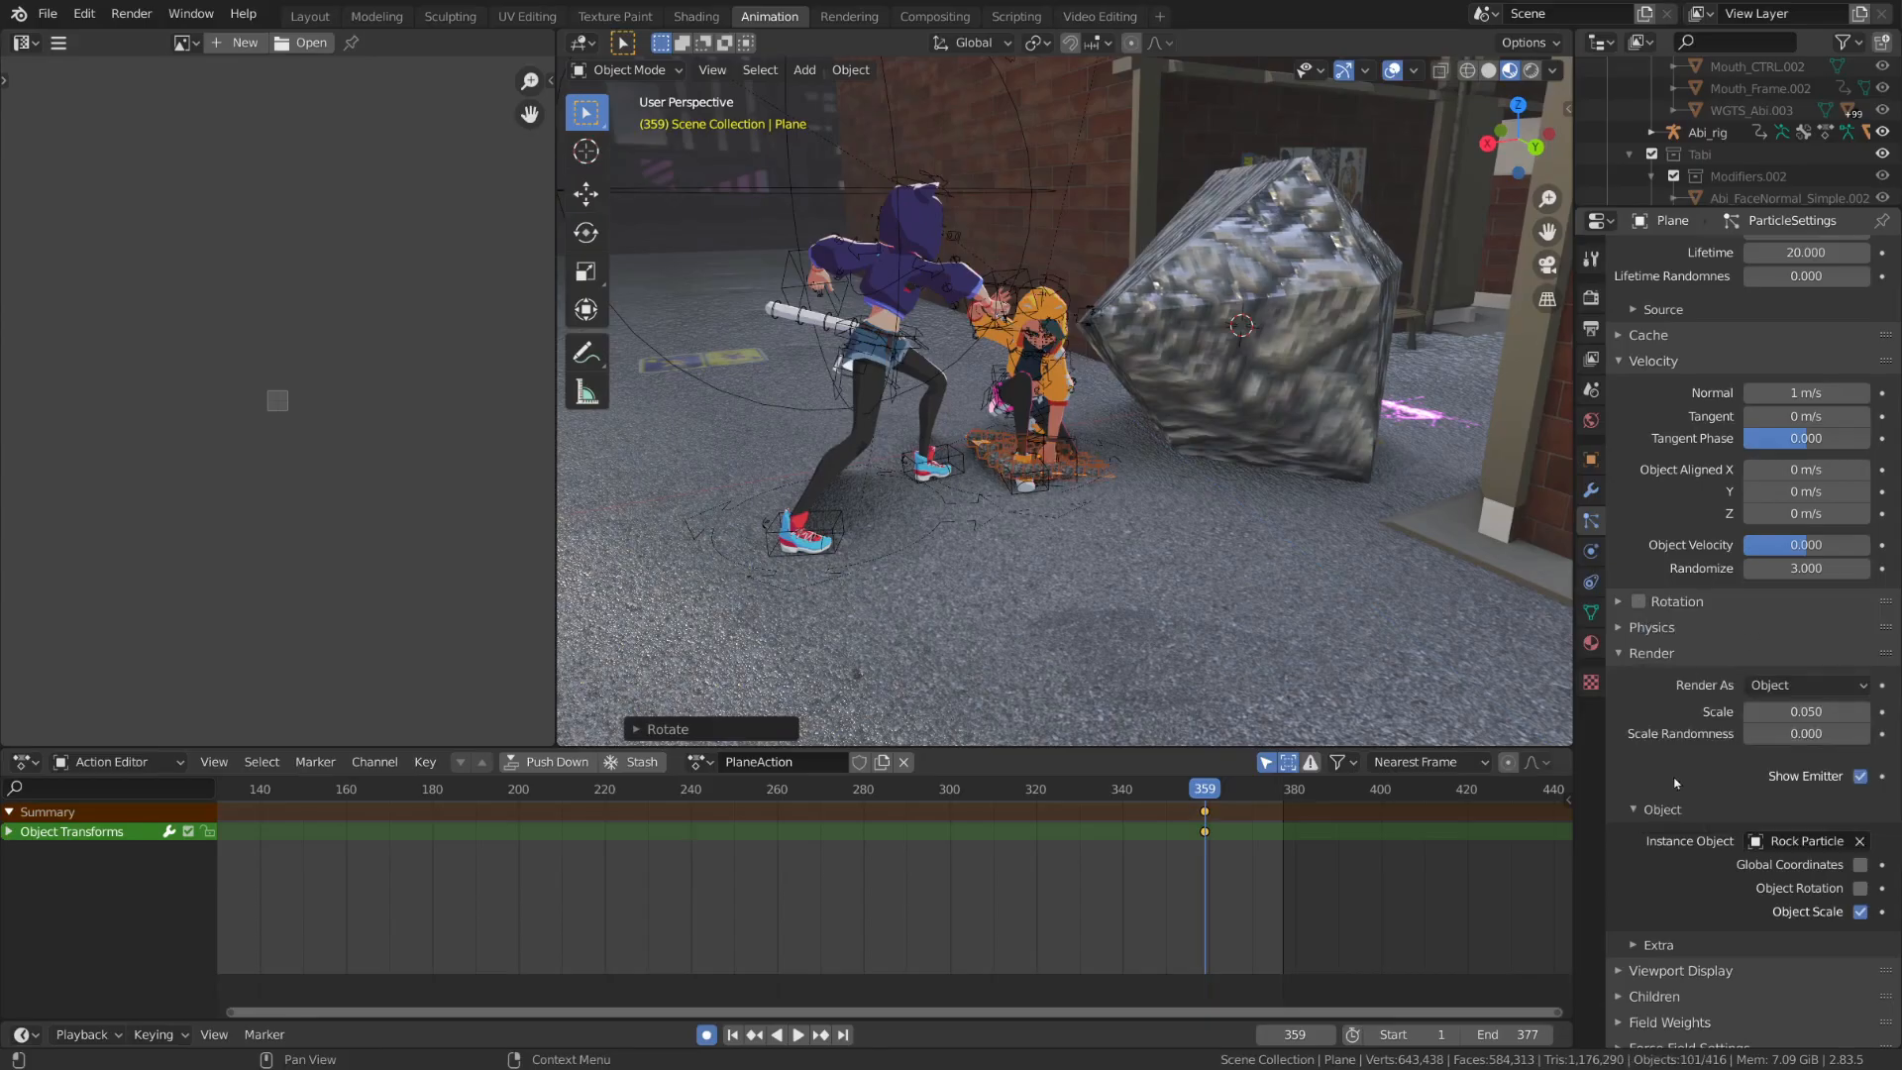
# Hide the emitter plane in both the particle render settings and the viewport display
pyautogui.click(1858, 780)
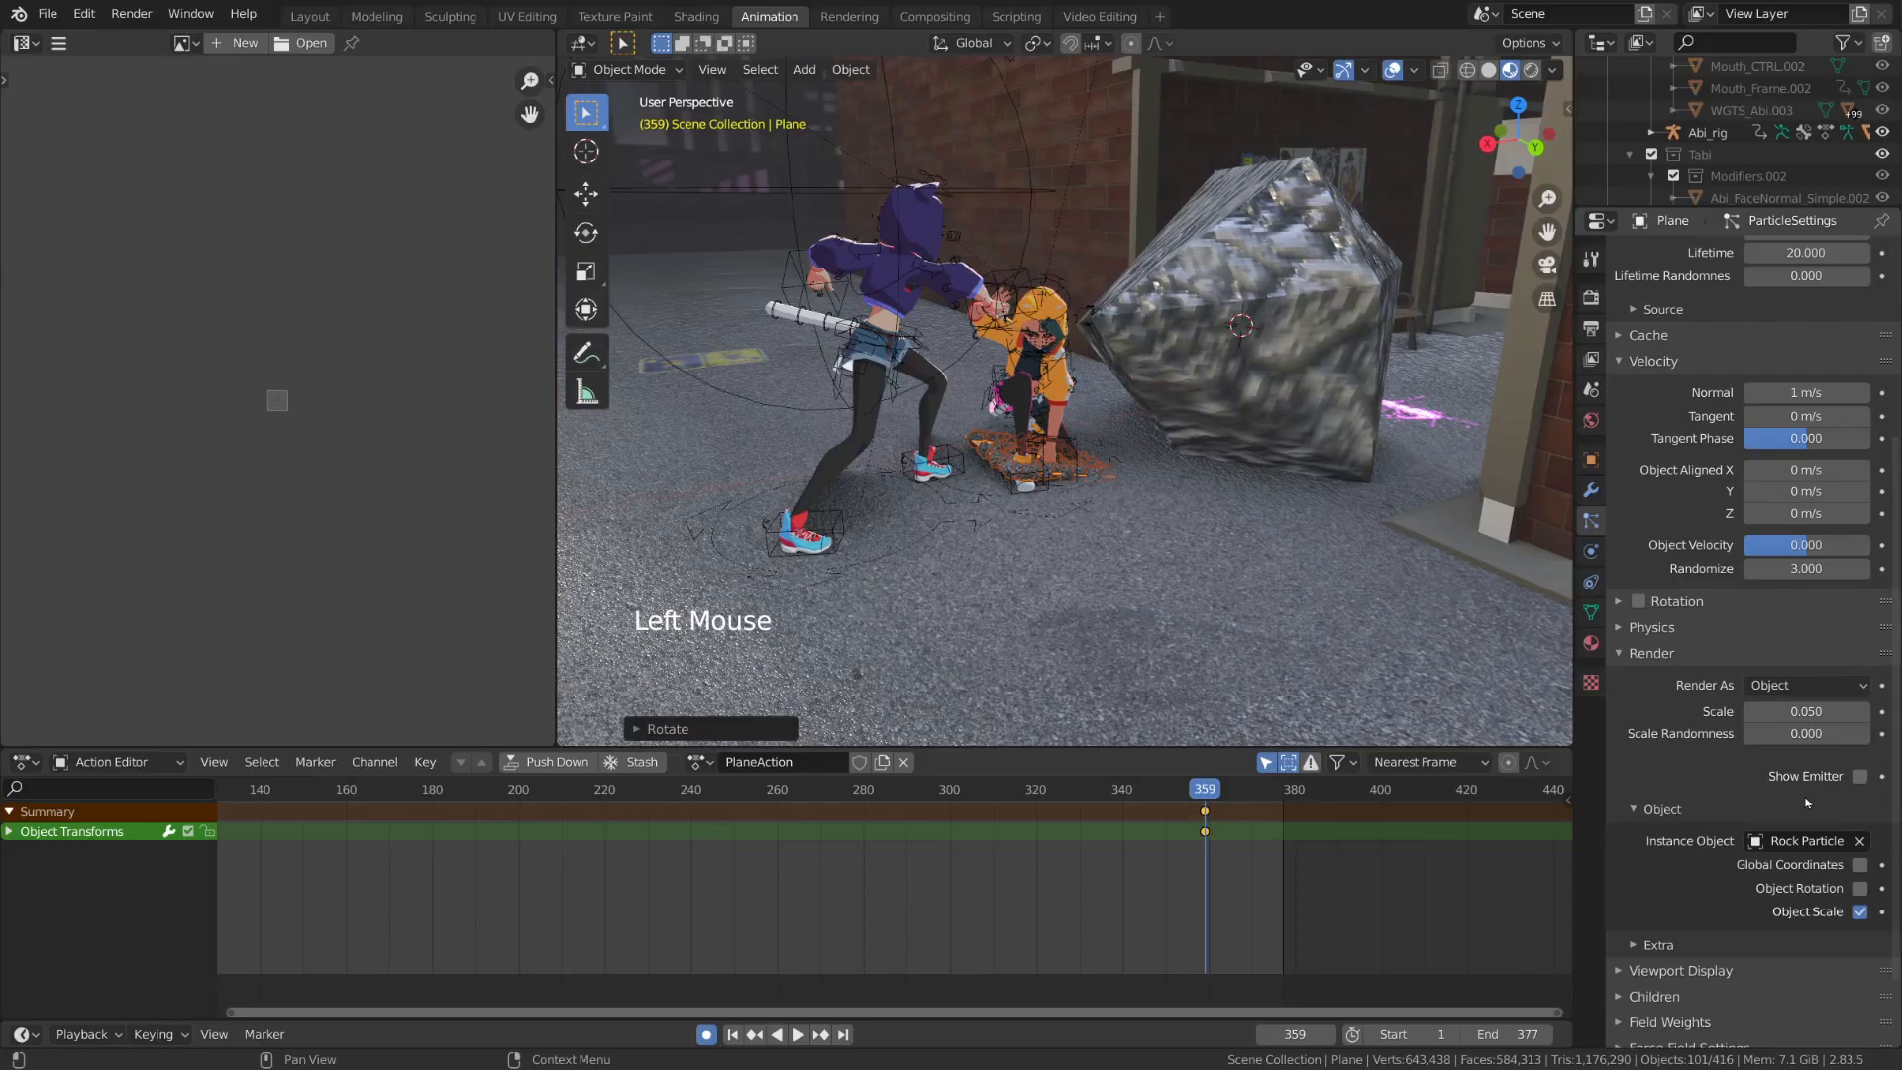
pyautogui.click(1738, 973)
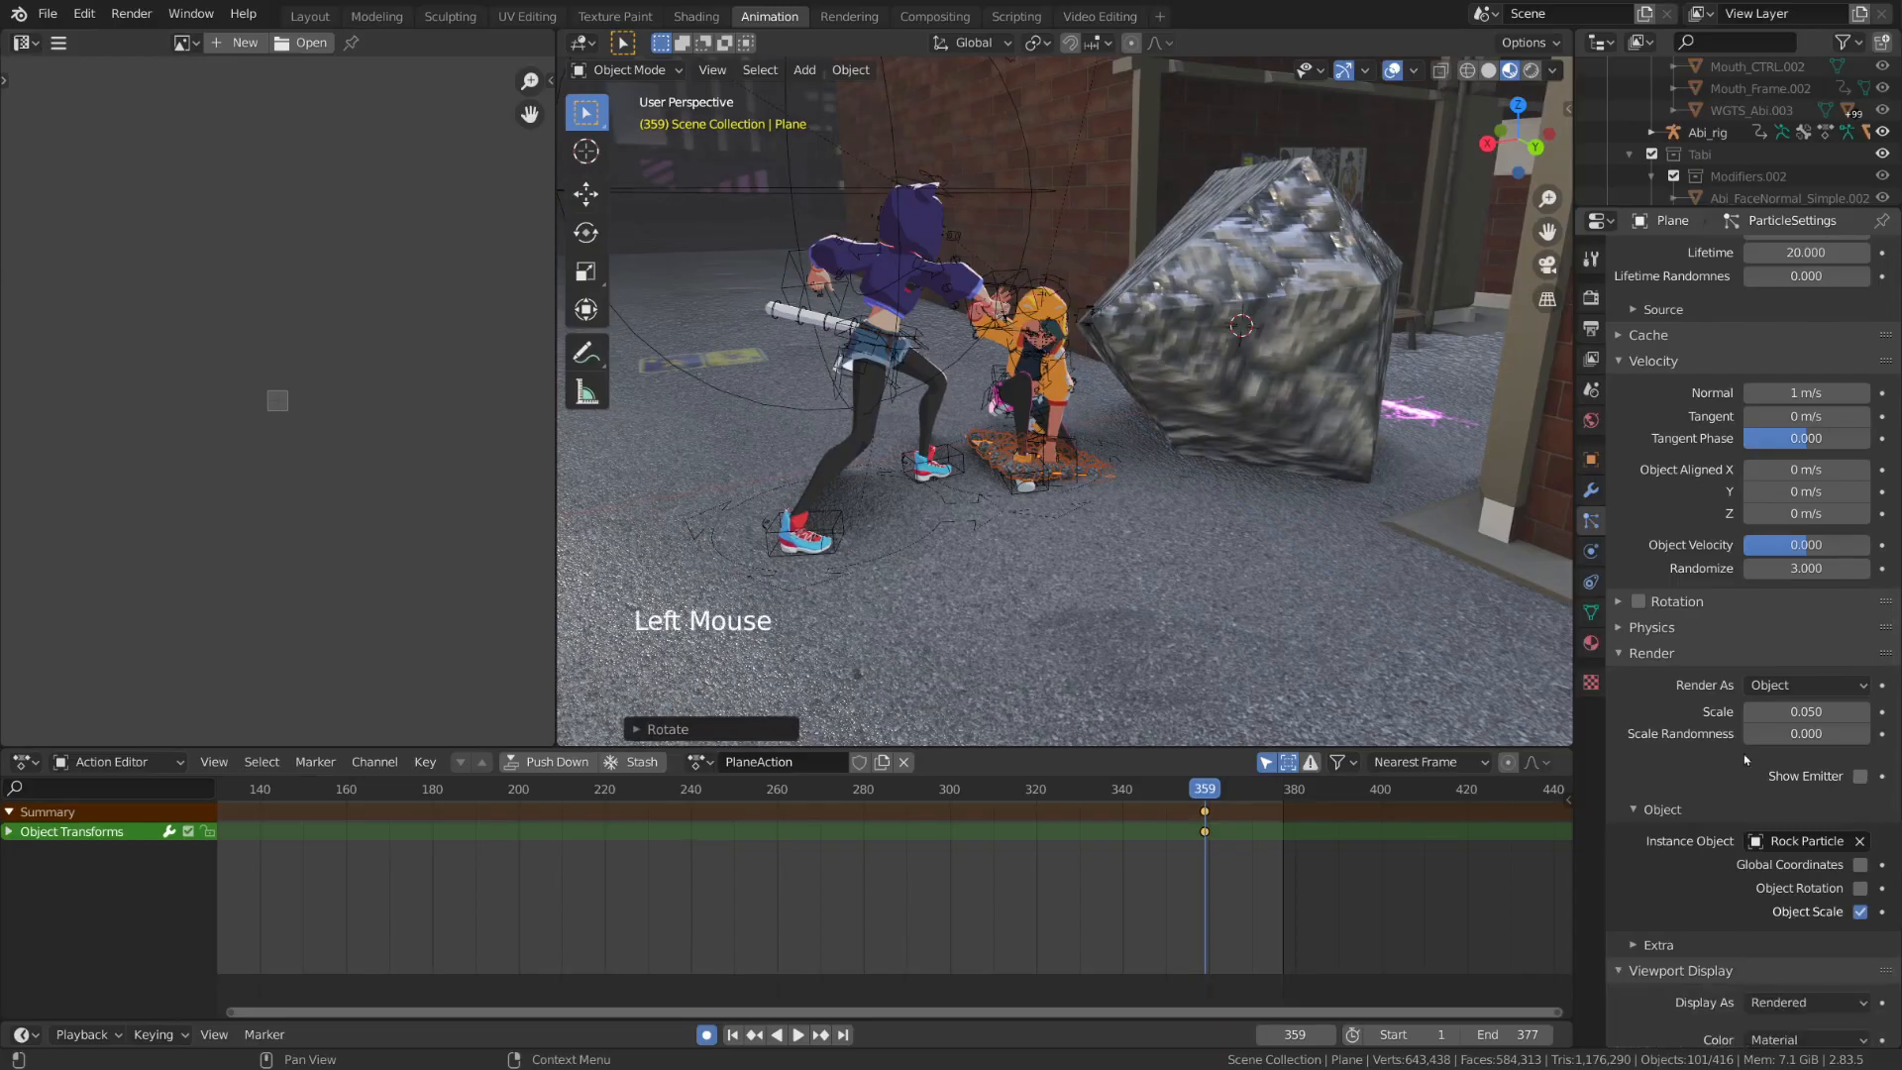
pyautogui.scroll(-6, 1746, 760)
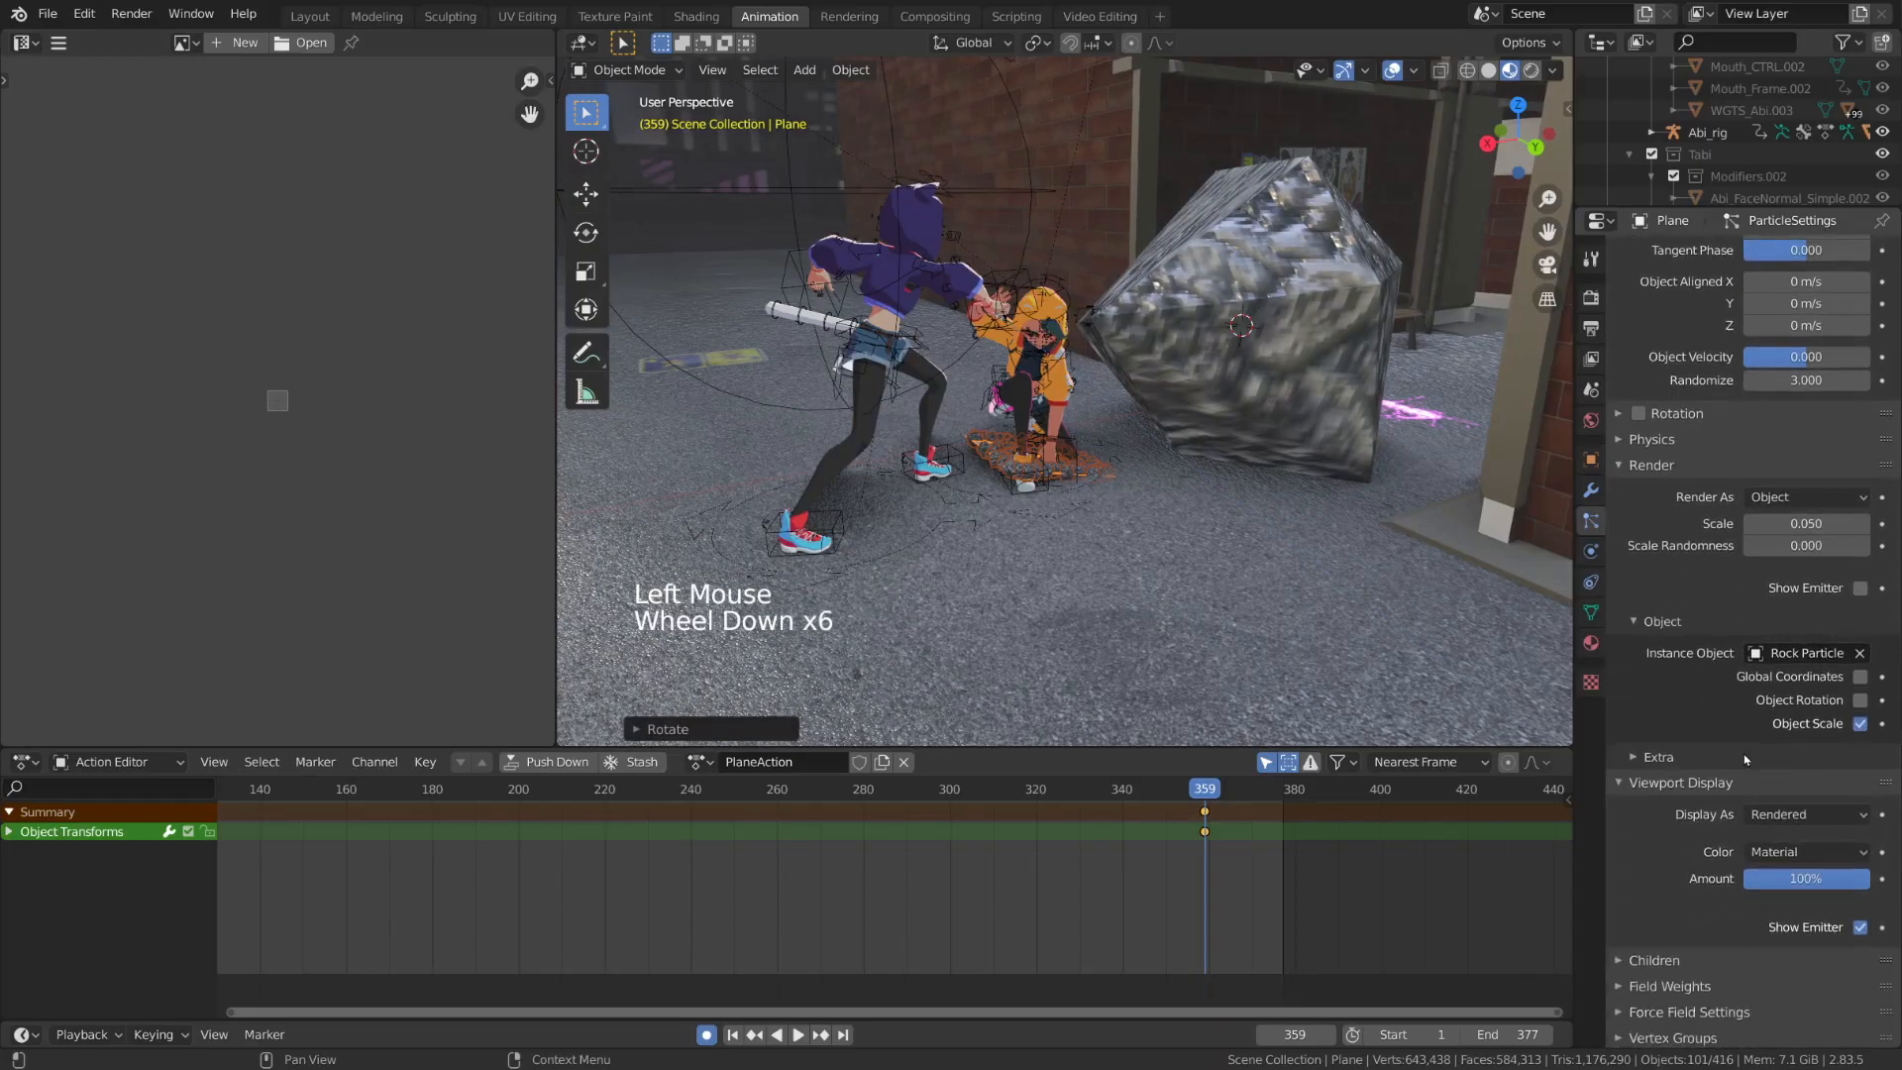
pyautogui.click(1860, 929)
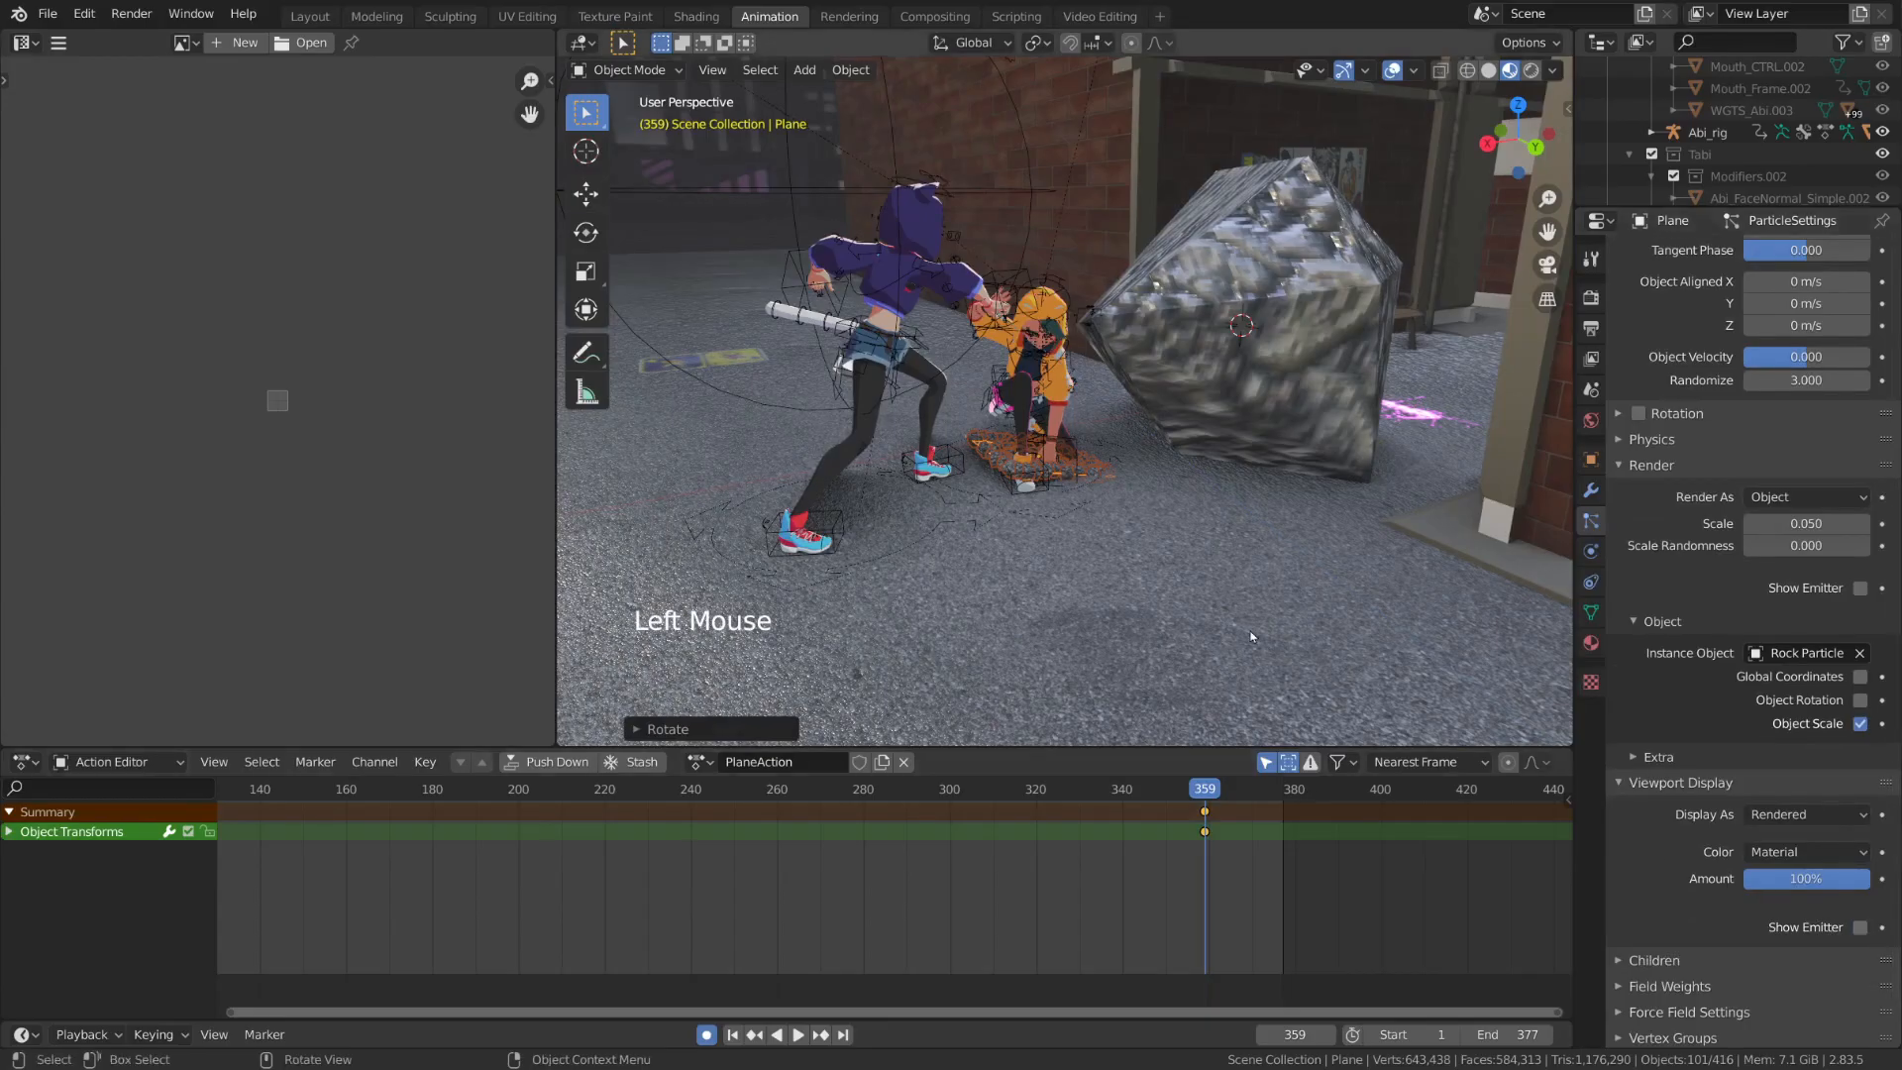
# Play back the rock burst several times from frame 359 to examine the debris
pyautogui.press('space')
pyautogui.press('Escape')
pyautogui.press('space')
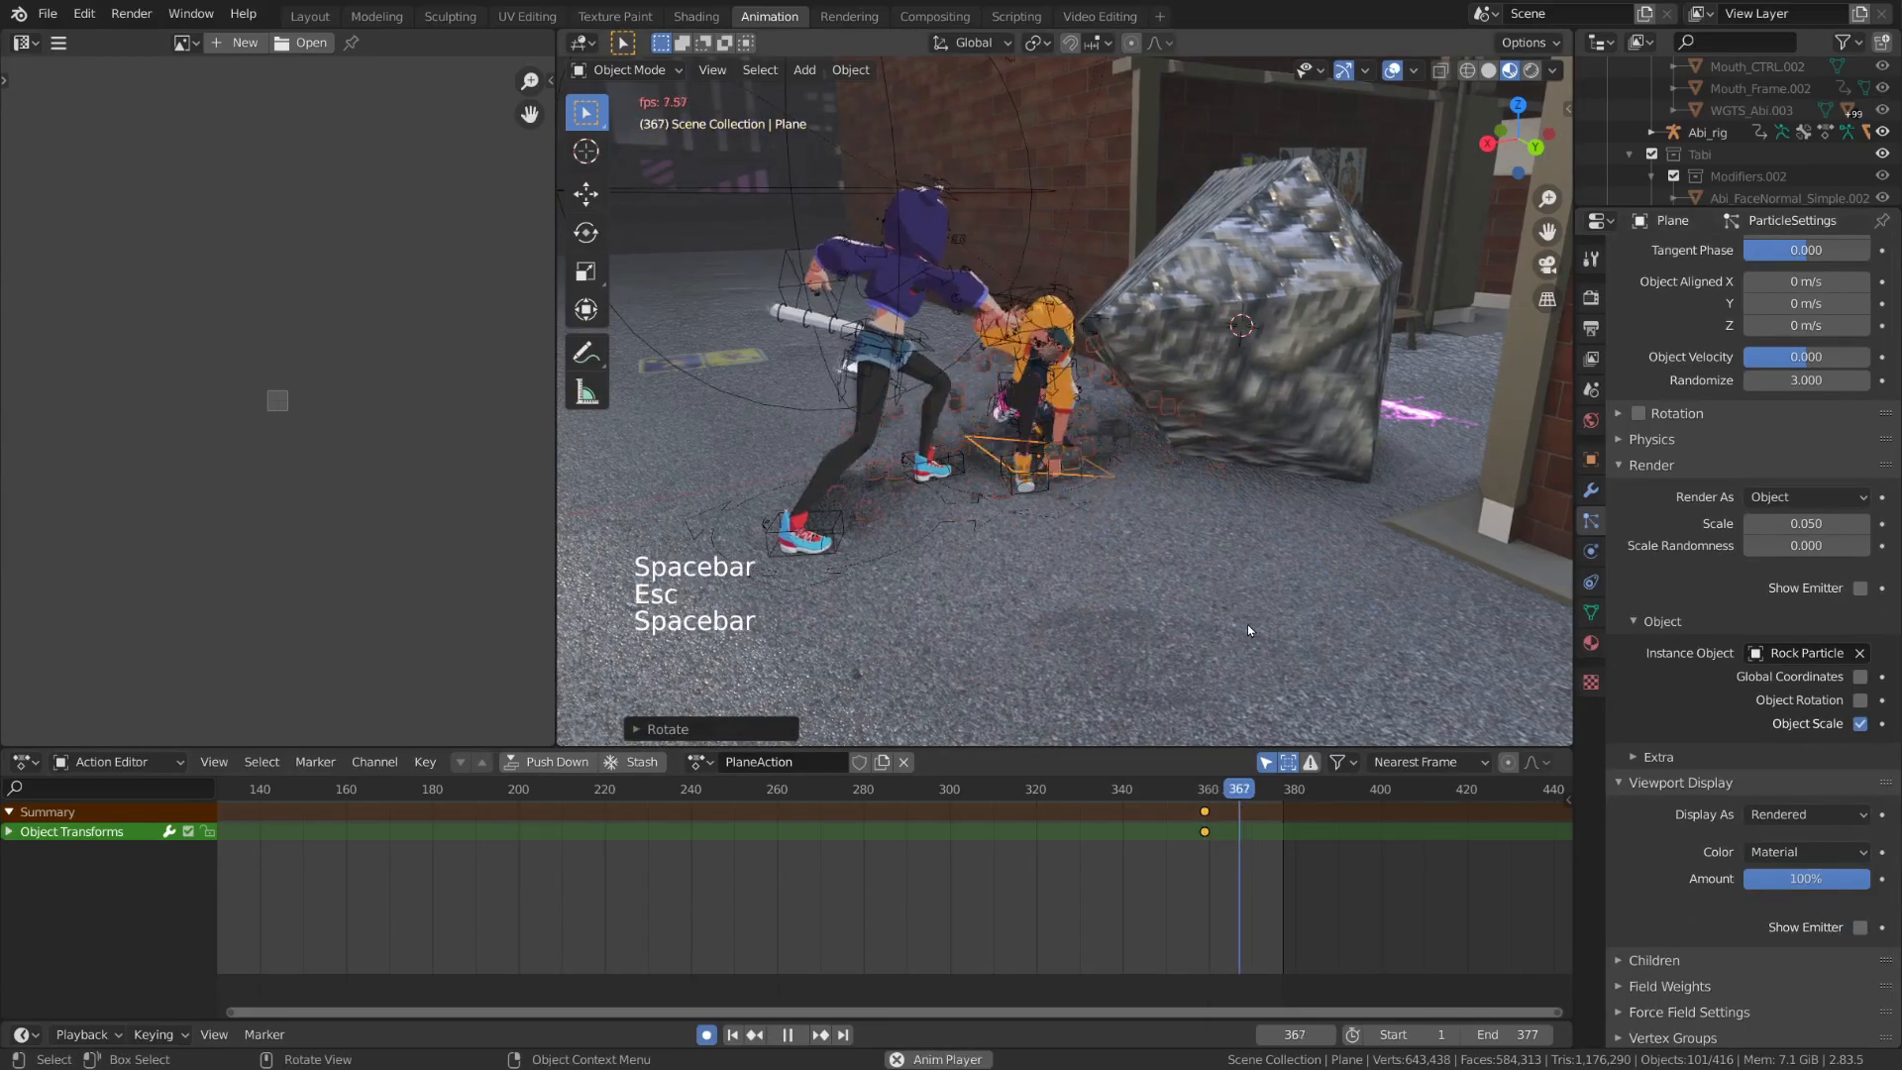
pyautogui.press('Escape')
pyautogui.press('space')
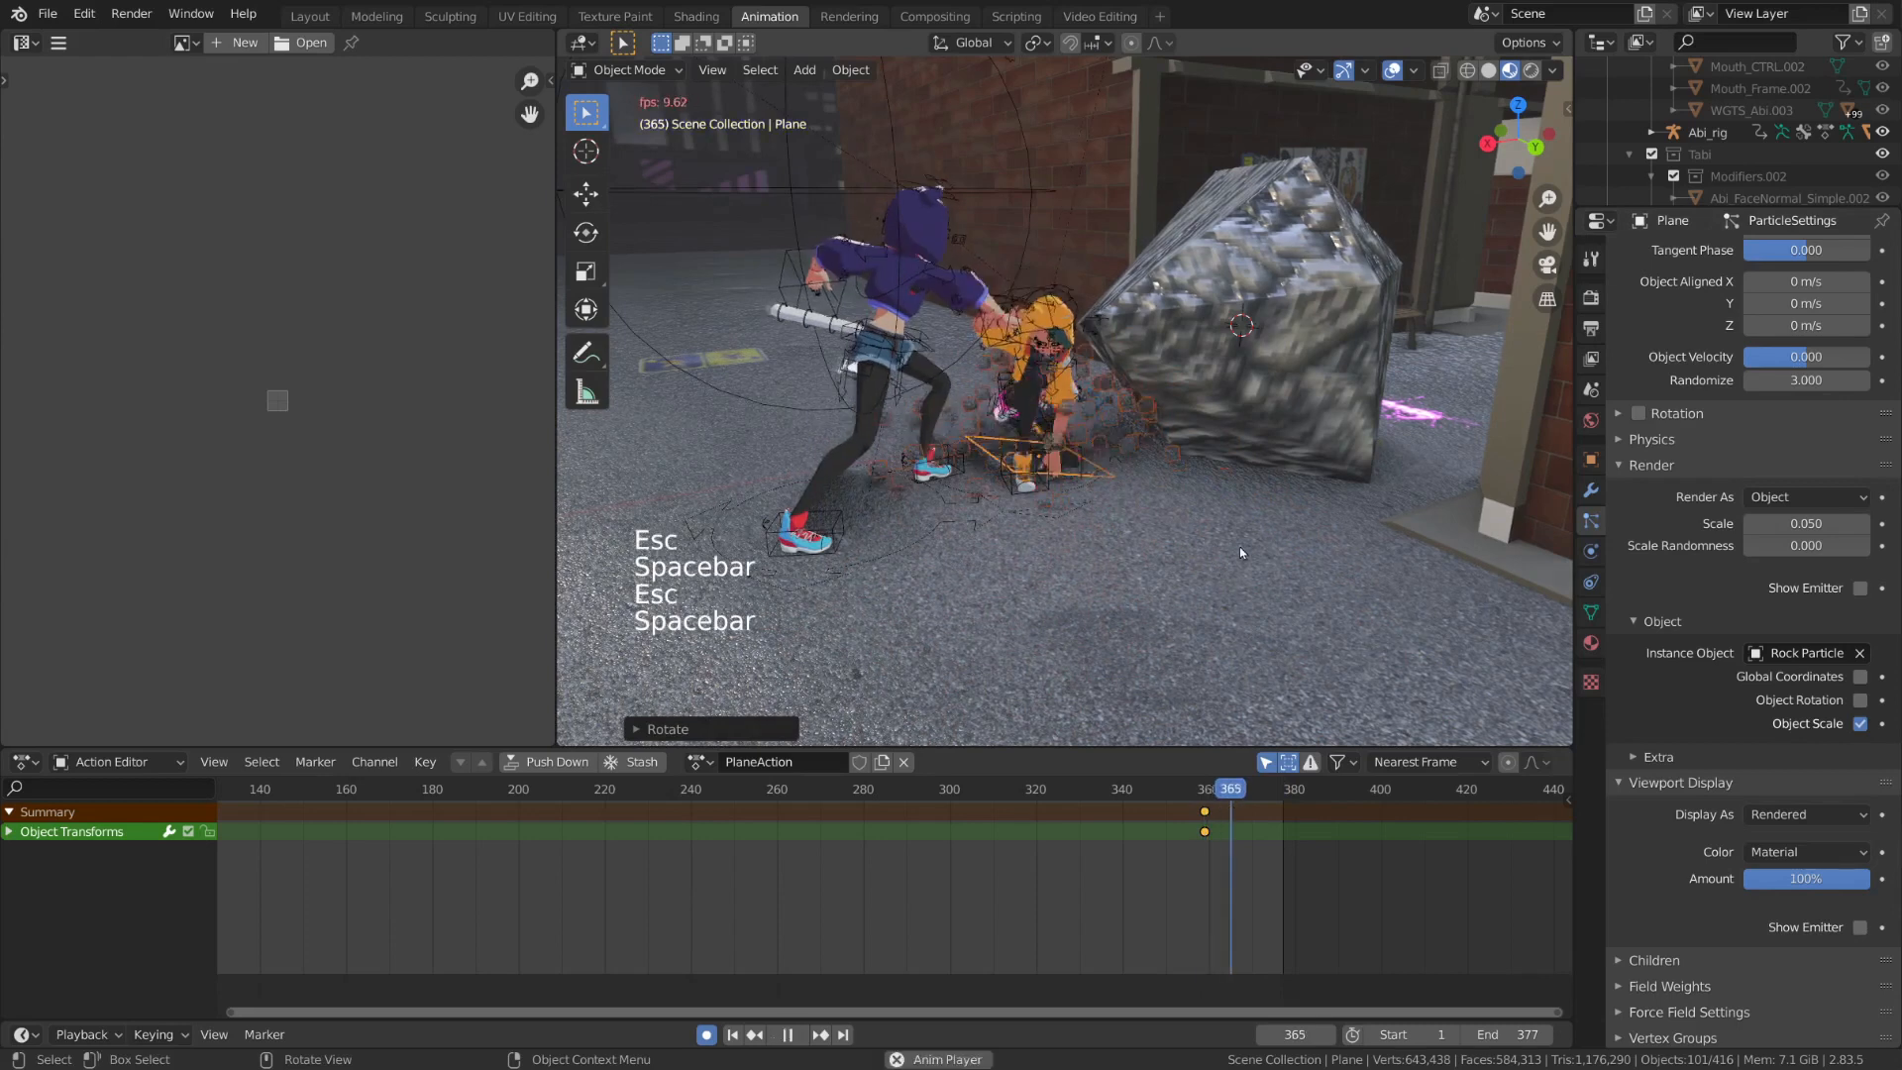
pyautogui.press('Escape')
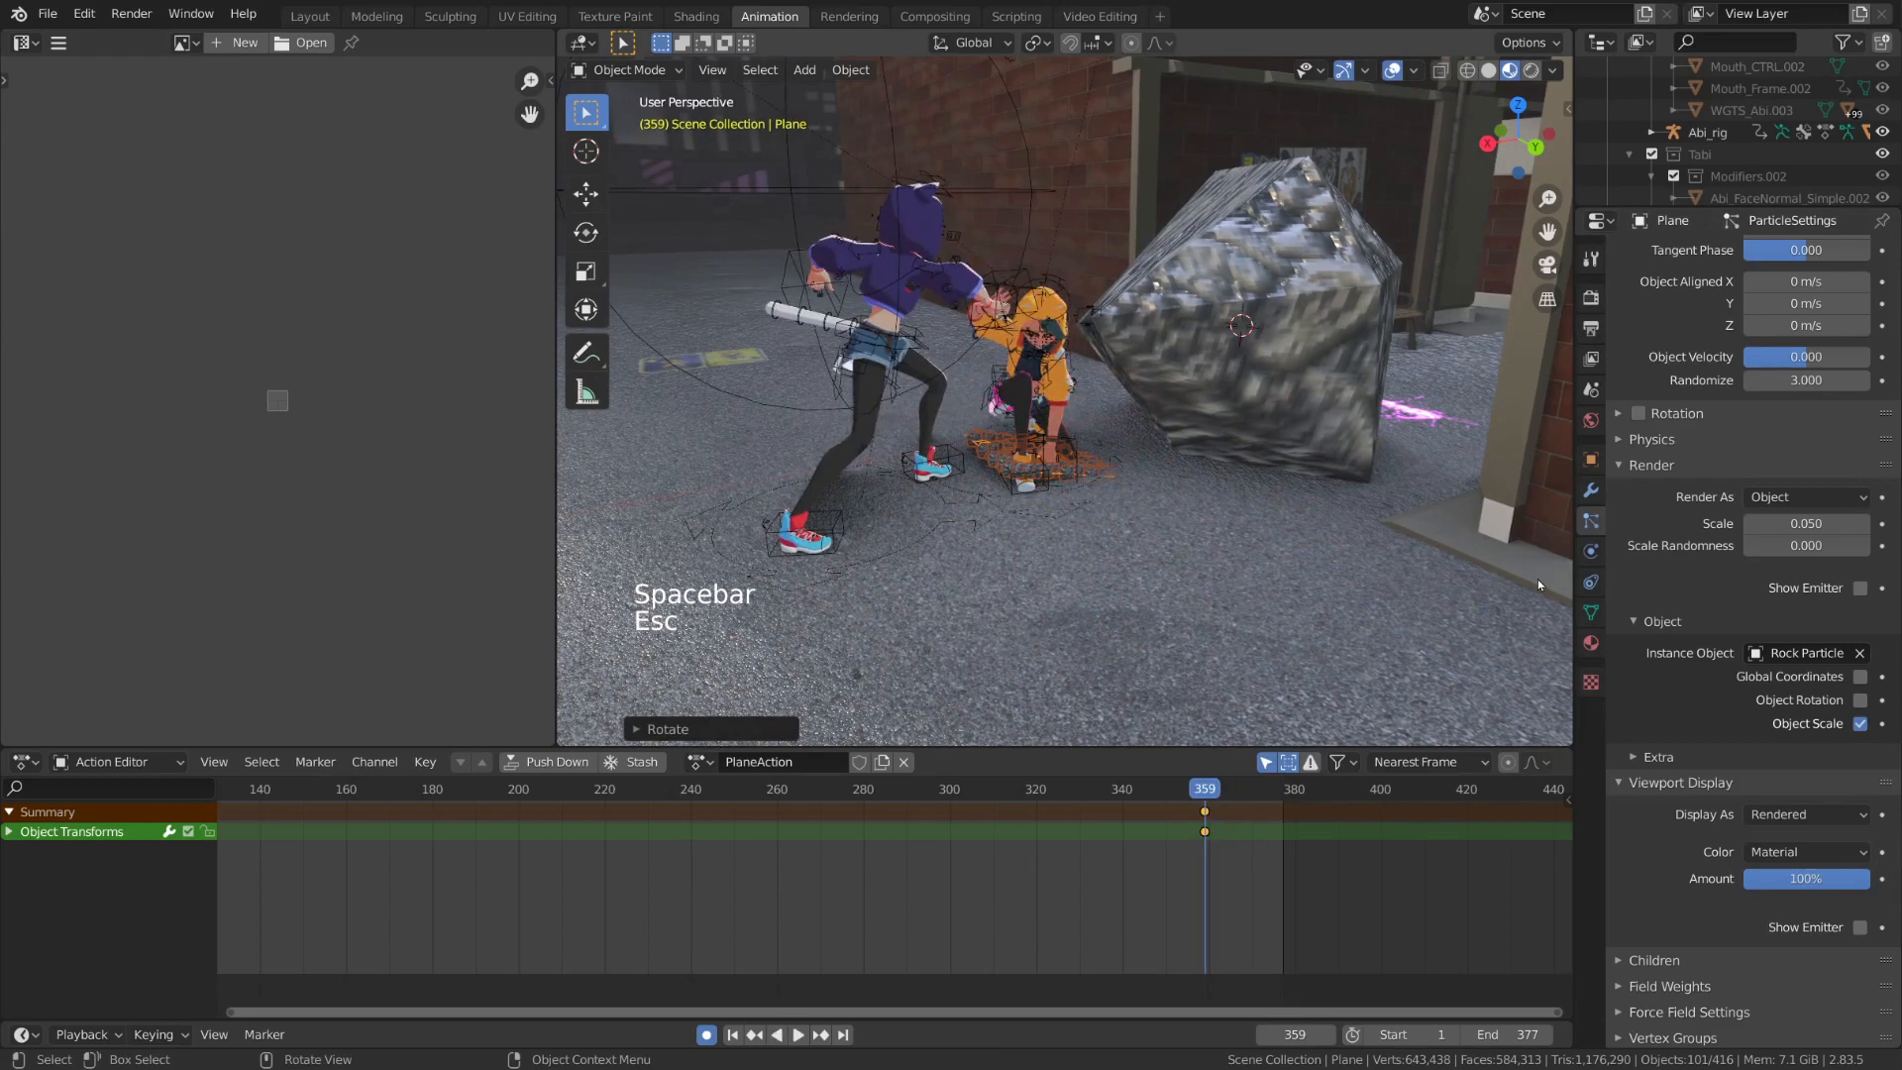
# Set the particles' scale randomness to 0.5 and preview the burst
pyautogui.click(1805, 547)
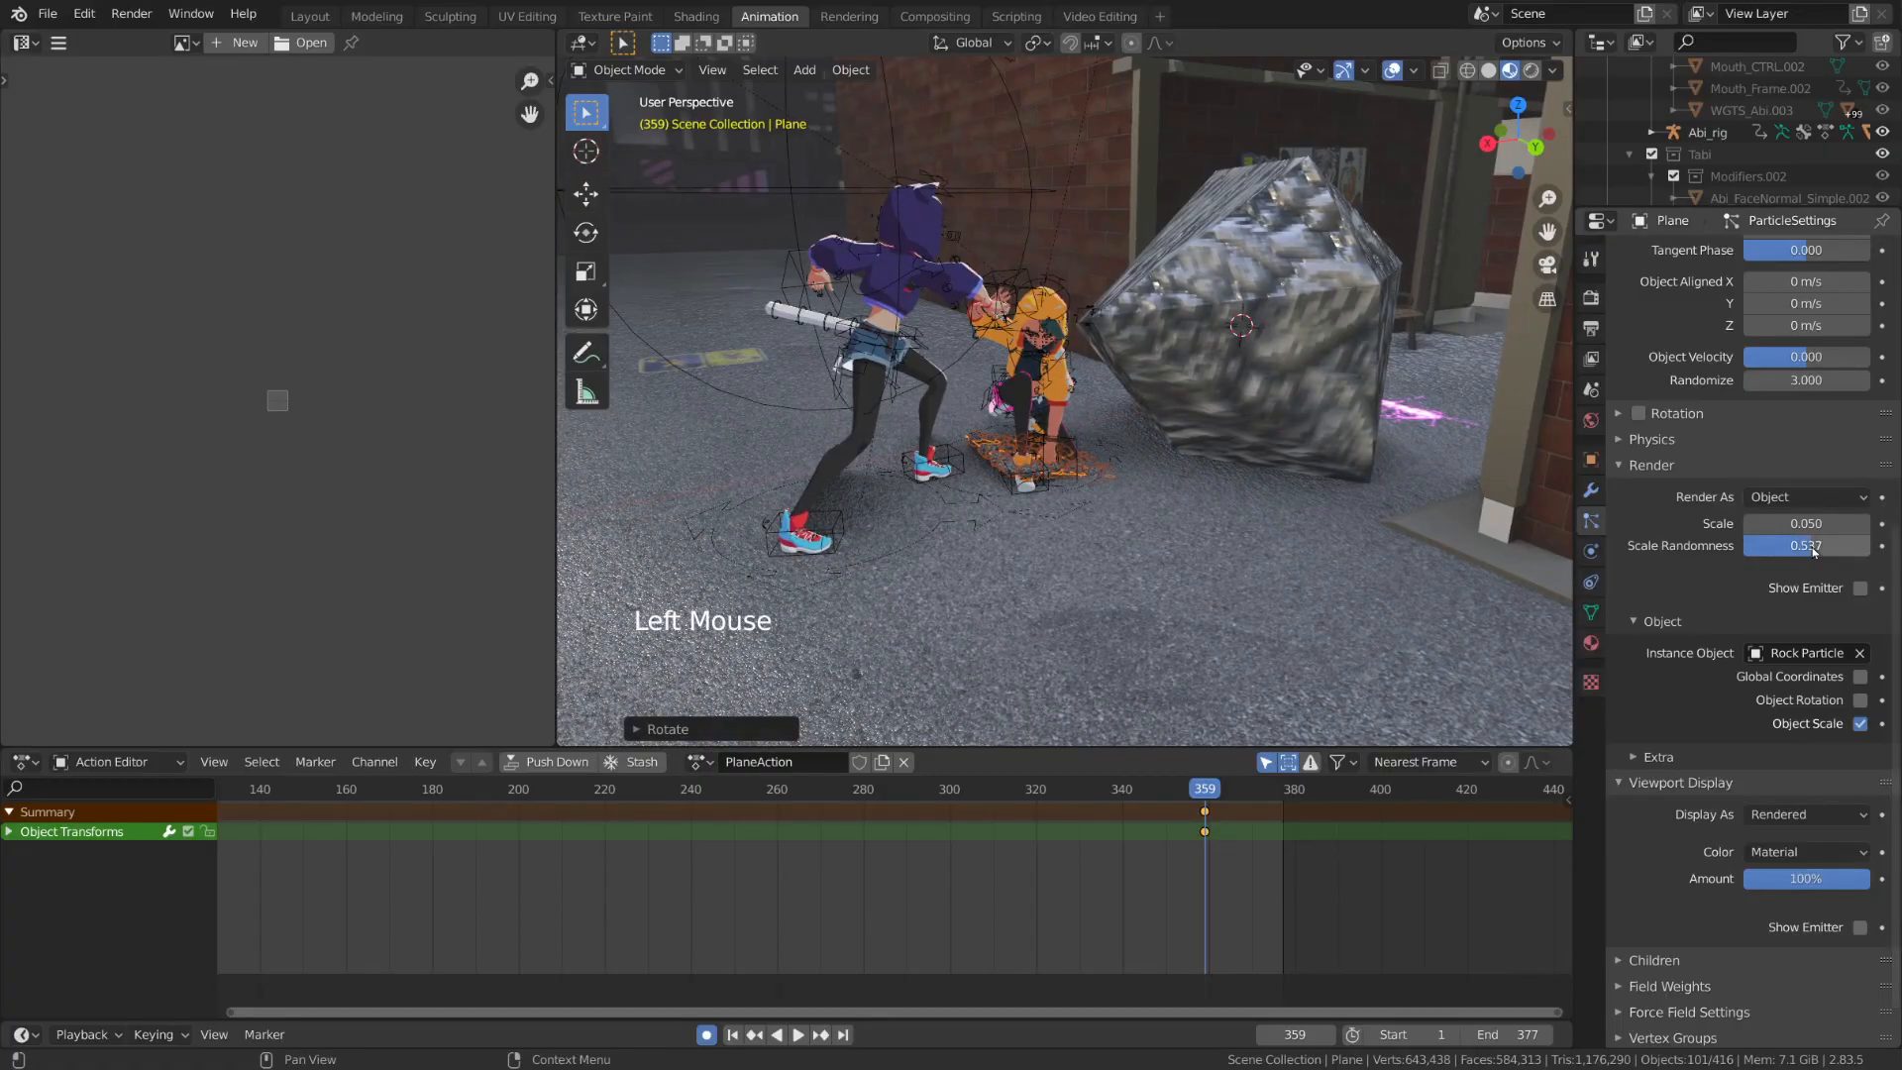
pyautogui.moveTo(1807, 524); pyautogui.dragTo(1805, 525)
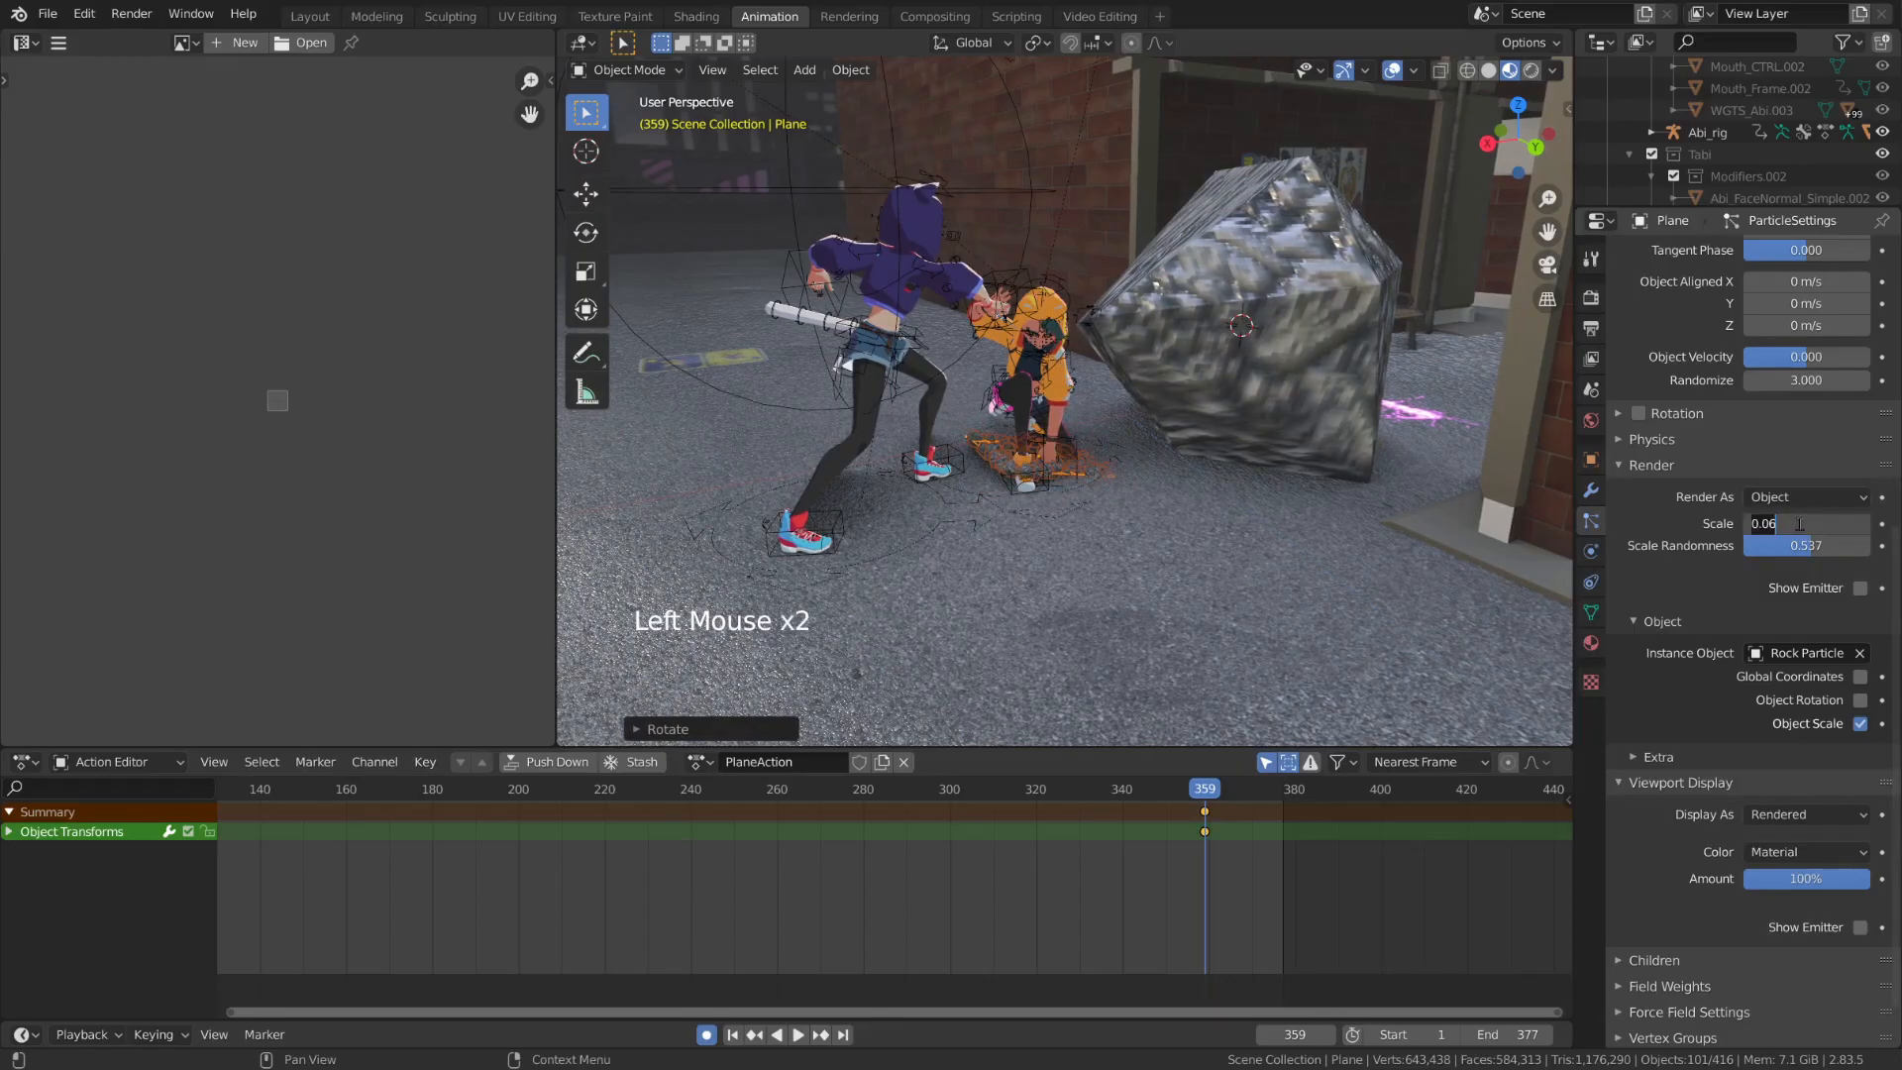
pyautogui.write('.5')
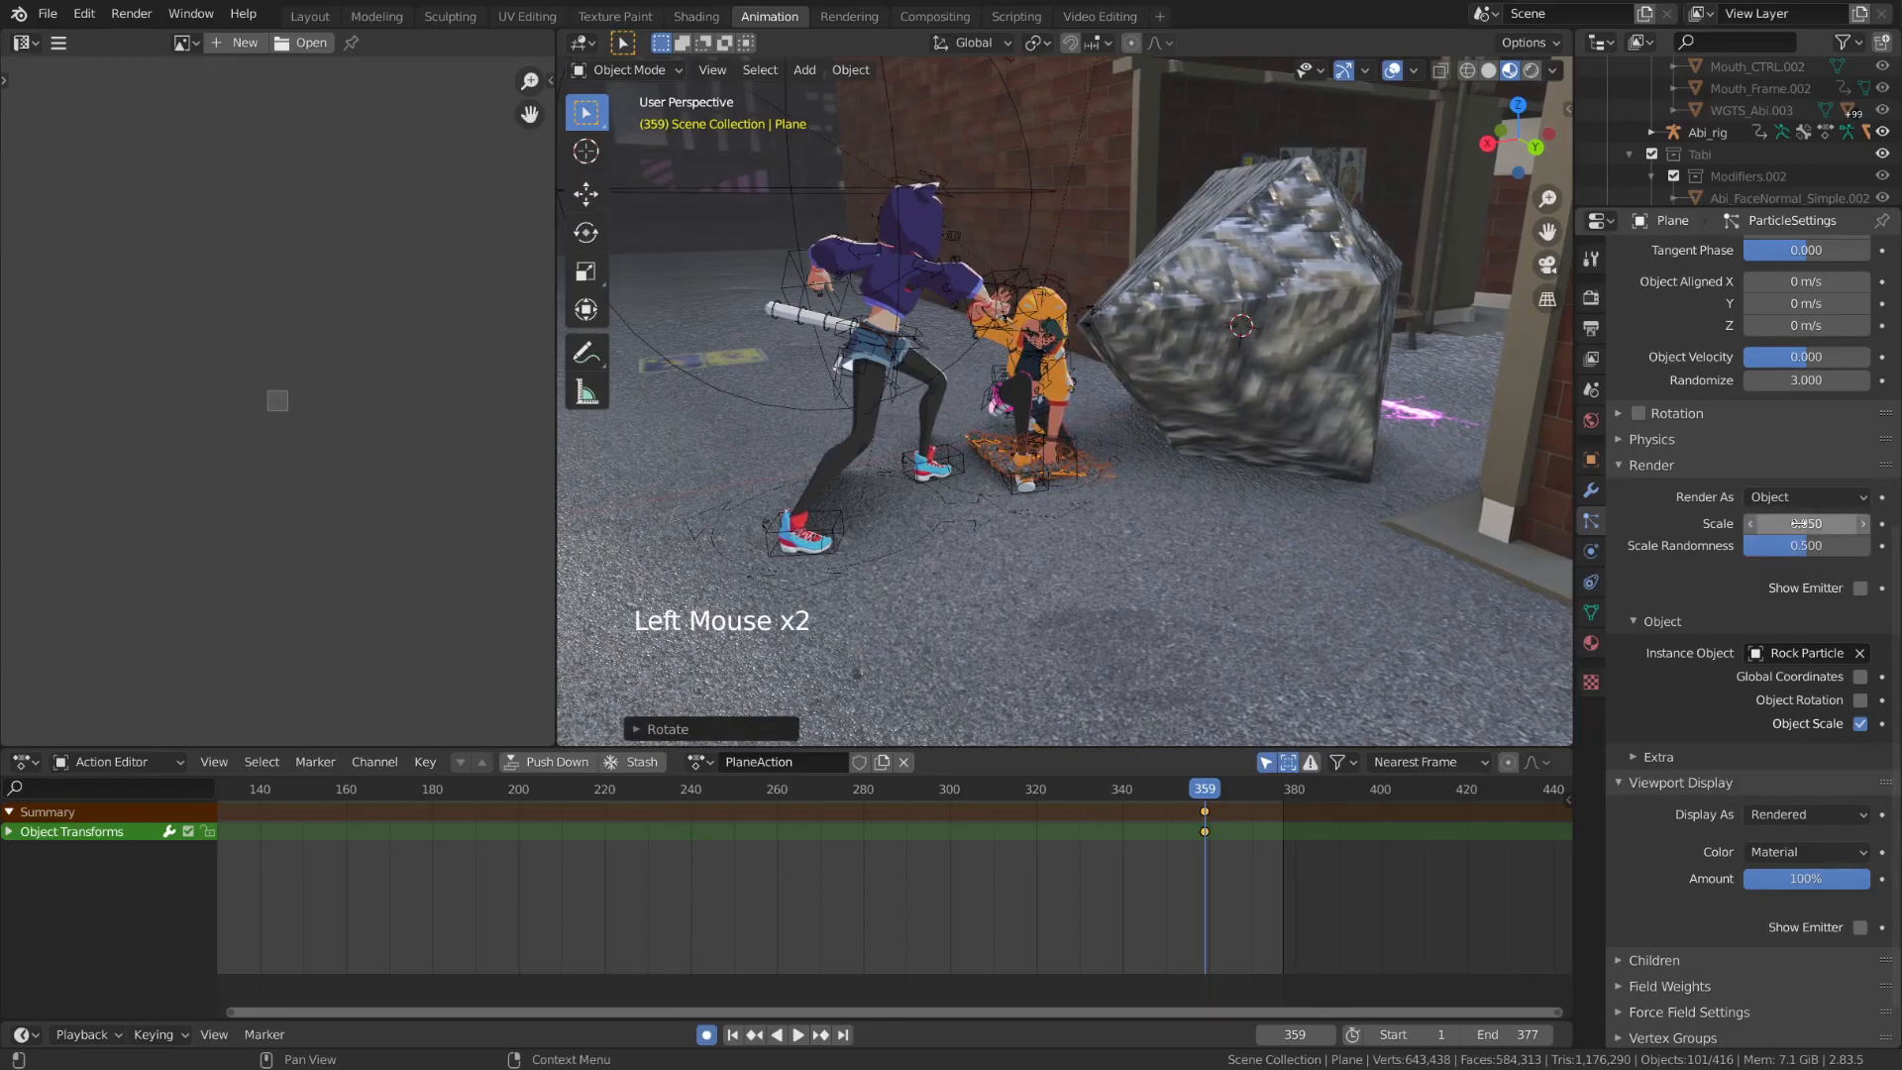
pyautogui.press('Return')
pyautogui.scroll(2, 1671, 600)
pyautogui.scroll(3, 1675, 614)
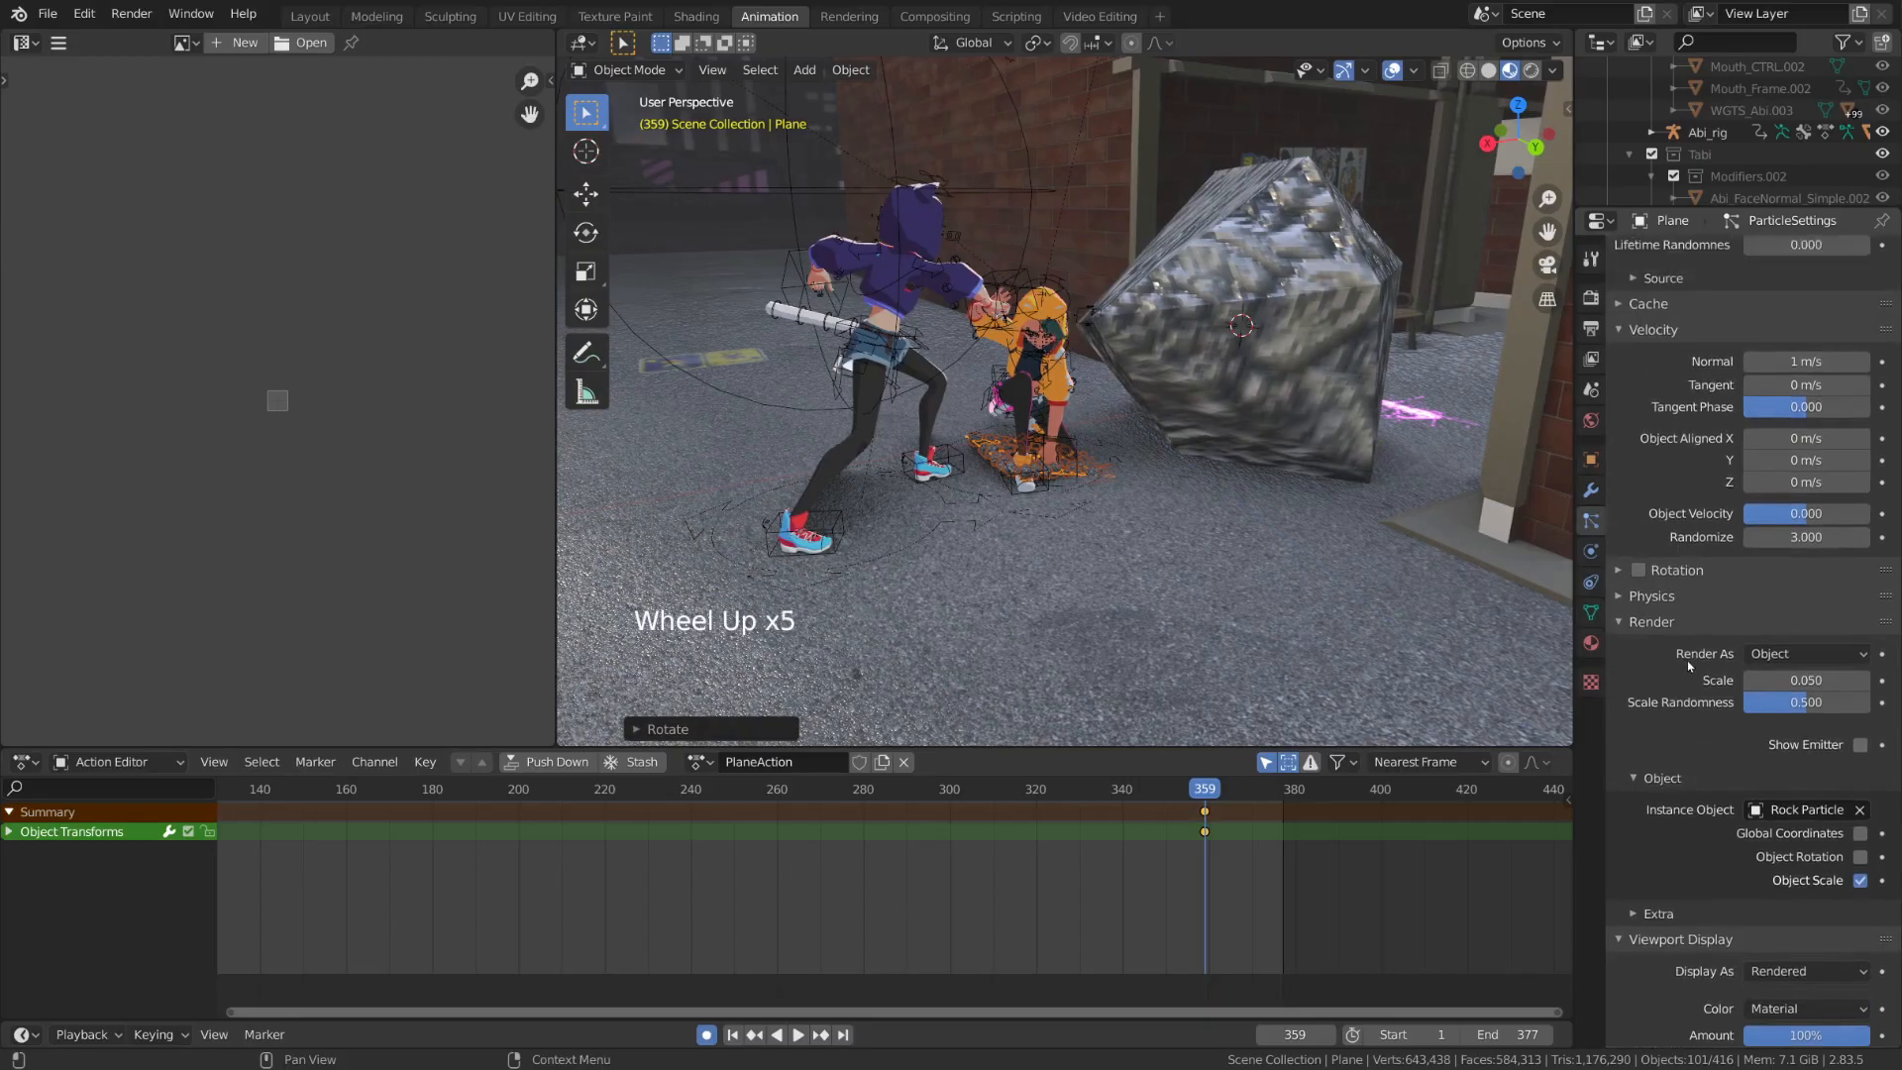
pyautogui.press('space')
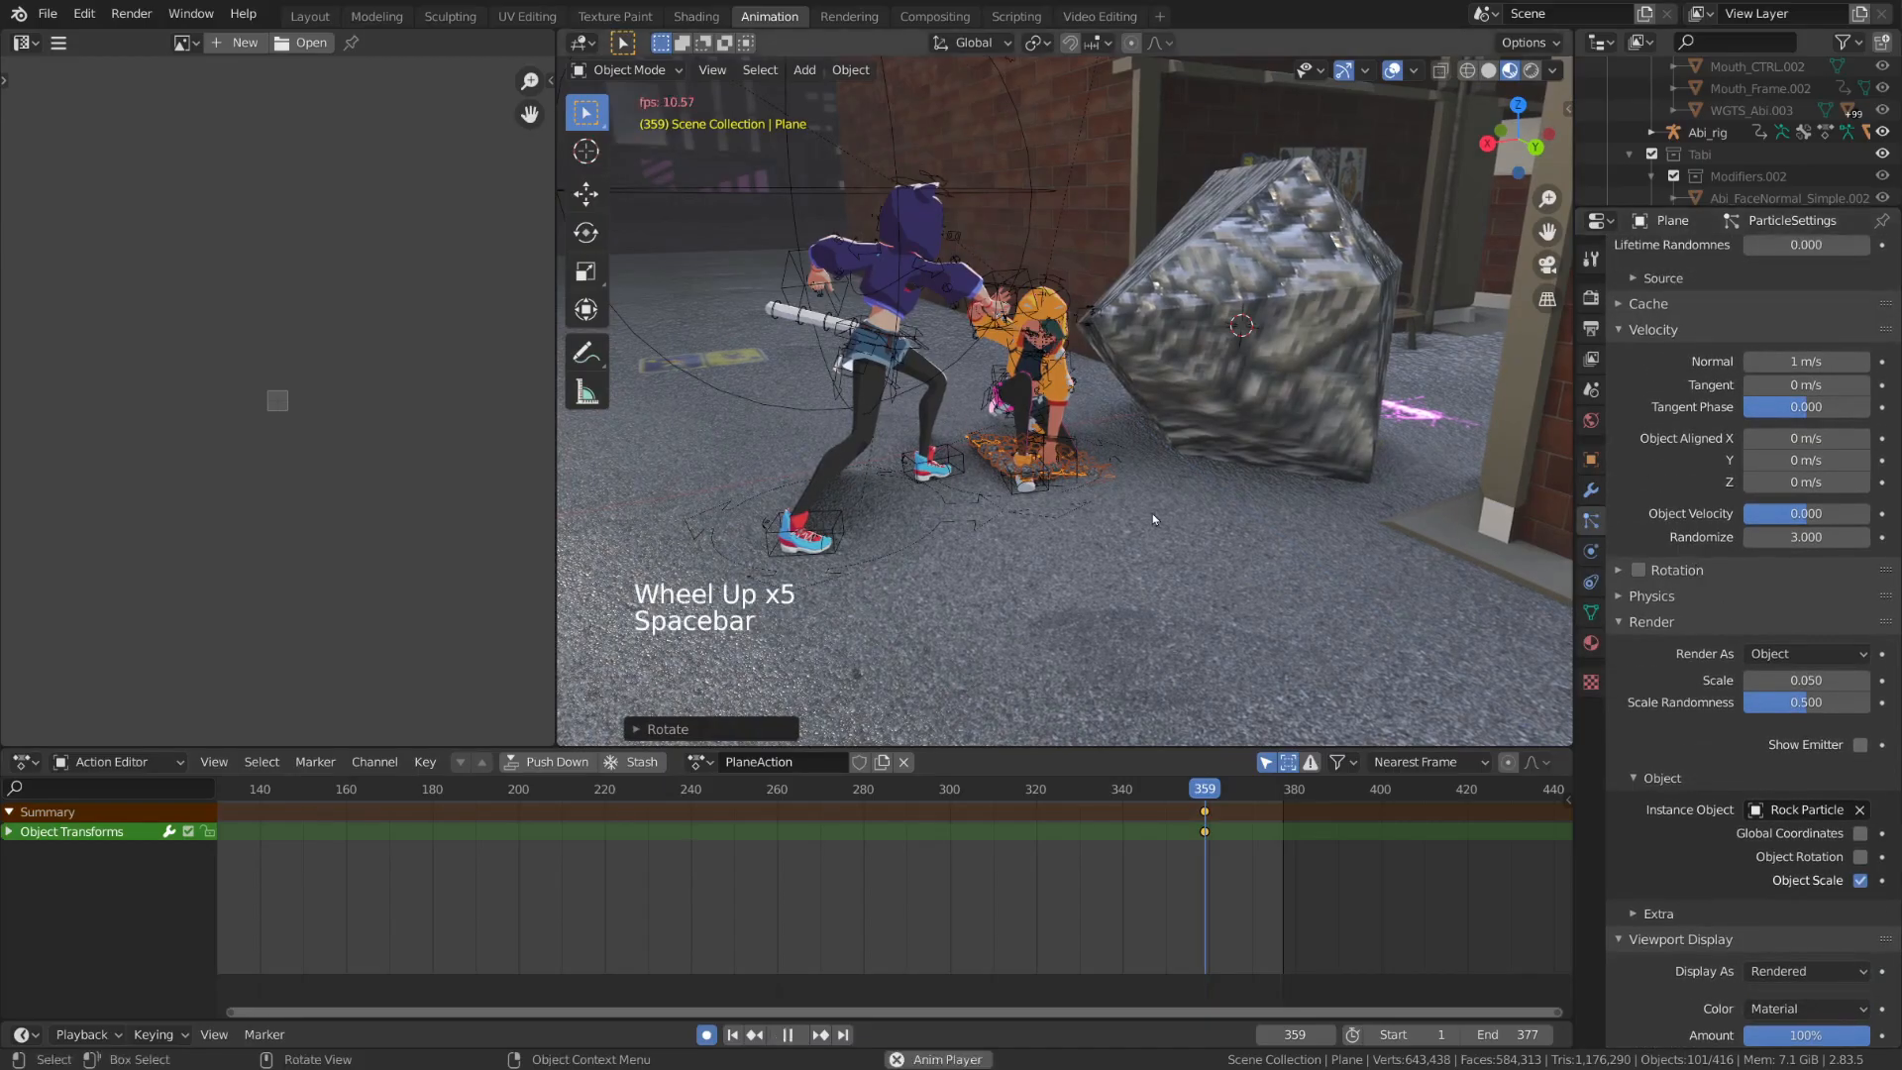
pyautogui.press('Escape')
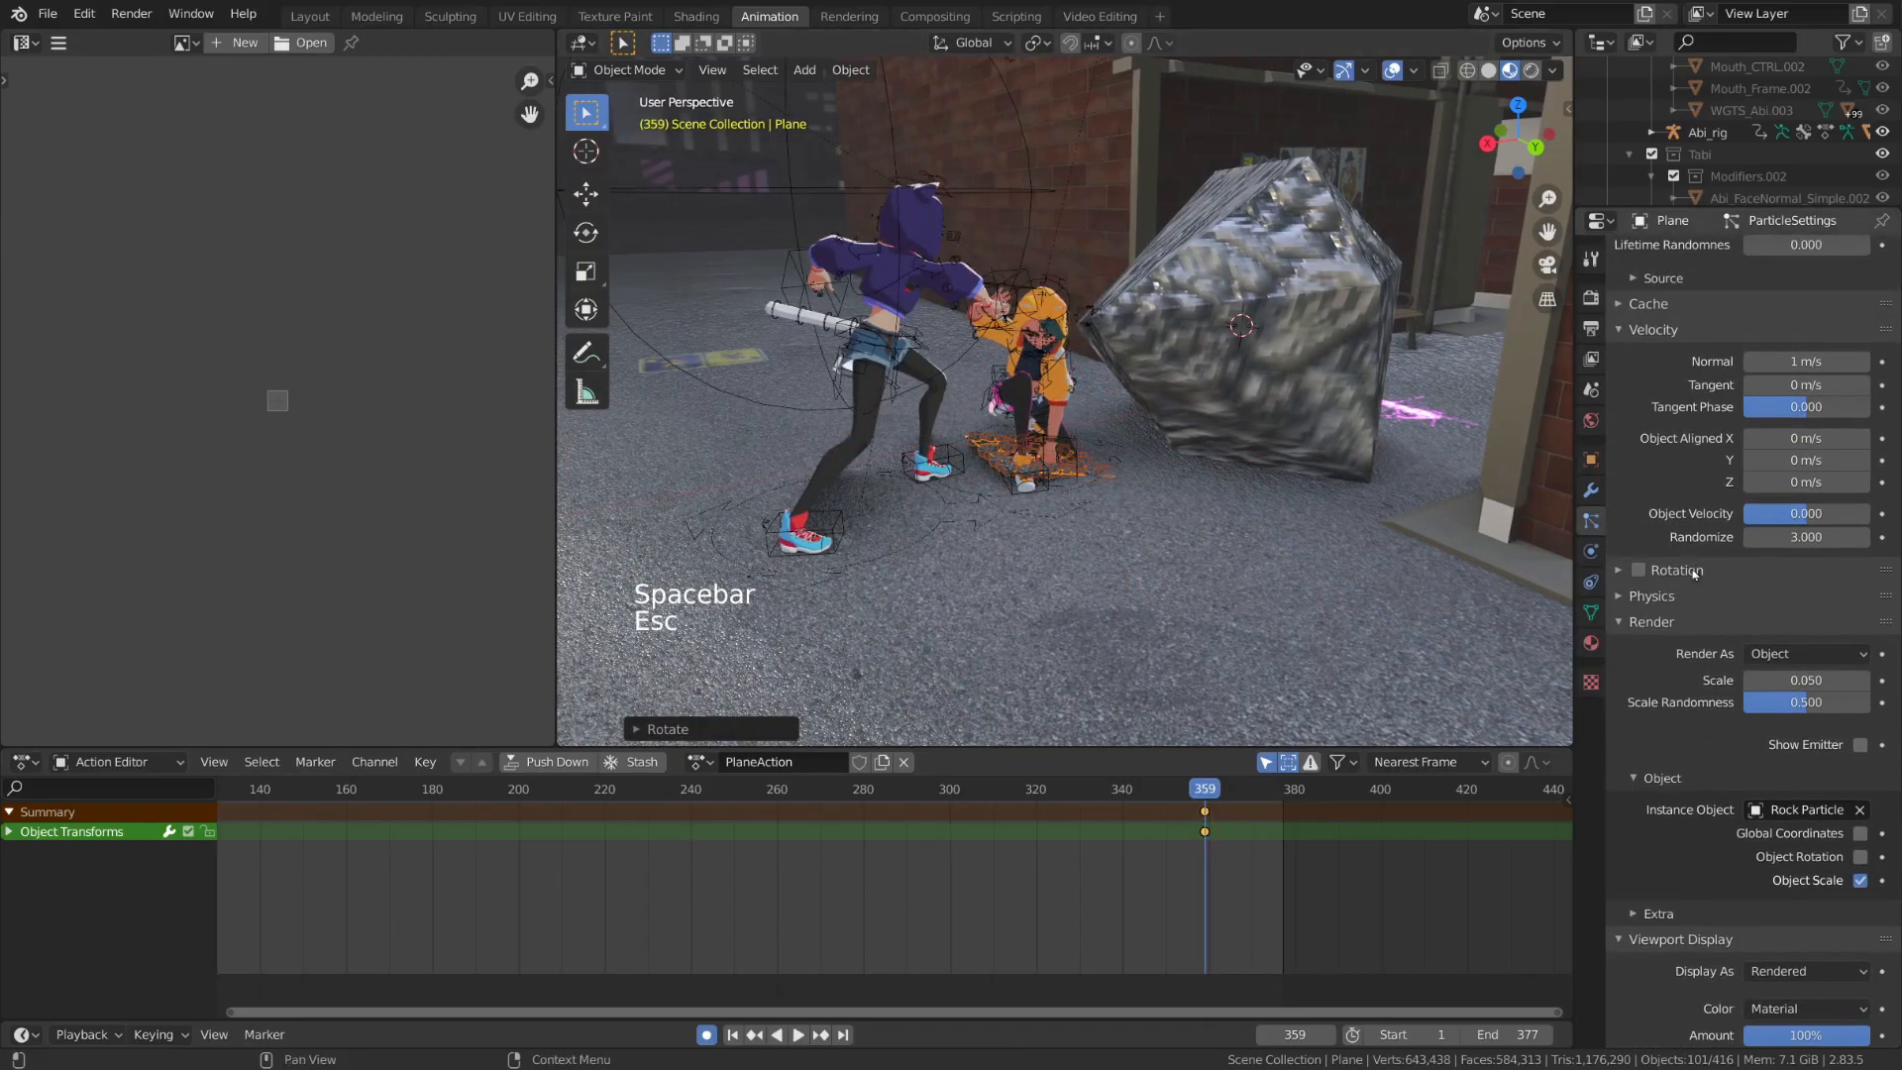
# Enable particle rotation with its randomization set to 1, and play back the burst from frame 359
pyautogui.click(1674, 571)
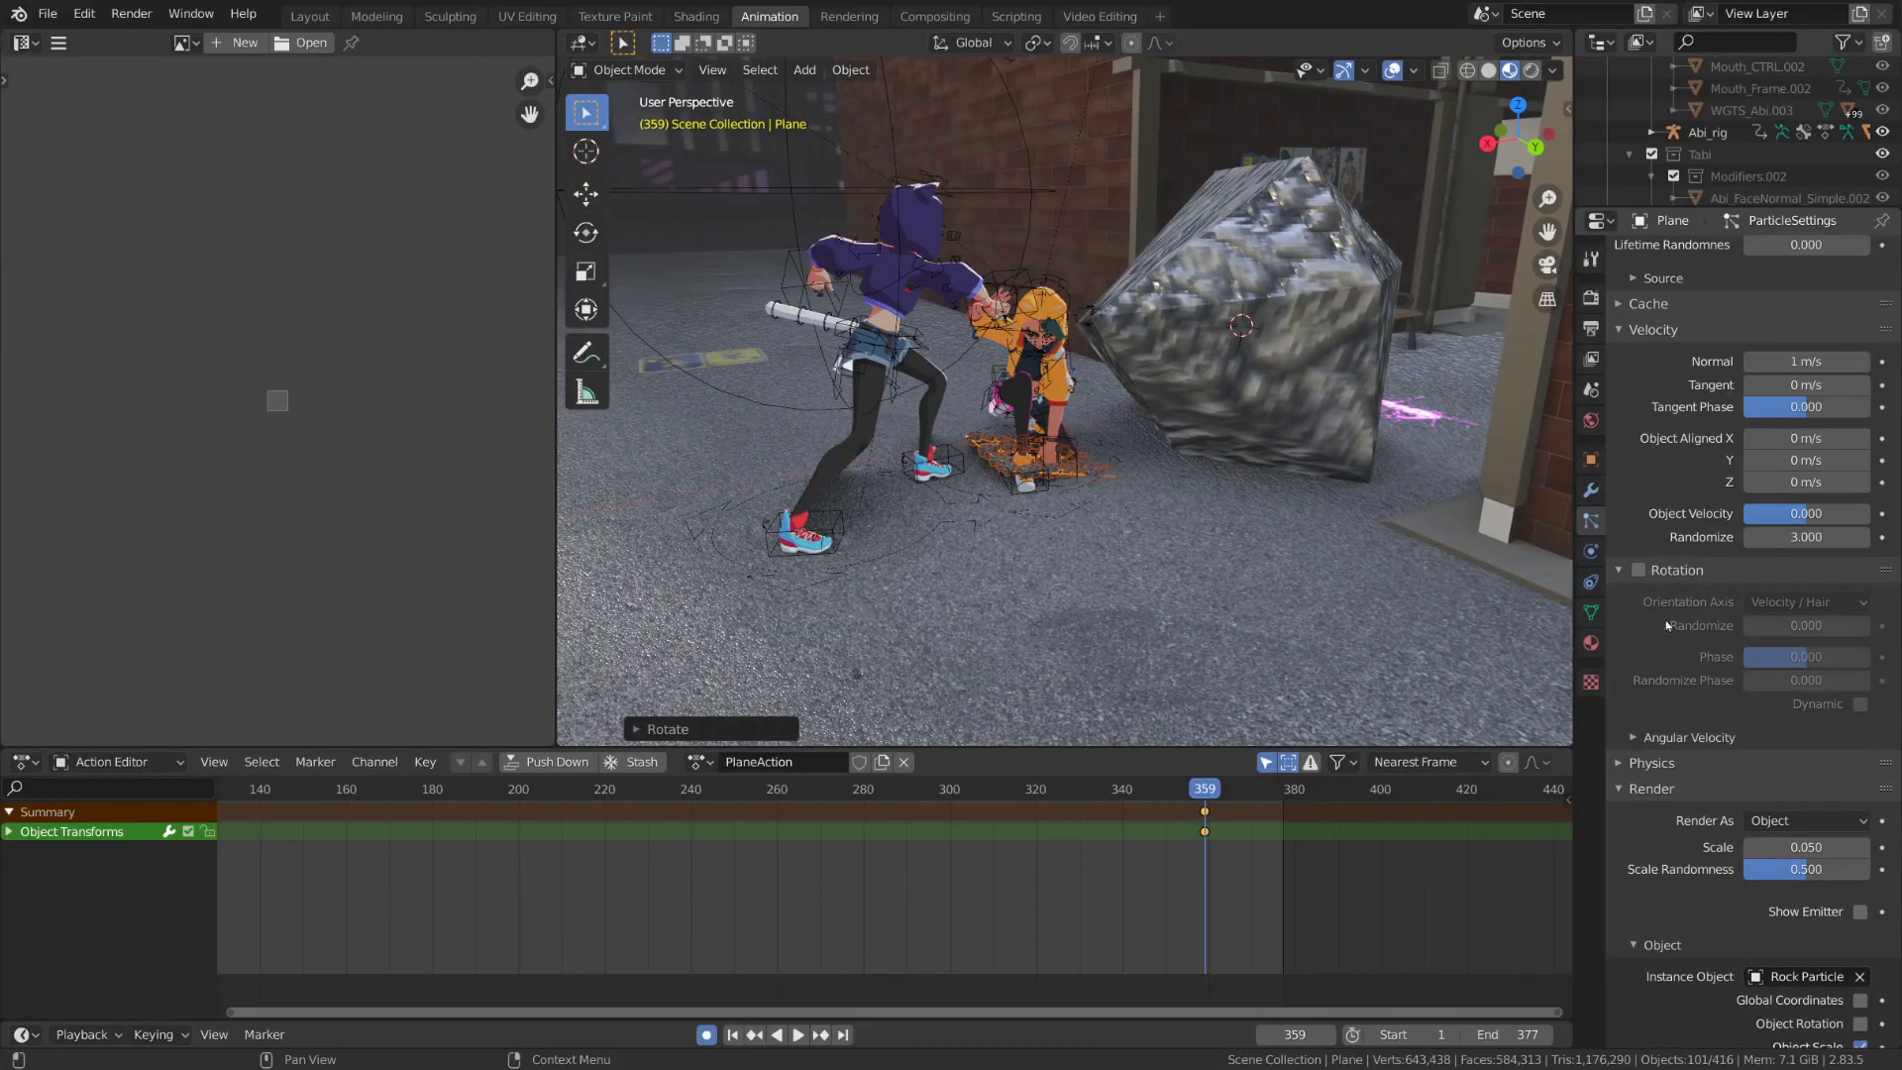
pyautogui.click(1639, 570)
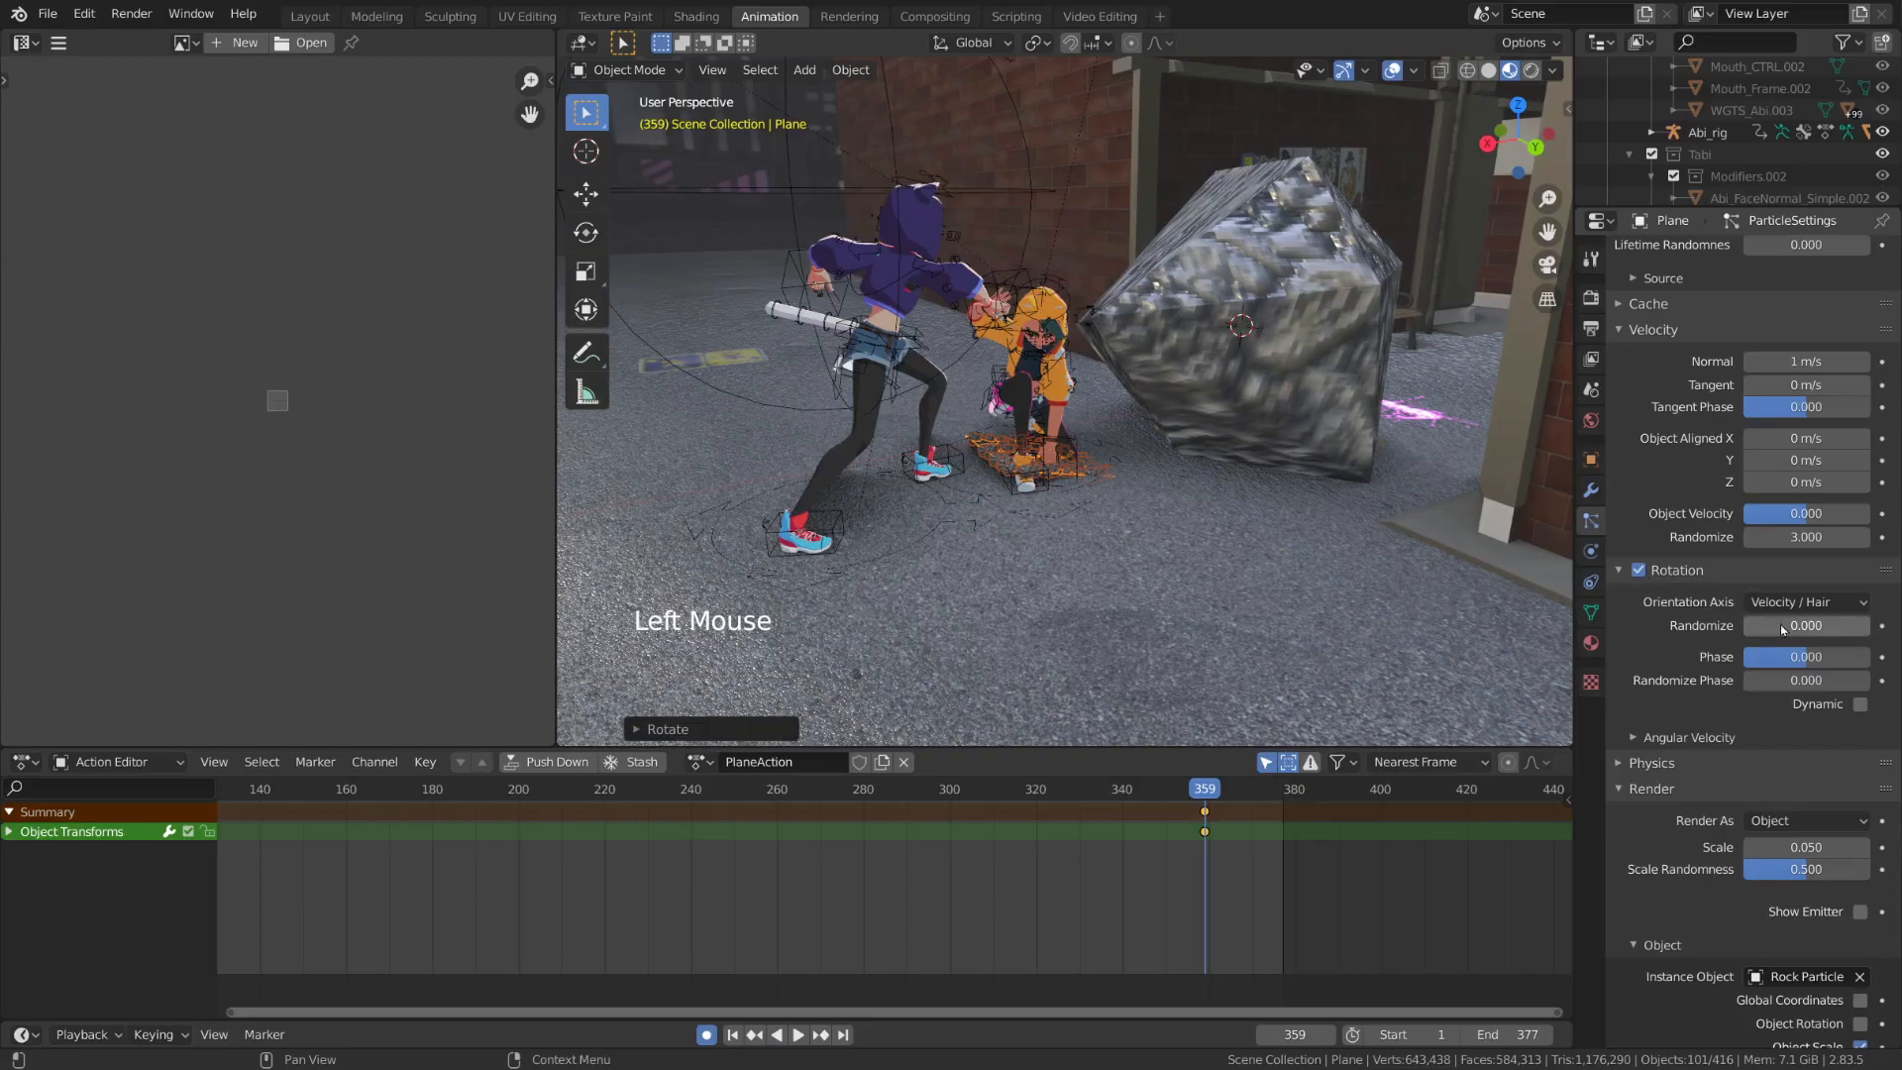
pyautogui.doubleClick(1783, 626)
pyautogui.write('1')
pyautogui.press('Return')
pyautogui.press('space')
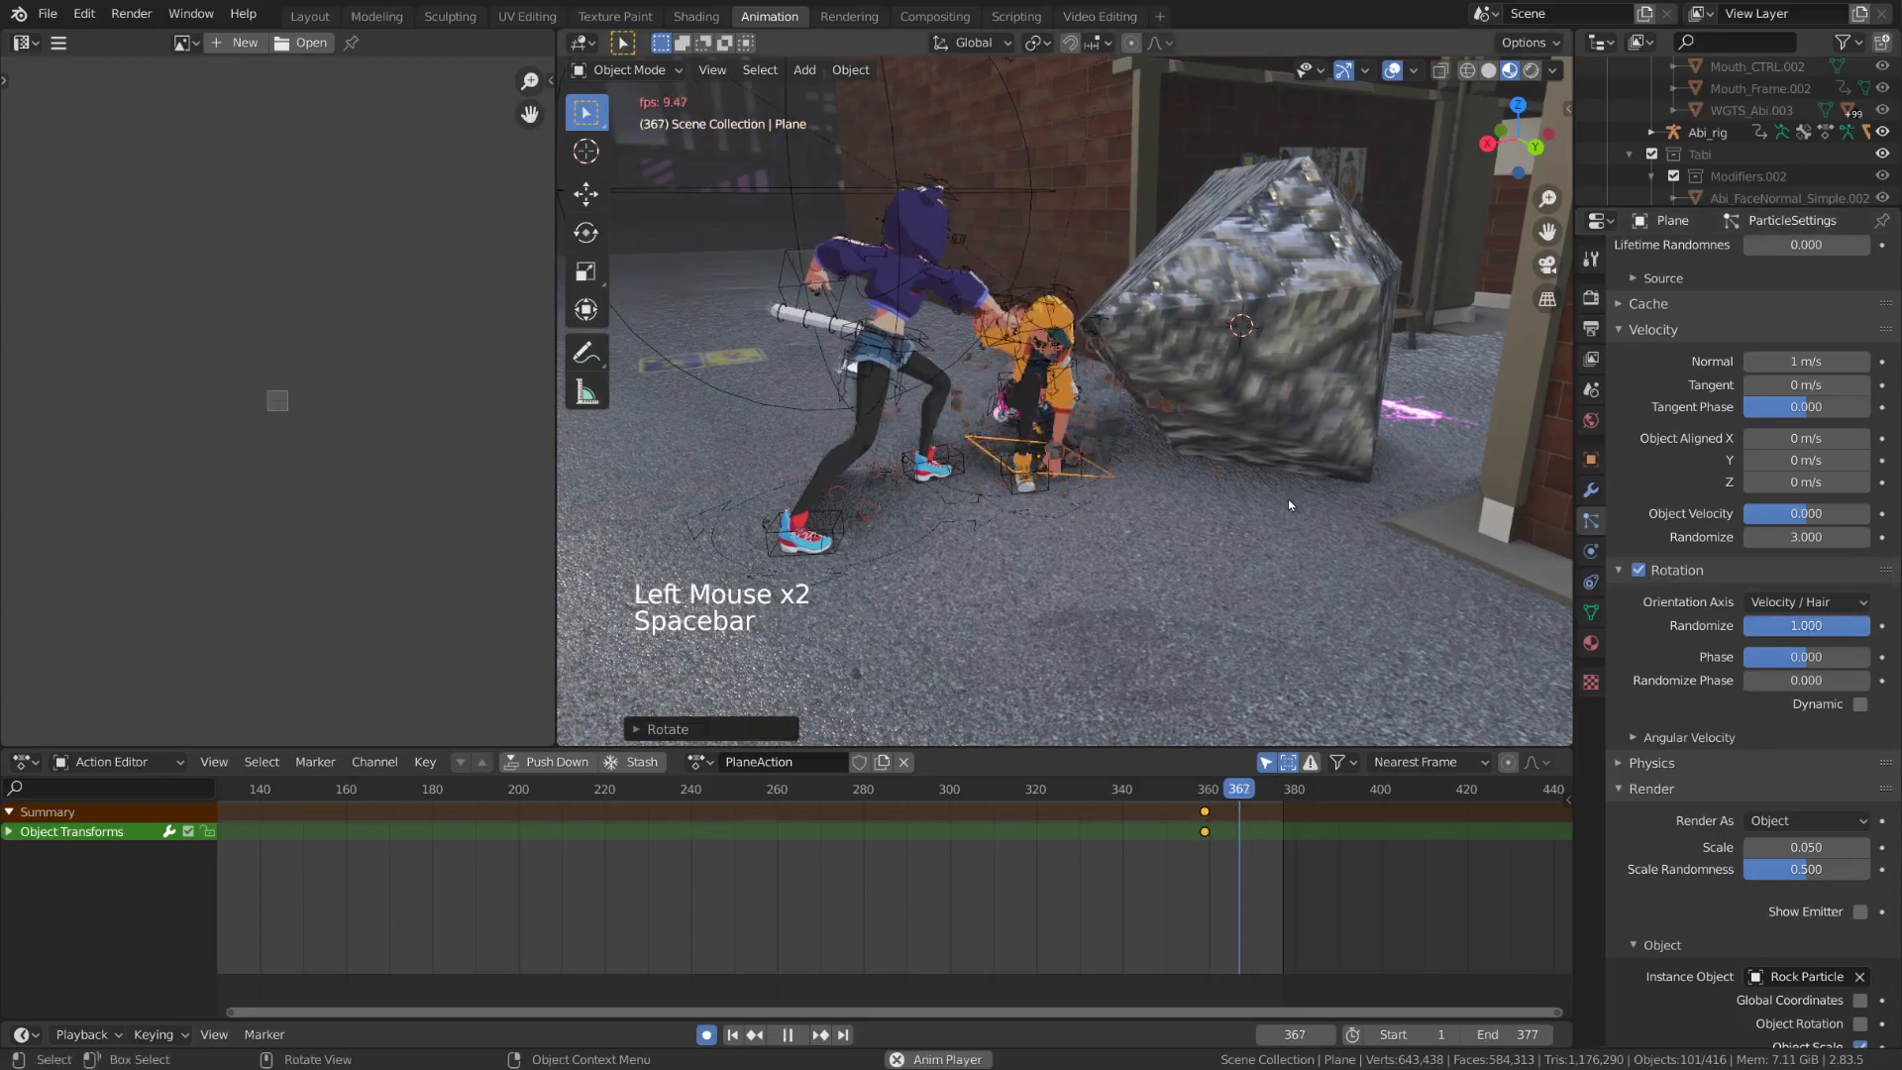
pyautogui.press('Escape')
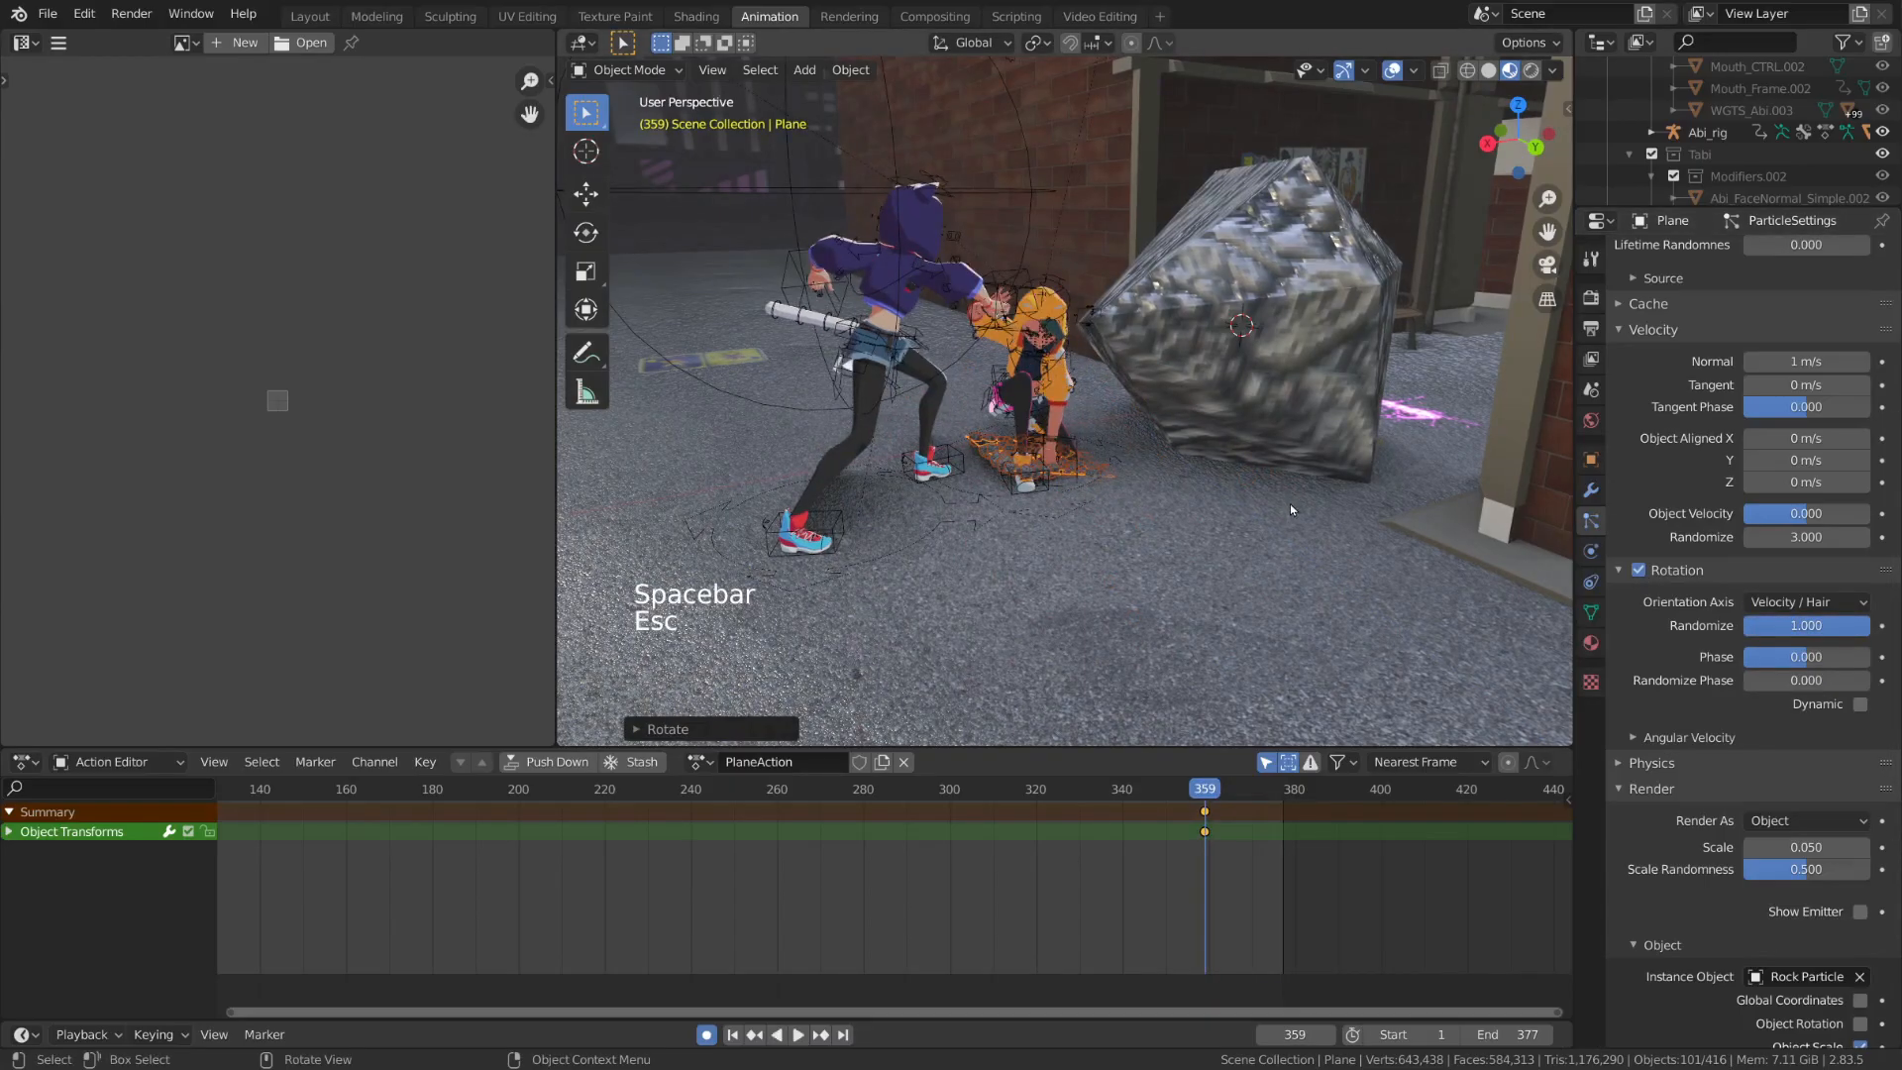
pyautogui.scroll(-20, 1743, 594)
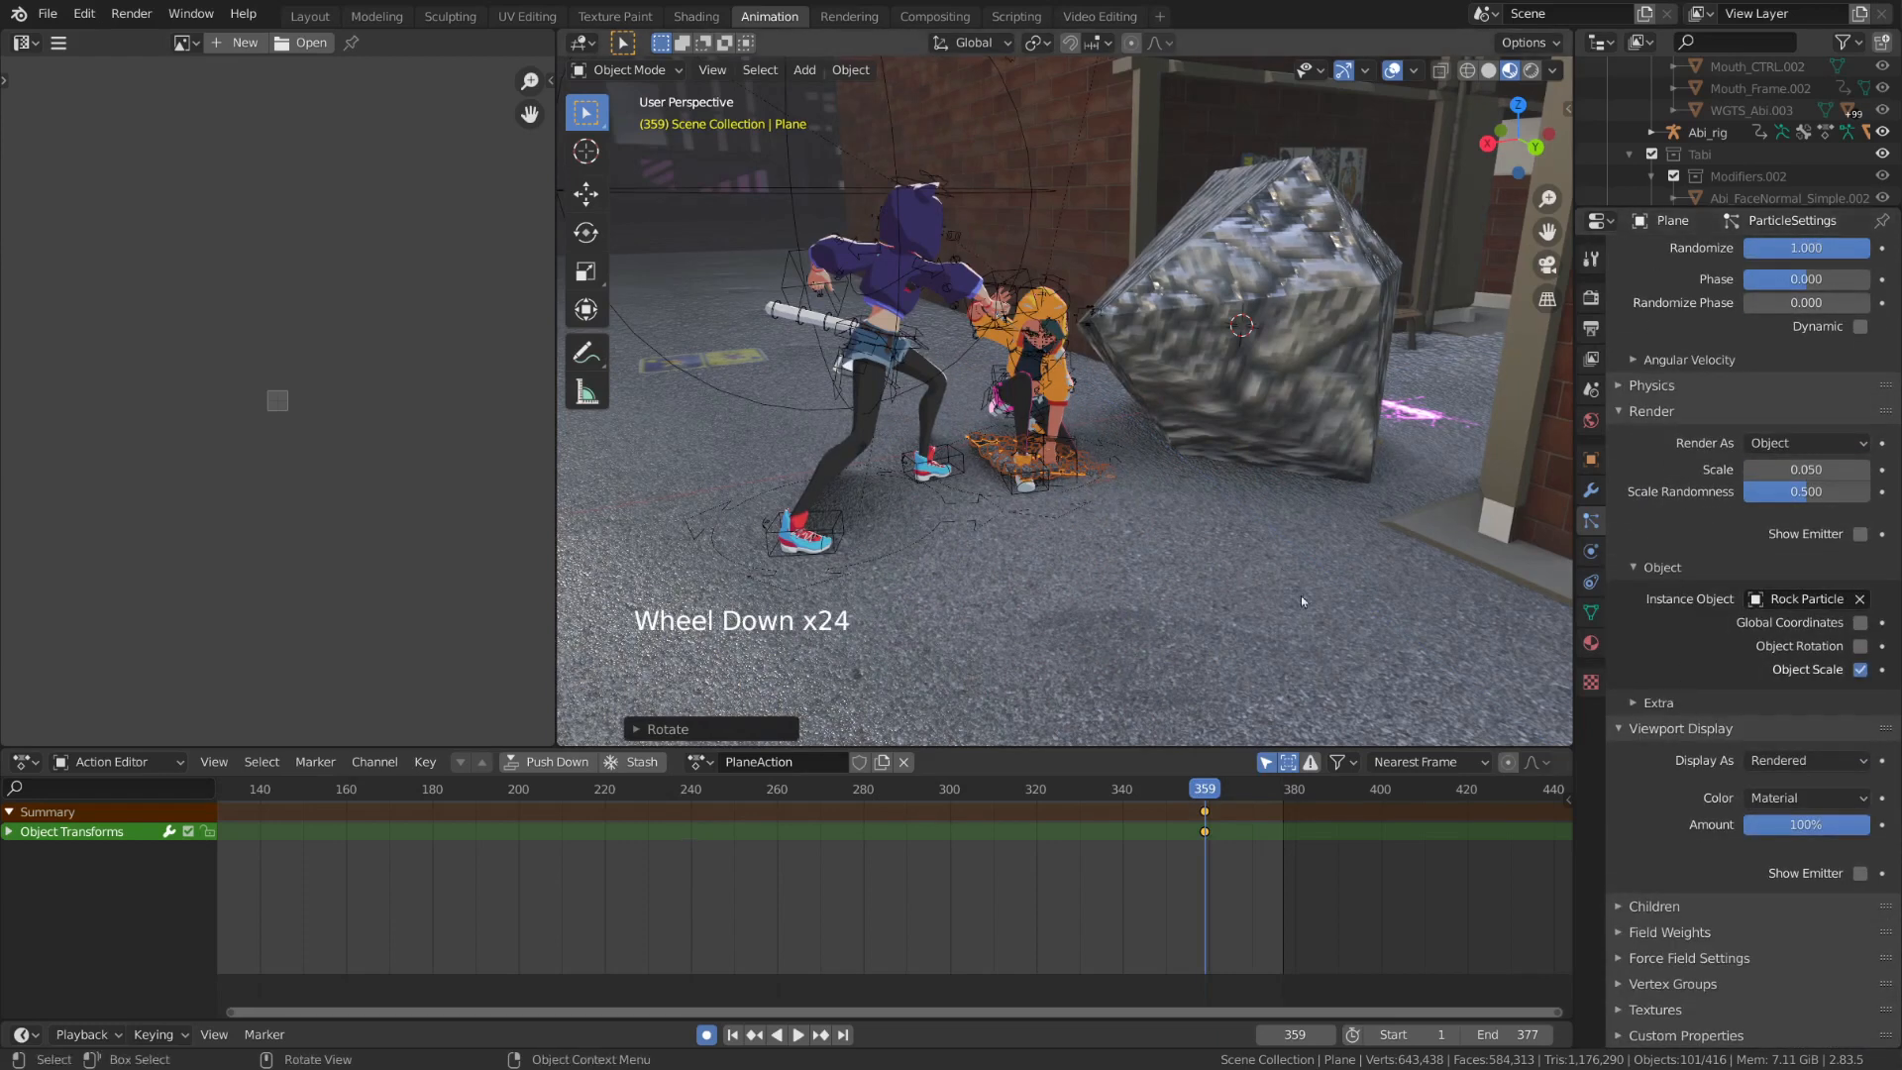
pyautogui.press('space')
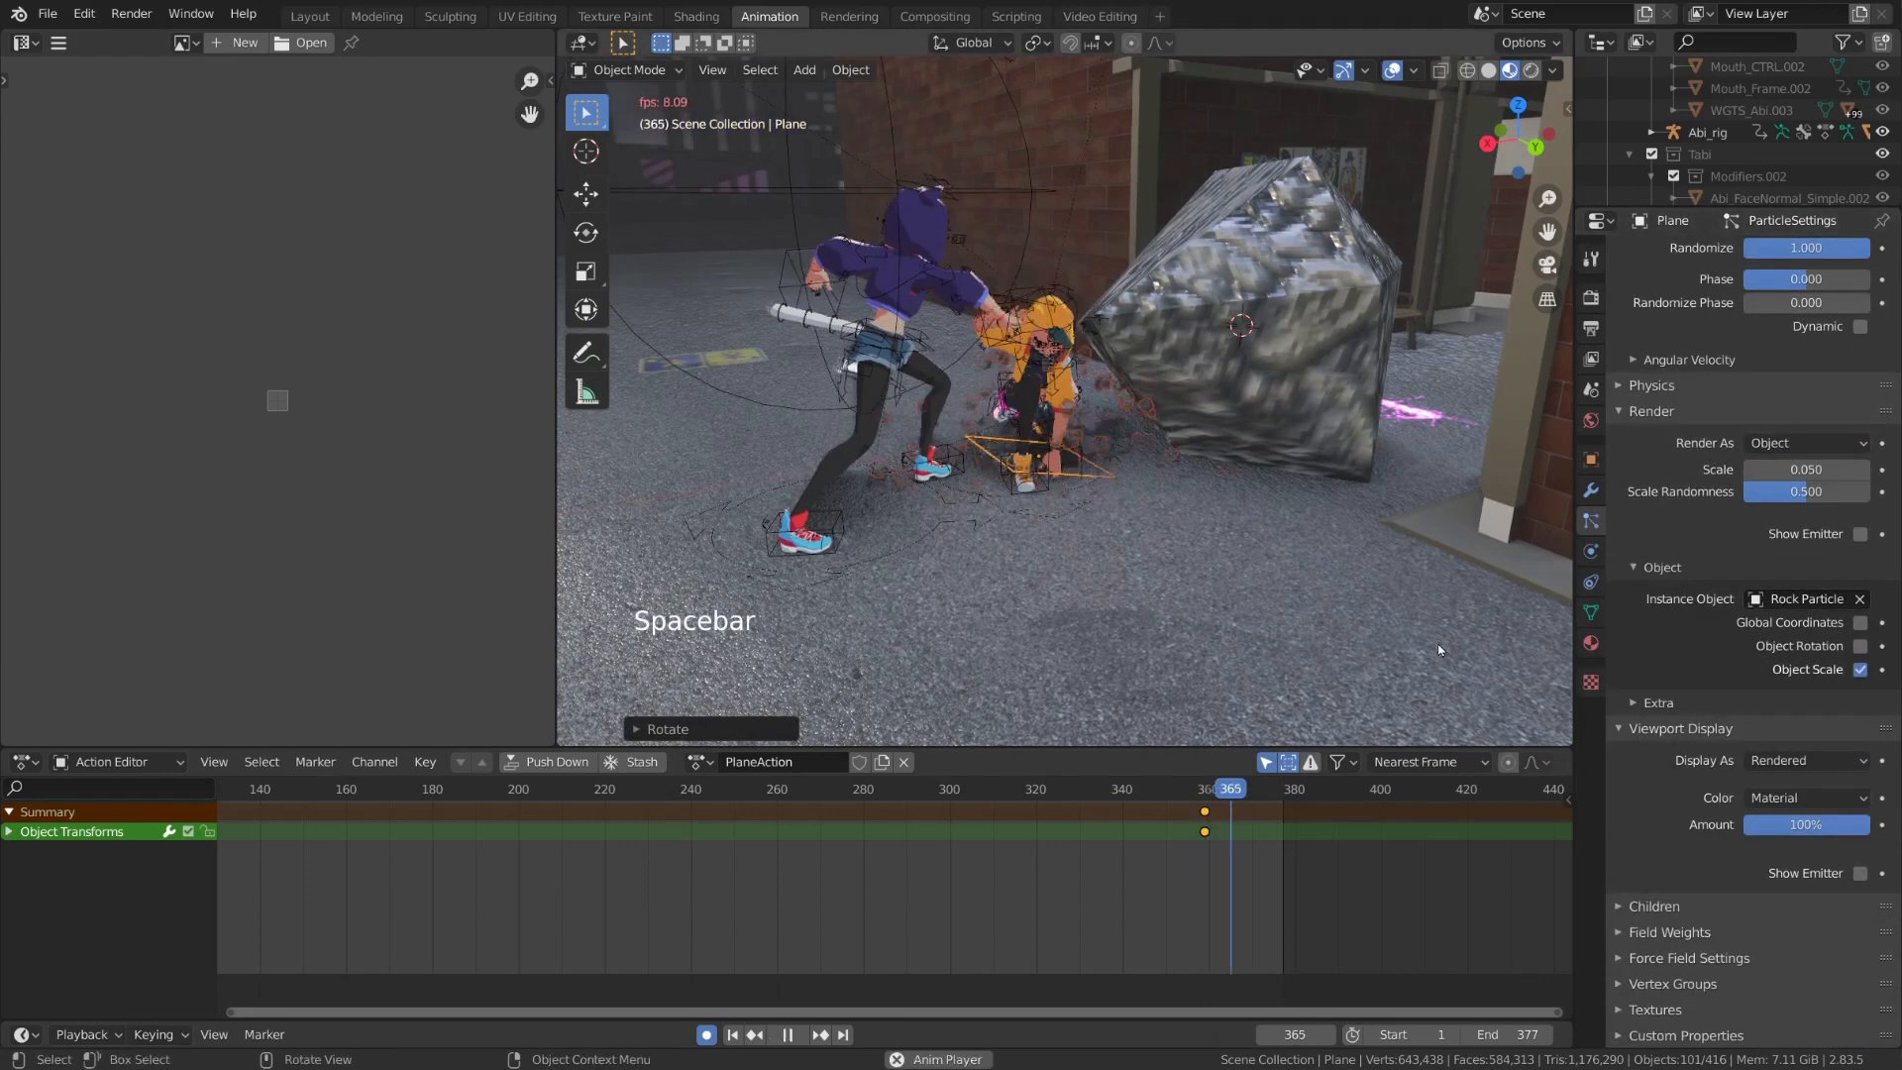
pyautogui.press('Escape')
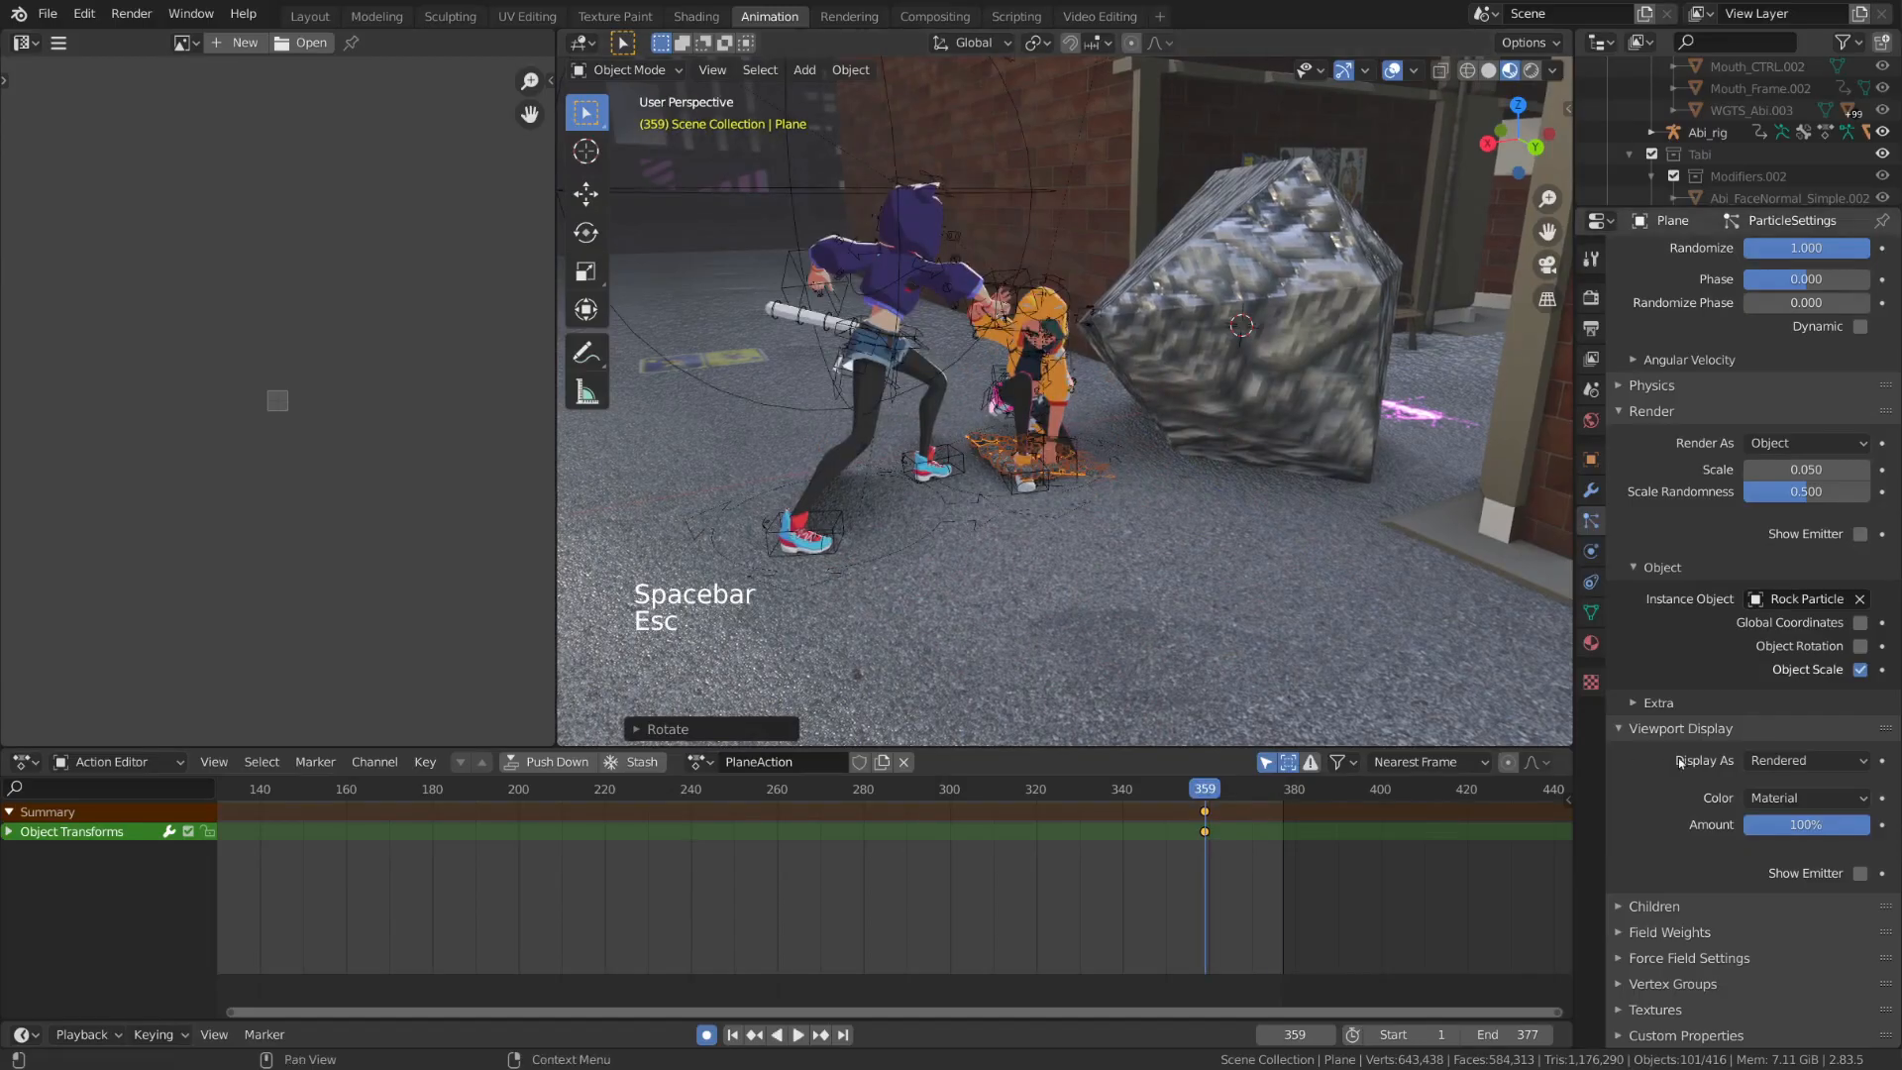
# Add a new texture to the particle system and open its settings
pyautogui.click(1672, 1005)
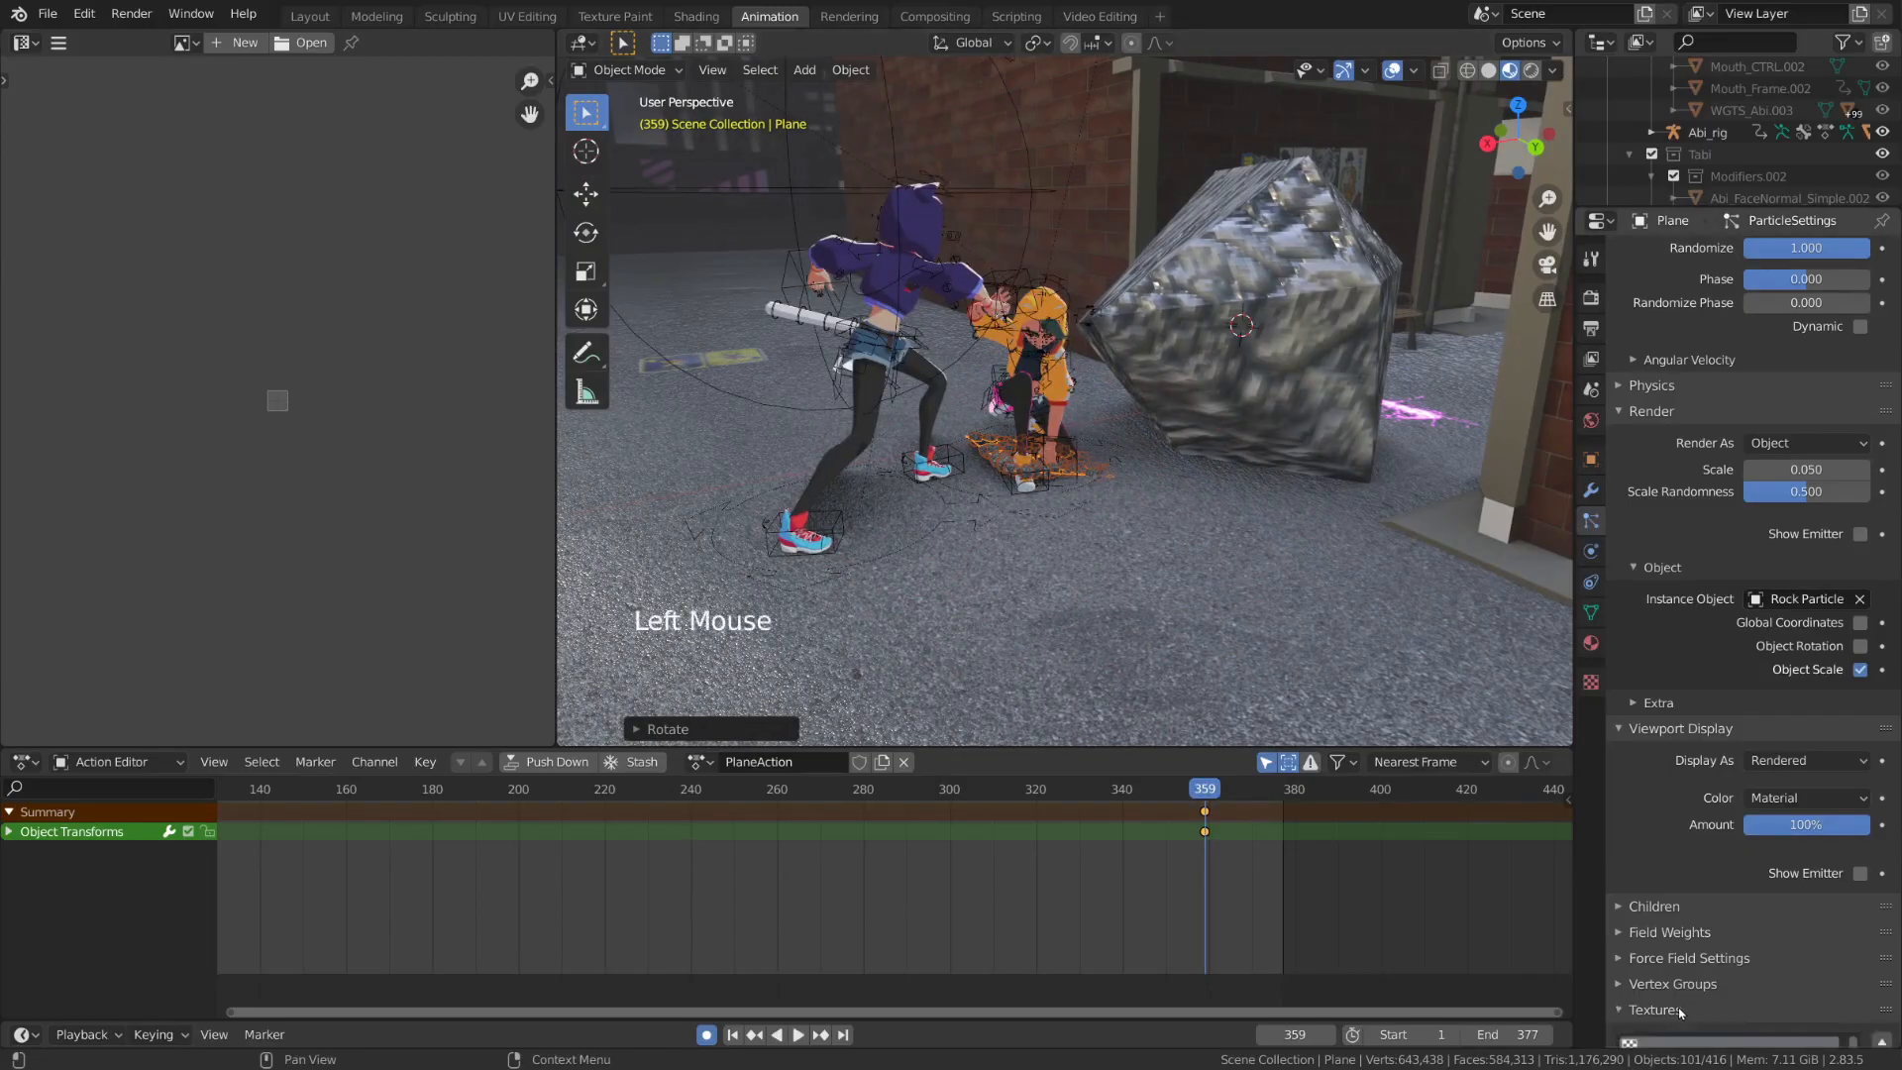
pyautogui.scroll(-13, 1714, 704)
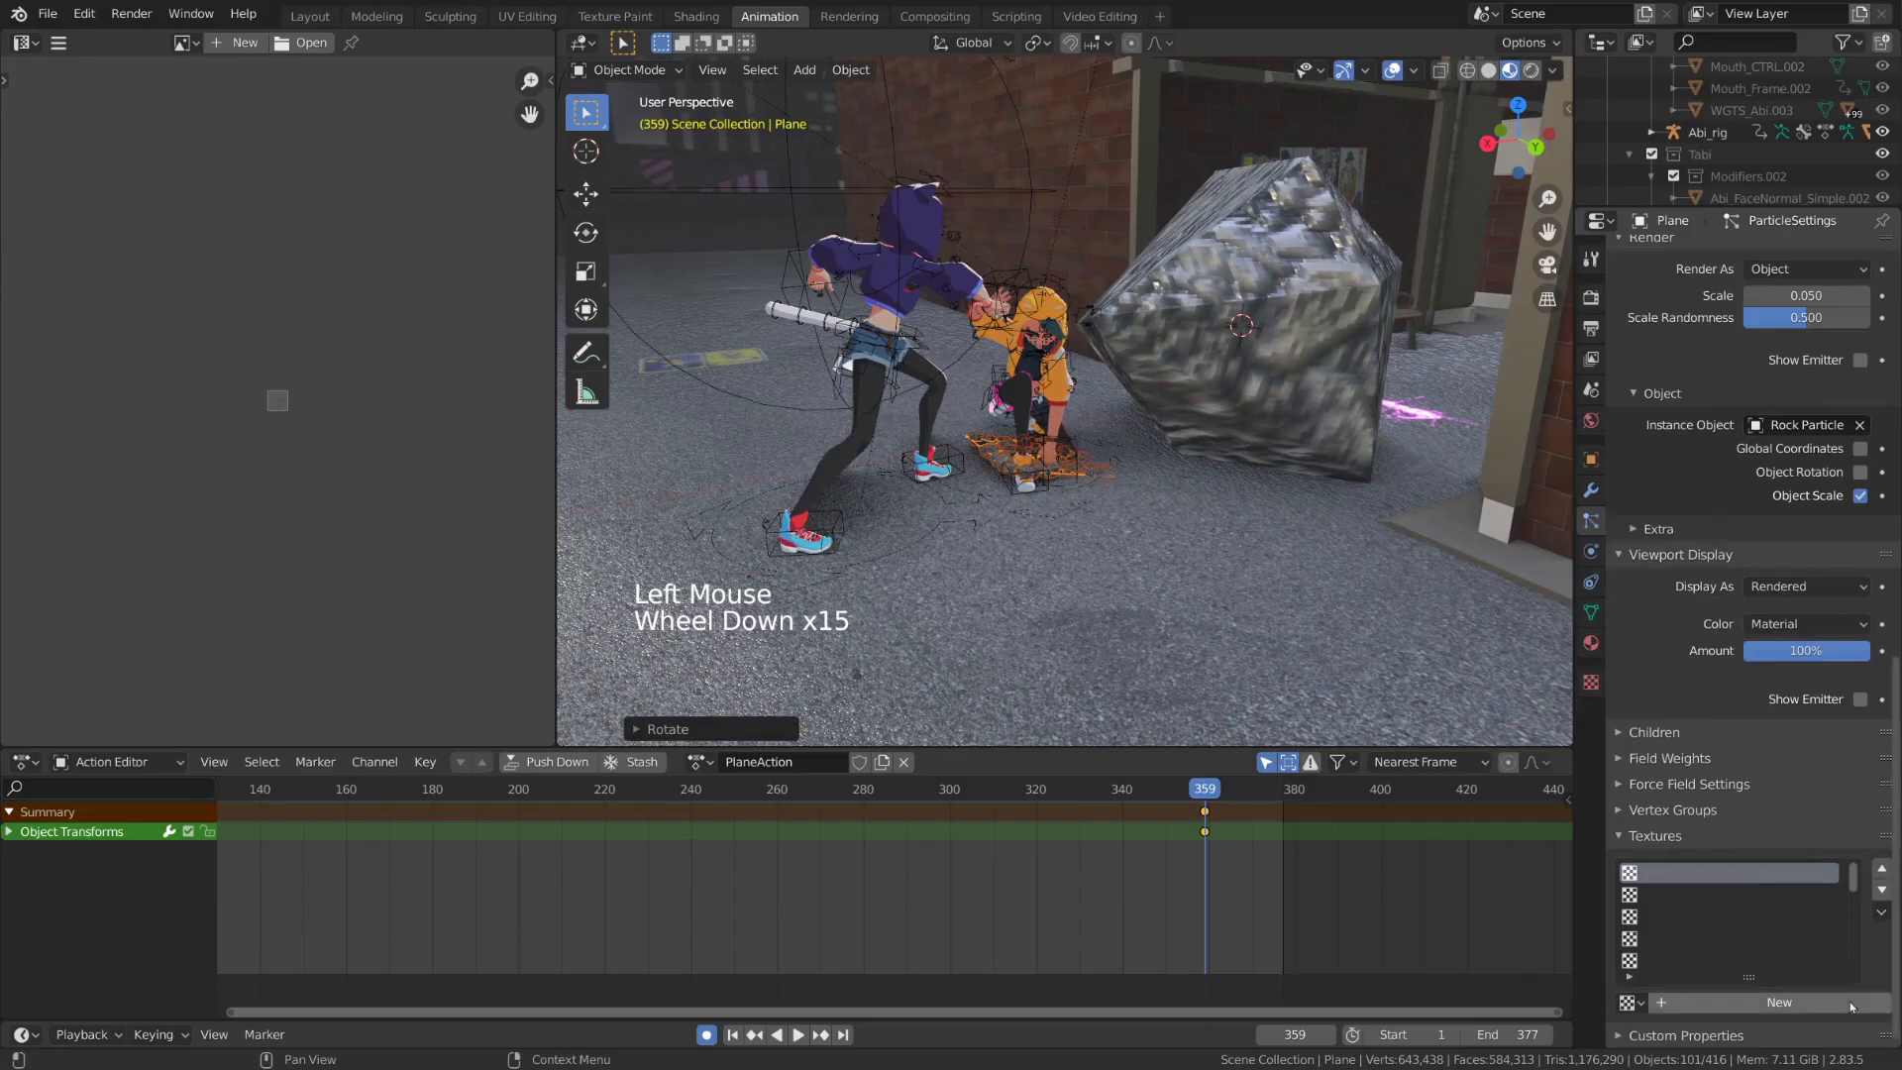
pyautogui.click(1795, 1011)
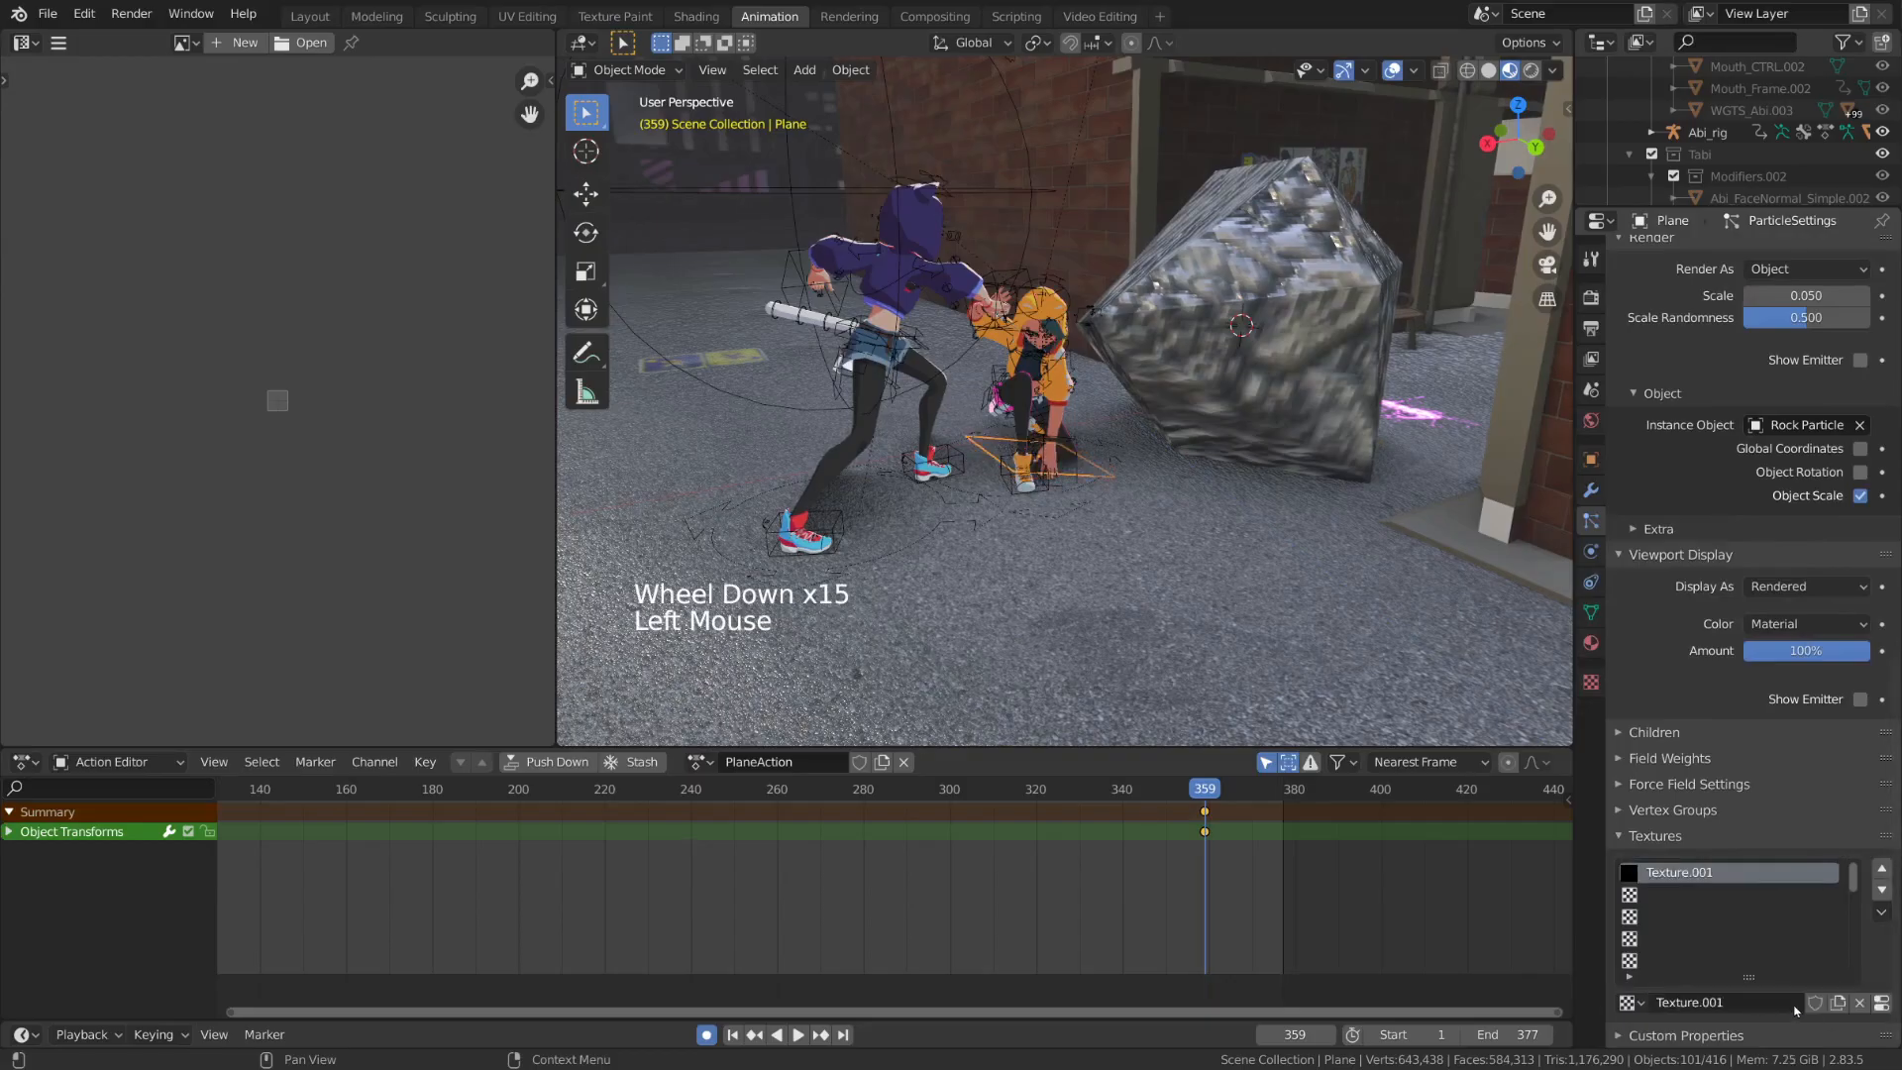
pyautogui.click(1882, 1003)
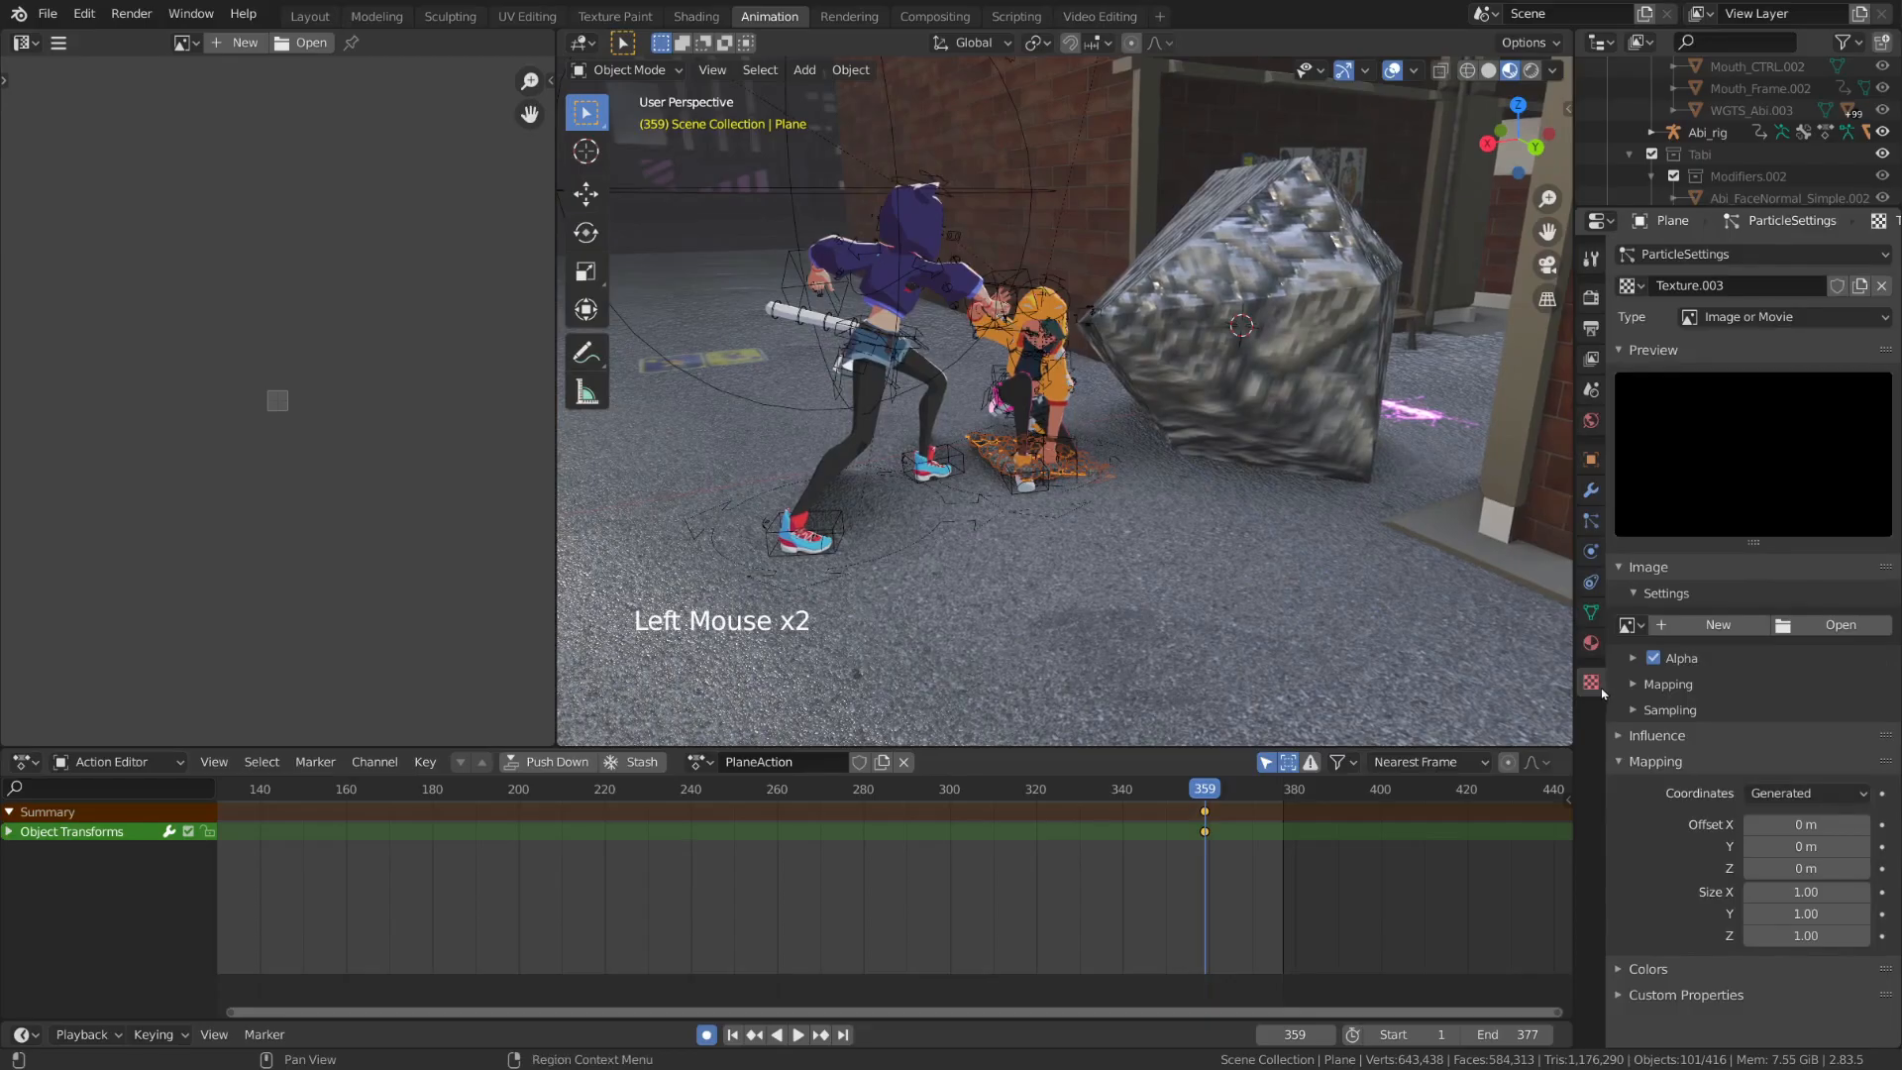
# Change the particle texture's type to Blend and its mapping coordinates to Strand / Particle
pyautogui.click(1805, 322)
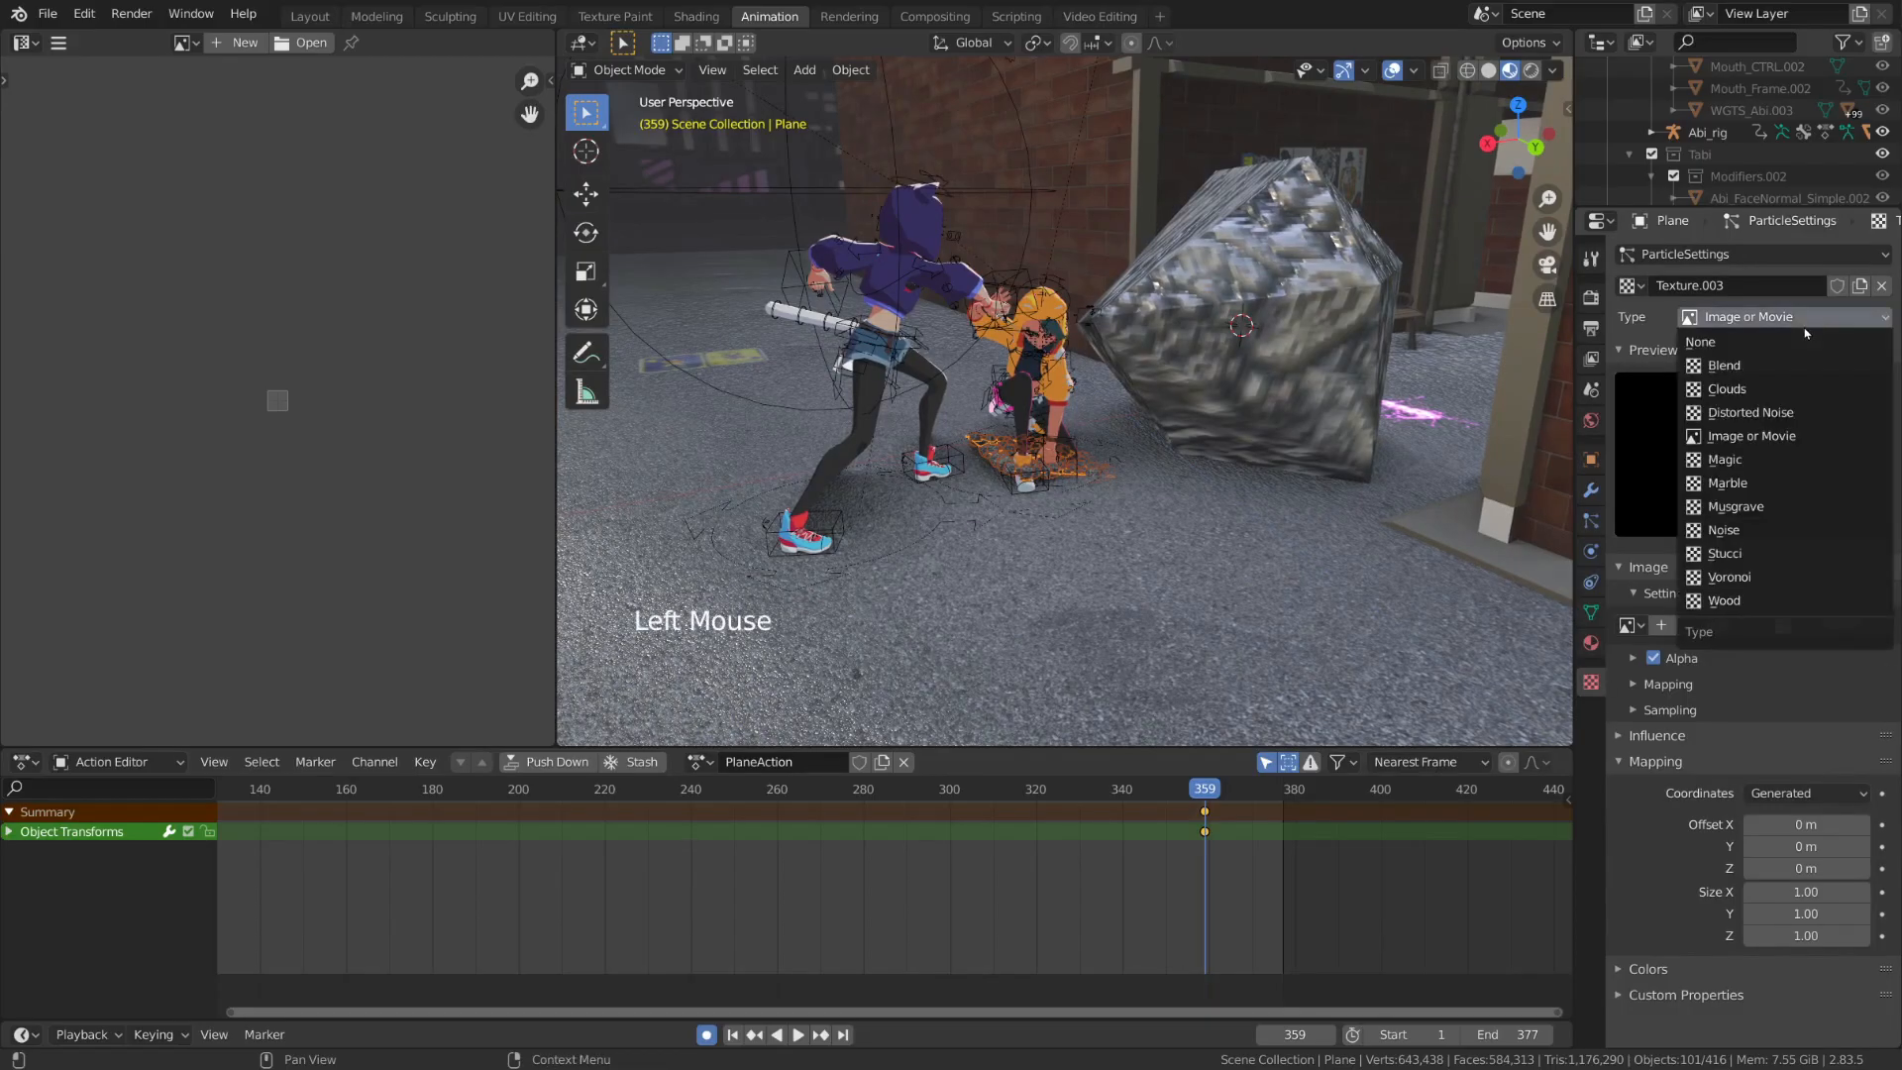
pyautogui.click(1845, 374)
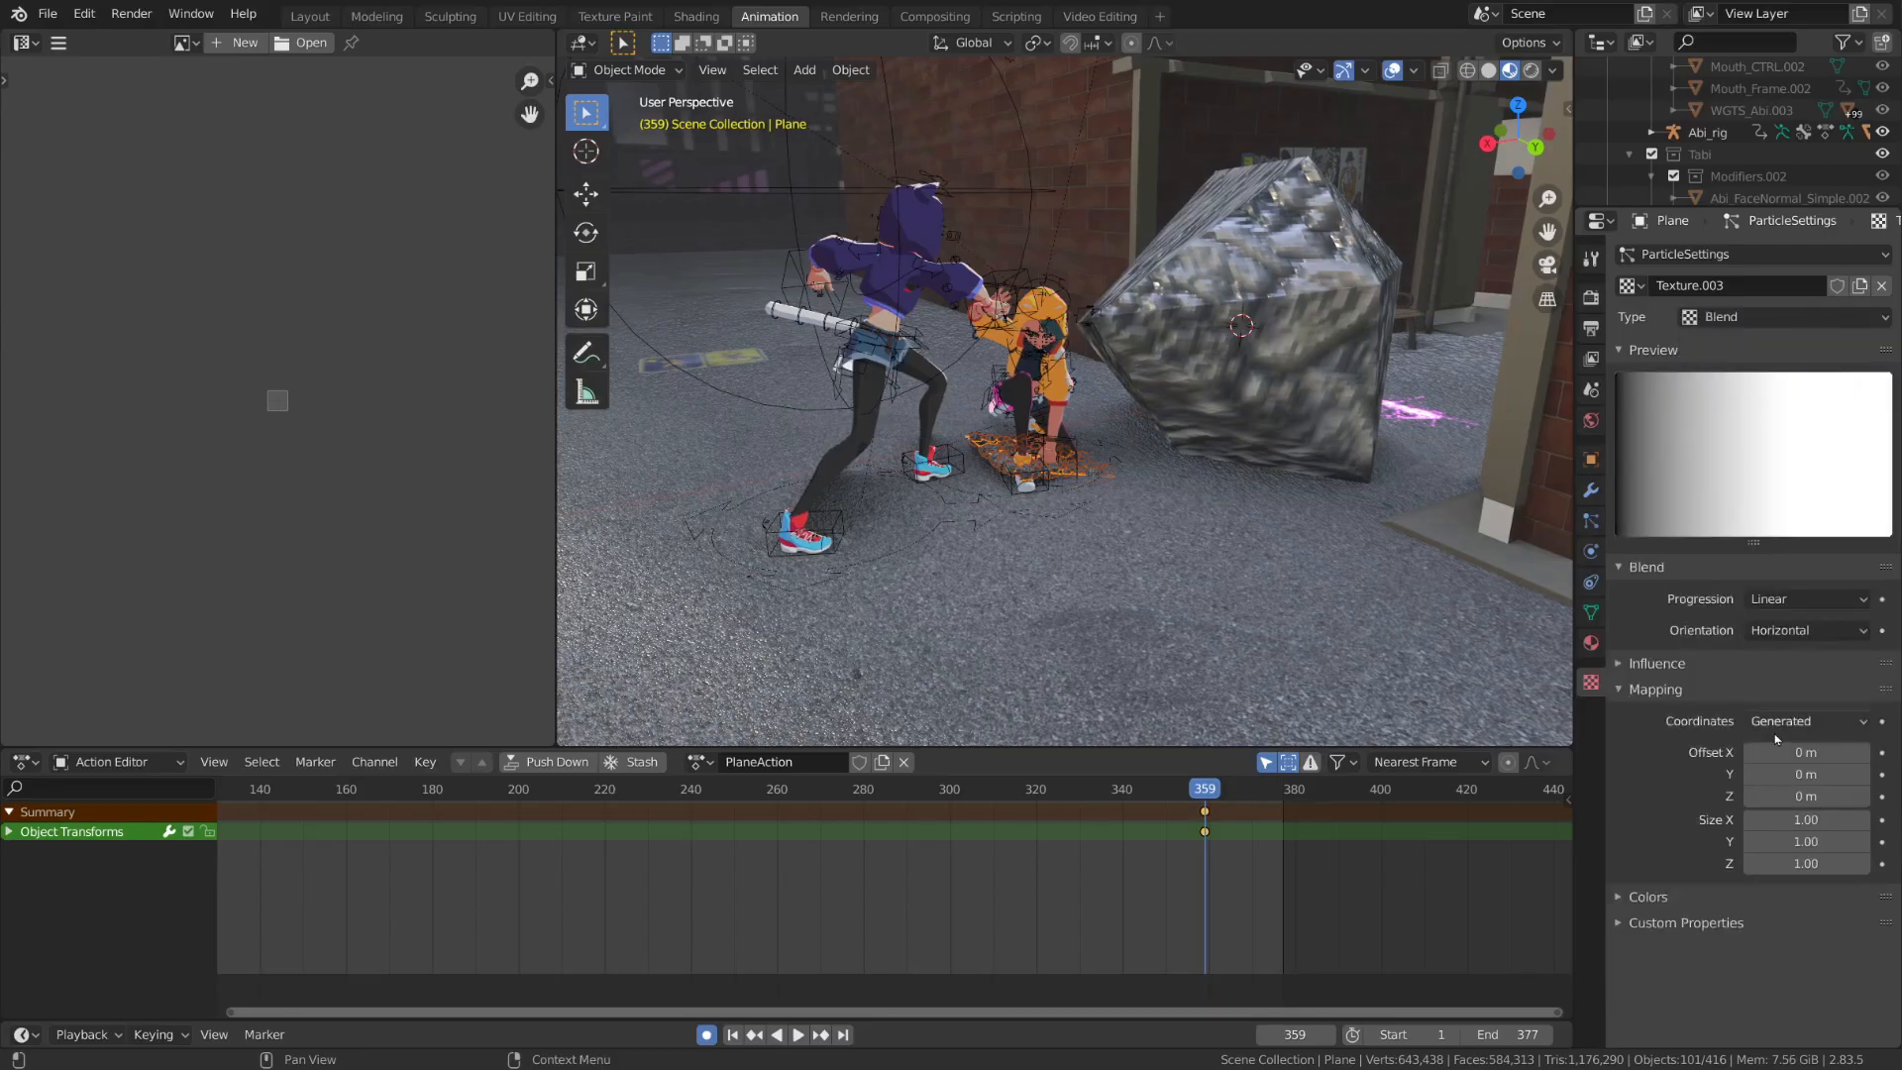
pyautogui.click(1821, 722)
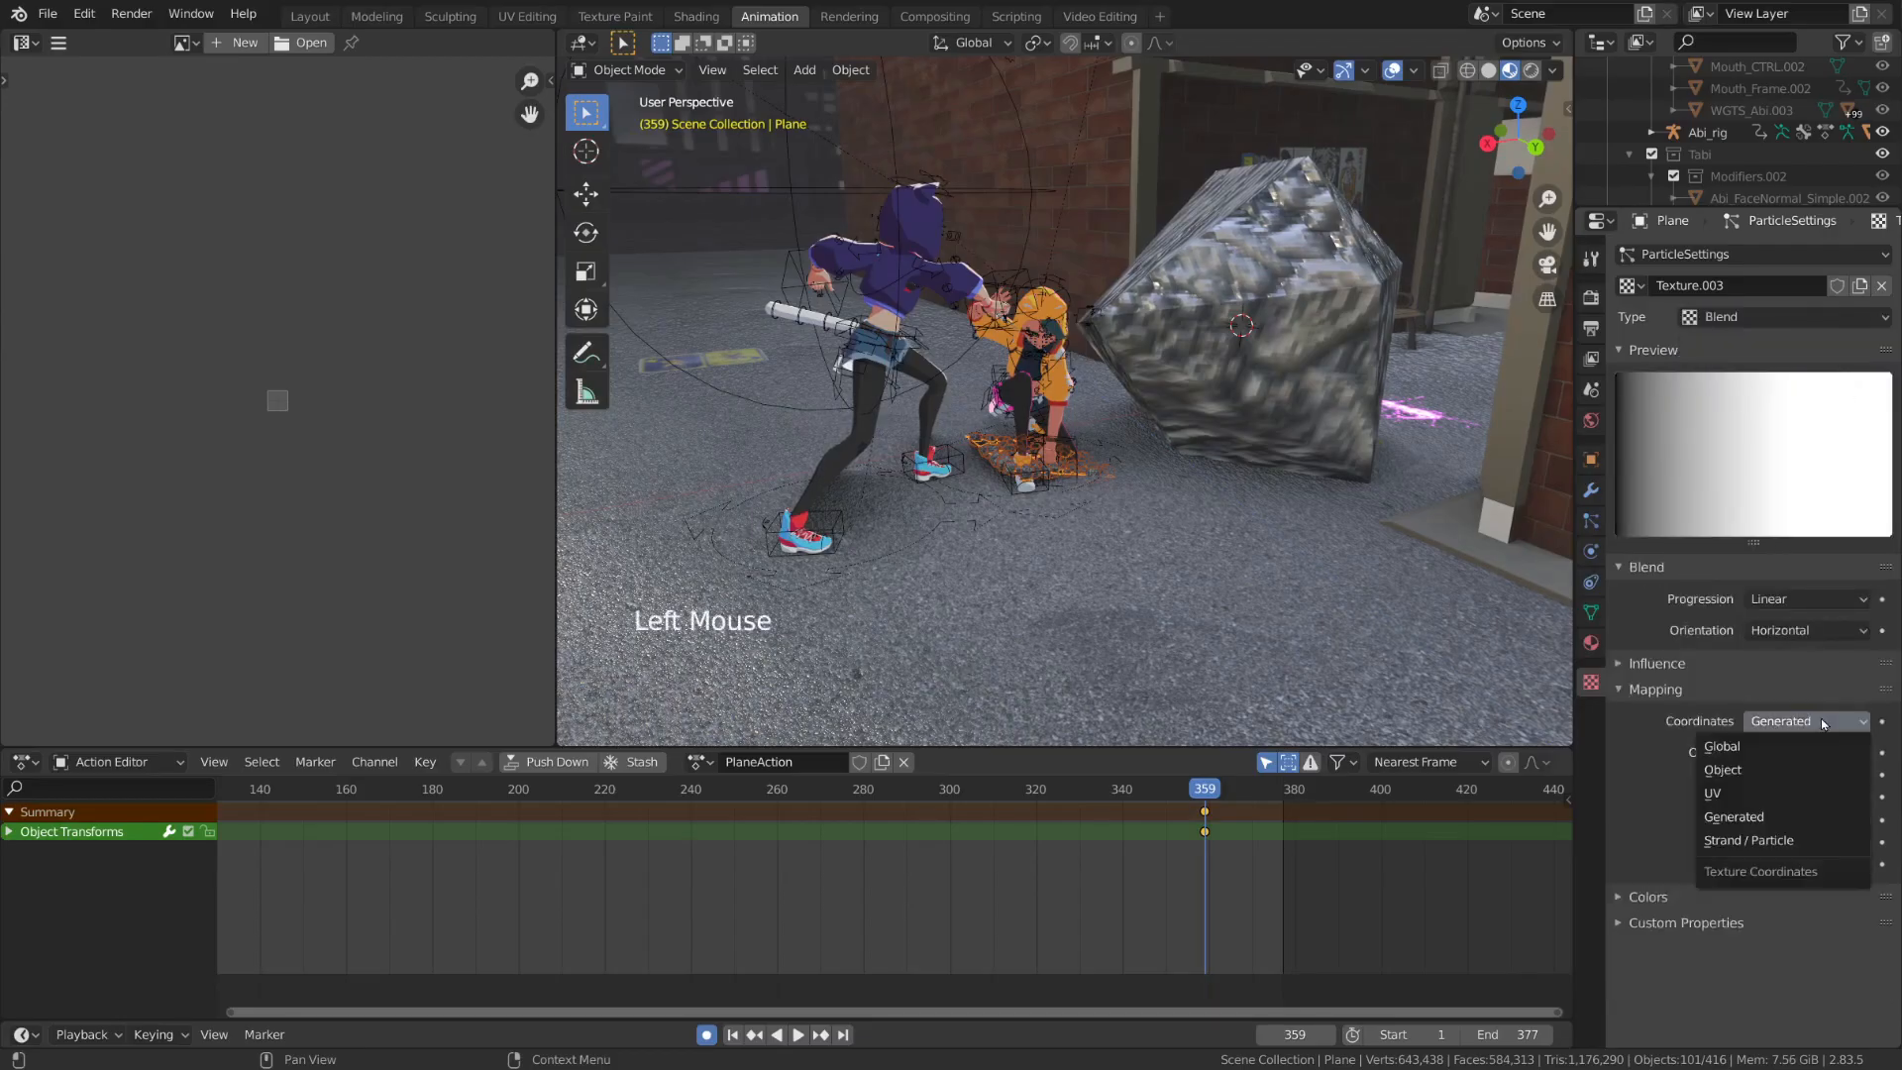
pyautogui.click(1839, 849)
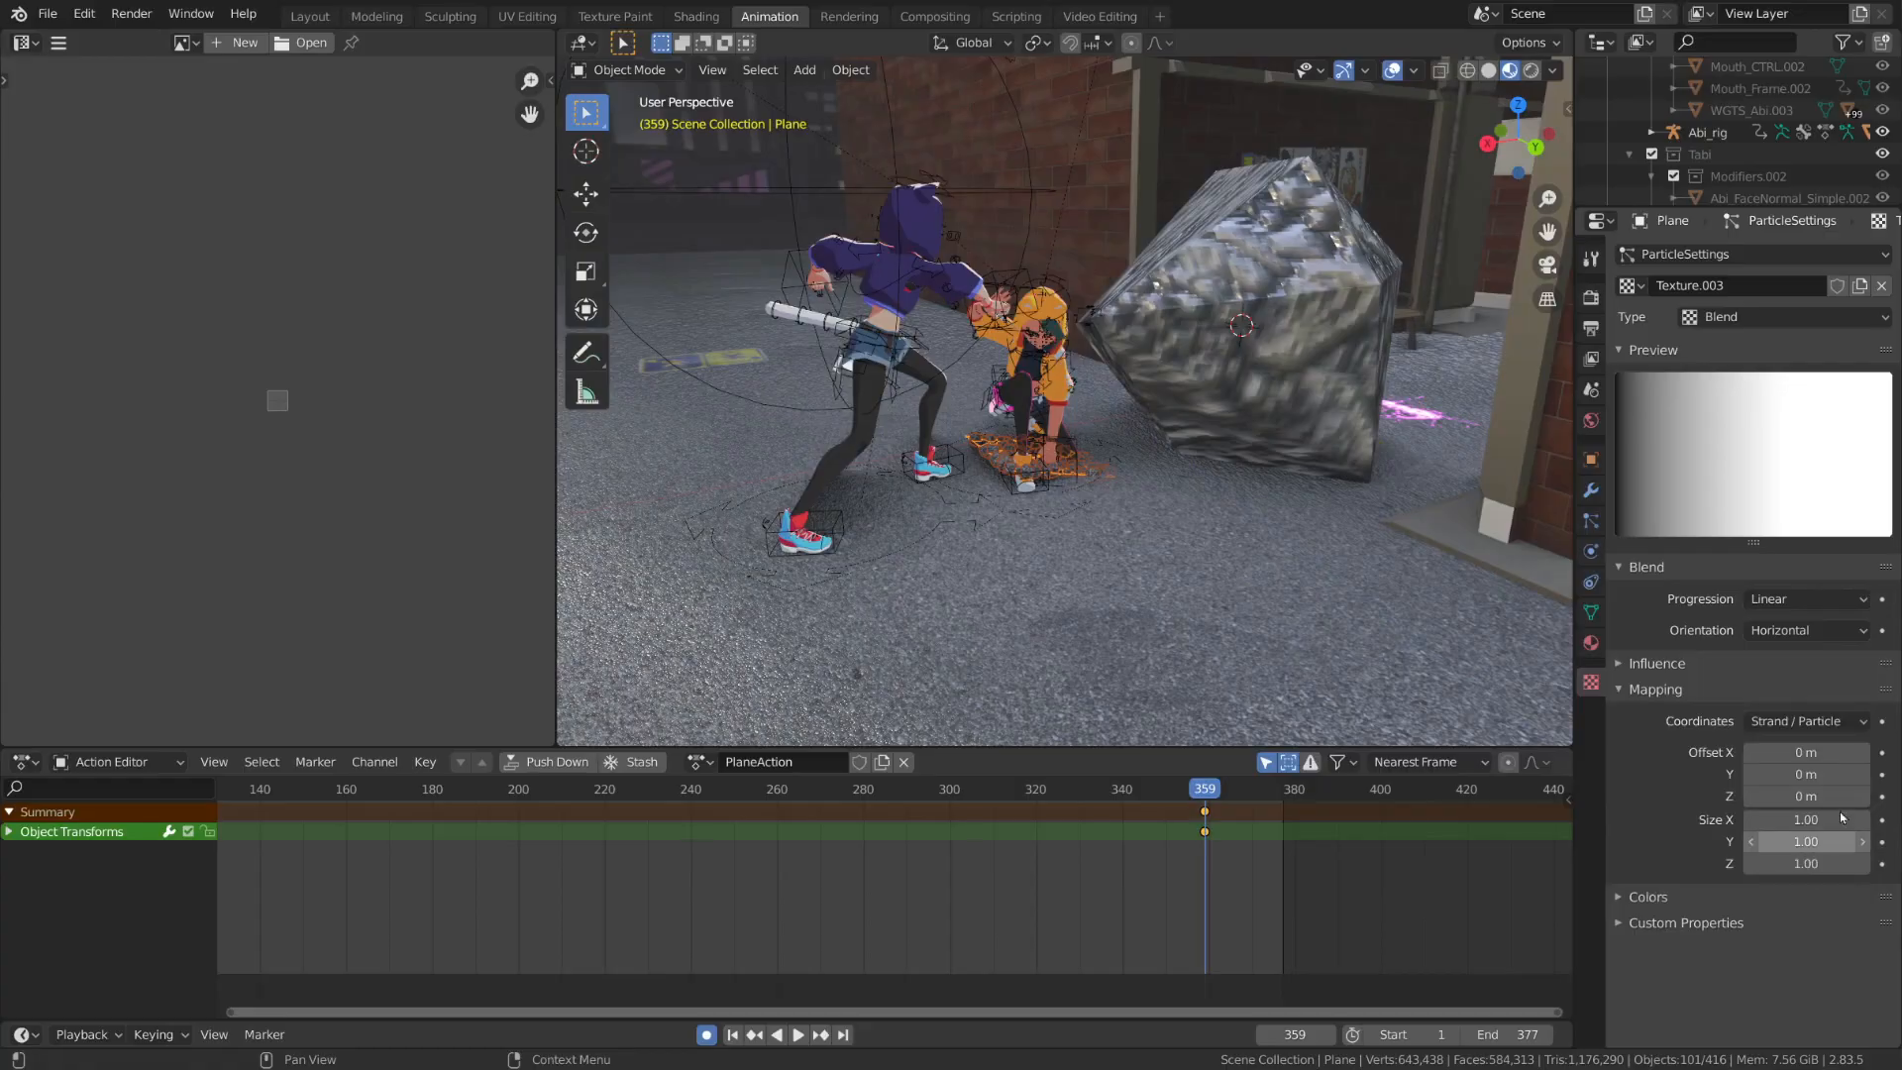
# Make the blend texture influence the particles' size only, with General Time influence turned off
pyautogui.click(1735, 673)
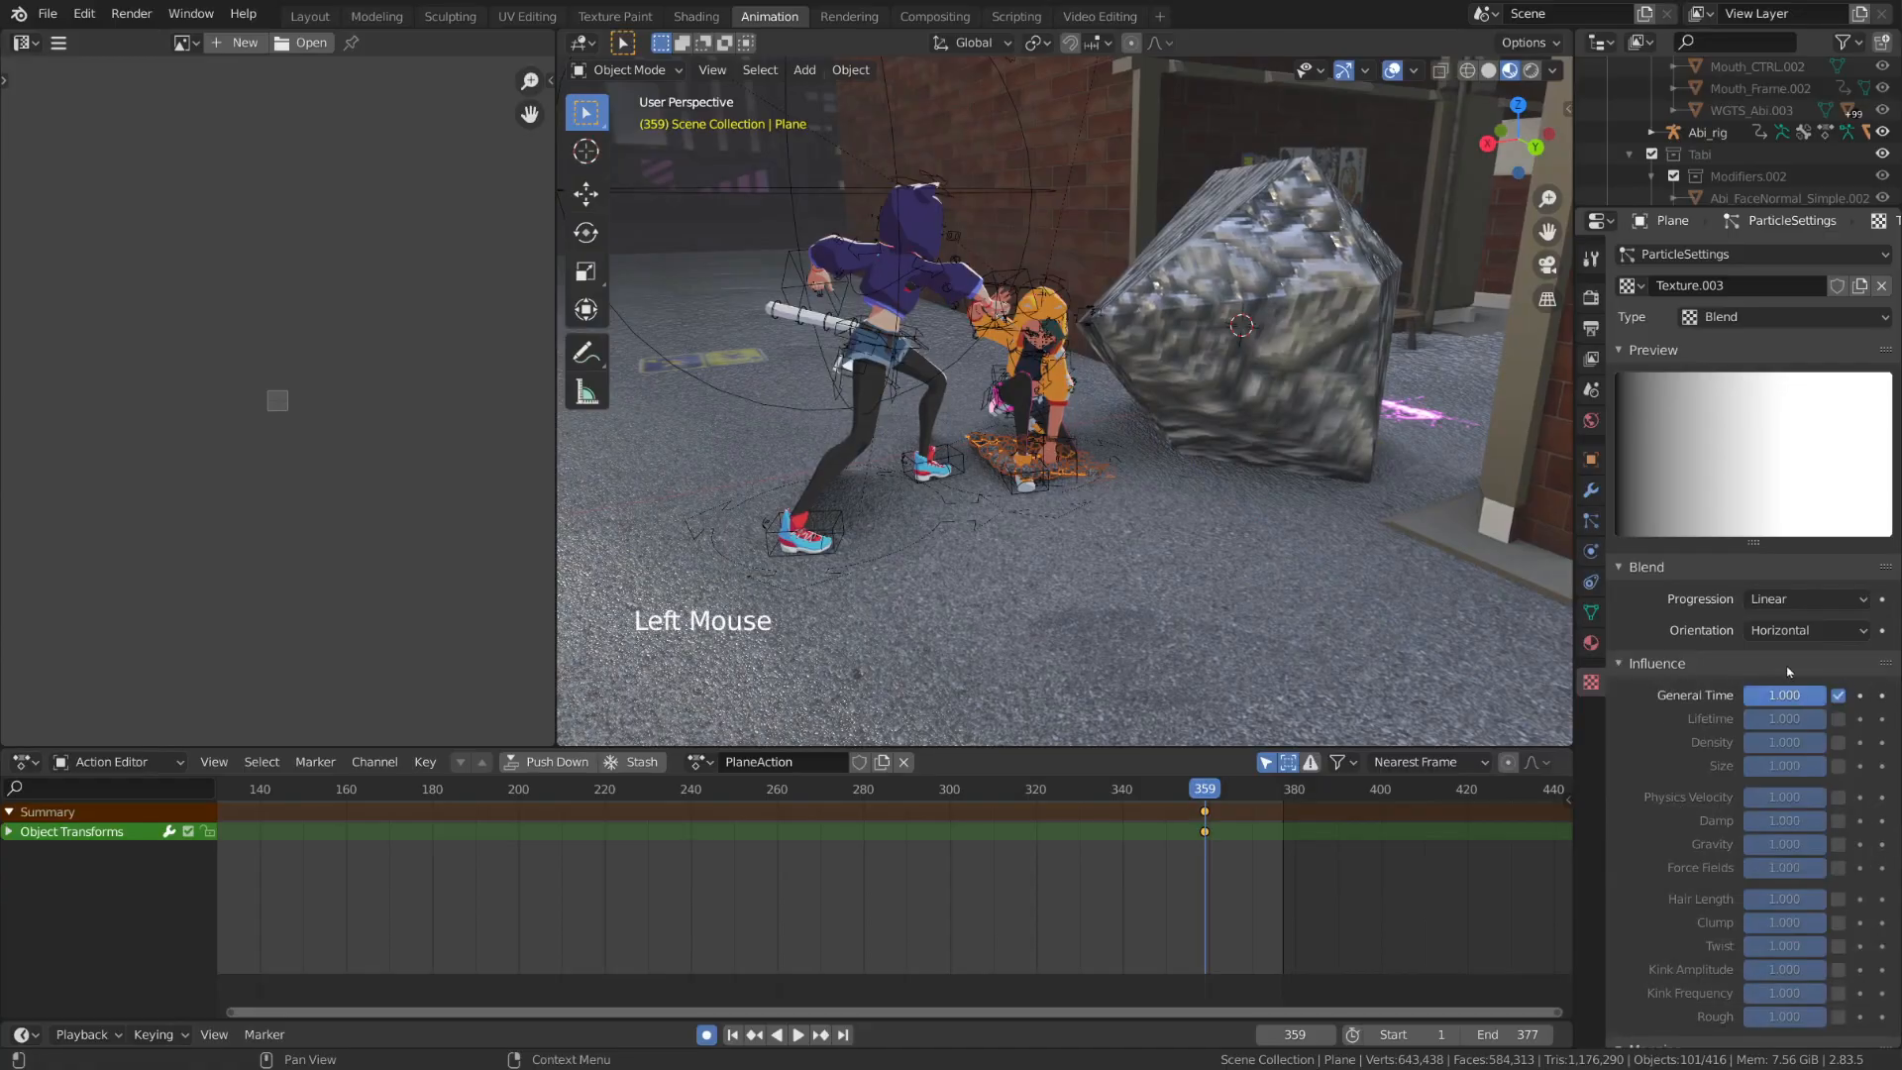
pyautogui.click(1840, 698)
pyautogui.click(1841, 769)
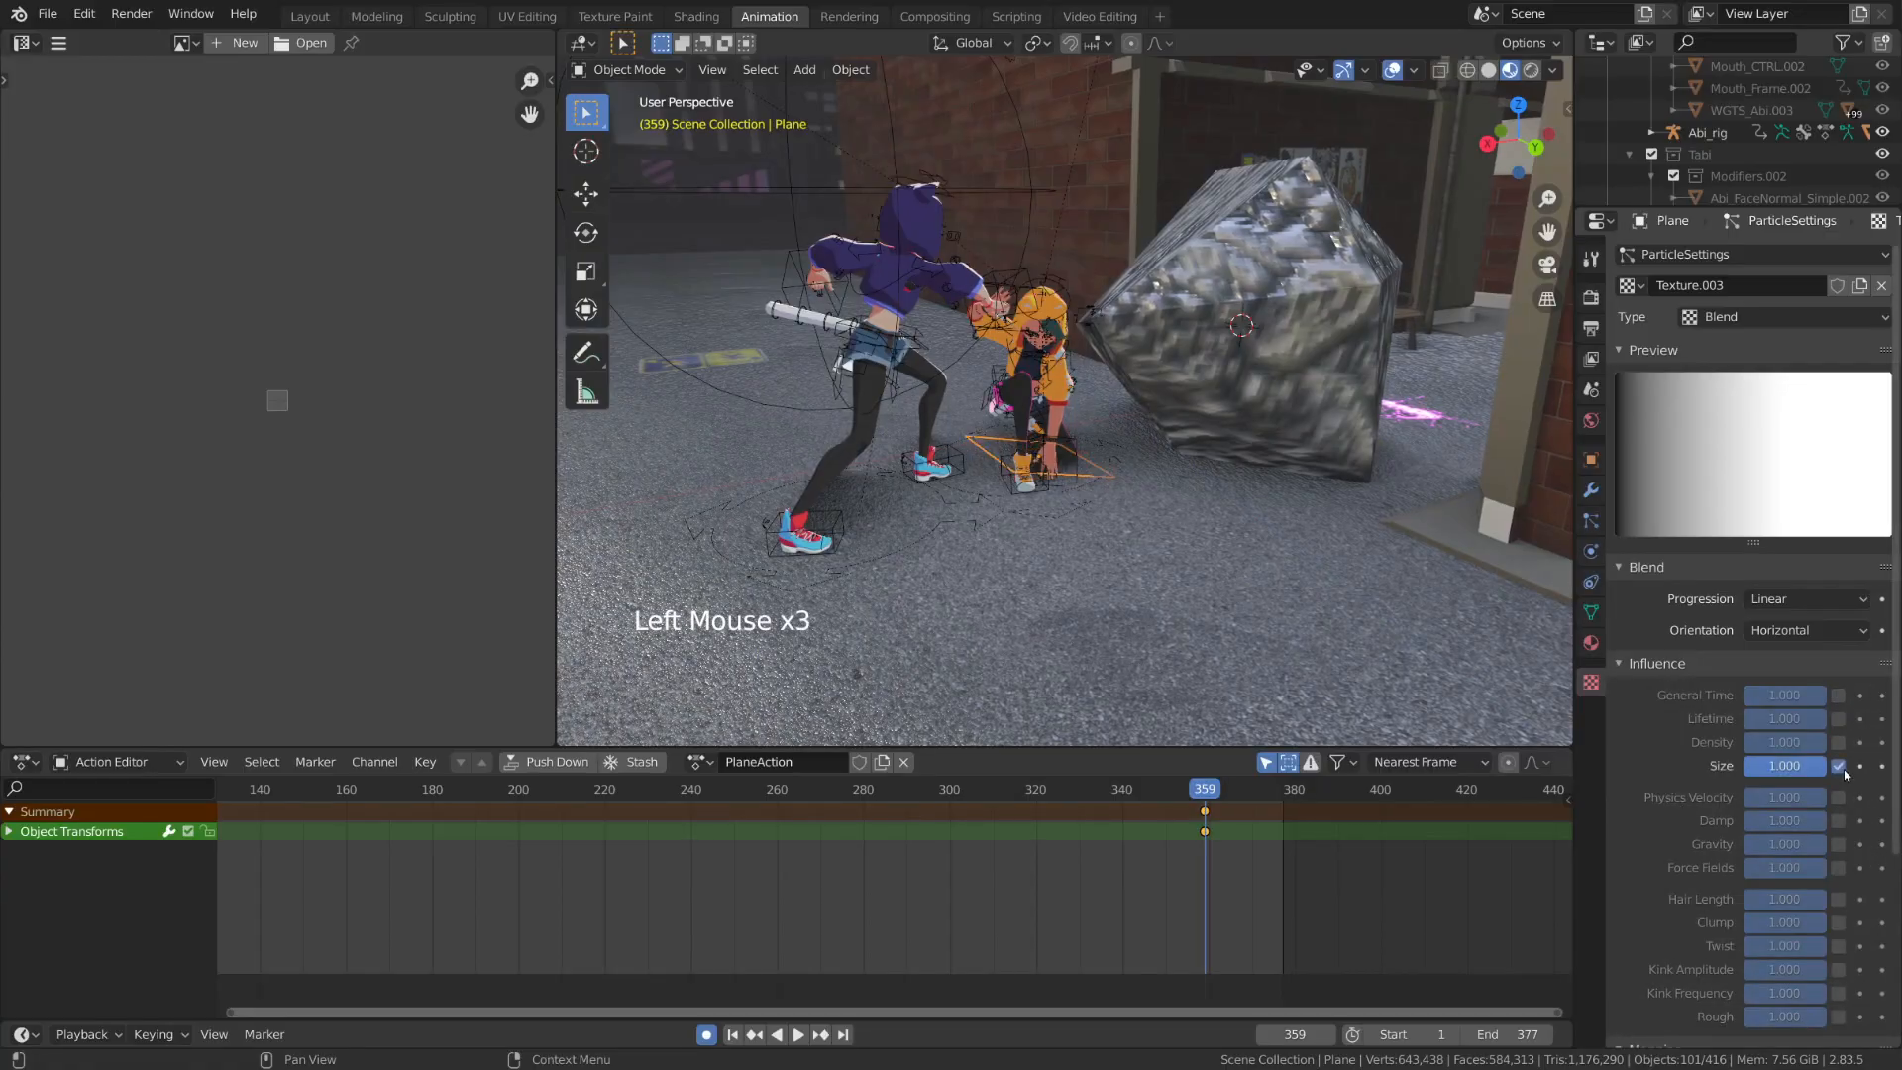
pyautogui.click(1671, 664)
# Enable the color ramp in the blend texture's color settings
pyautogui.click(1675, 897)
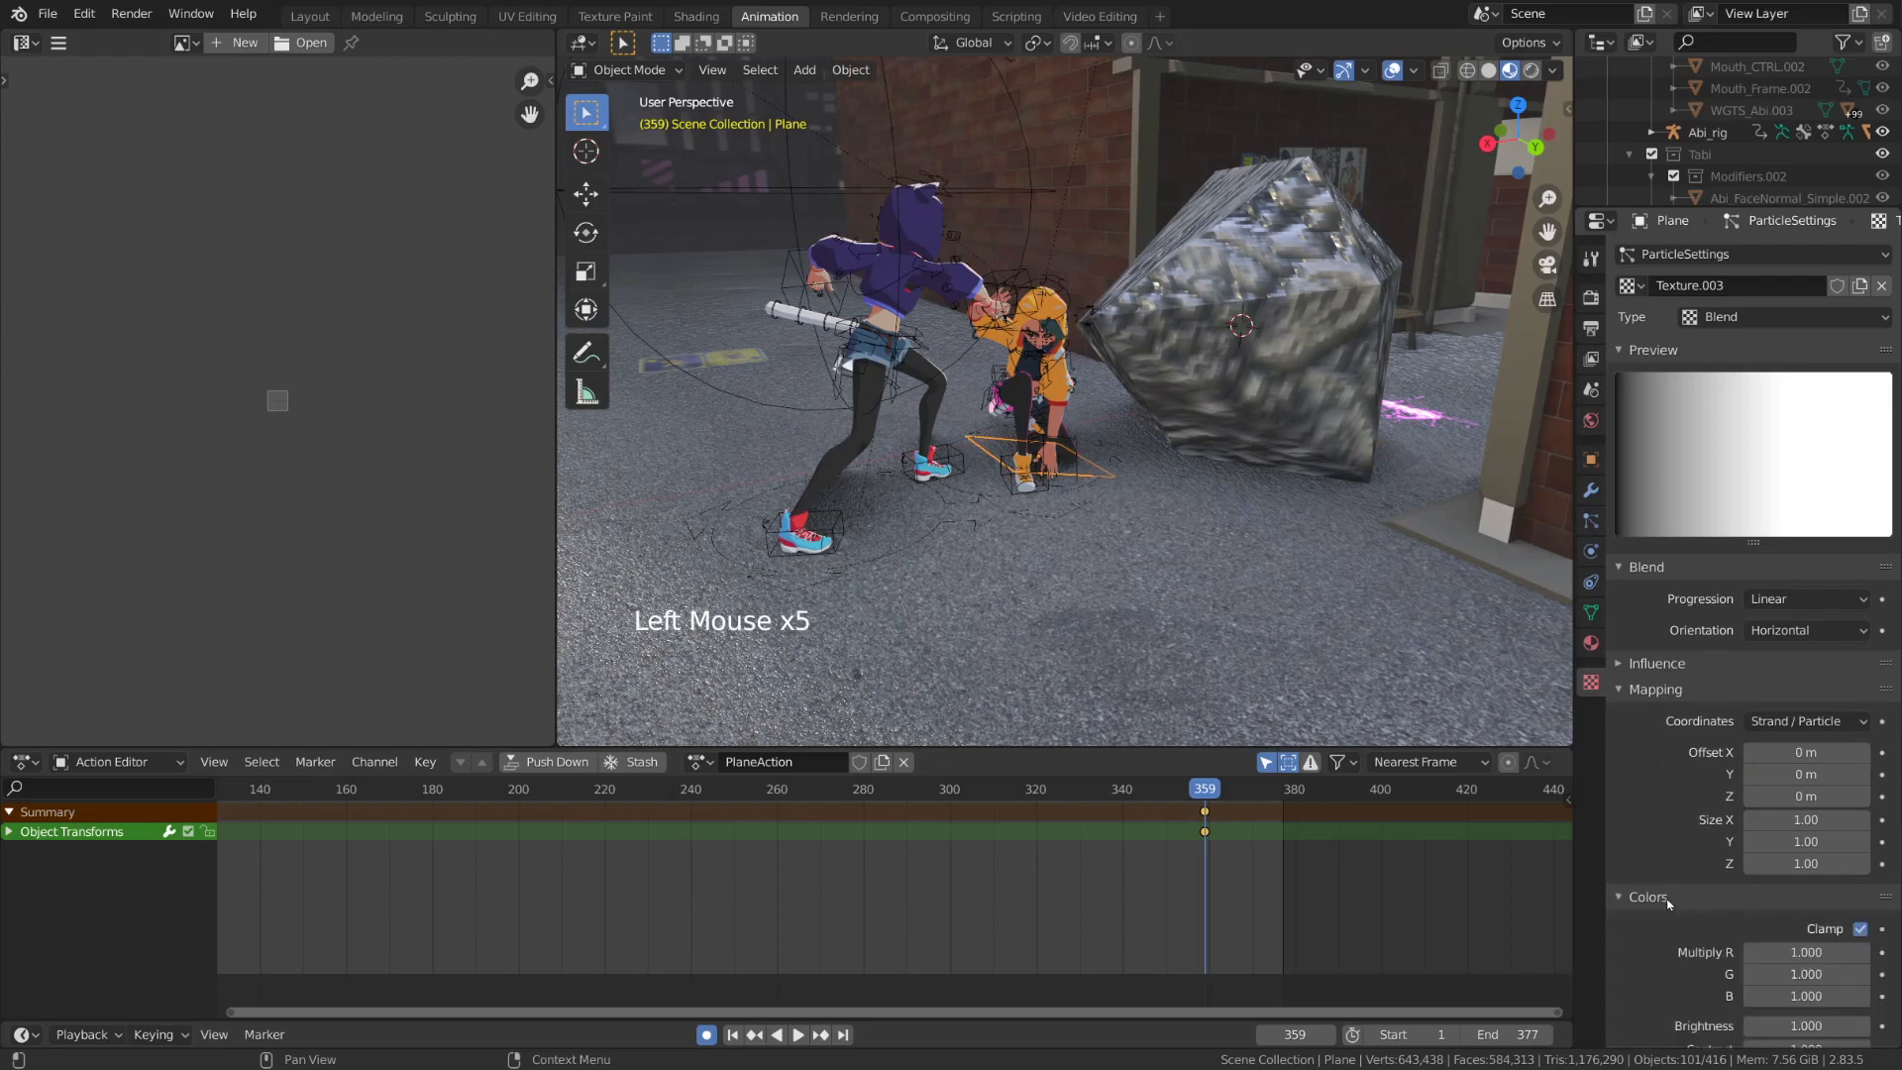
pyautogui.moveTo(1736, 583); pyautogui.dragTo(1735, 448, button='middle')
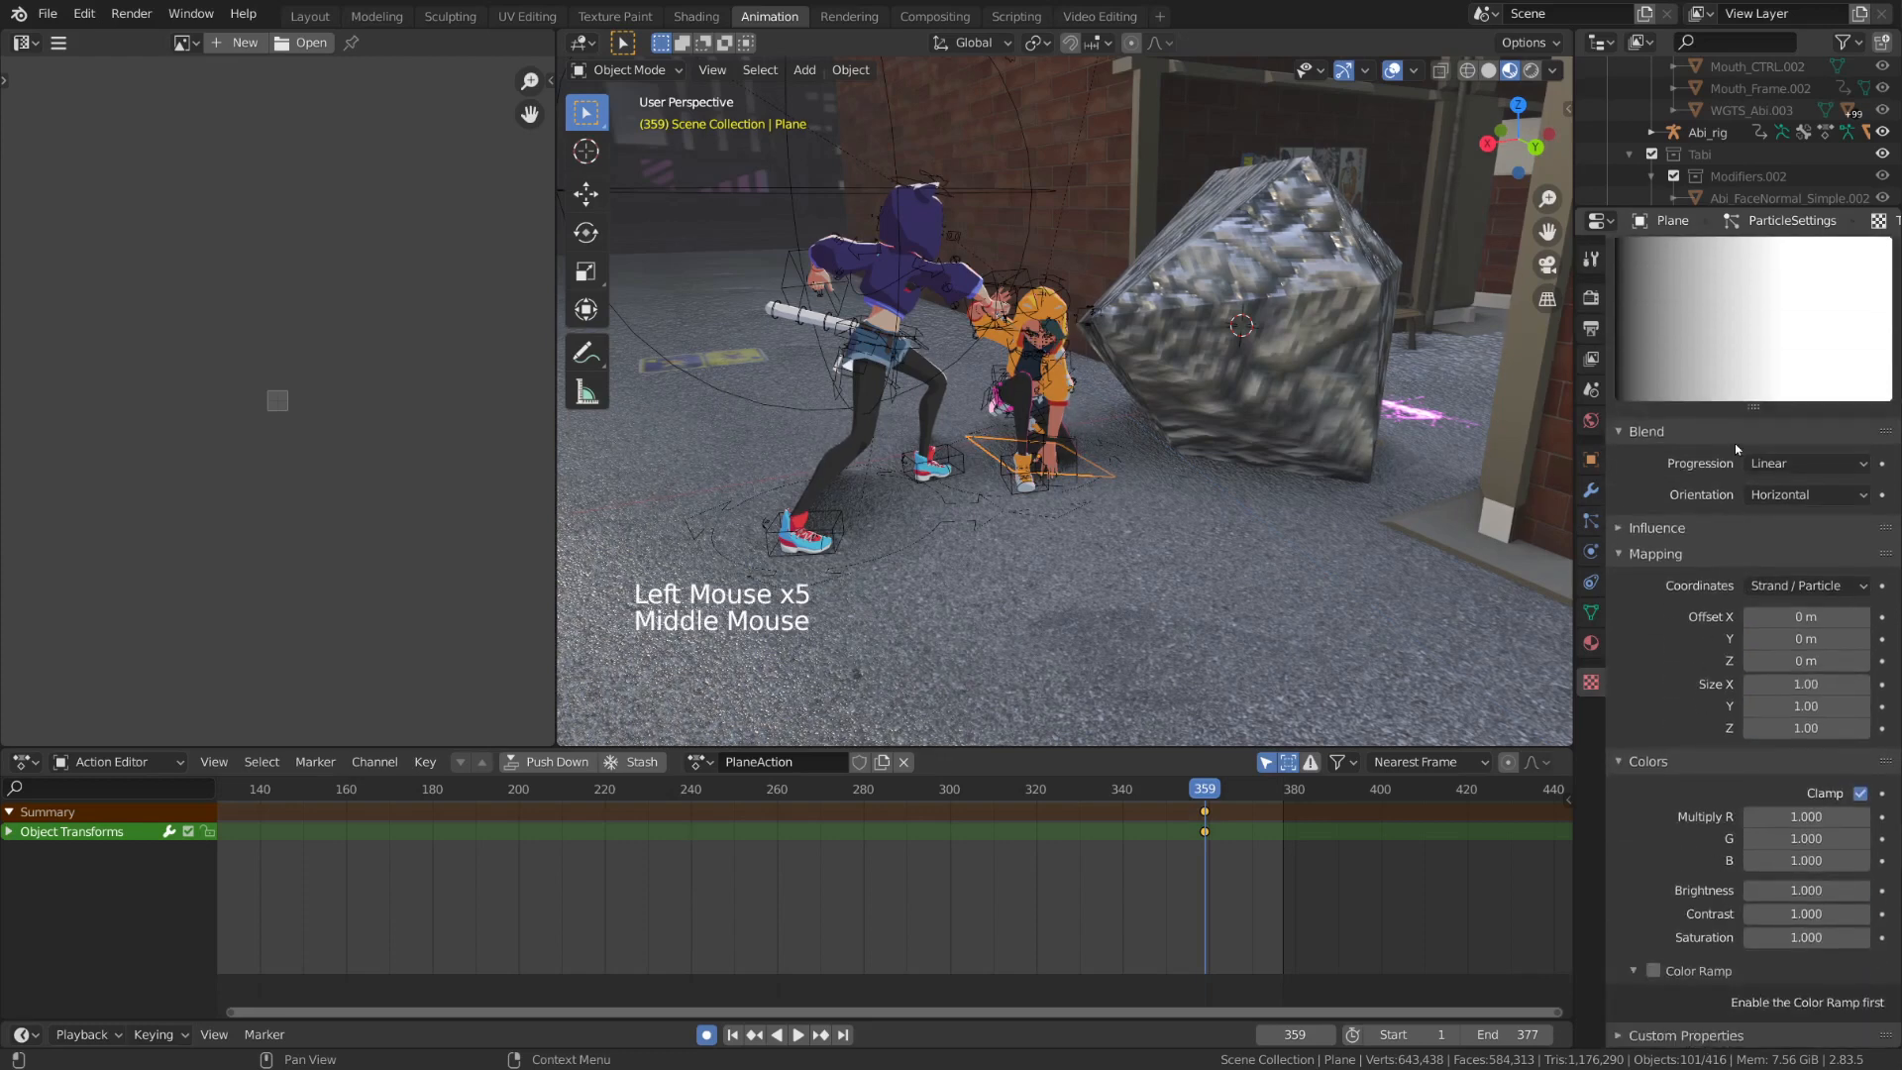
pyautogui.click(1653, 971)
pyautogui.moveTo(1738, 693); pyautogui.dragTo(1738, 632, button='middle')
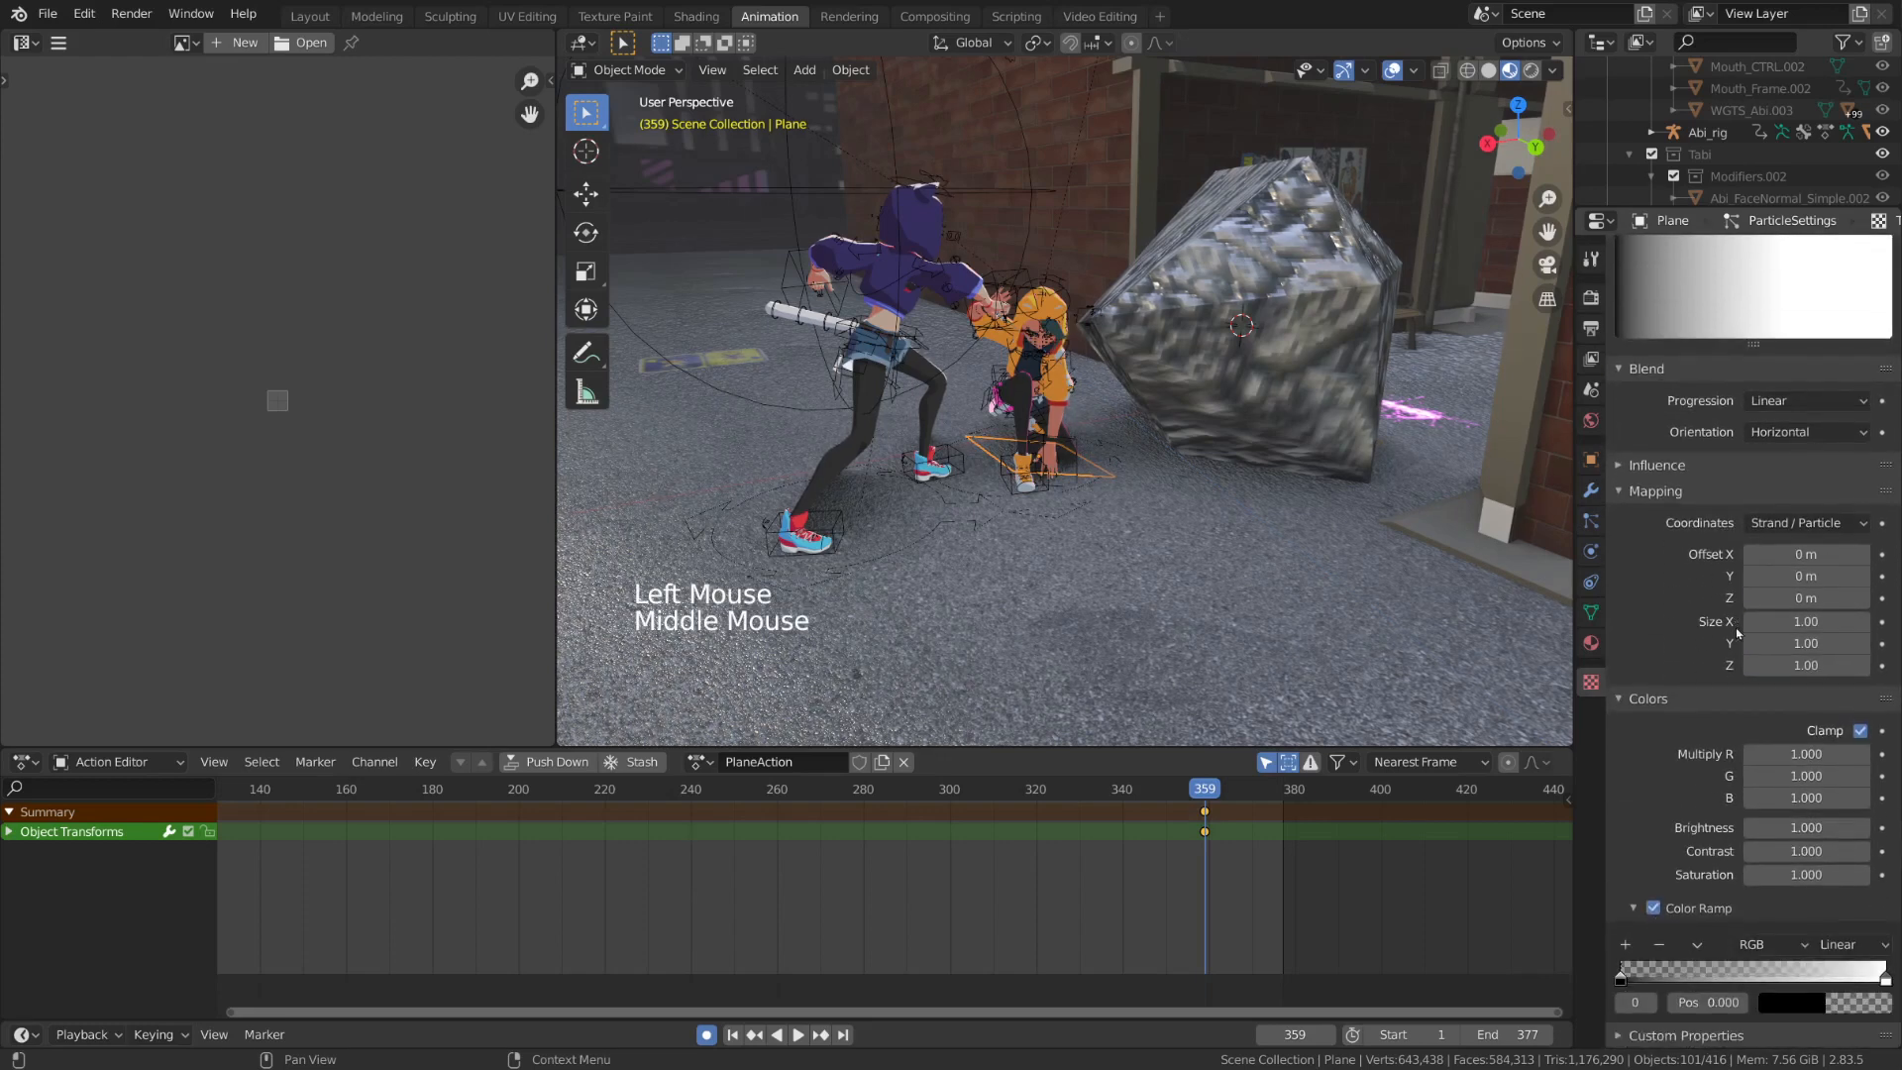
# Recolor the color ramp's first stop to white and its second stop to black
pyautogui.click(1795, 1005)
pyautogui.moveTo(1764, 971); pyautogui.dragTo(1847, 971)
pyautogui.moveTo(1875, 847); pyautogui.dragTo(1874, 706)
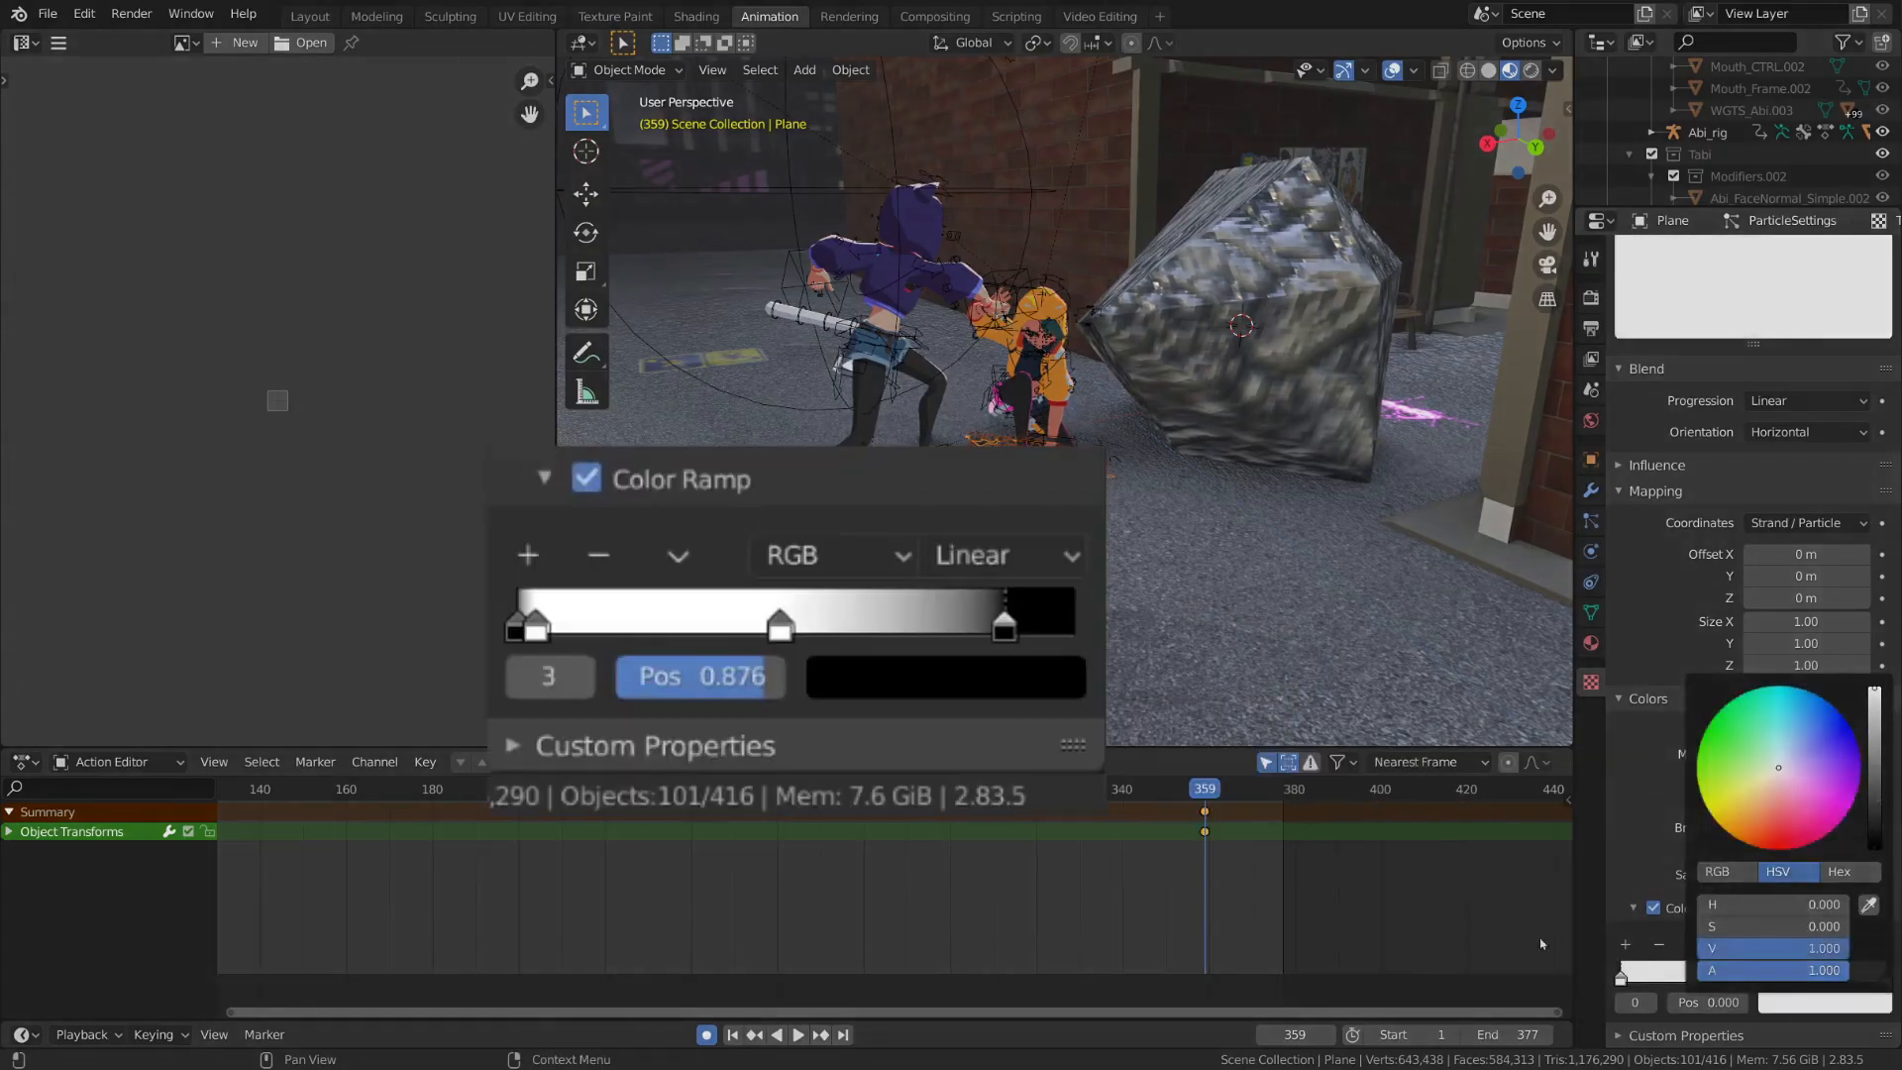
pyautogui.moveTo(1648, 983); pyautogui.dragTo(1652, 984)
pyautogui.click(1825, 1003)
pyautogui.moveTo(1875, 706); pyautogui.dragTo(1874, 852)
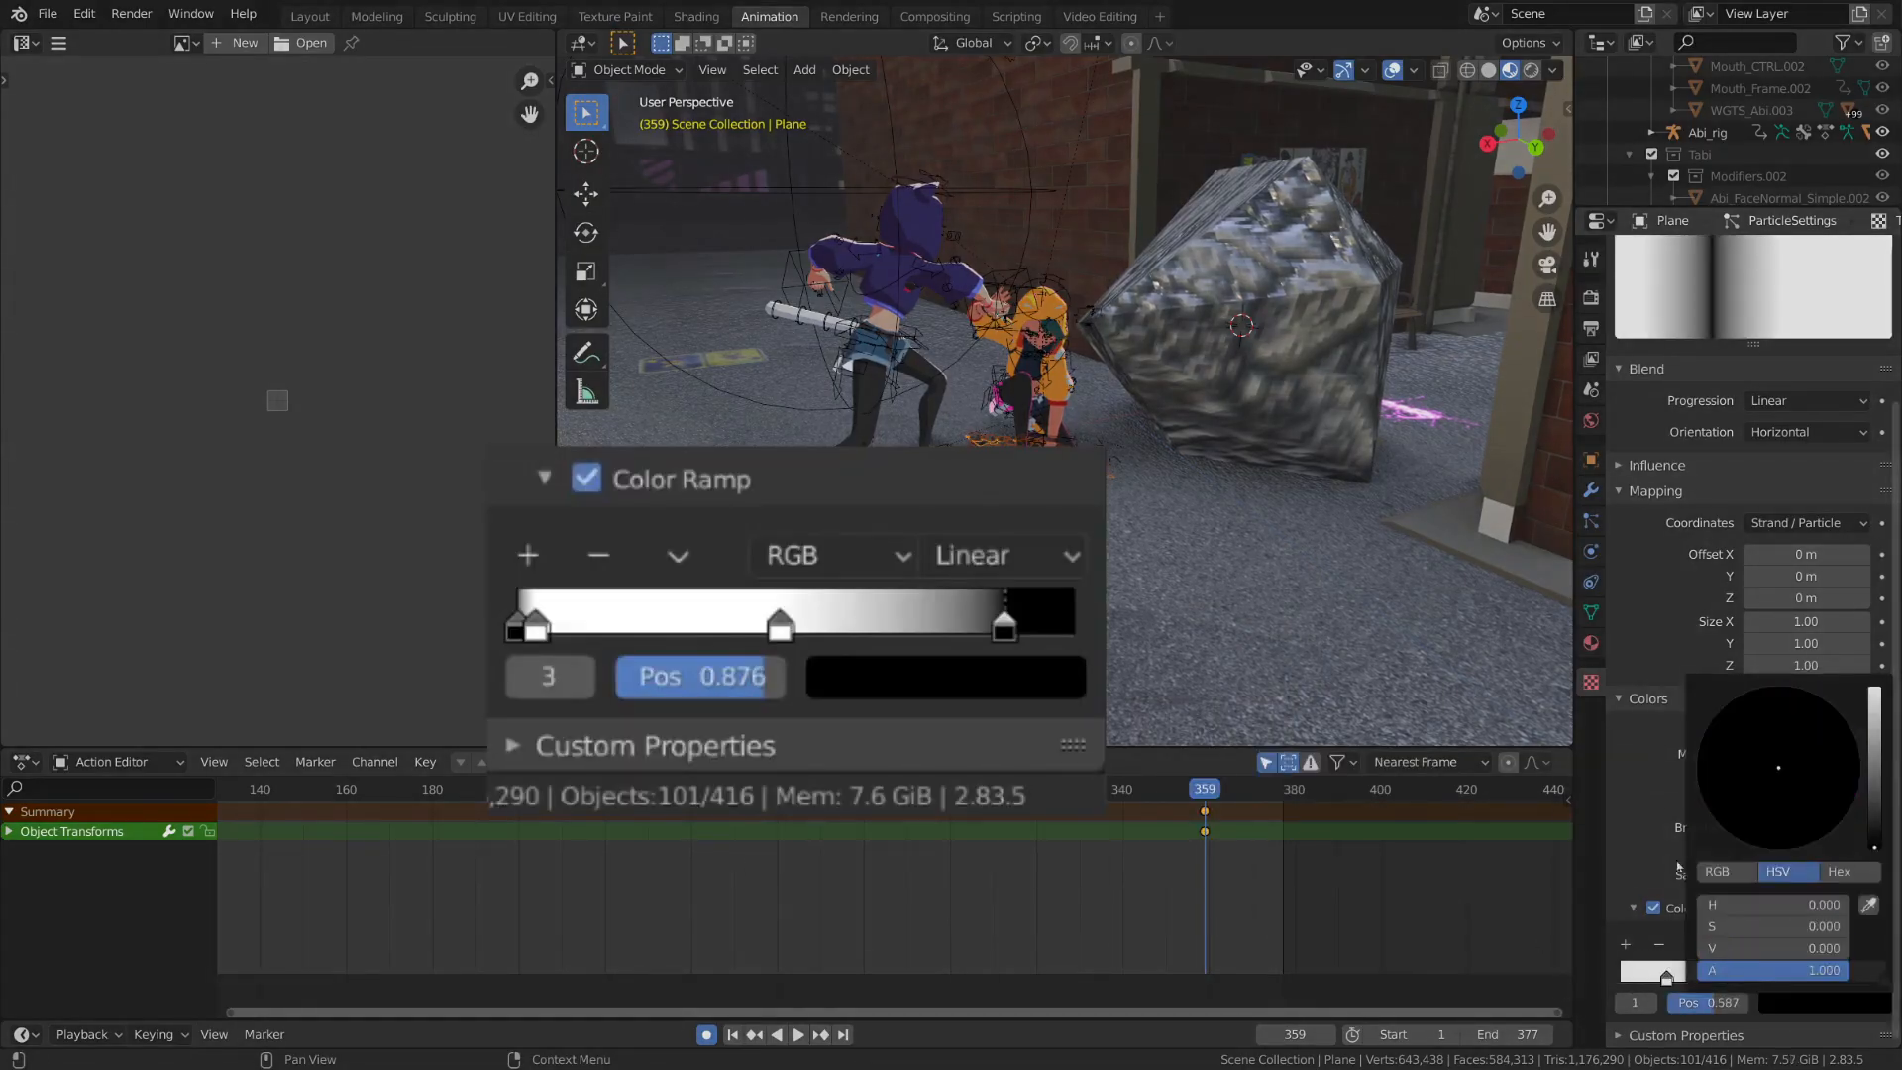
# Add stops to the color ramp so it runs black, white, white, black, and preview the burst
pyautogui.moveTo(1780, 976); pyautogui.dragTo(1626, 980)
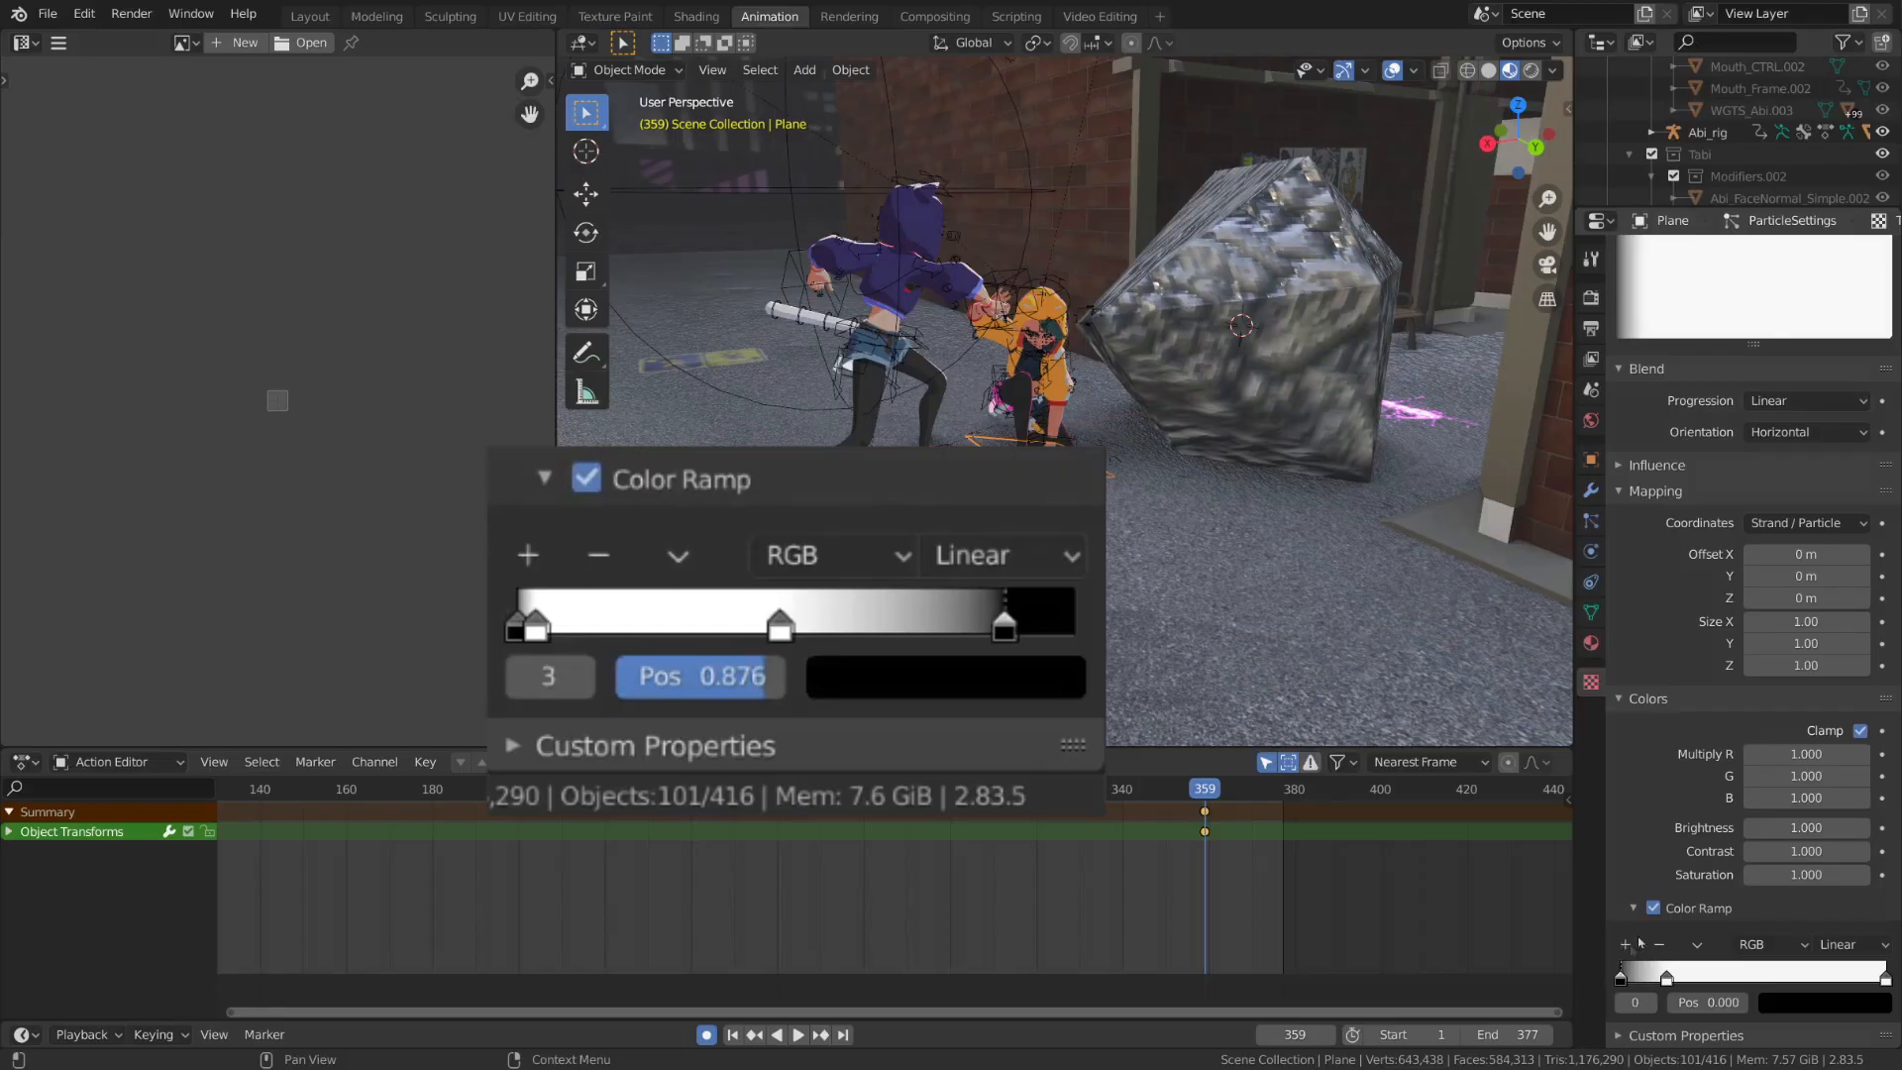
pyautogui.click(1627, 944)
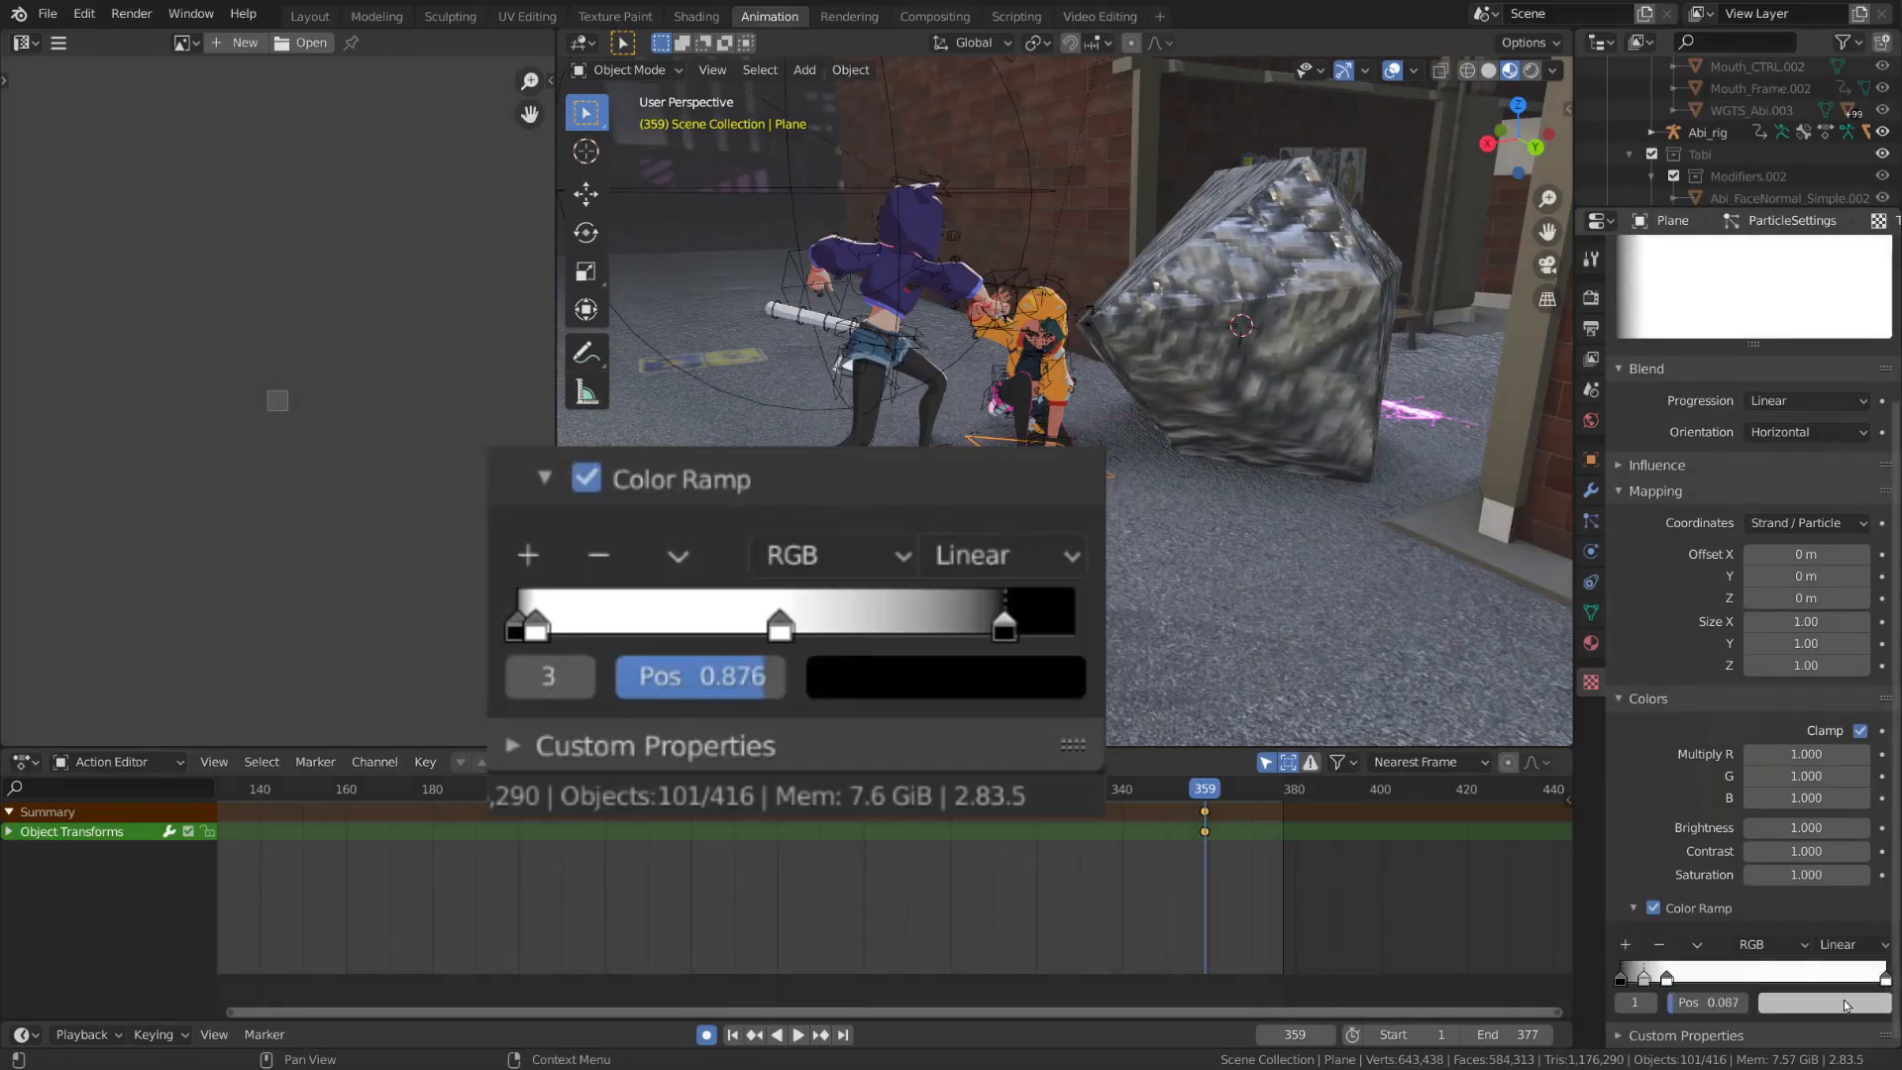
pyautogui.click(1823, 1002)
pyautogui.moveTo(1873, 749); pyautogui.dragTo(1872, 853)
pyautogui.moveTo(1645, 979); pyautogui.dragTo(1839, 979)
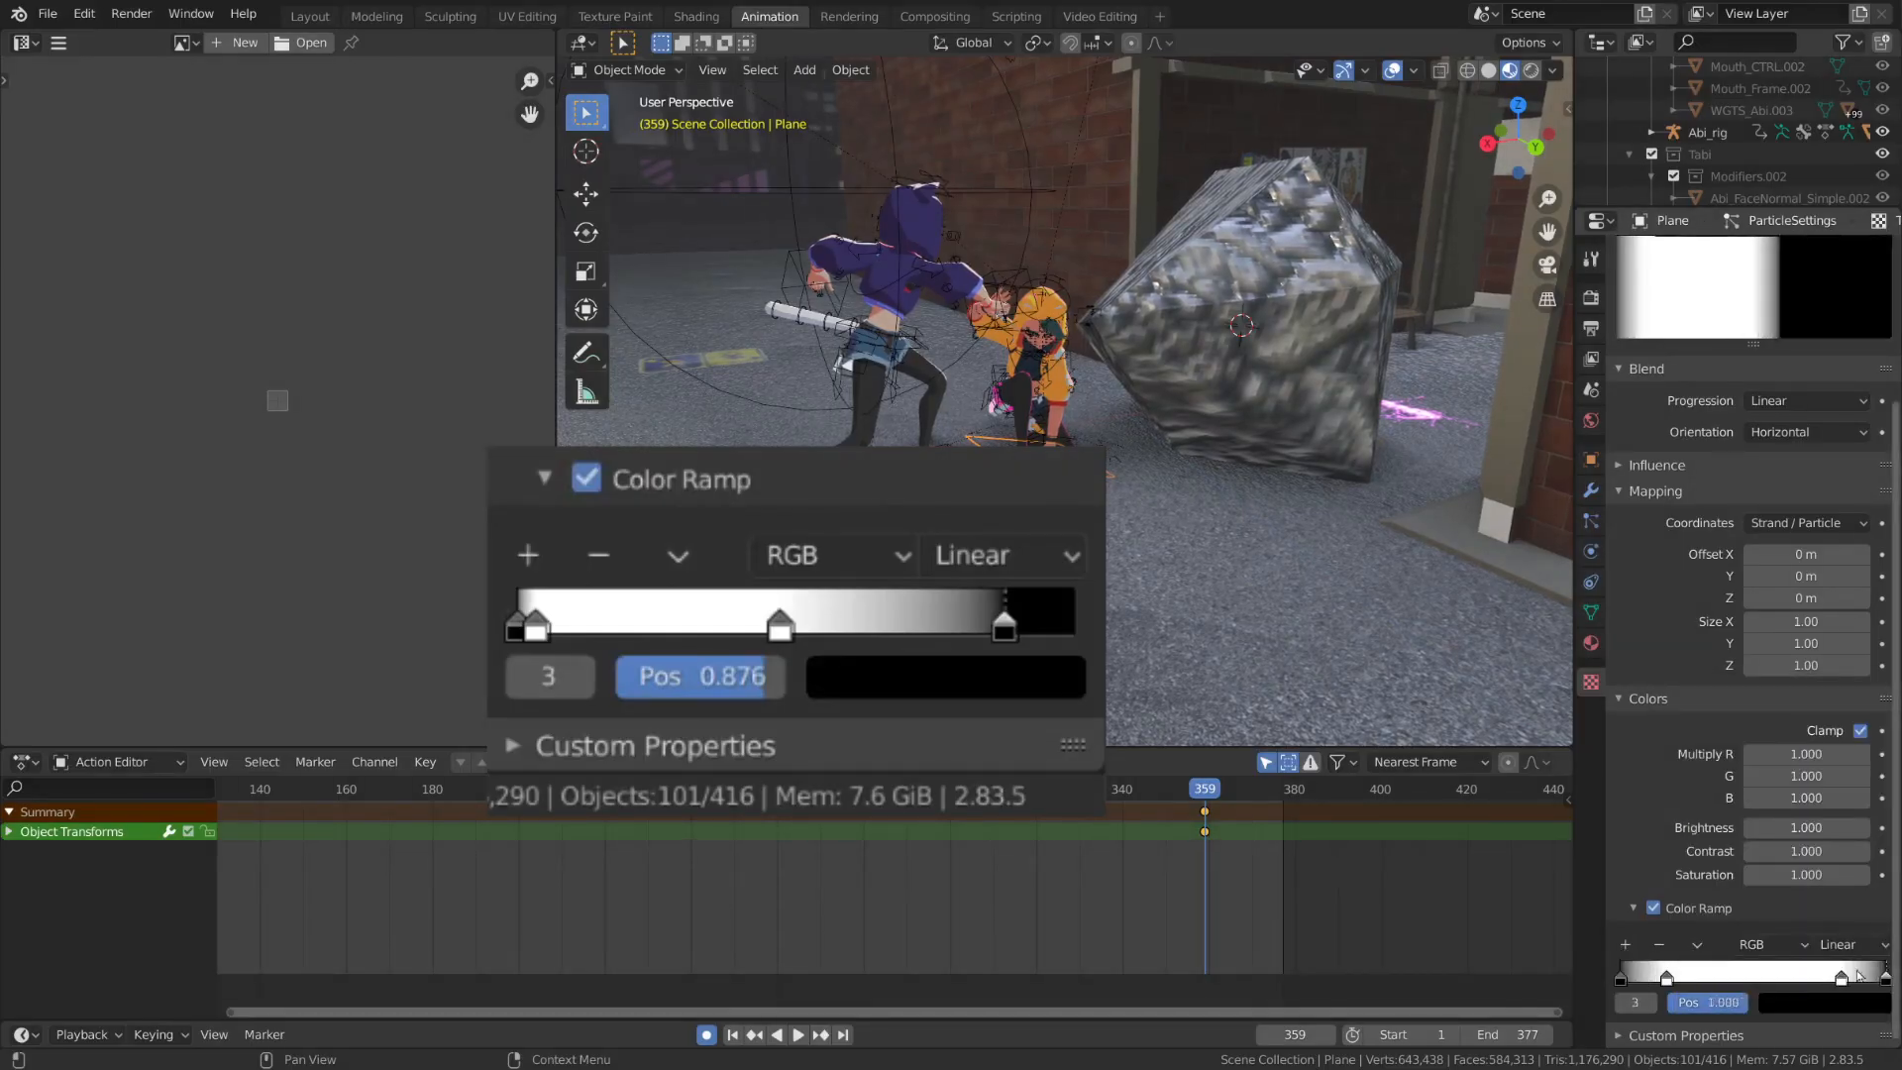
pyautogui.press('space')
pyautogui.press('Escape')
# Reposition the color ramp stops, with the first white stop at 0.034 and the last black stop at 0.876
pyautogui.moveTo(1667, 979); pyautogui.dragTo(1629, 979)
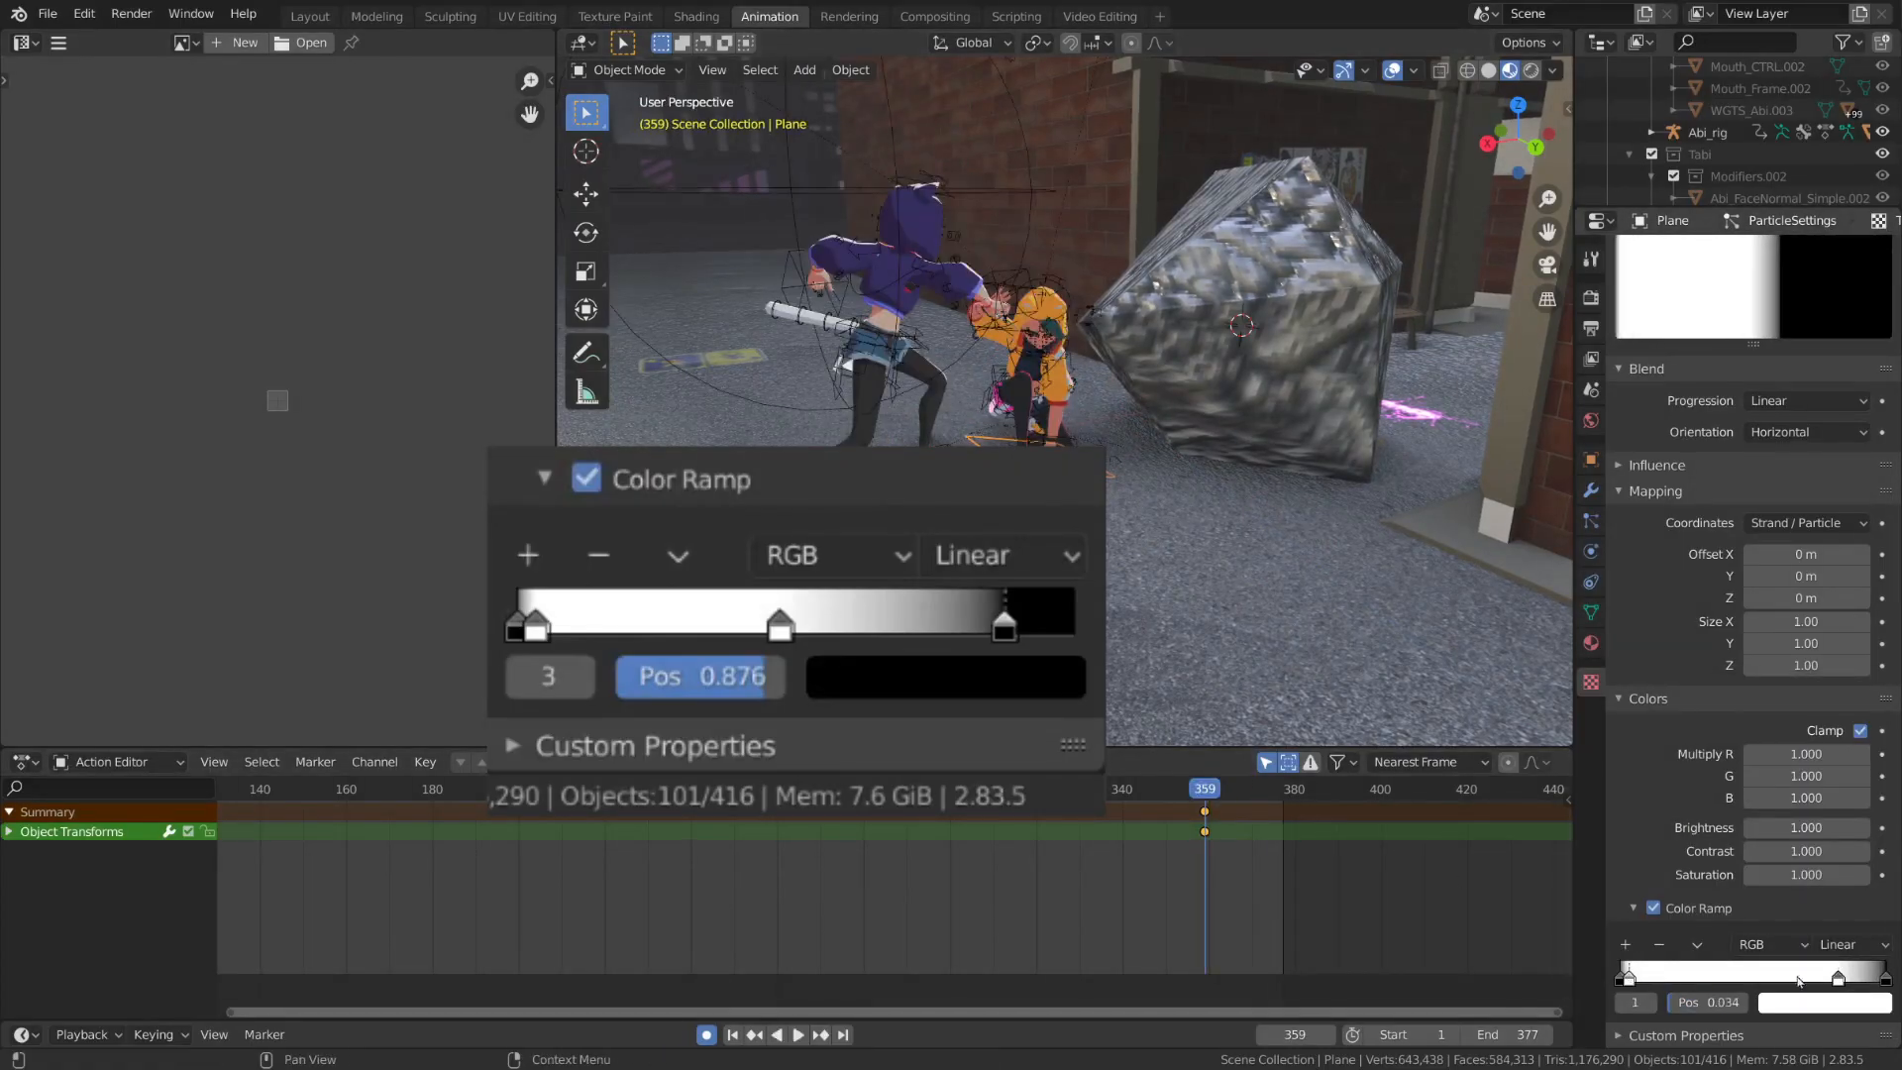
pyautogui.moveTo(1839, 979); pyautogui.dragTo(1705, 979)
pyautogui.press('space')
pyautogui.press('Escape')
pyautogui.moveTo(1885, 979); pyautogui.dragTo(1819, 979)
pyautogui.moveTo(1706, 979); pyautogui.dragTo(1863, 981)
# Play back and scrub the burst to check how the particle size changes over its lifetime
pyautogui.press('space')
pyautogui.press('Escape')
pyautogui.press('space')
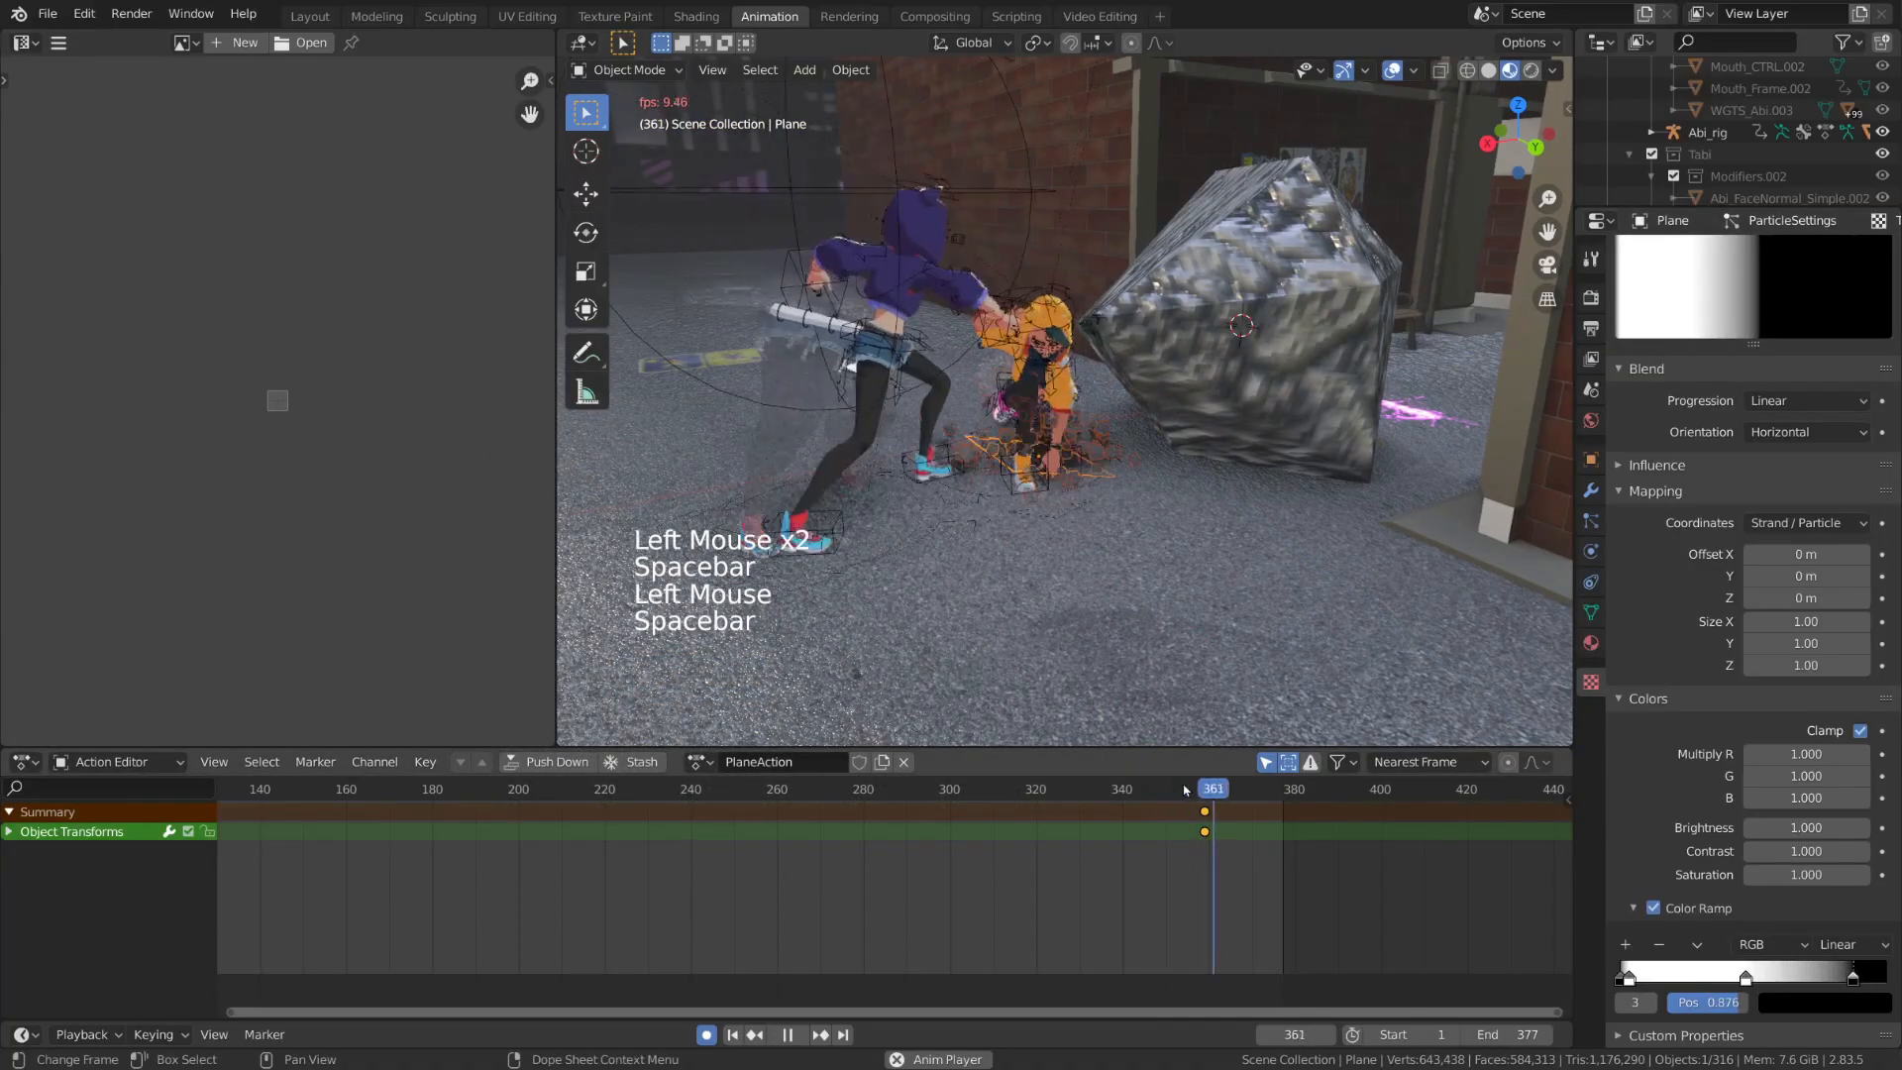
pyautogui.press('space')
pyautogui.moveTo(1199, 789); pyautogui.dragTo(1263, 792)
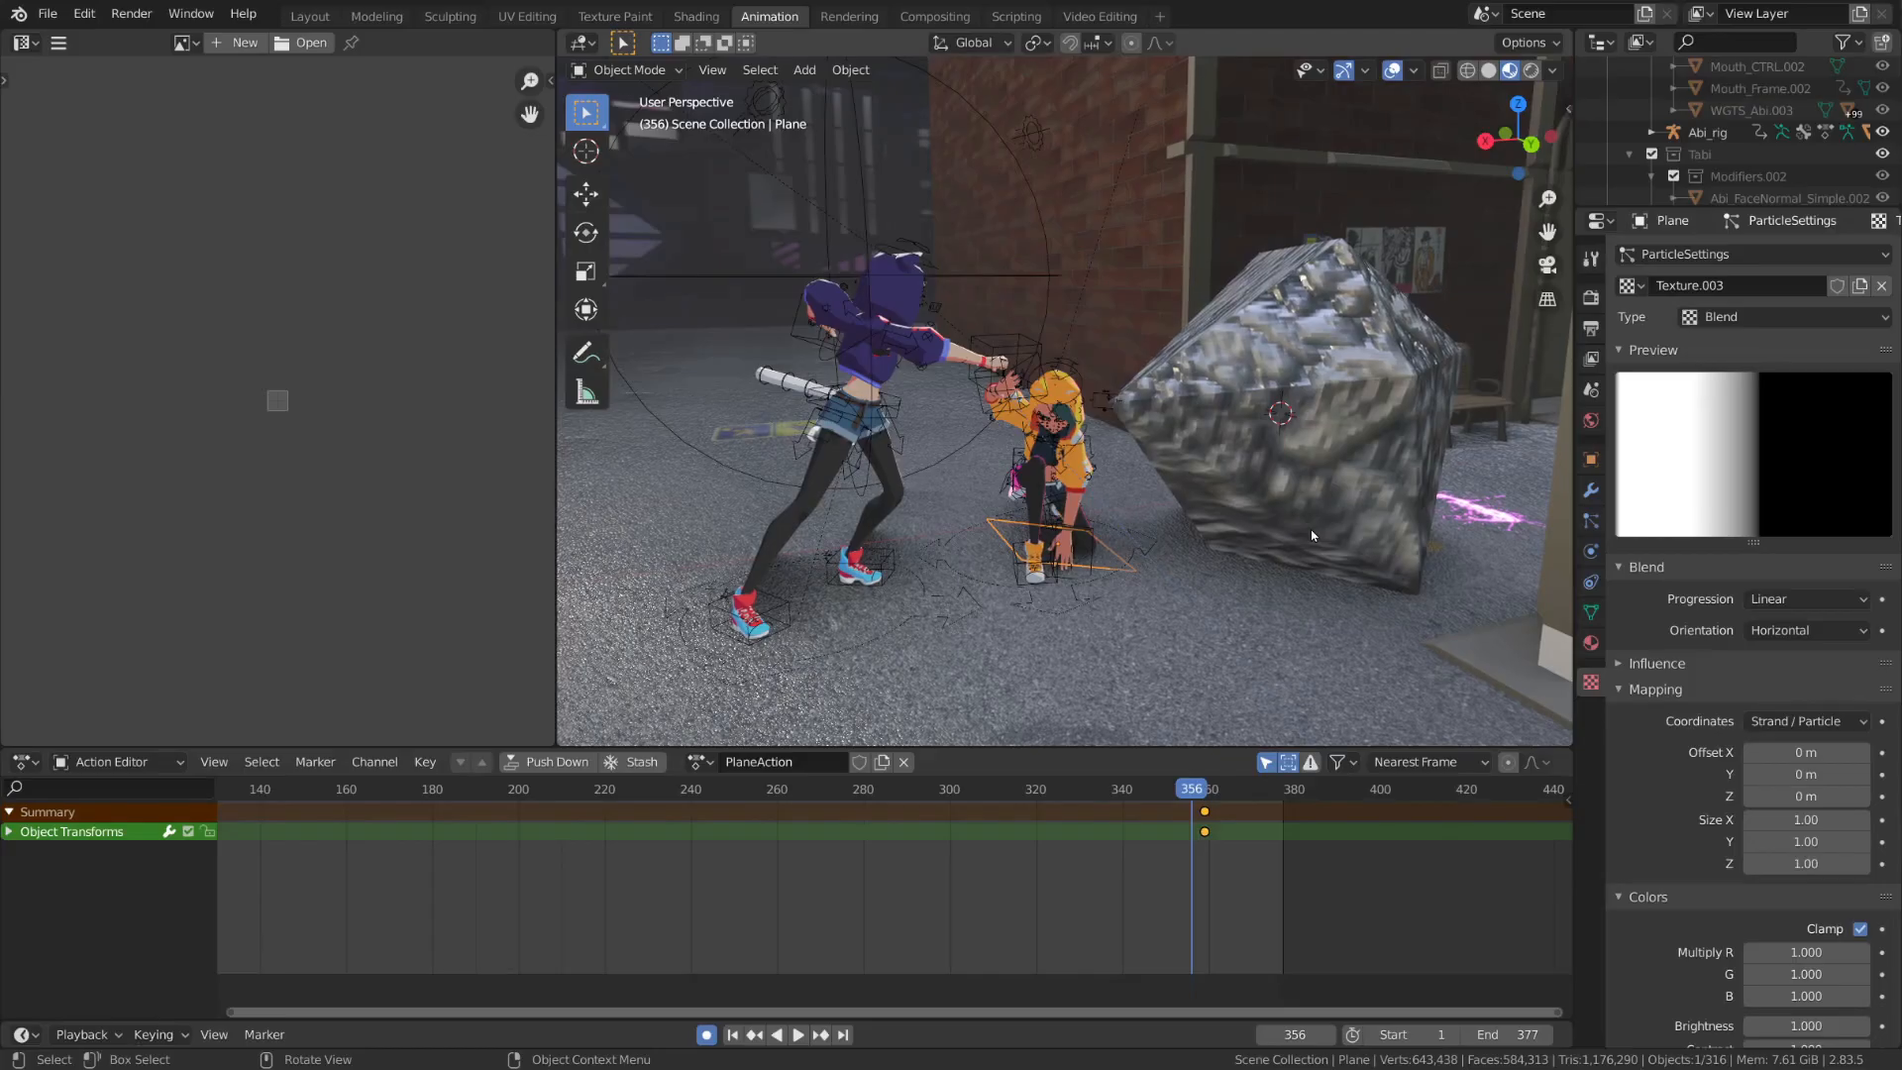
# Bake the plane's particle simulation cache
pyautogui.click(1590, 519)
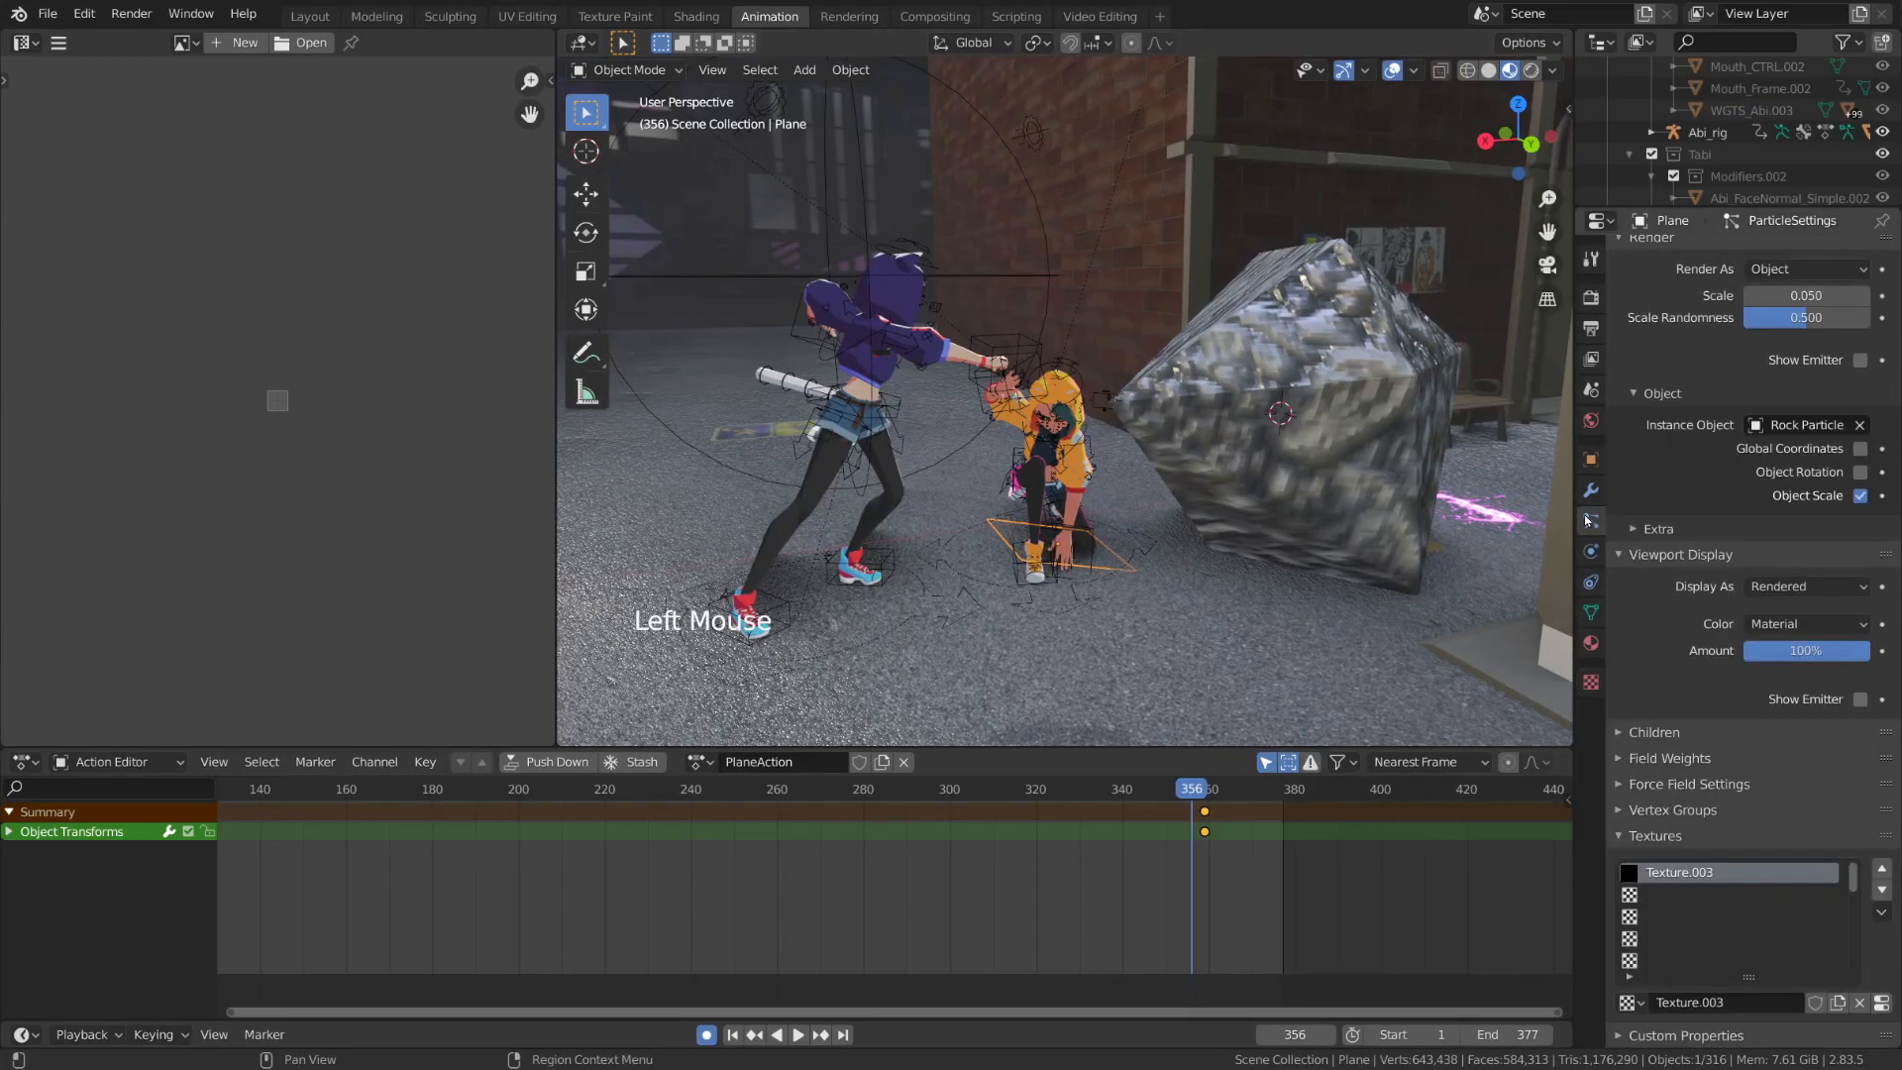
pyautogui.scroll(20, 1661, 580)
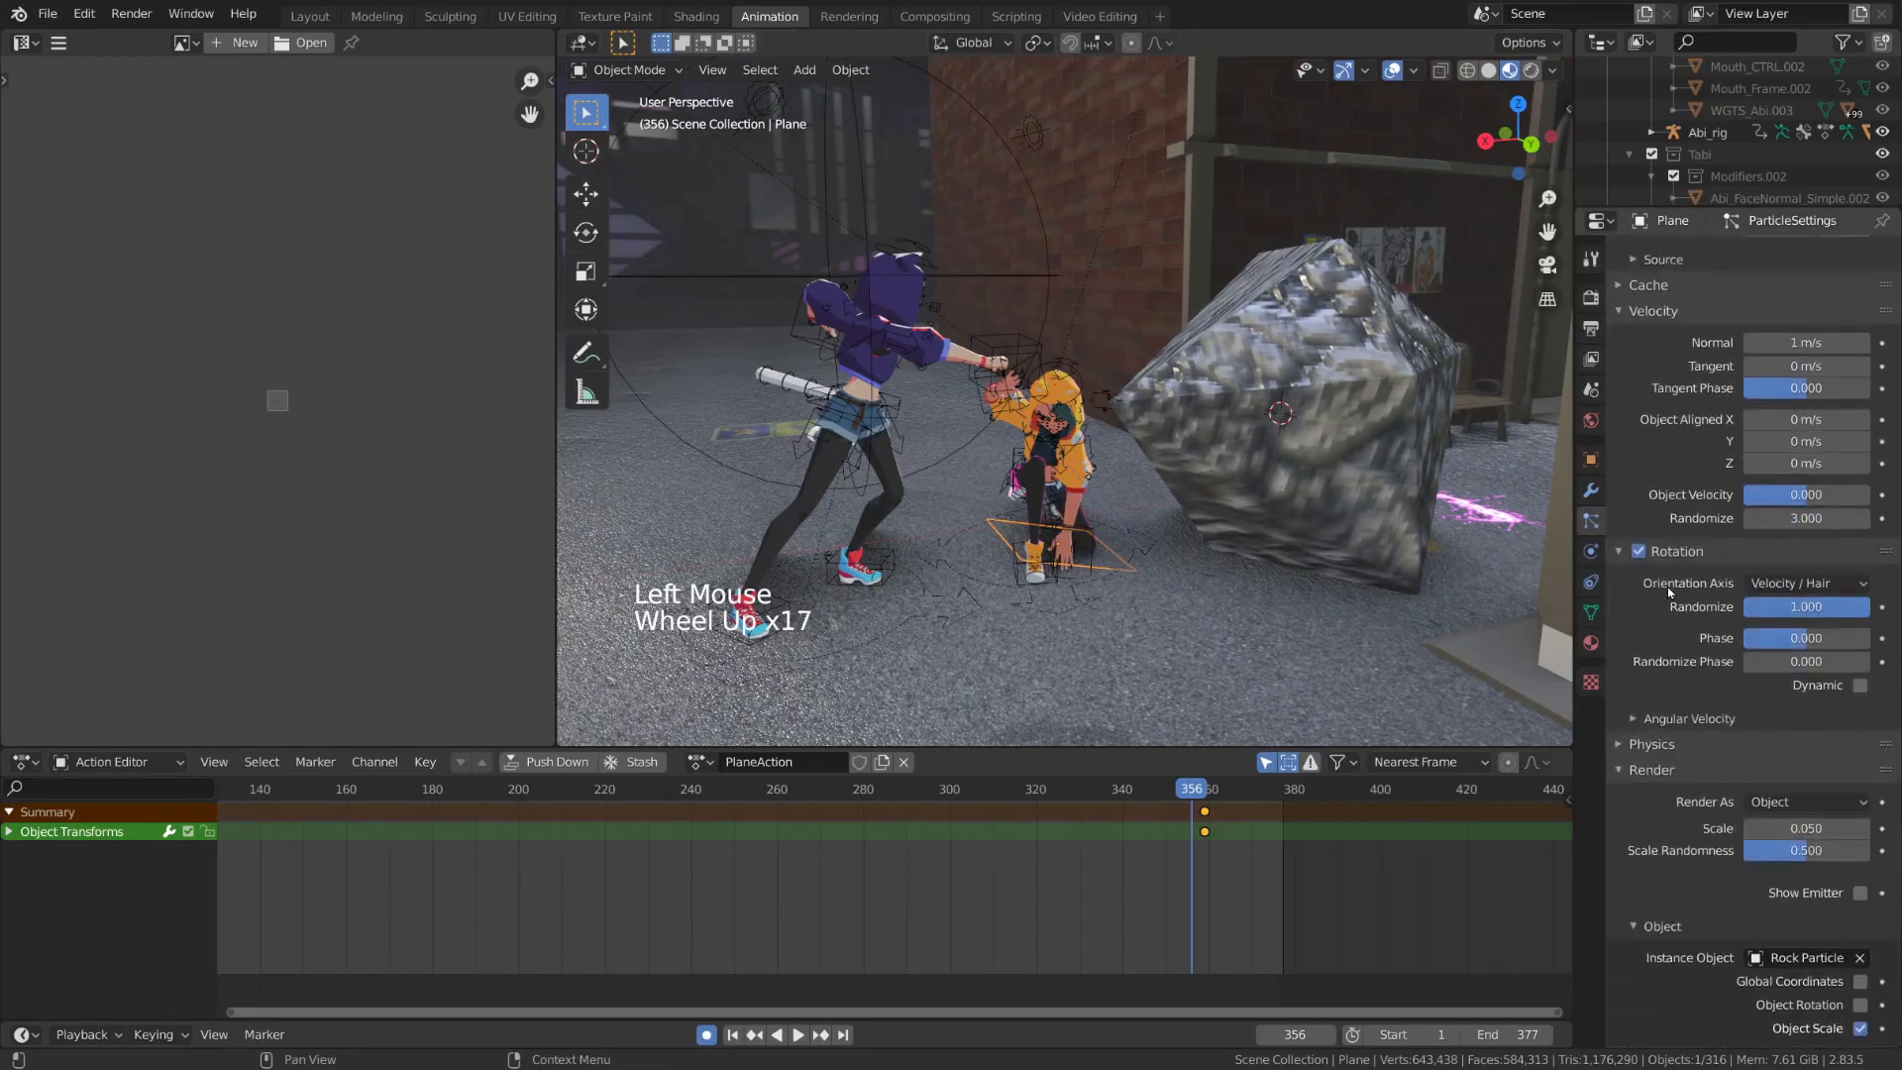
pyautogui.scroll(1, 1668, 592)
pyautogui.click(1684, 472)
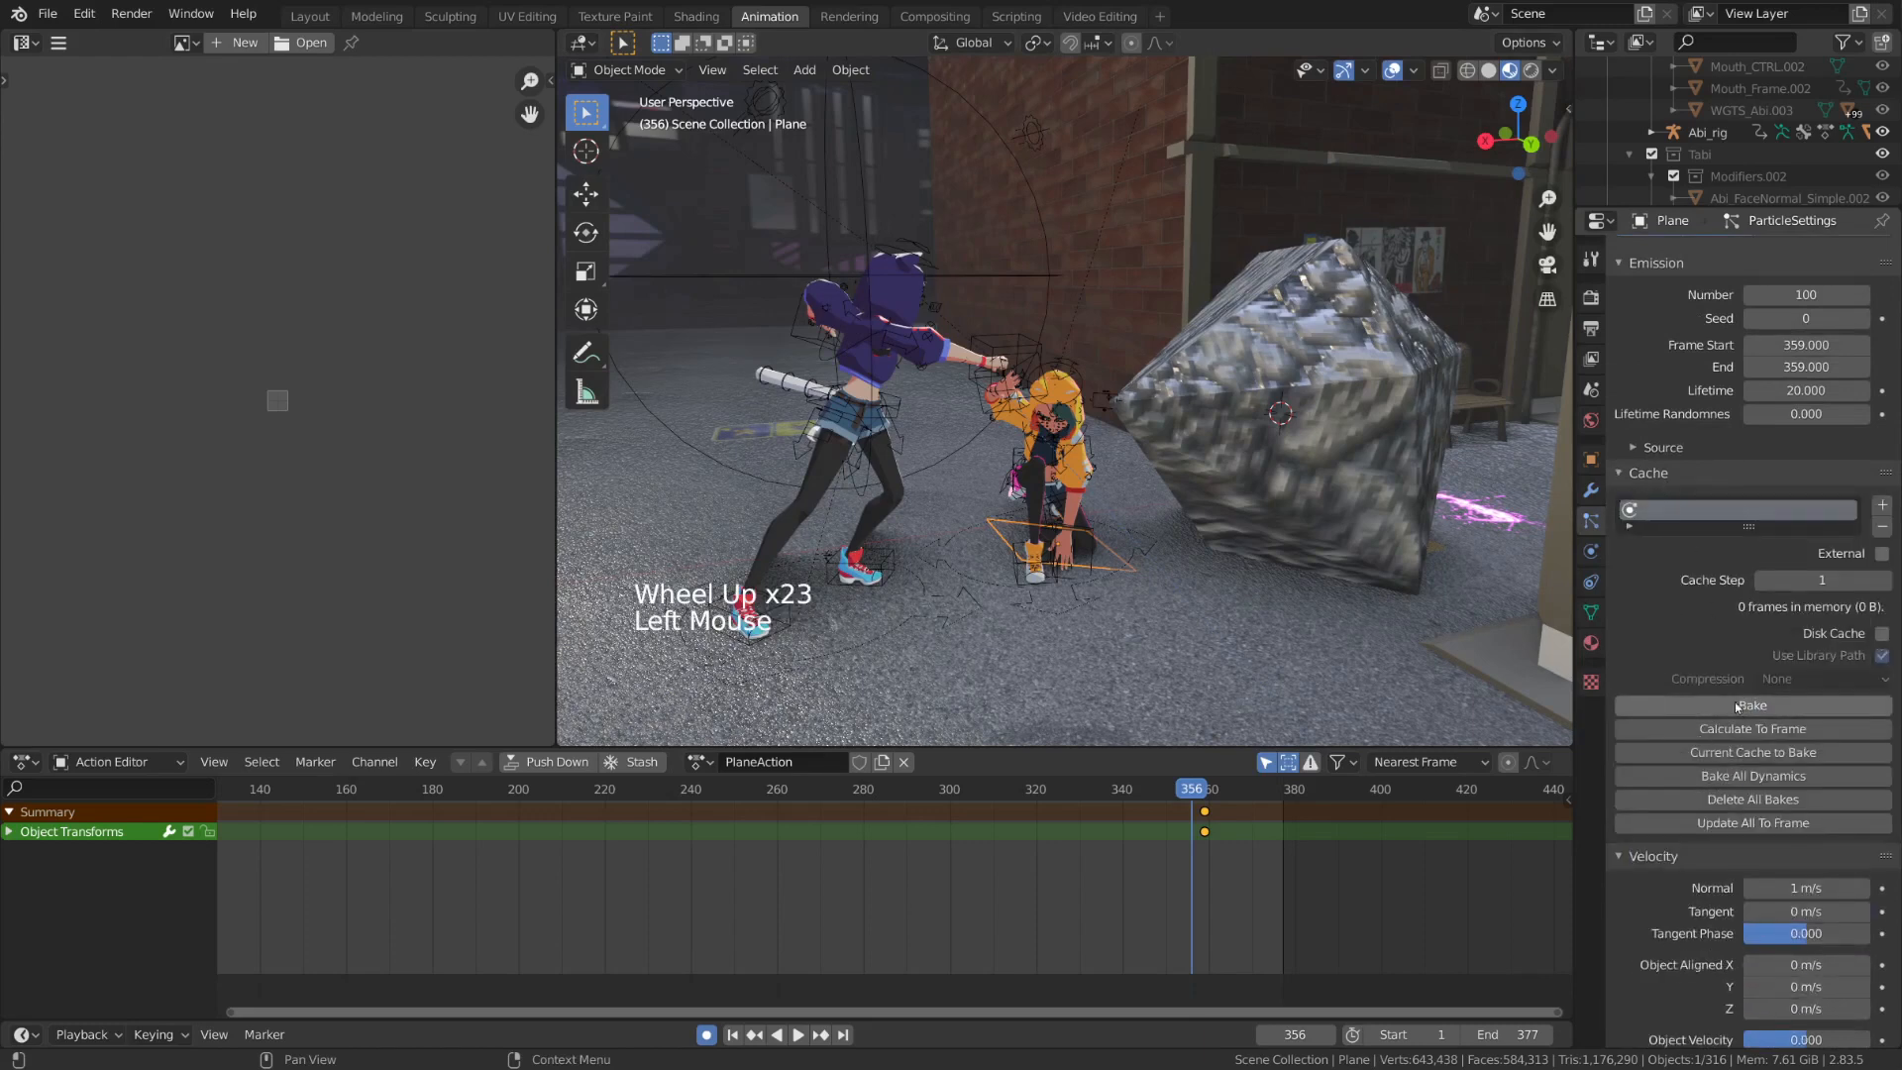
pyautogui.click(1796, 712)
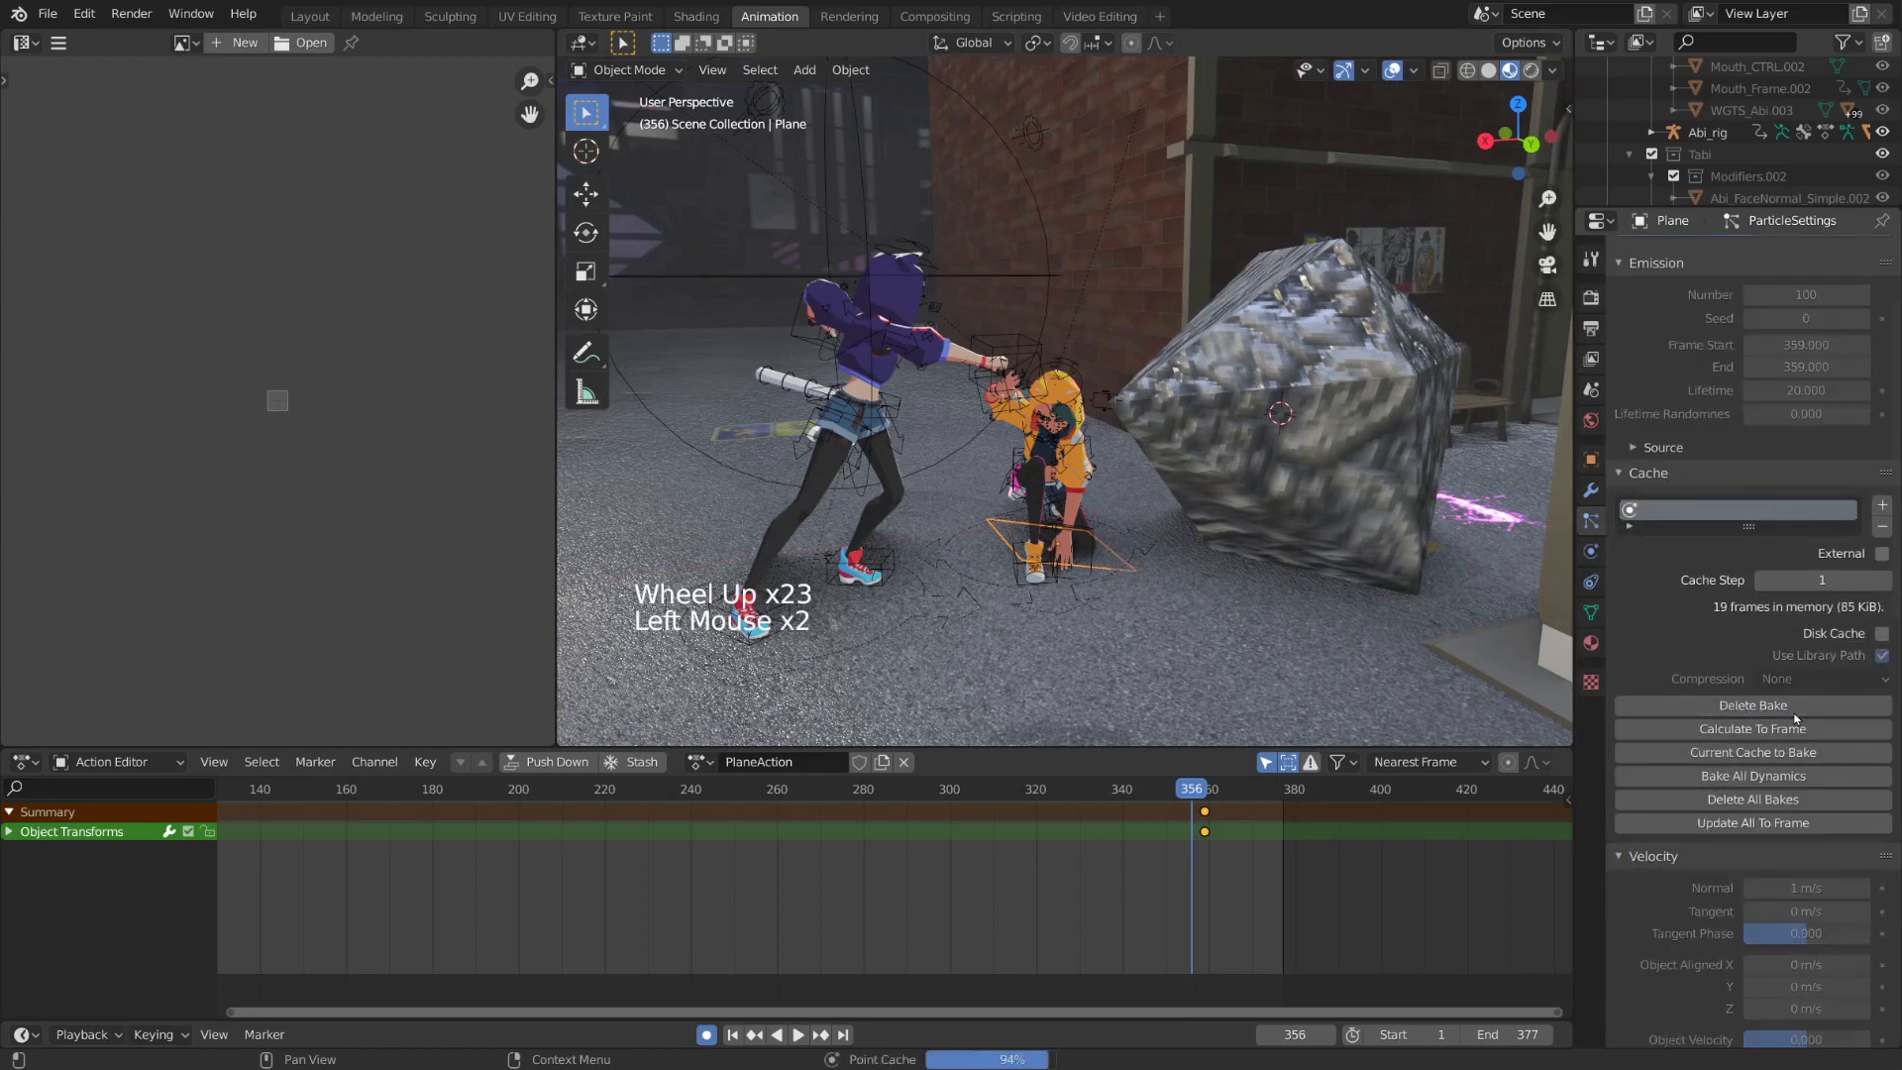
# Play back the baked burst twice from shortly before frame 359
pyautogui.click(1167, 788)
pyautogui.press('space')
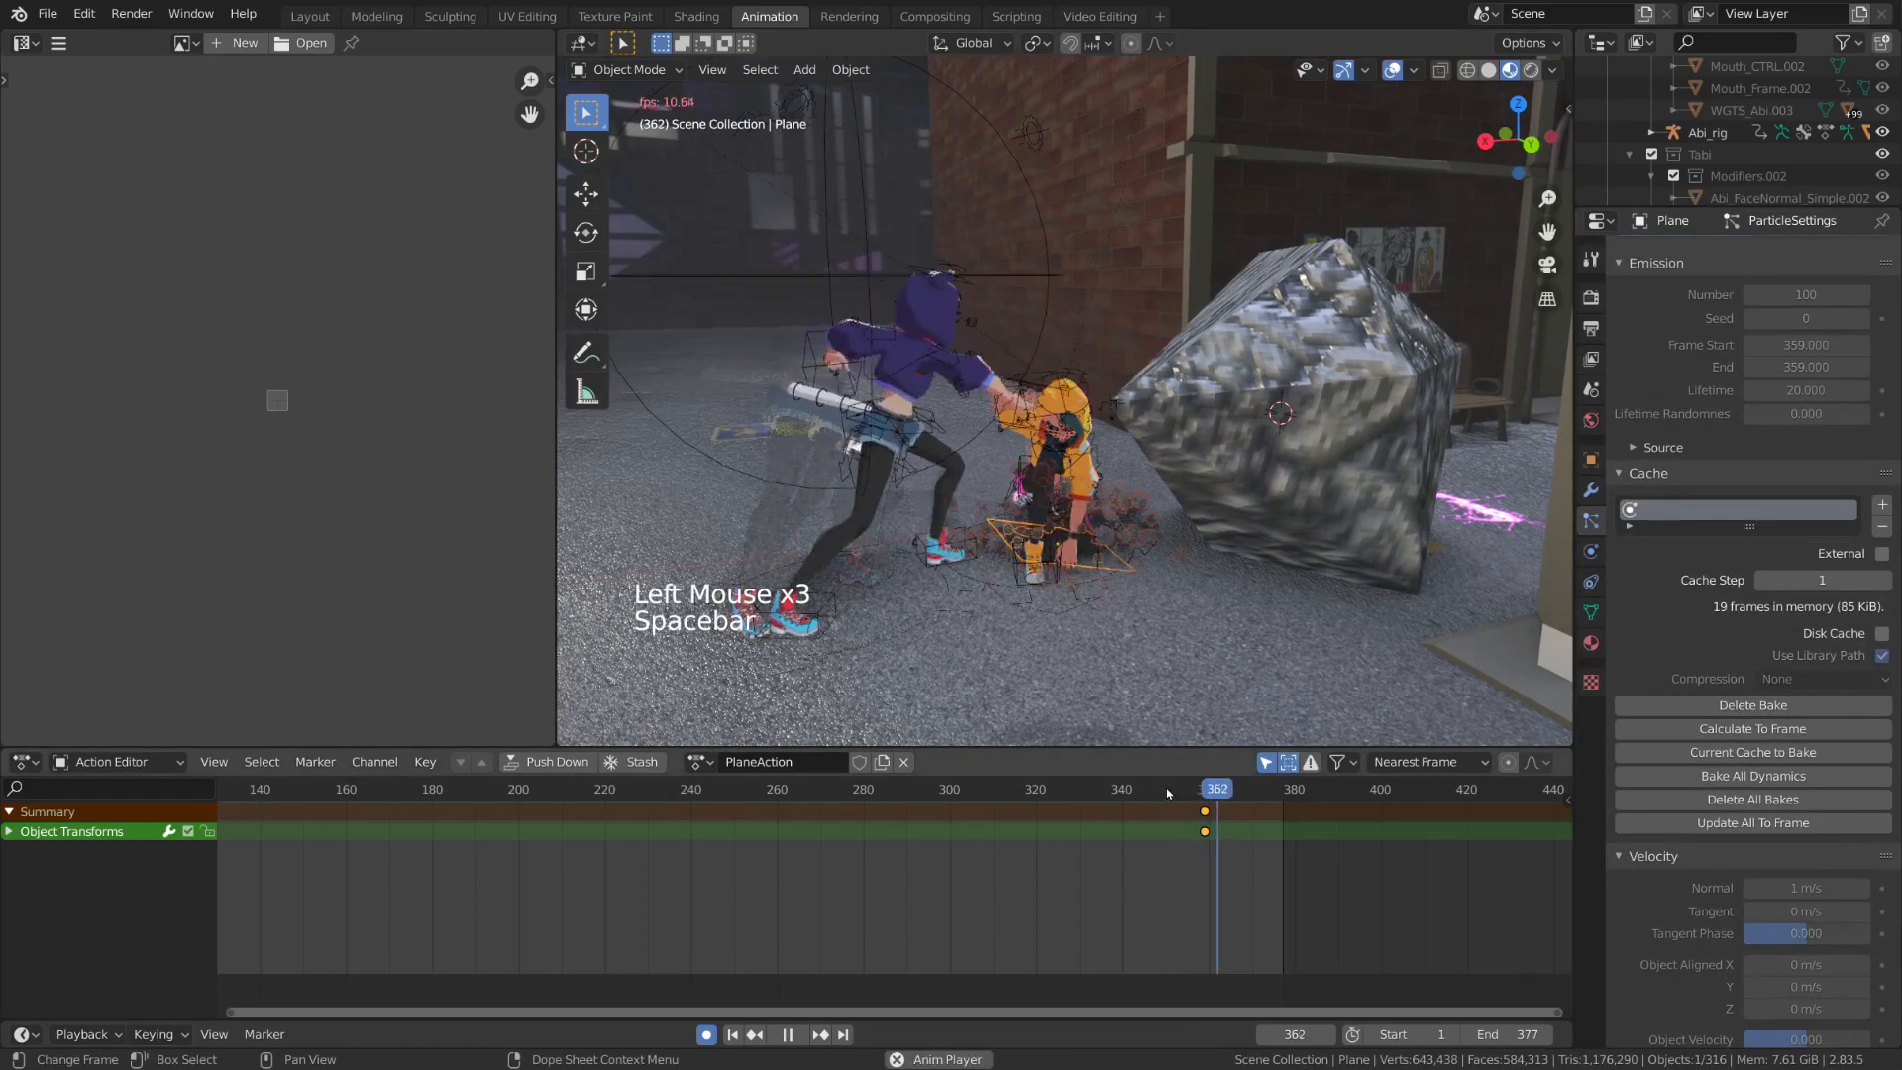
pyautogui.press('space')
pyautogui.click(1165, 788)
pyautogui.press('space')
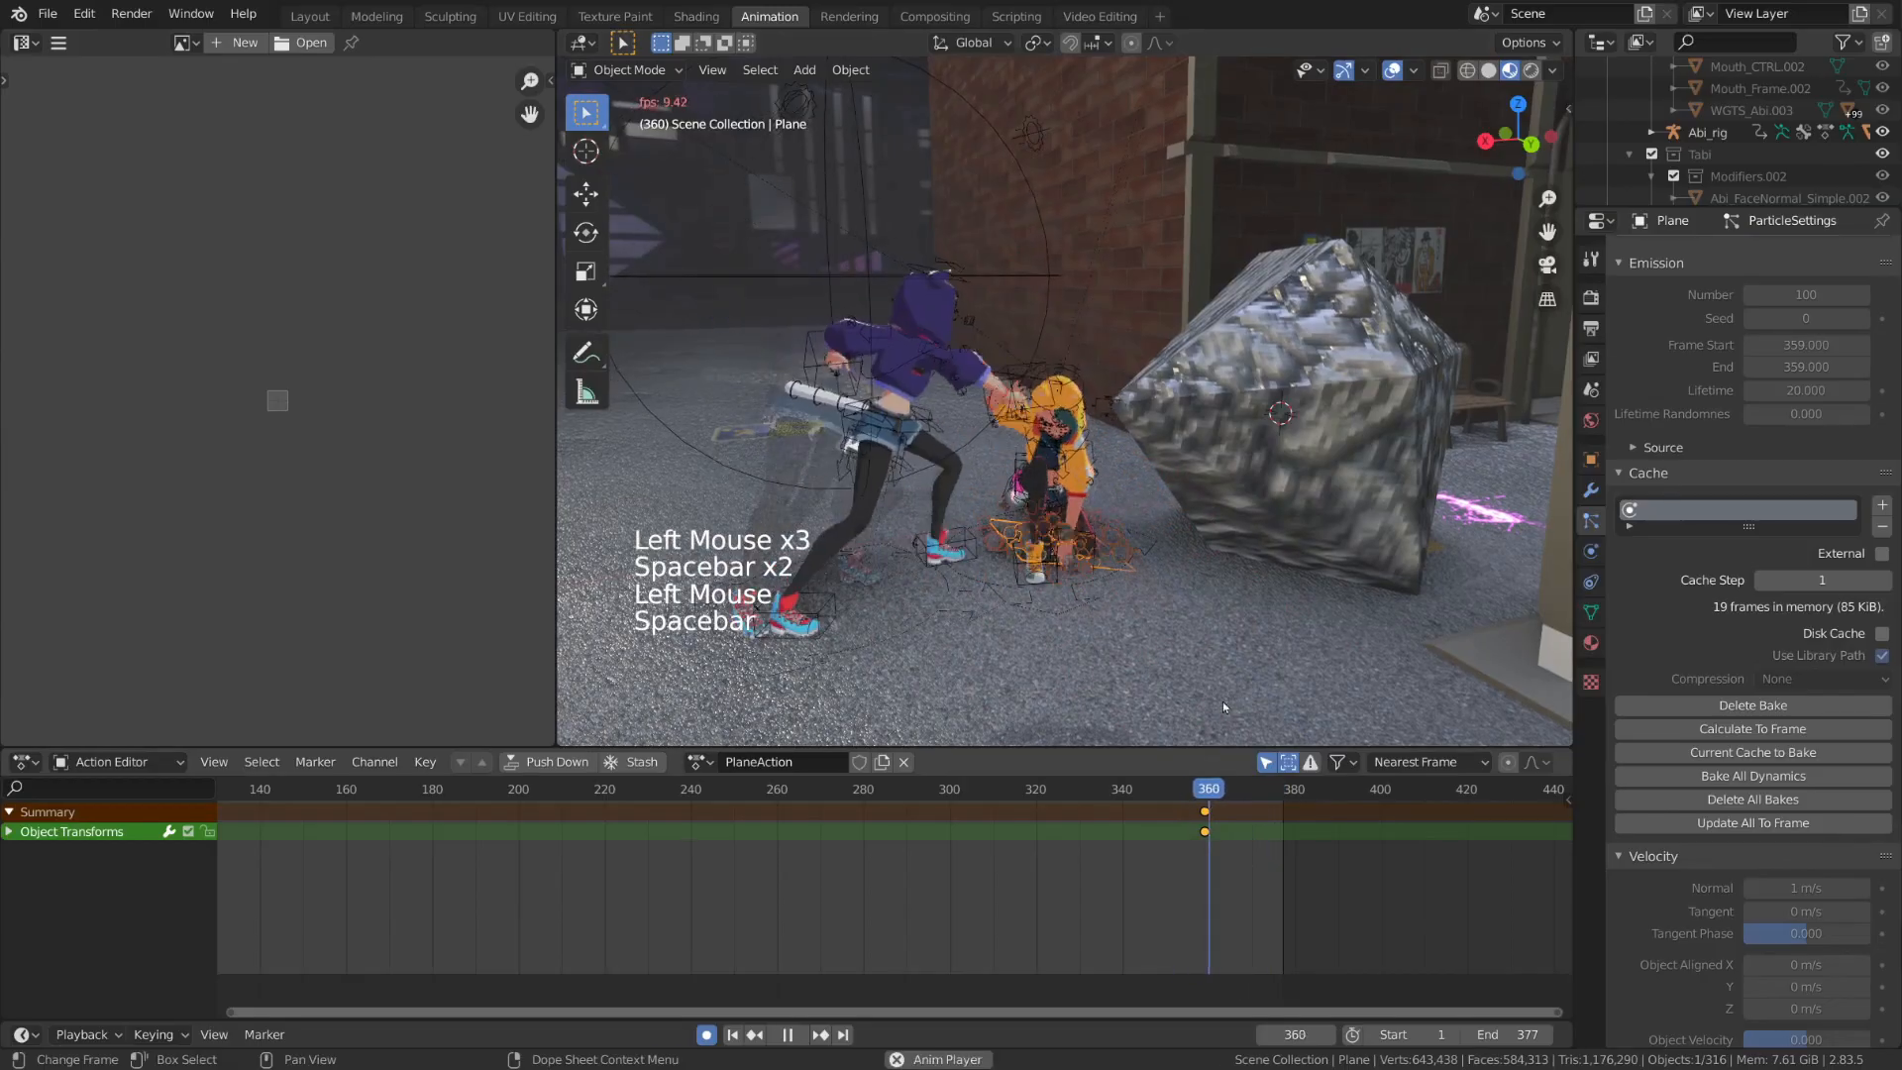
pyautogui.press('space')
# At frame 354, move the large source rock down along Z below the ground, and play back the burst
pyautogui.moveTo(1247, 606); pyautogui.dragTo(1293, 592, button='middle')
pyautogui.scroll(-2, 1293, 592)
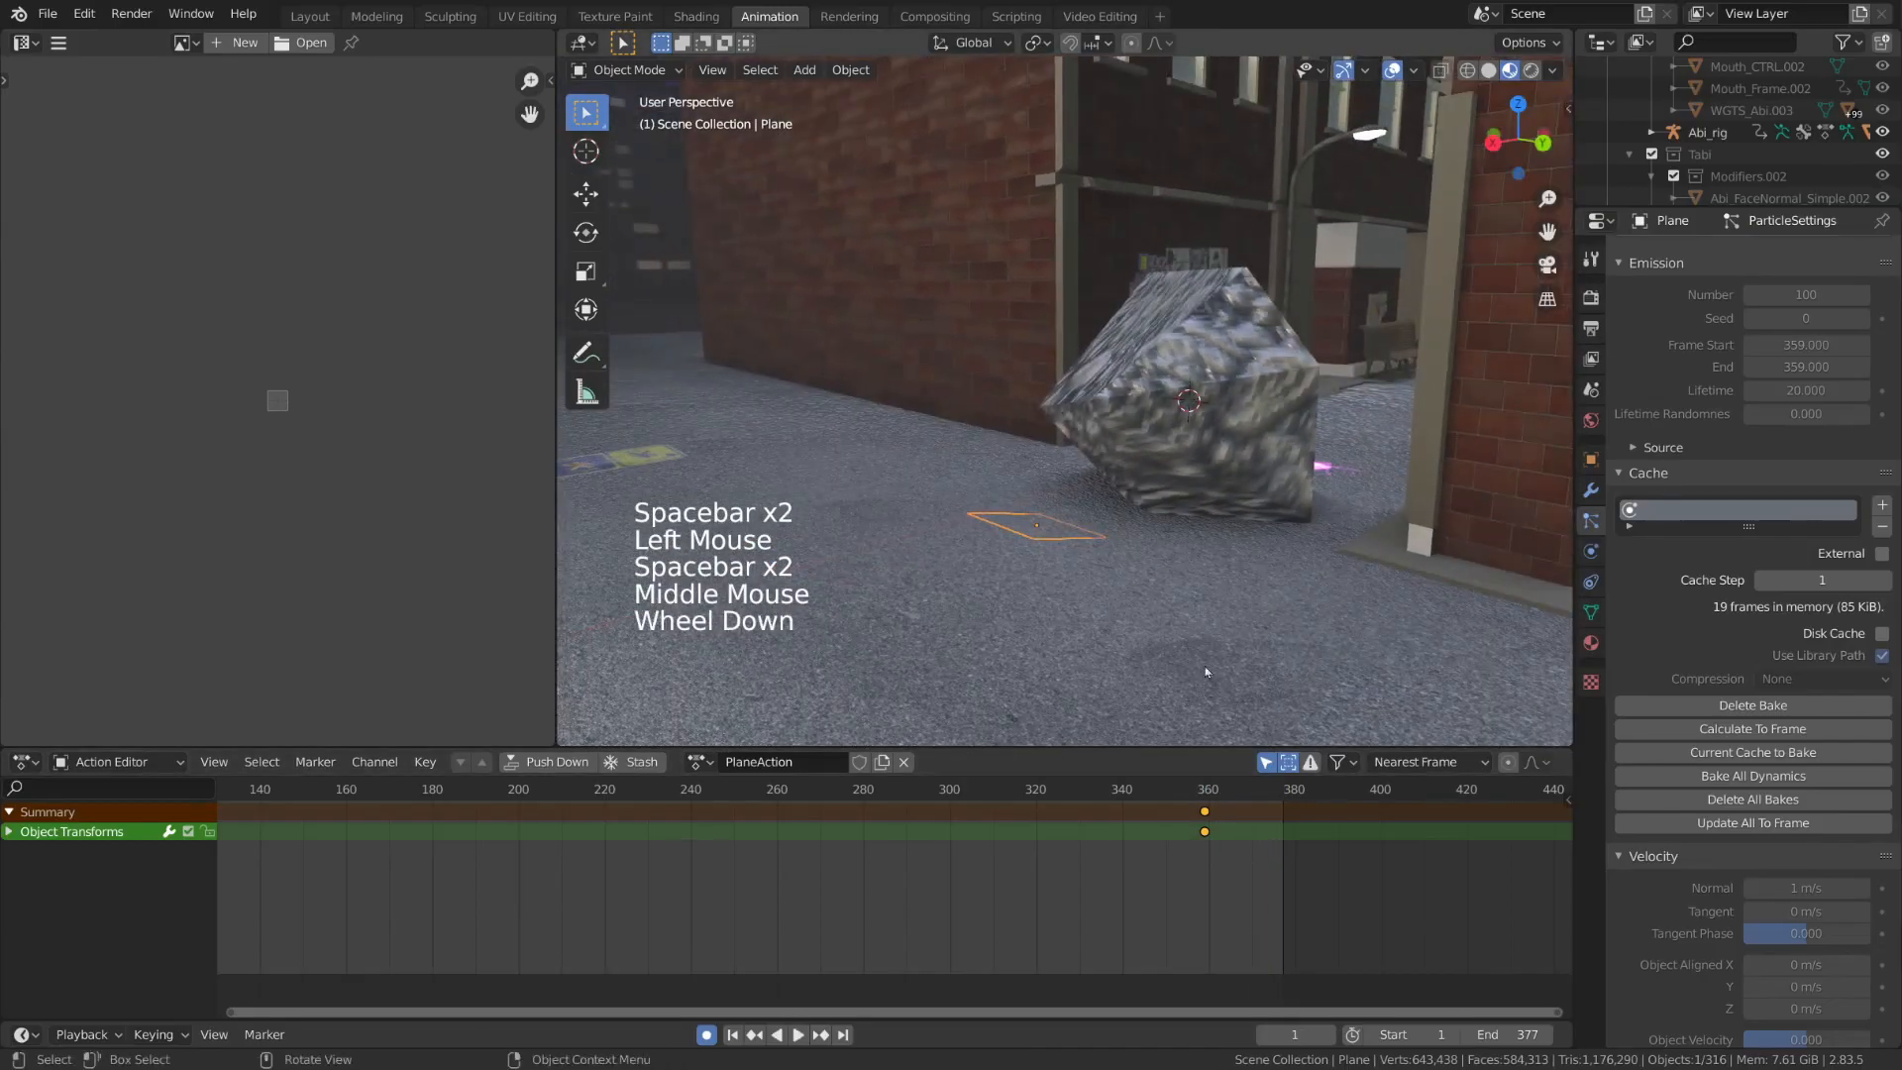
pyautogui.click(1179, 791)
pyautogui.moveTo(1181, 797); pyautogui.dragTo(1184, 796)
pyautogui.moveTo(1240, 587); pyautogui.dragTo(1194, 580, button='middle')
pyautogui.click(1313, 366)
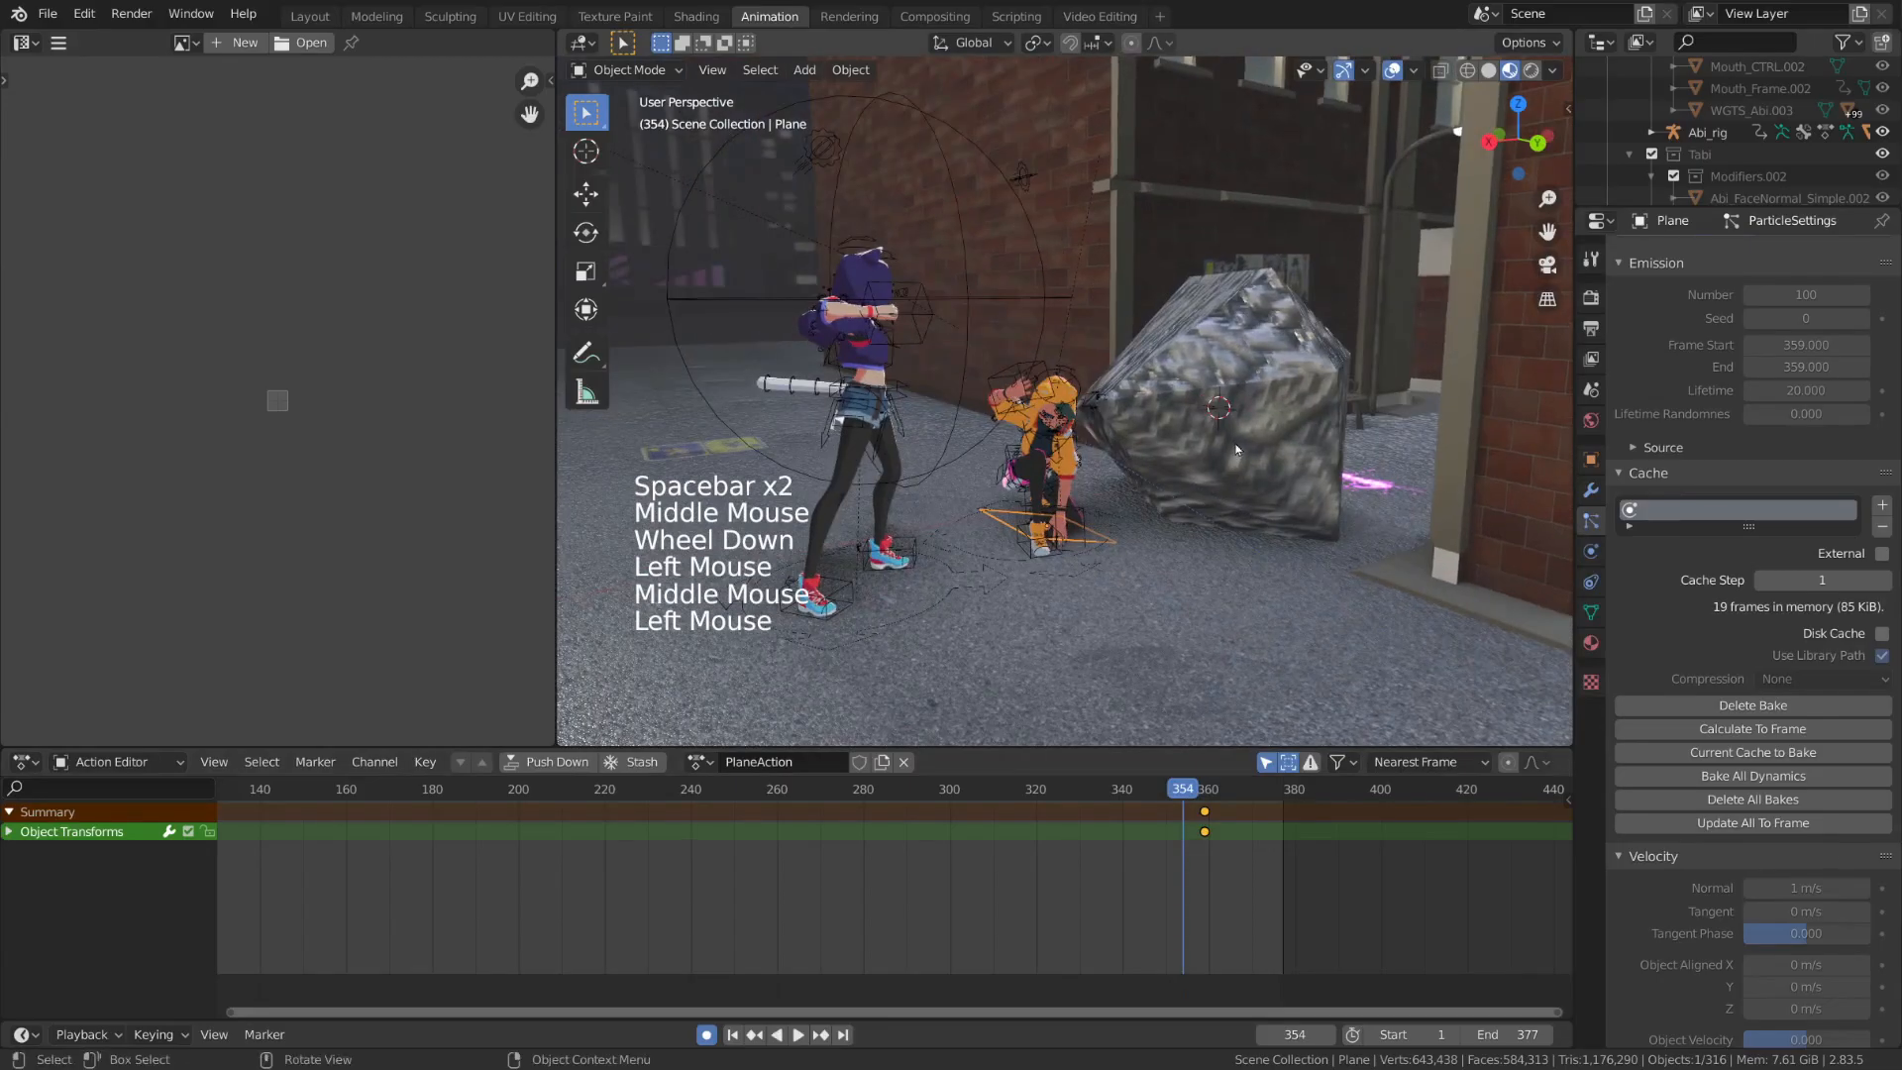
pyautogui.moveTo(1327, 349); pyautogui.dragTo(1308, 340, button='middle')
pyautogui.press('g')
pyautogui.press('z')
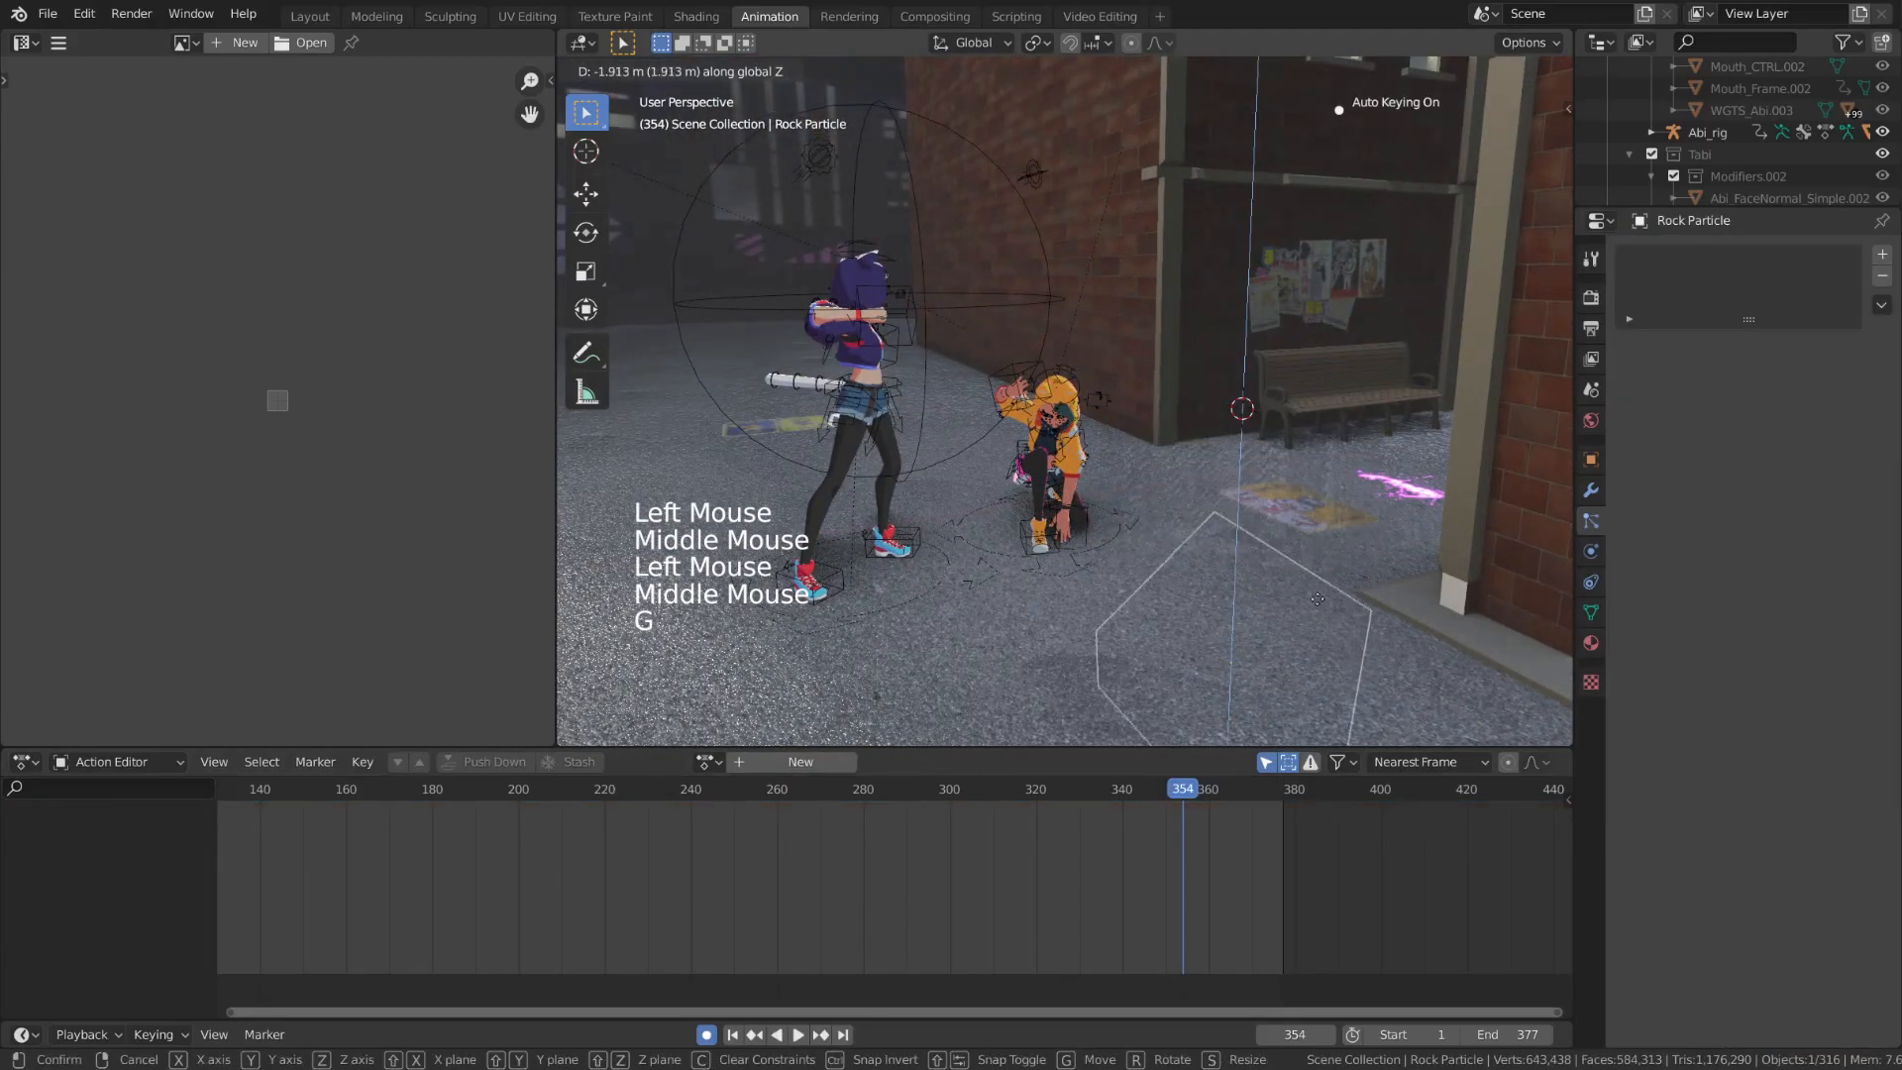
pyautogui.click(1291, 419)
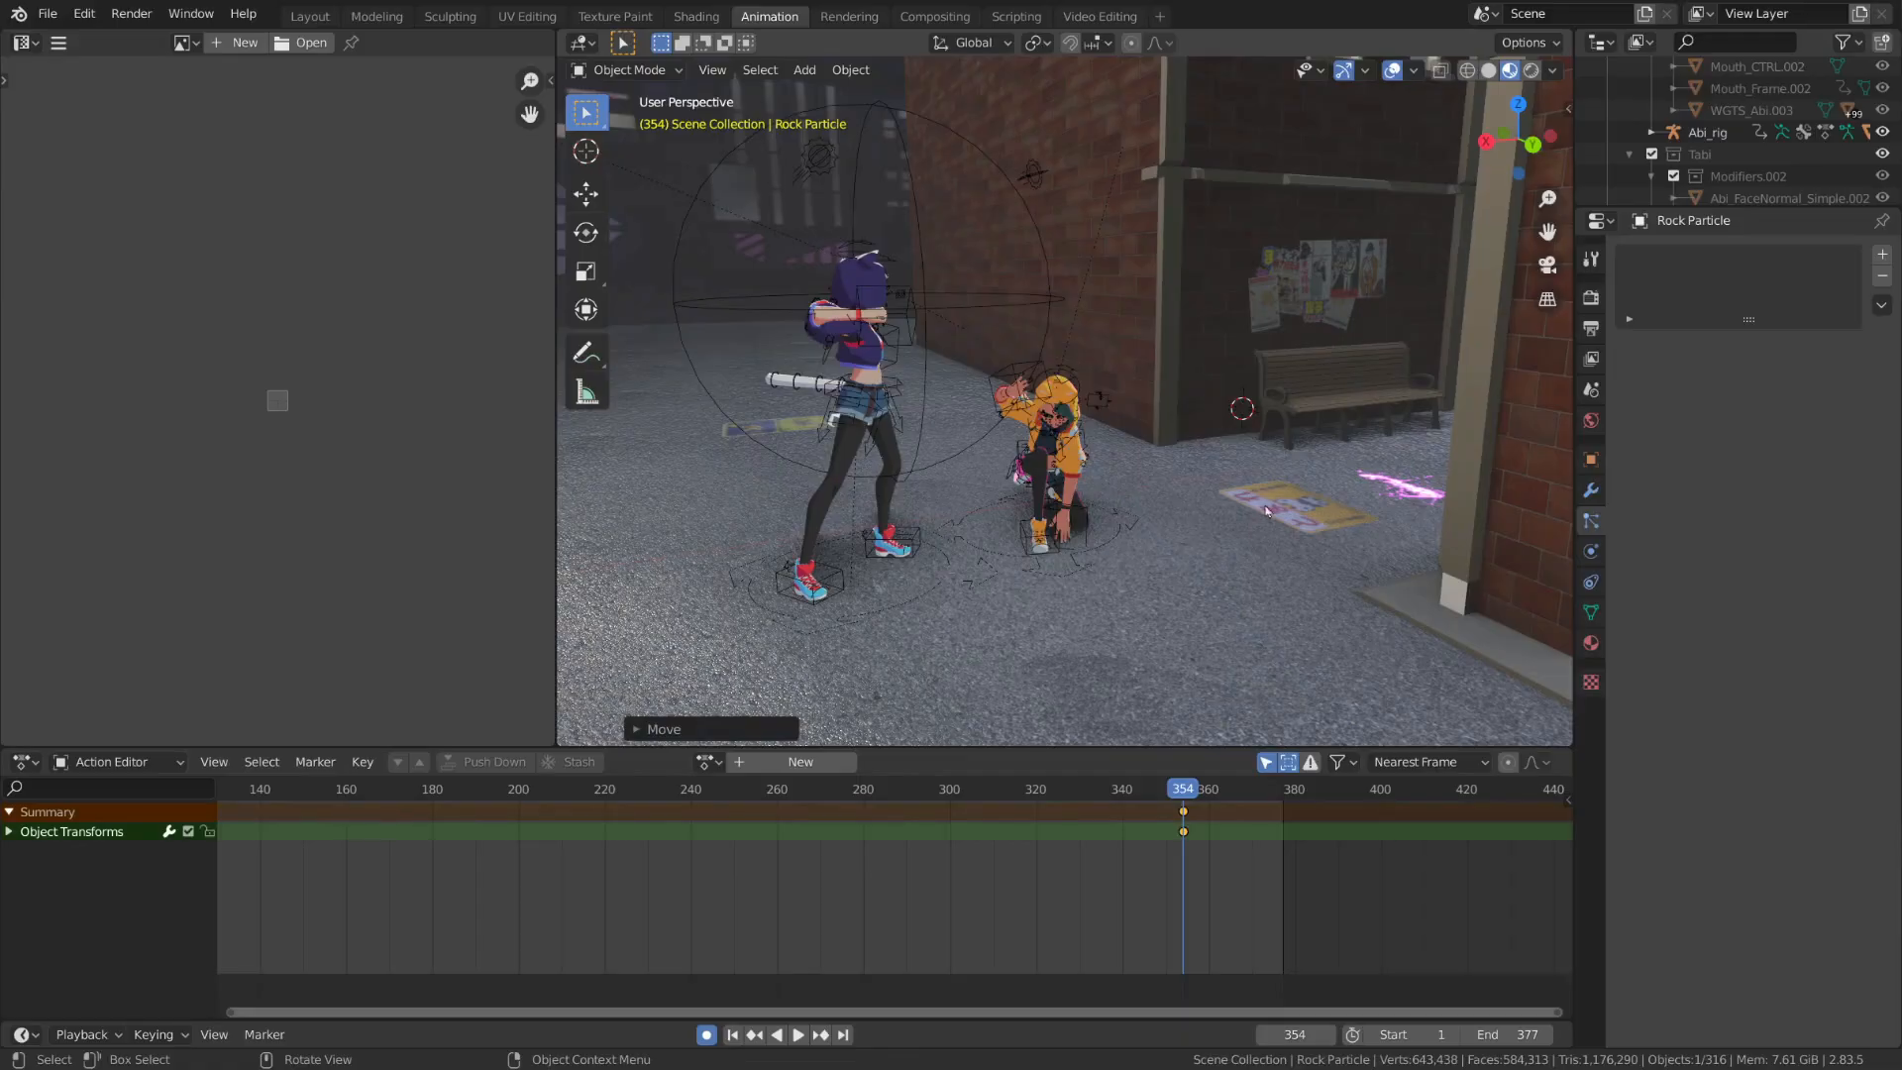
pyautogui.press('space')
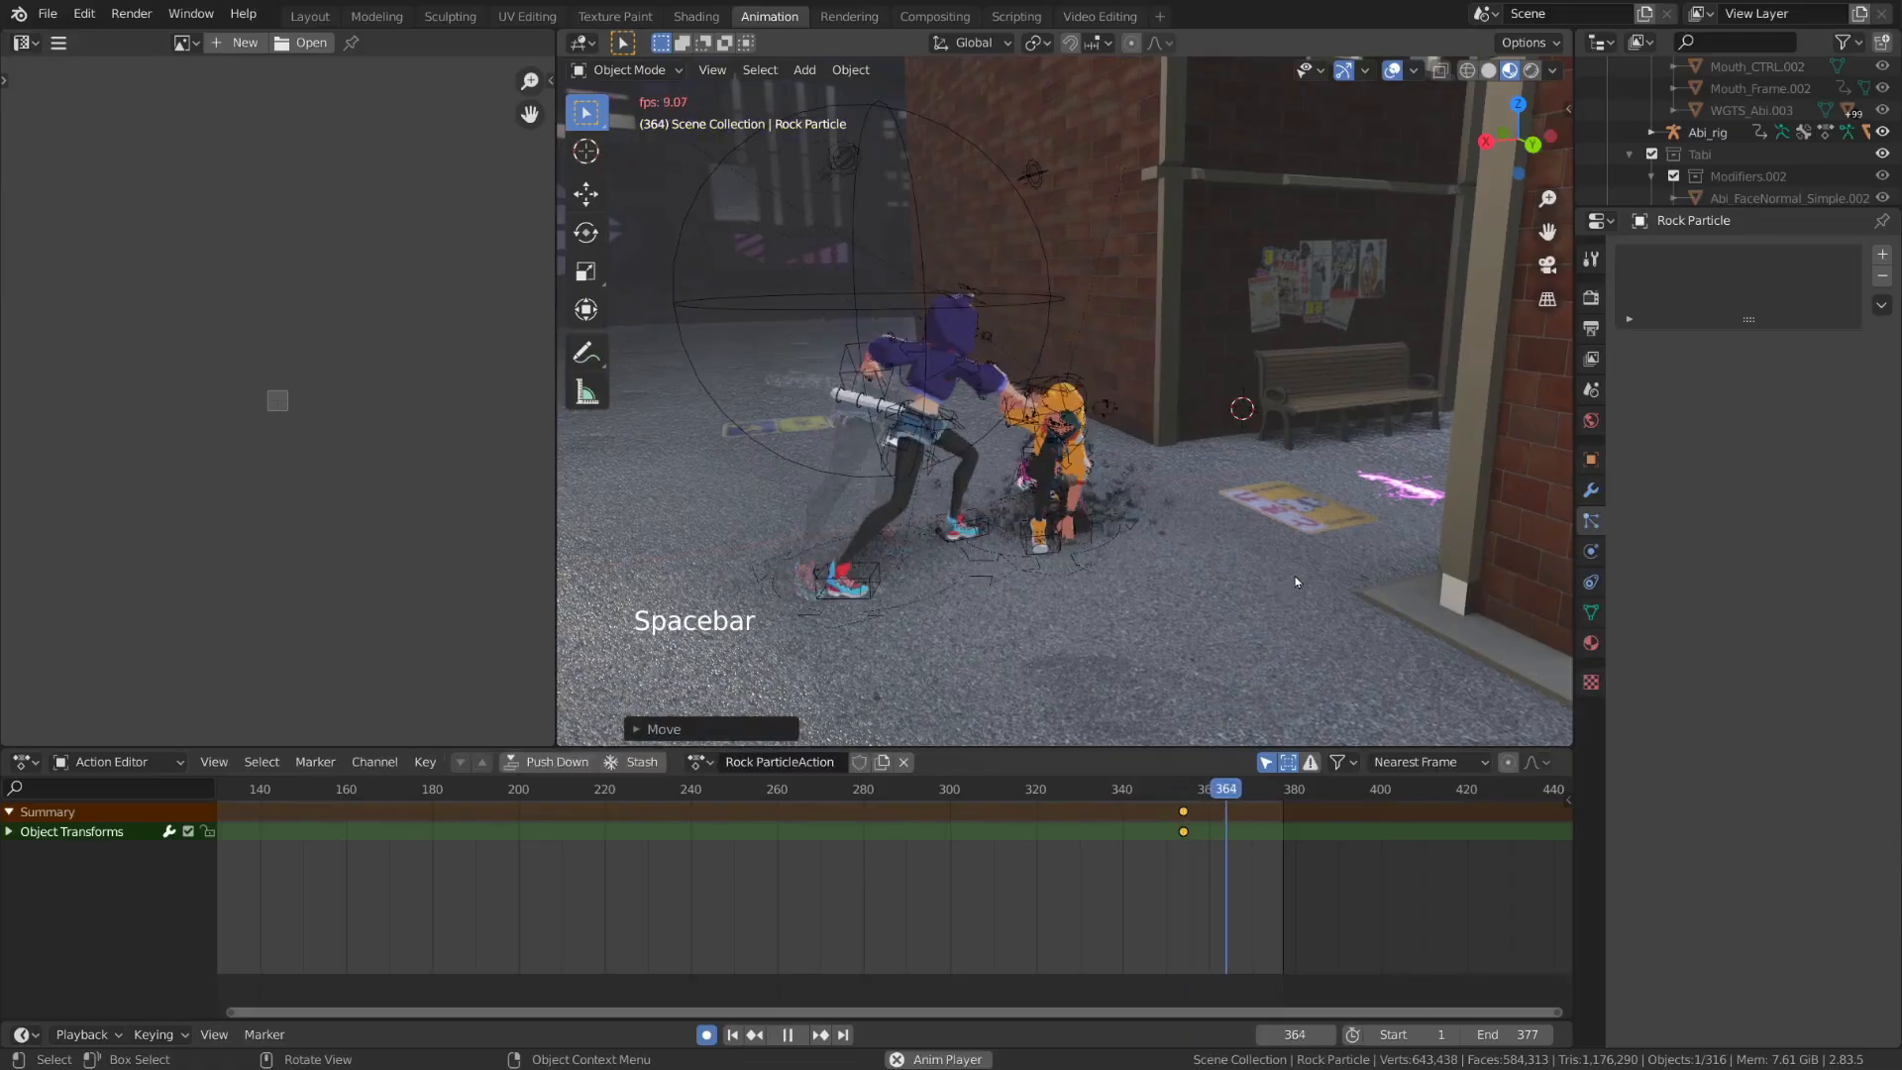
pyautogui.press('space')
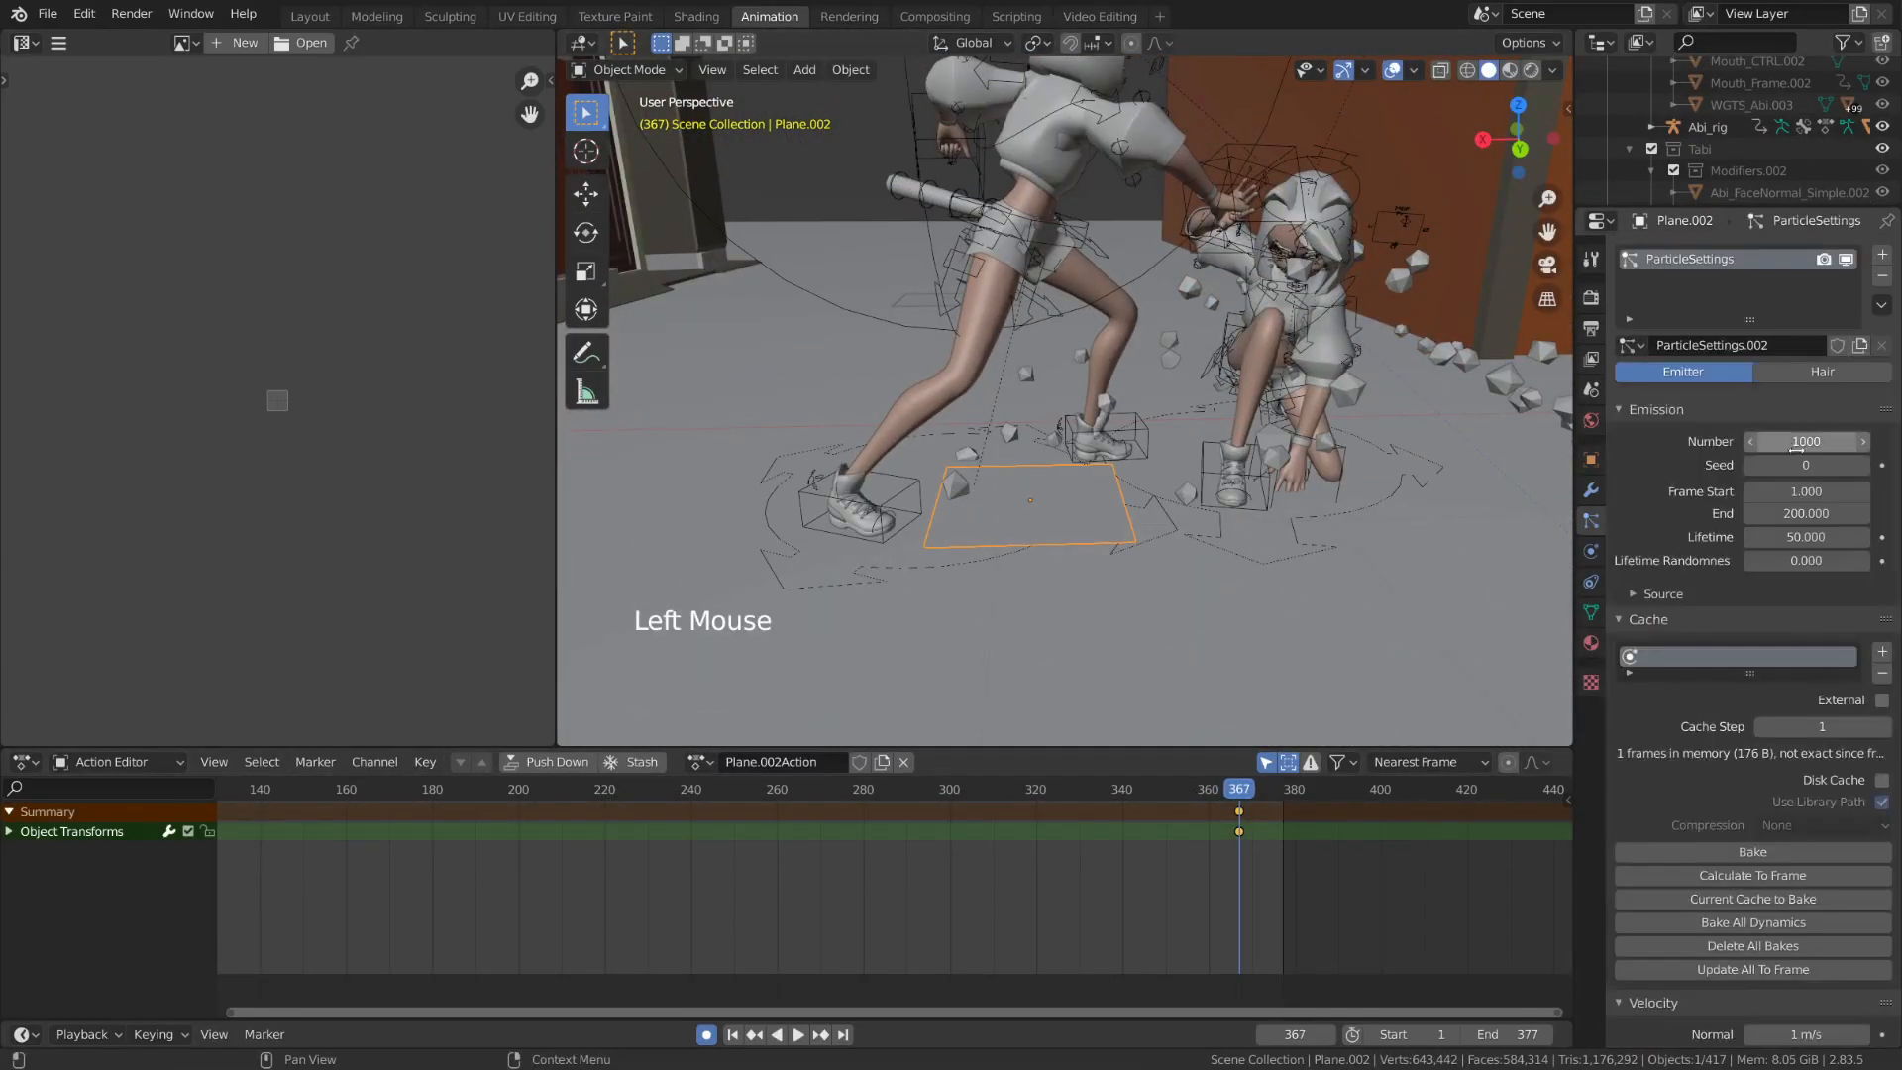
# Render the new plane's particles as objects, using Rock Particle as the instance object
pyautogui.scroll(-20, 1796, 451)
pyautogui.click(1817, 619)
pyautogui.click(1743, 736)
pyautogui.click(1787, 770)
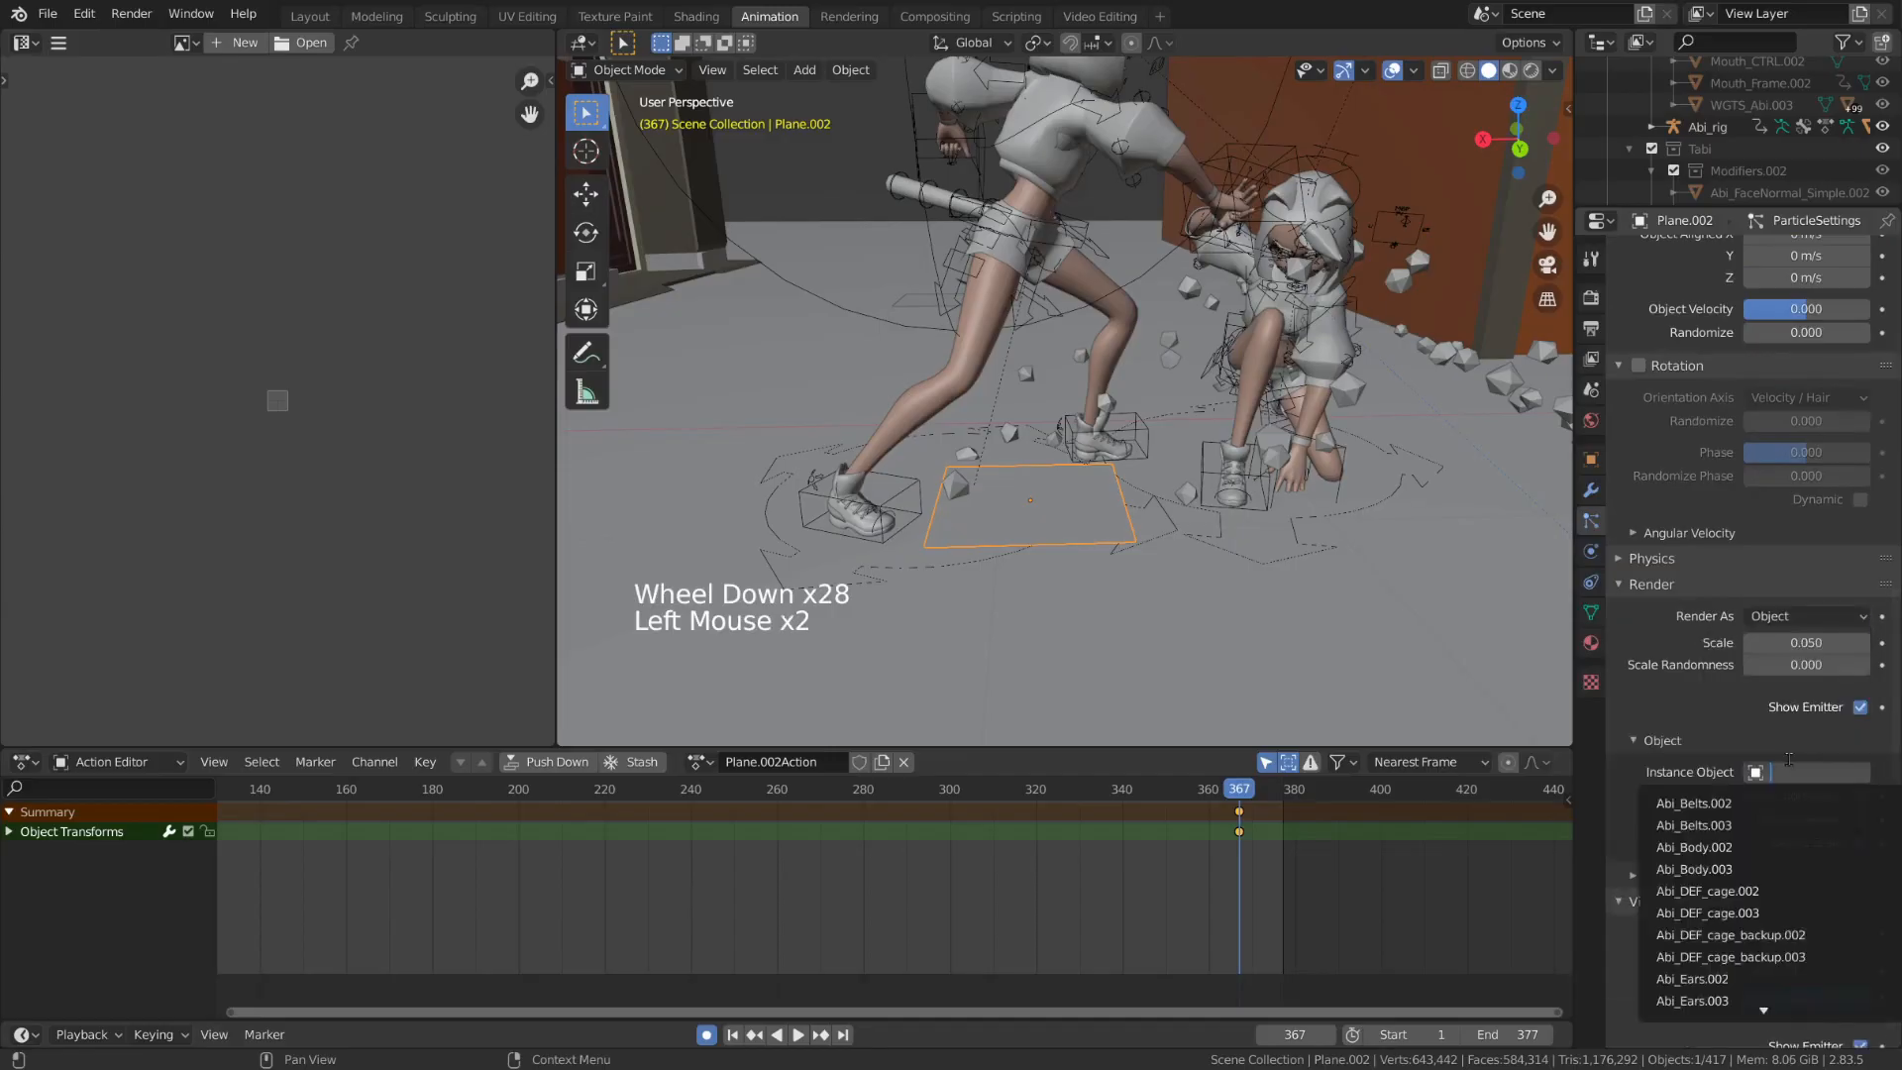
pyautogui.write('rock')
pyautogui.press('Return')
# Set both the start and end frame of the new plane's particle emission to 359
pyautogui.scroll(16, 1687, 411)
pyautogui.scroll(10, 1687, 411)
pyautogui.doubleClick(1821, 452)
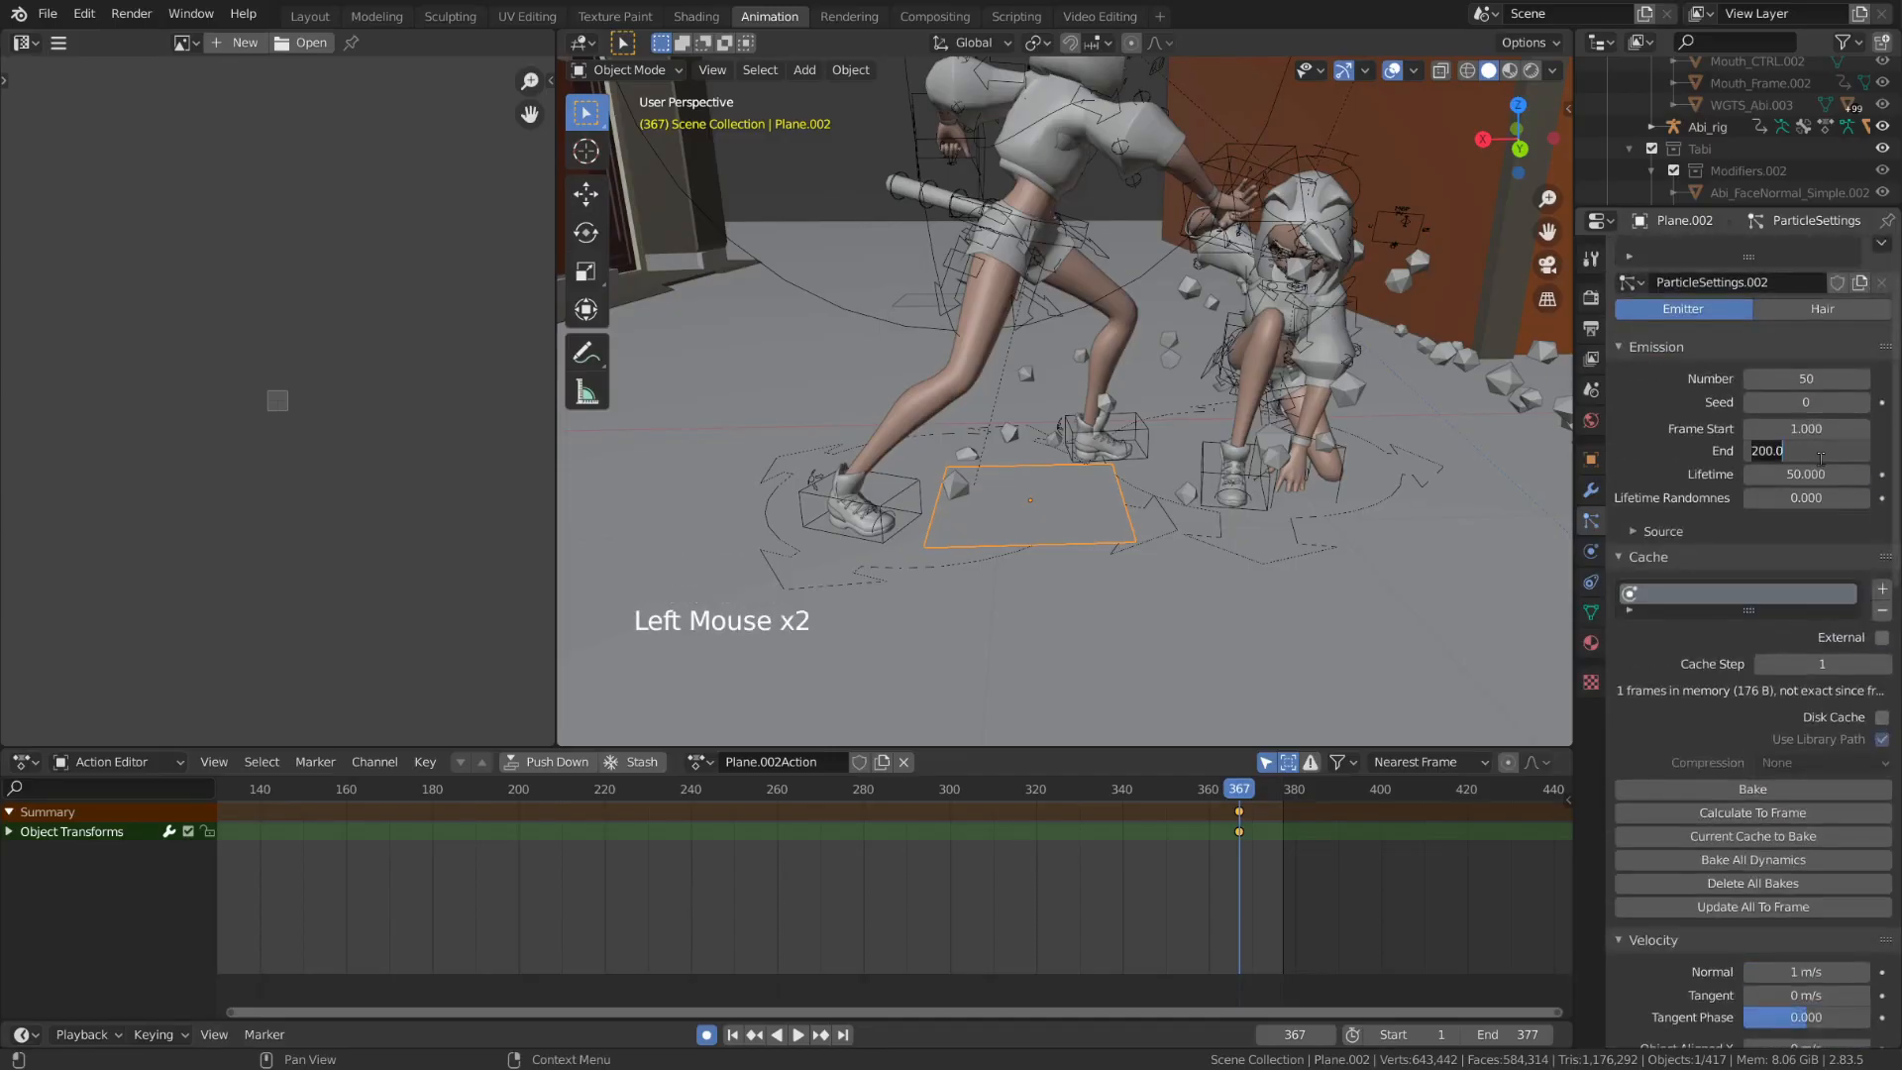
pyautogui.press('BackSpace')
pyautogui.press('BackSpace')
pyautogui.write('359')
pyautogui.press('Return')
# Play back the new plane's burst around frame 359 and inspect the emitted rocks
pyautogui.press('space')
pyautogui.click(1207, 791)
pyautogui.press('space')
pyautogui.press('space')
pyautogui.press('space')
pyautogui.click(1214, 793)
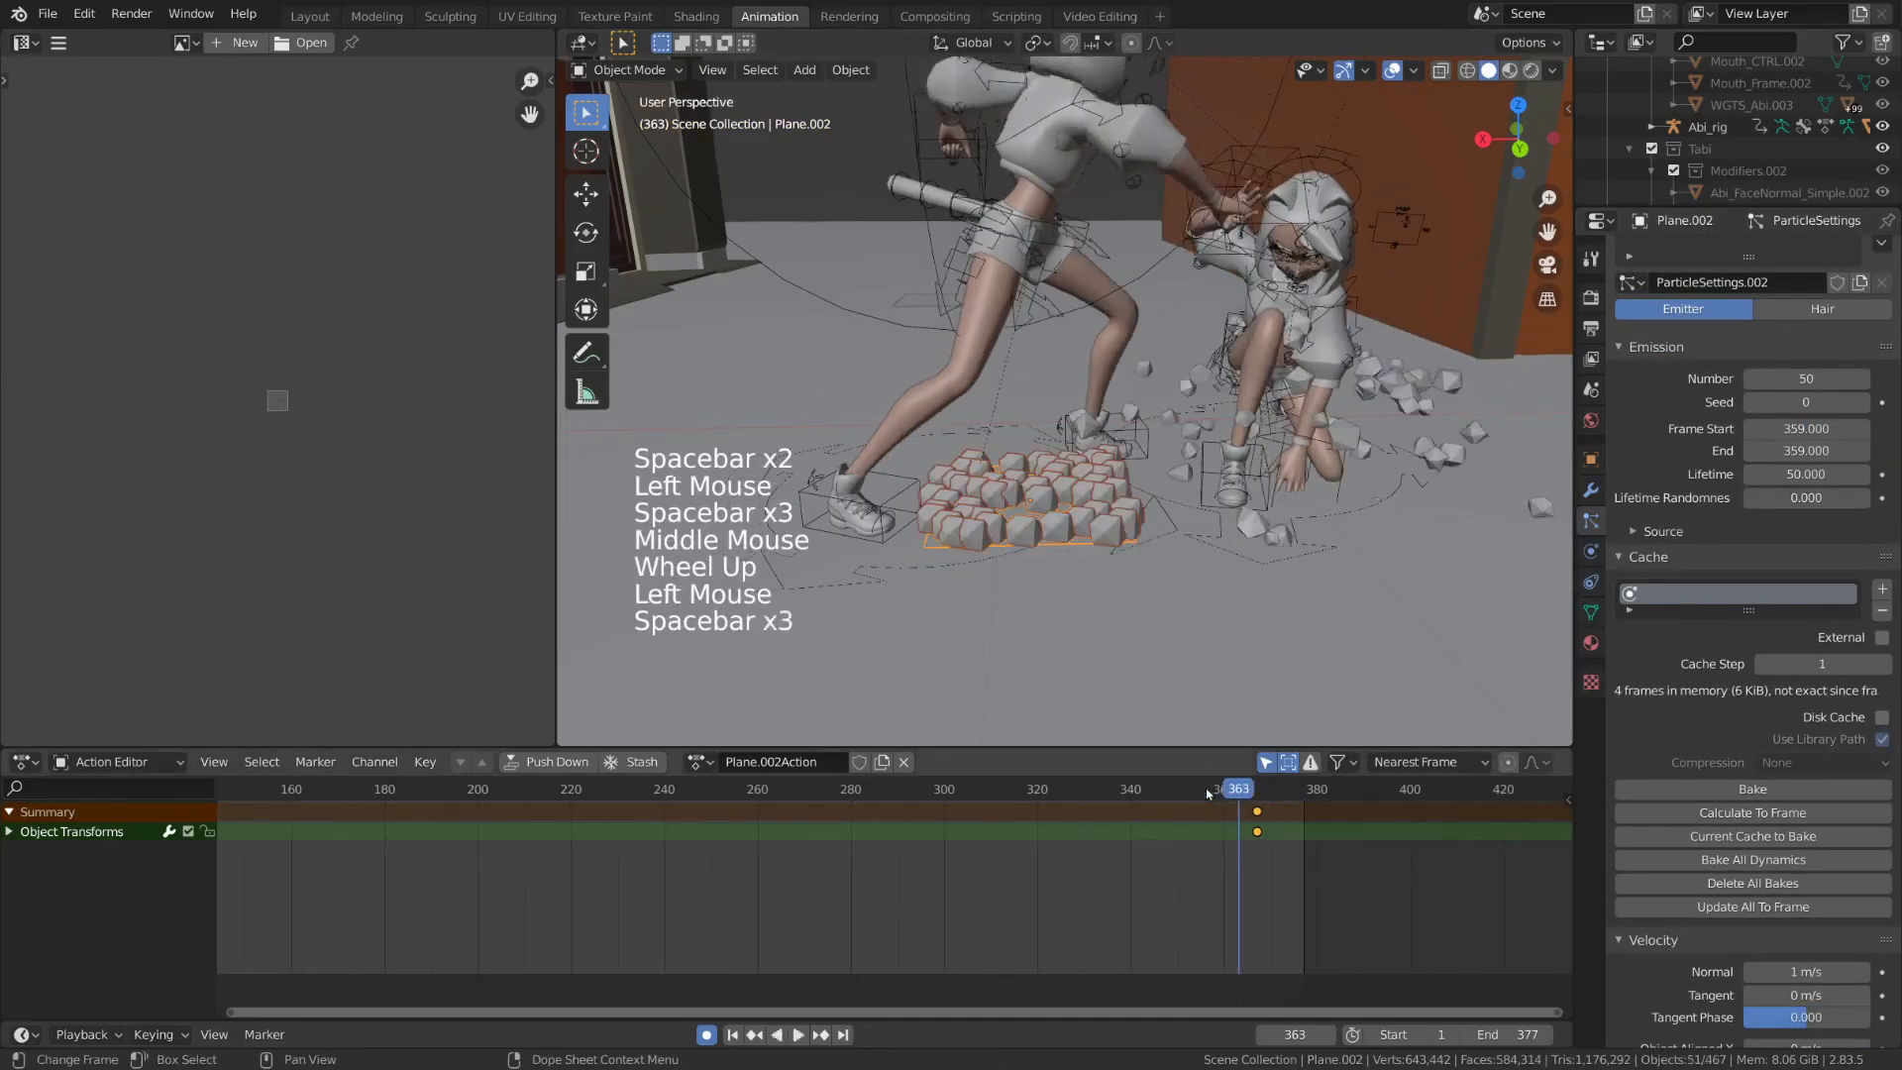
pyautogui.scroll(2, 1192, 533)
pyautogui.scroll(-8, 1806, 897)
pyautogui.keyDown('shift'); pyautogui.moveTo(1193, 532); pyautogui.dragTo(1072, 458, button='middle'); pyautogui.keyUp('shift')
# Set the new emitter's velocity randomization to 2 and replay the burst
pyautogui.click(1806, 896)
pyautogui.press('space')
pyautogui.press('space')
pyautogui.click(1806, 897)
pyautogui.write('2')
pyautogui.click(1209, 793)
pyautogui.press('space')
pyautogui.press('space')
# Enable rotation for the new emitter's particles with randomization at 1, and replay the burst
pyautogui.scroll(-3, 1090, 446)
pyautogui.scroll(-14, 1707, 489)
pyautogui.click(1639, 711)
pyautogui.moveTo(1774, 766); pyautogui.dragTo(1882, 766)
pyautogui.click(1226, 794)
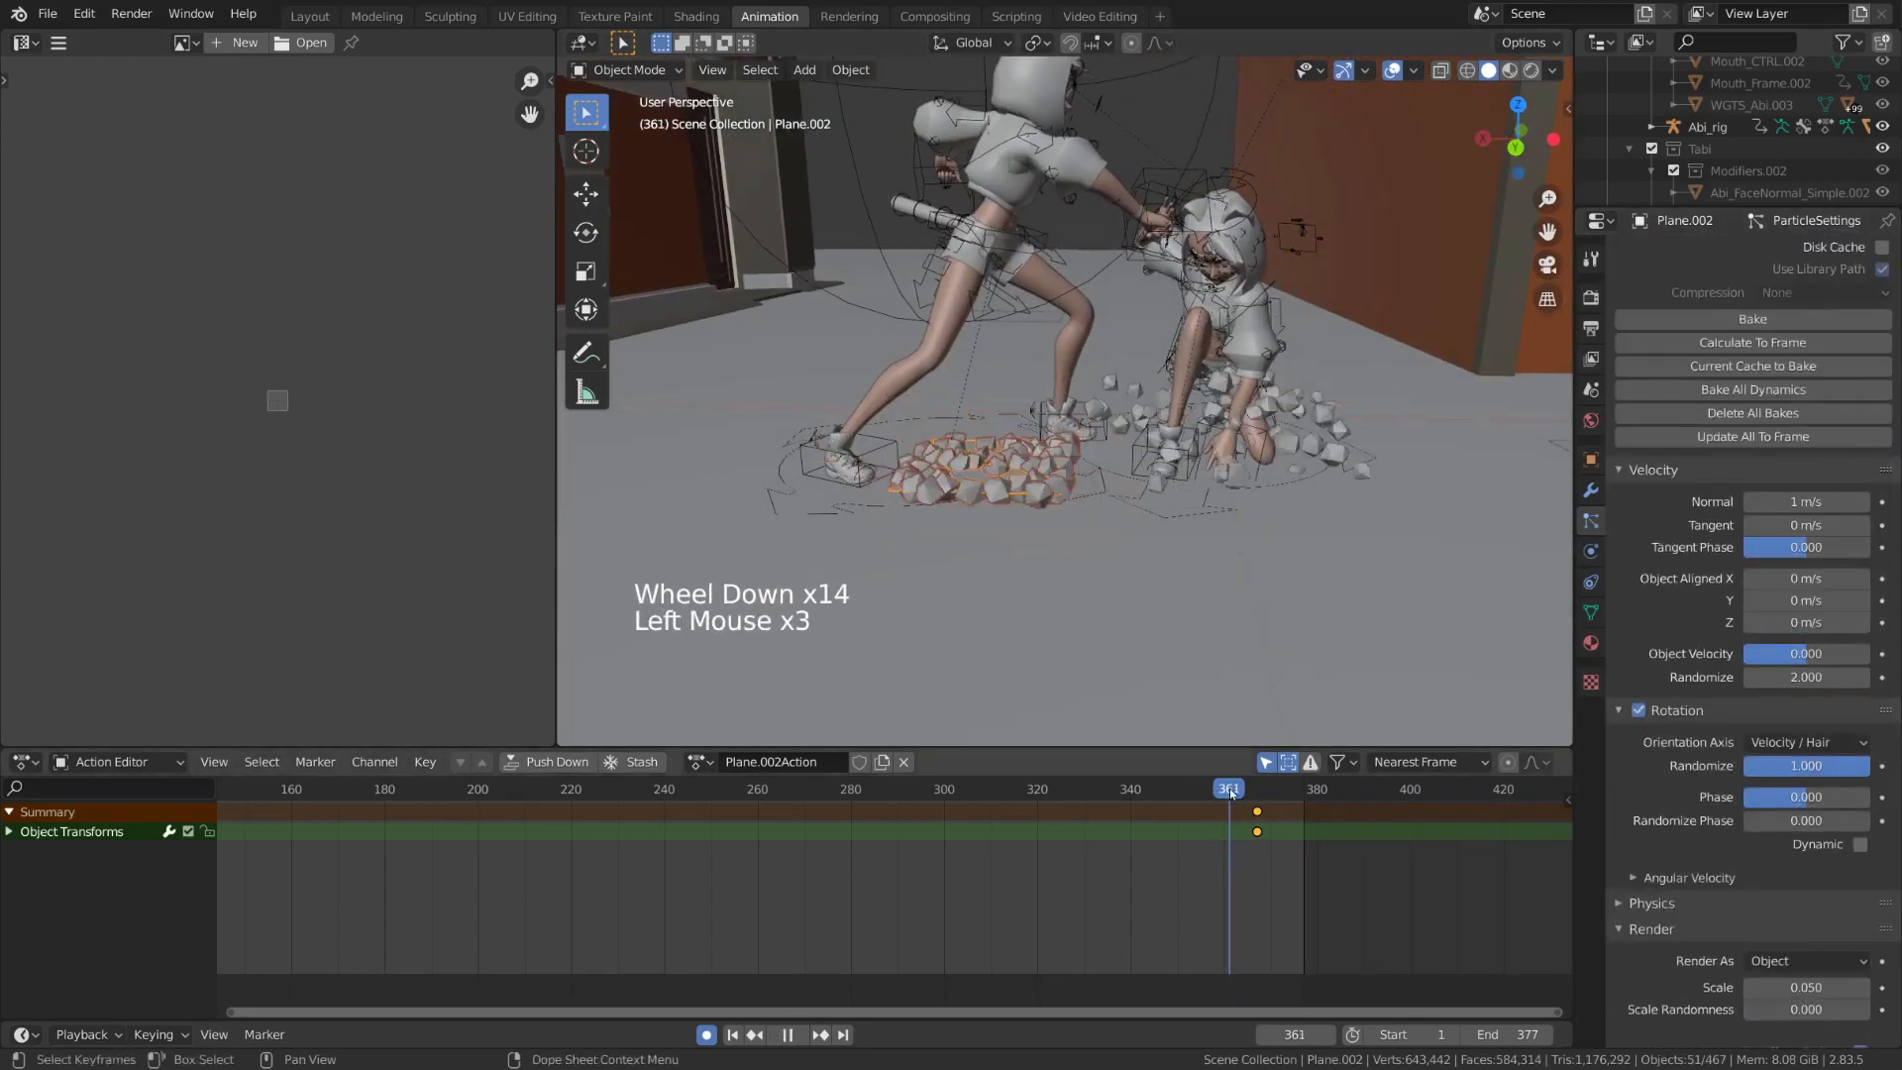
pyautogui.press('space')
pyautogui.press('space')
pyautogui.press('space')
pyautogui.press('space')
pyautogui.click(1217, 795)
pyautogui.press('space')
pyautogui.press('space')
pyautogui.press('space')
# Shrink the new emitter plane and move it under the standing character's foot nearest the kneeling character
pyautogui.press('g')
pyautogui.hotkey('shift', 'z')
pyautogui.press('s')
pyautogui.press('g')
# Set the number of particles emitted by the small plane to 10
pyautogui.scroll(16, 1807, 411)
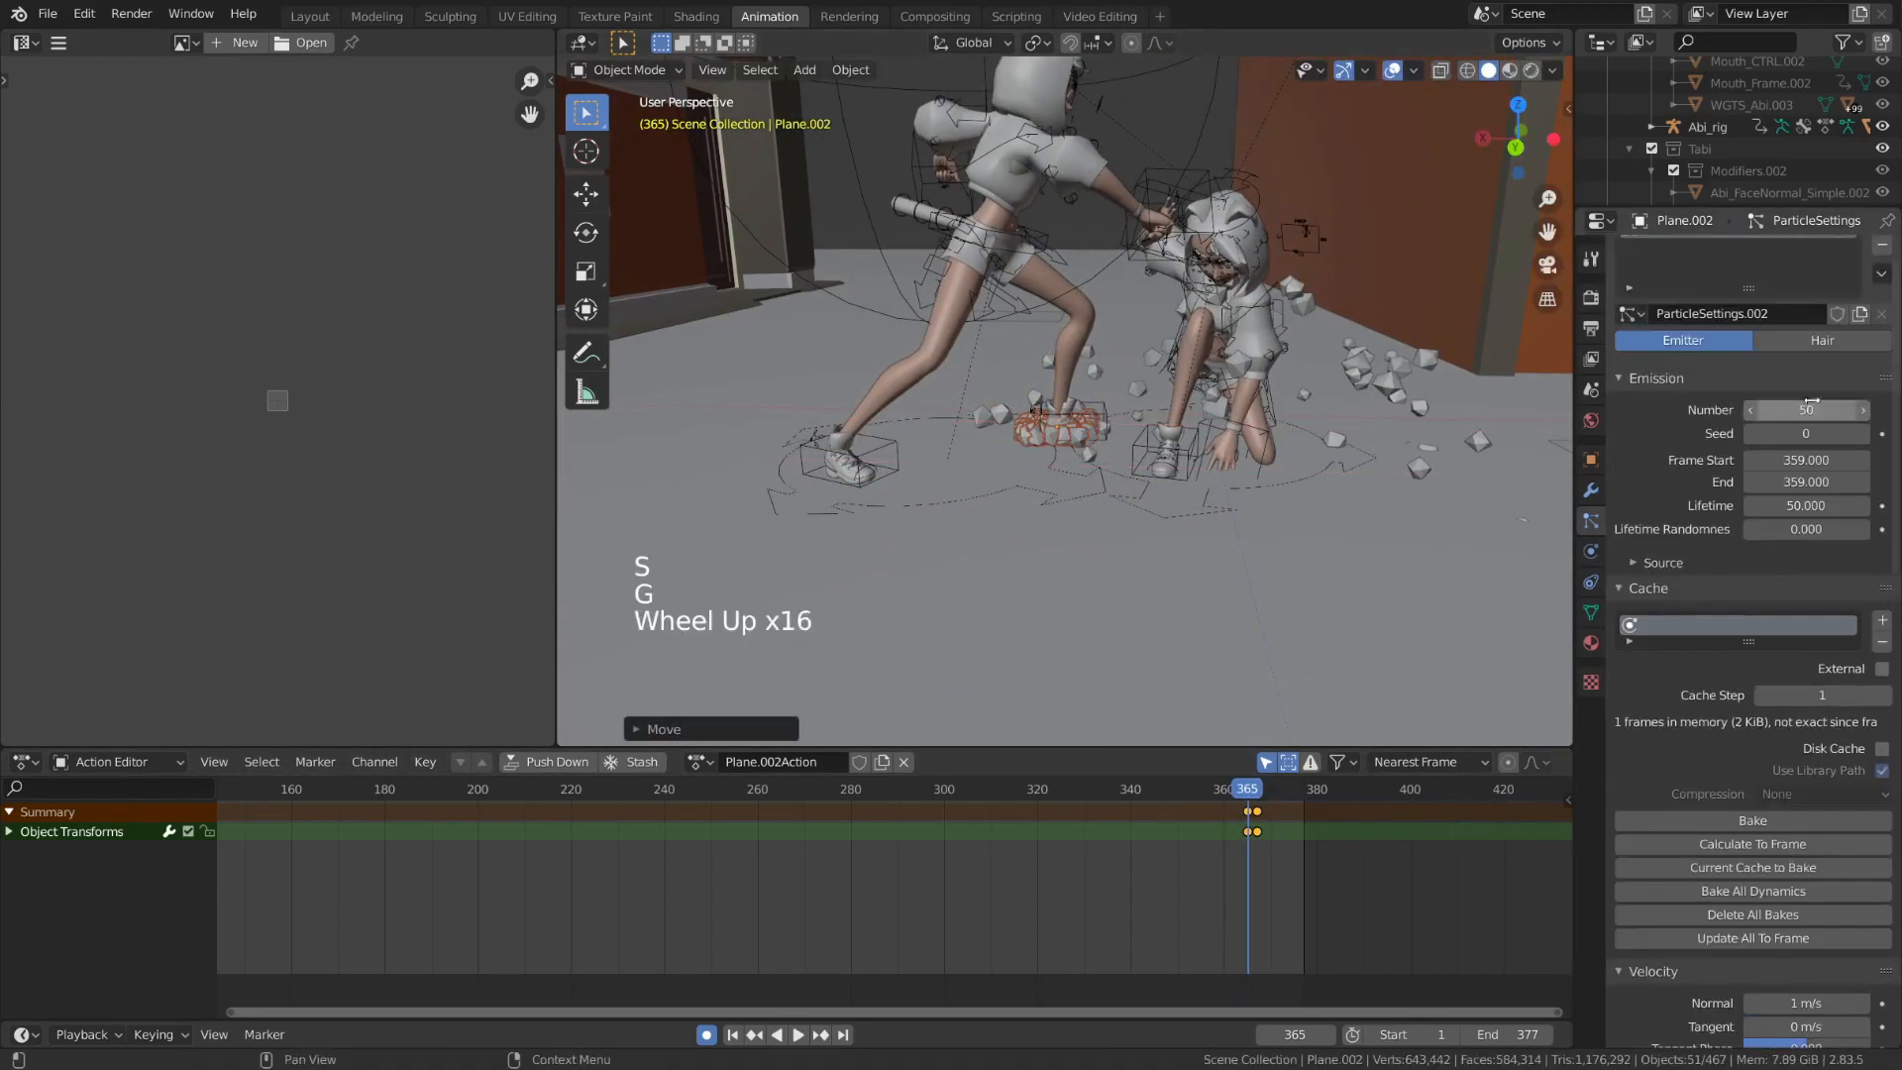
pyautogui.click(1806, 411)
pyautogui.write('10')
pyautogui.press('Return')
# Delete all of the small emitter plane's keyframes and replay the burst
pyautogui.click(1224, 792)
pyautogui.press('a')
pyautogui.press('x')
pyautogui.press('space')
pyautogui.press('space')
pyautogui.click(1208, 792)
pyautogui.press('space')
pyautogui.press('space')
pyautogui.press('space')
pyautogui.press('space')
pyautogui.press('space')
# Set the small emitter's particle scale randomness to 0.5 and replay the burst
pyautogui.scroll(-20, 1813, 628)
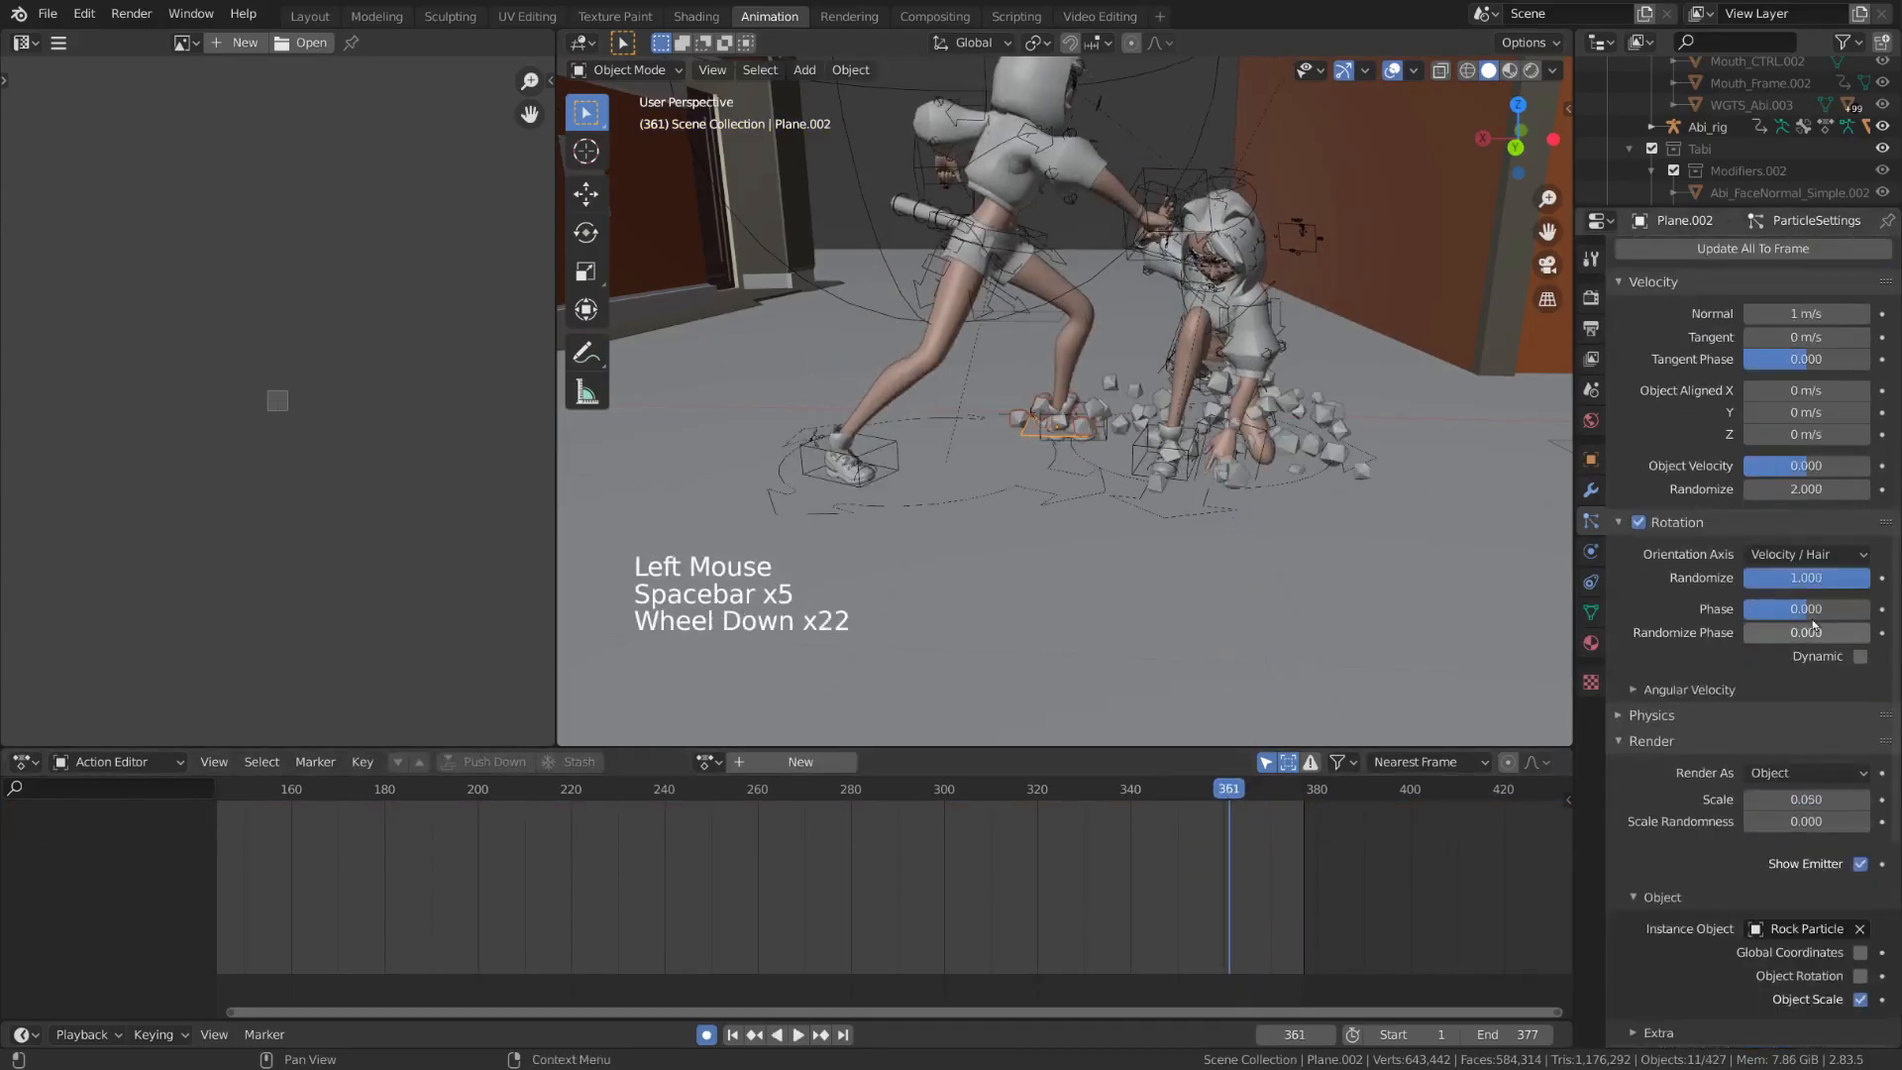
pyautogui.click(1805, 768)
pyautogui.click(1806, 790)
pyautogui.write('0.5')
pyautogui.click(1210, 789)
pyautogui.press('space')
pyautogui.press('space')
pyautogui.press('space')
pyautogui.press('space')
pyautogui.press('space')
# Reduce the small emitter's particle scale to 0.03 and preview the result
pyautogui.click(1807, 768)
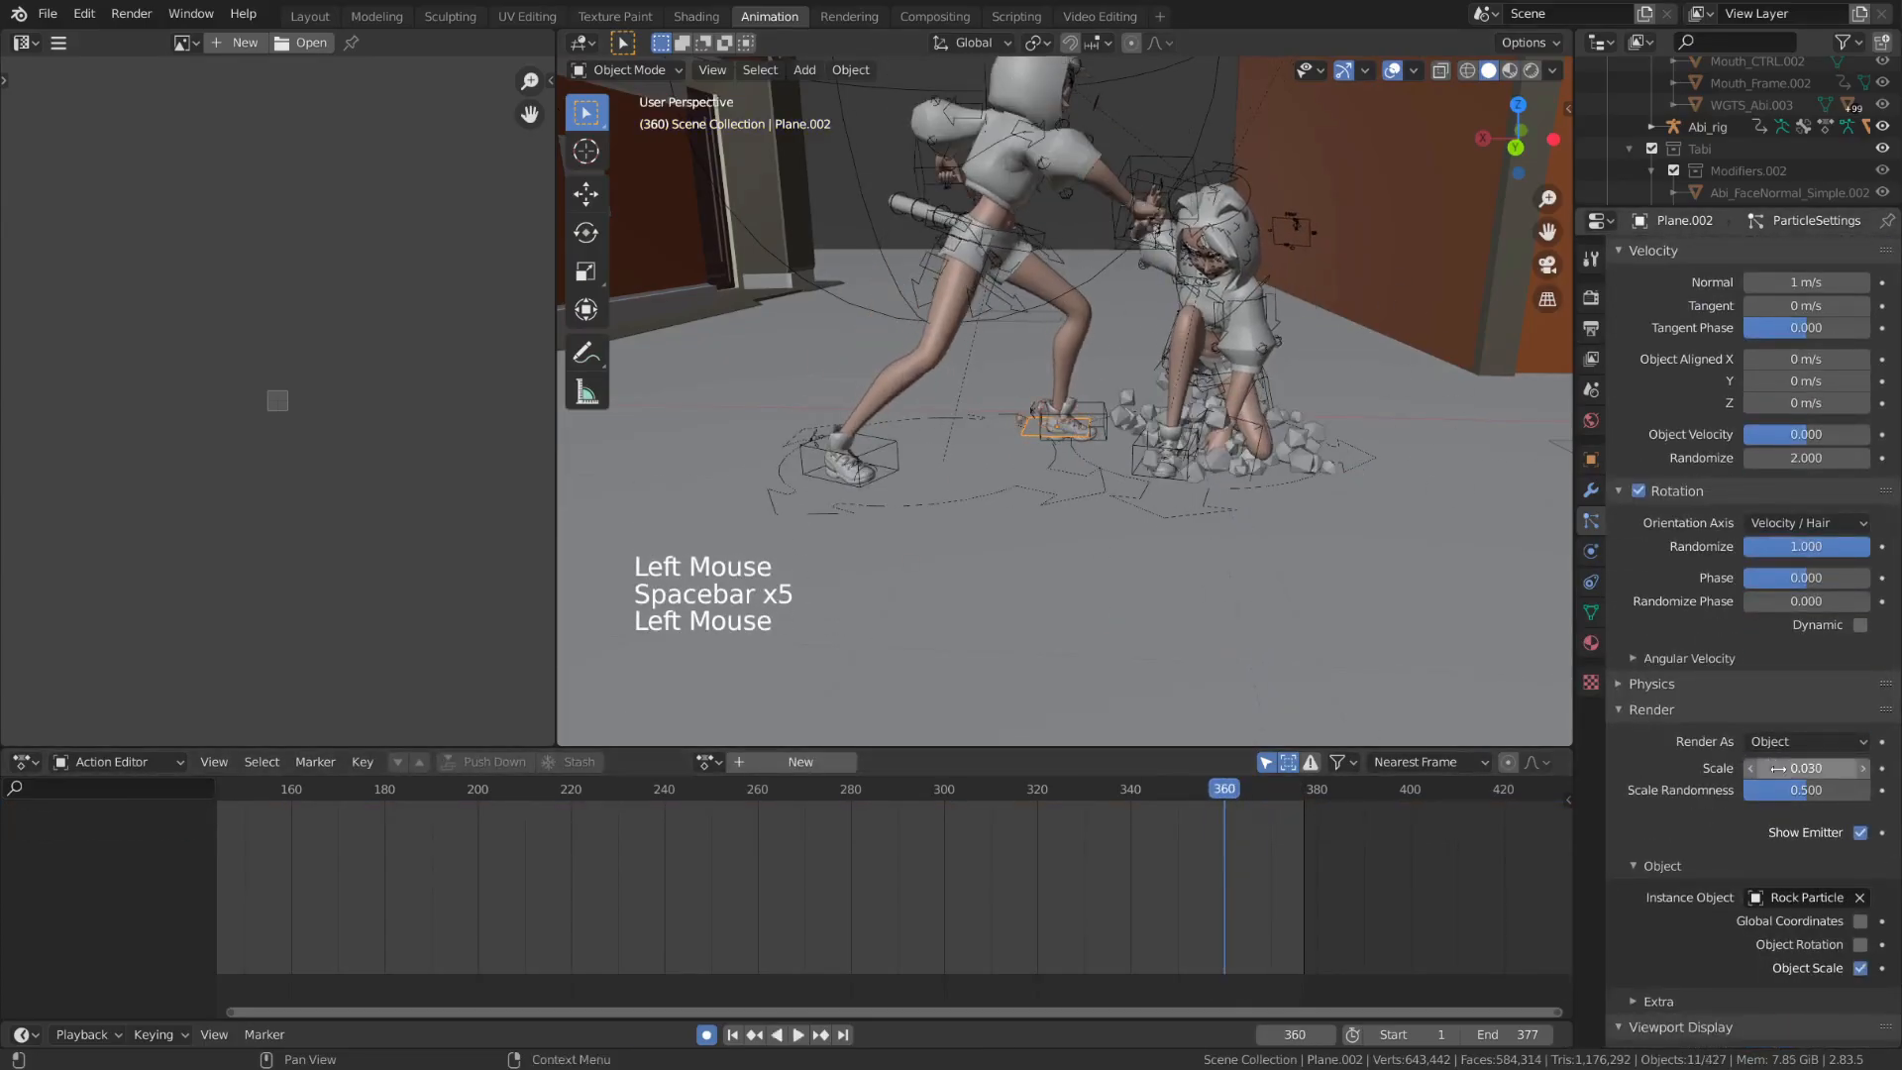
pyautogui.write('0.03')
pyautogui.scroll(8, 1232, 488)
pyautogui.press('space')
# Hide the viewport overlays and replay the small foot burst from frame 357
pyautogui.press('space')
pyautogui.scroll(-10, 1252, 620)
pyautogui.hotkey('shift', 'alt', 'z')
pyautogui.press('space')
pyautogui.press('space')
pyautogui.scroll(4, 1252, 620)
pyautogui.press('space')
pyautogui.press('space')
pyautogui.press('space')
pyautogui.click(1211, 790)
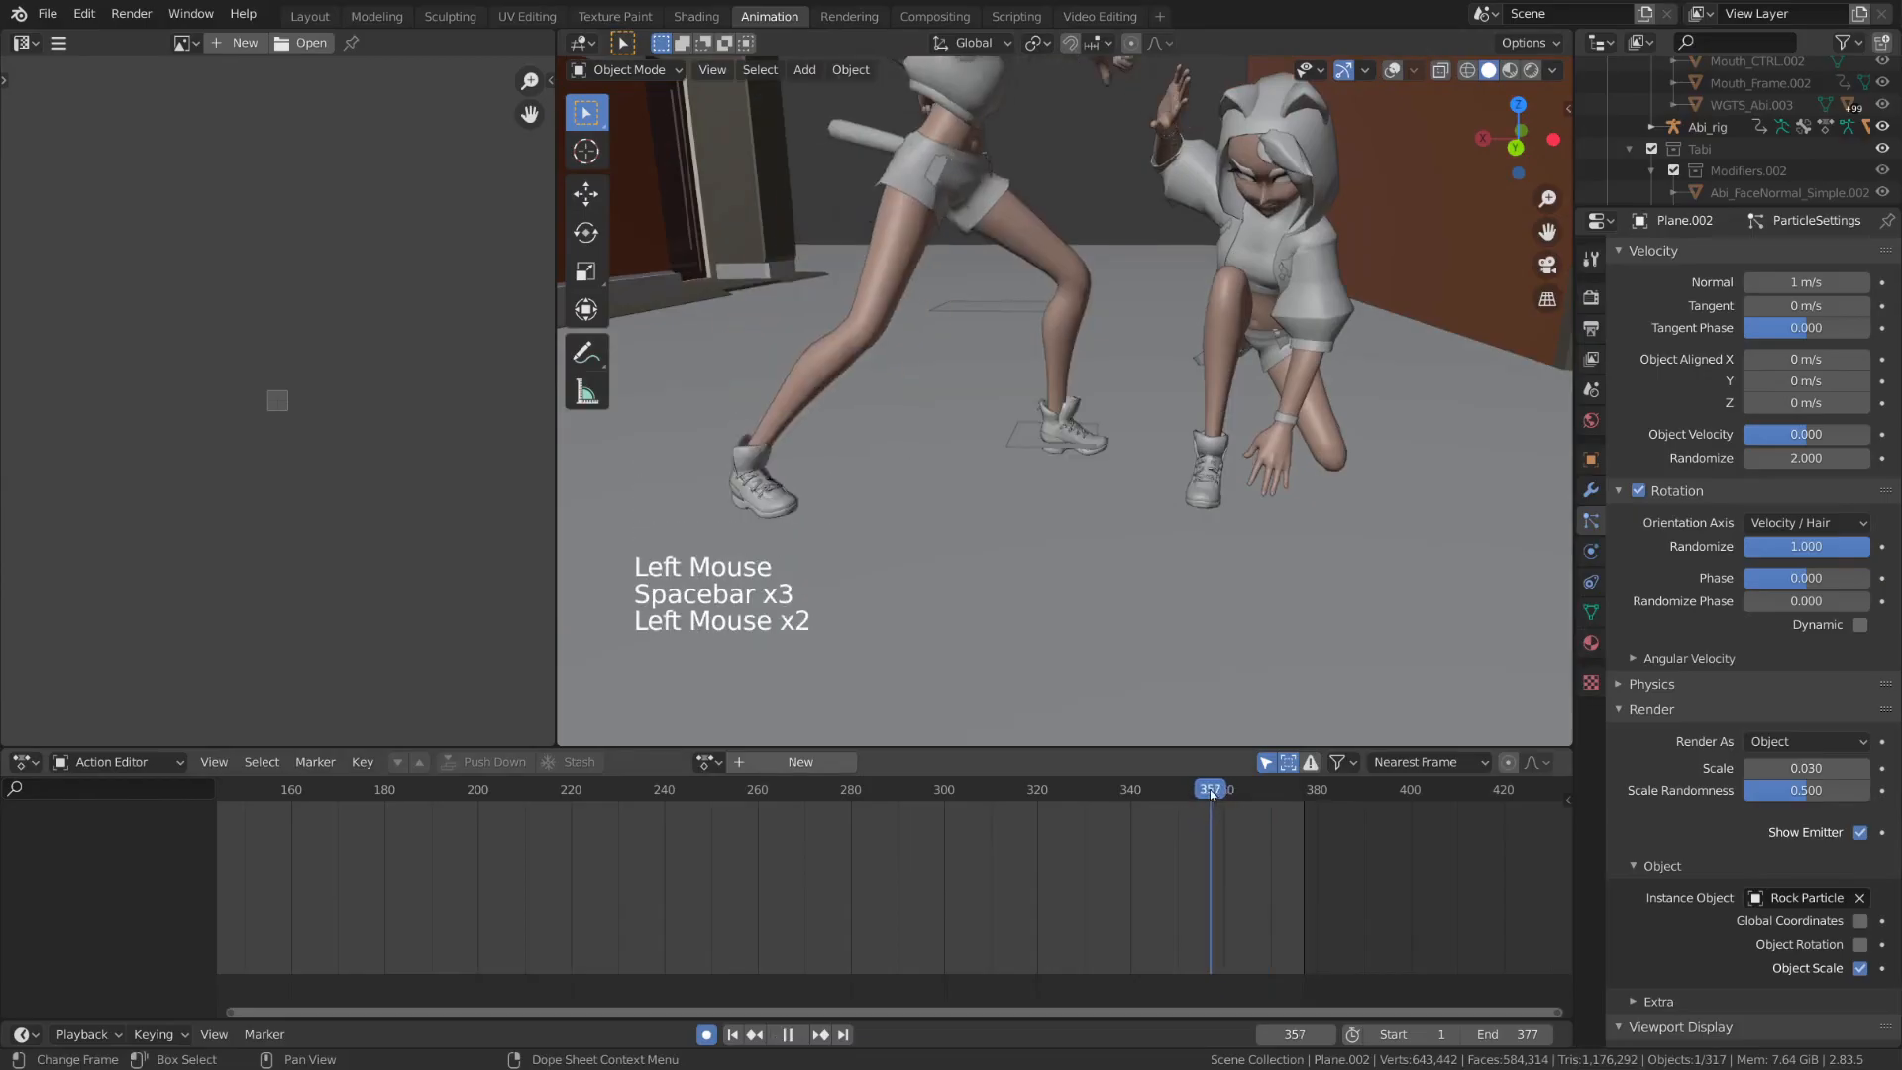
# Duplicate the original tilted emitter plane and place the copy on the ground beside the kneeling character, toward the bench
pyautogui.scroll(20, 1806, 419)
pyautogui.click(1807, 420)
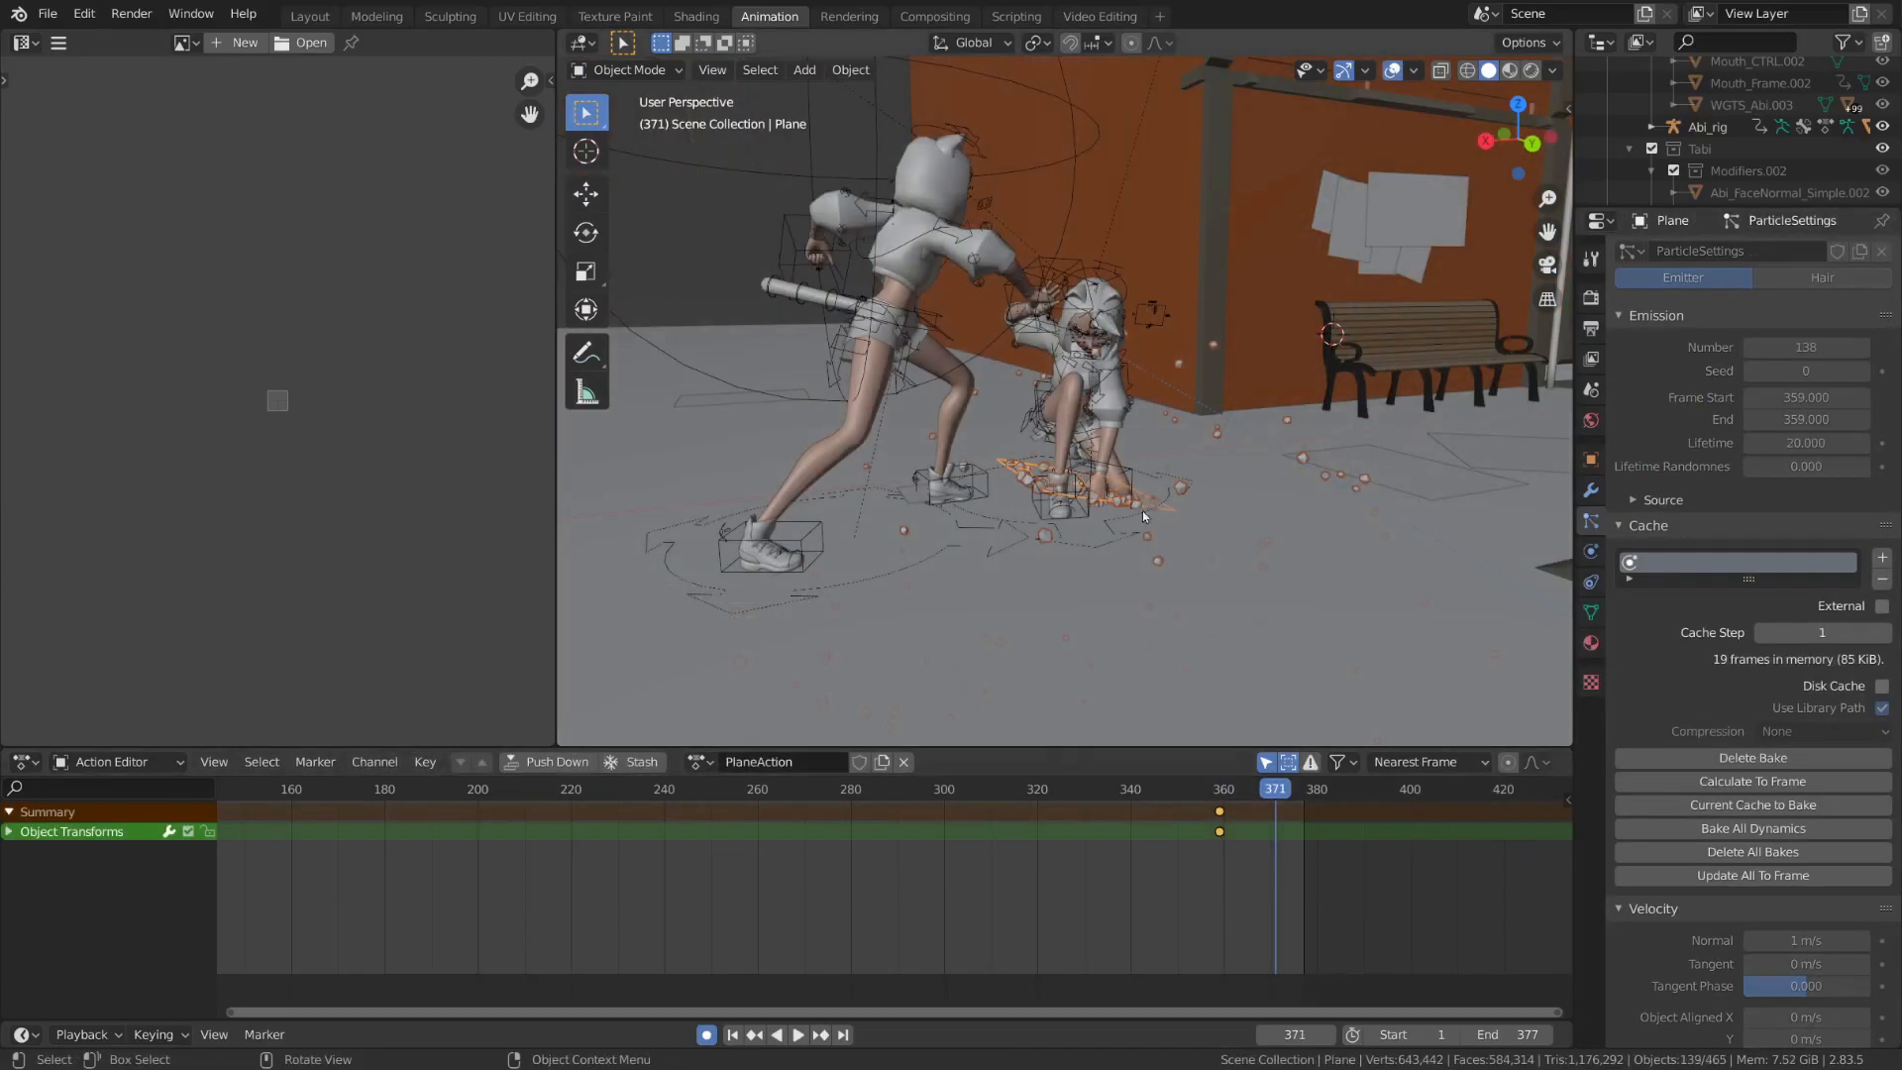
pyautogui.hotkey('shift', 'd')
pyautogui.click(1317, 510)
# Delete all keyframes of the duplicated emitter plane and start playback from just before frame 359
pyautogui.press('a')
pyautogui.press('x')
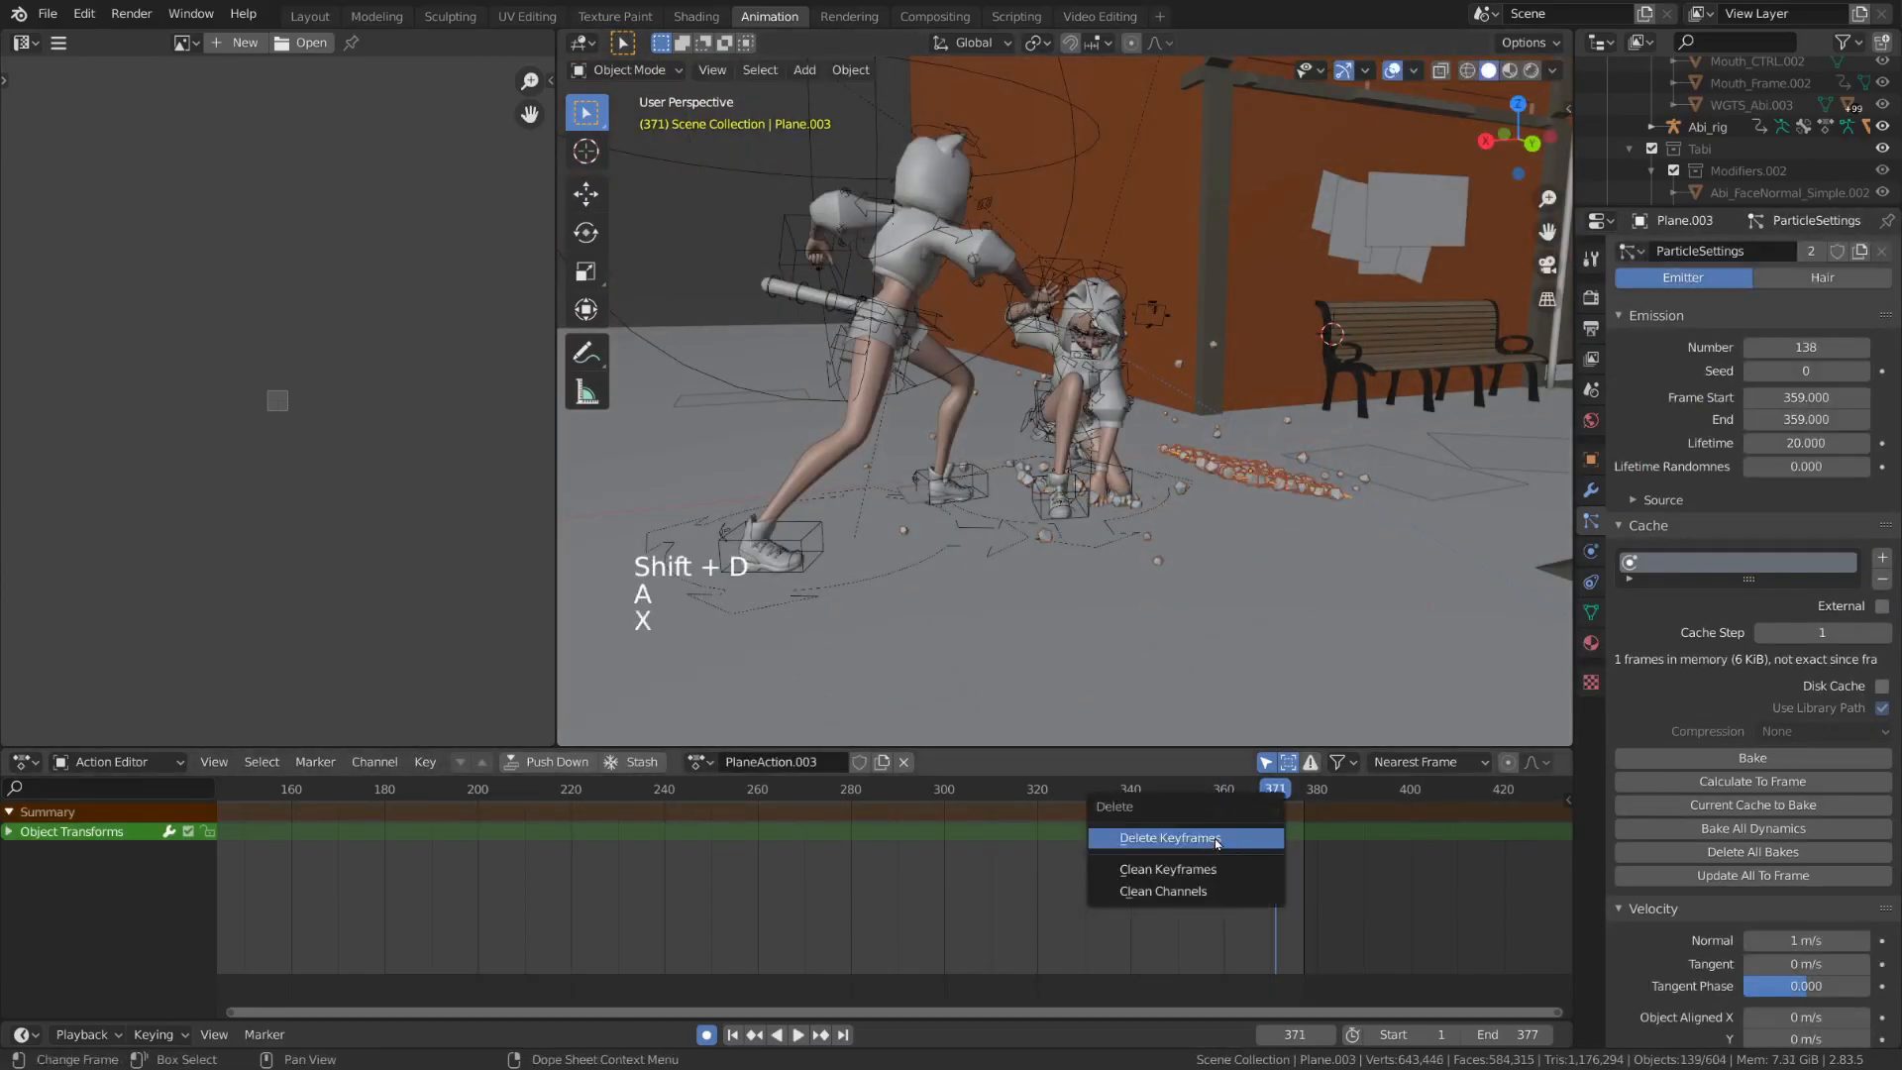
pyautogui.click(1218, 838)
pyautogui.click(1202, 790)
pyautogui.press('space')
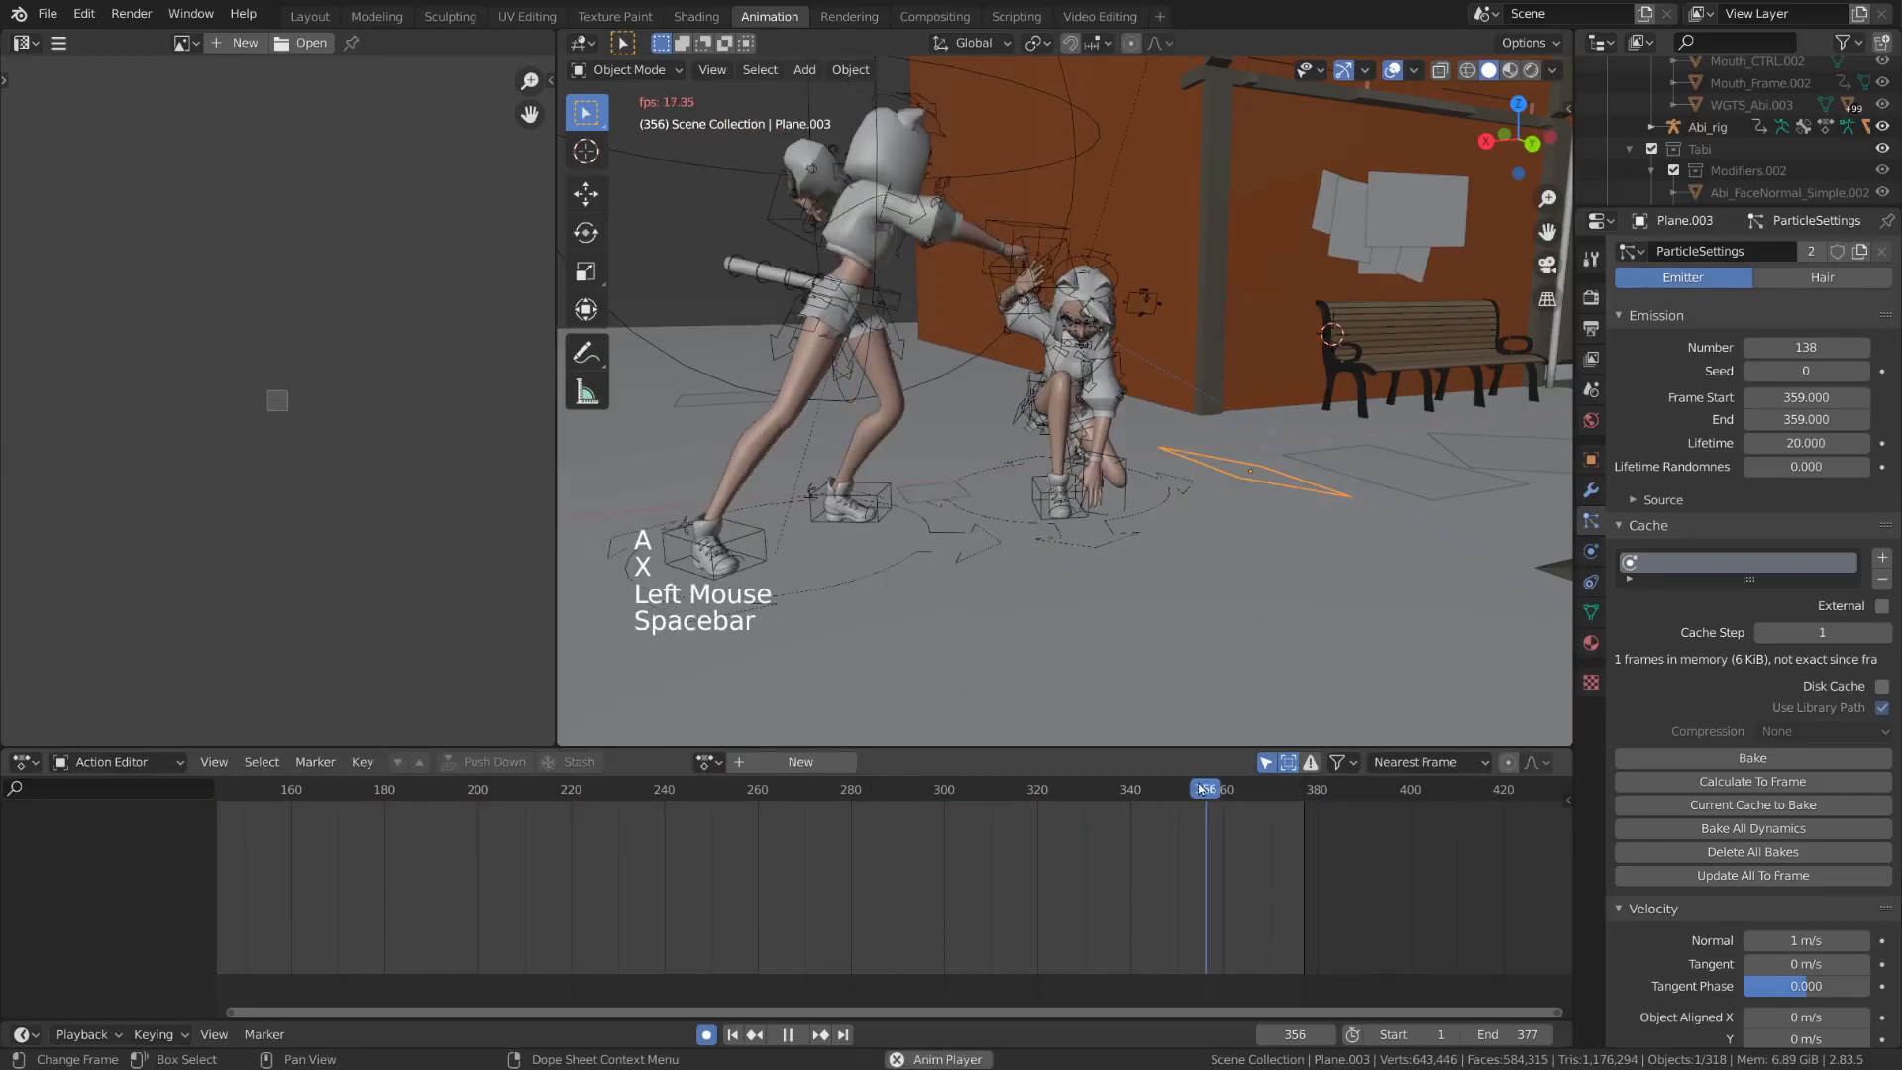
# Preview the copied emitter plane's burst and set the shared particle settings' number to 163
pyautogui.press('space')
pyautogui.press('space')
pyautogui.press('space')
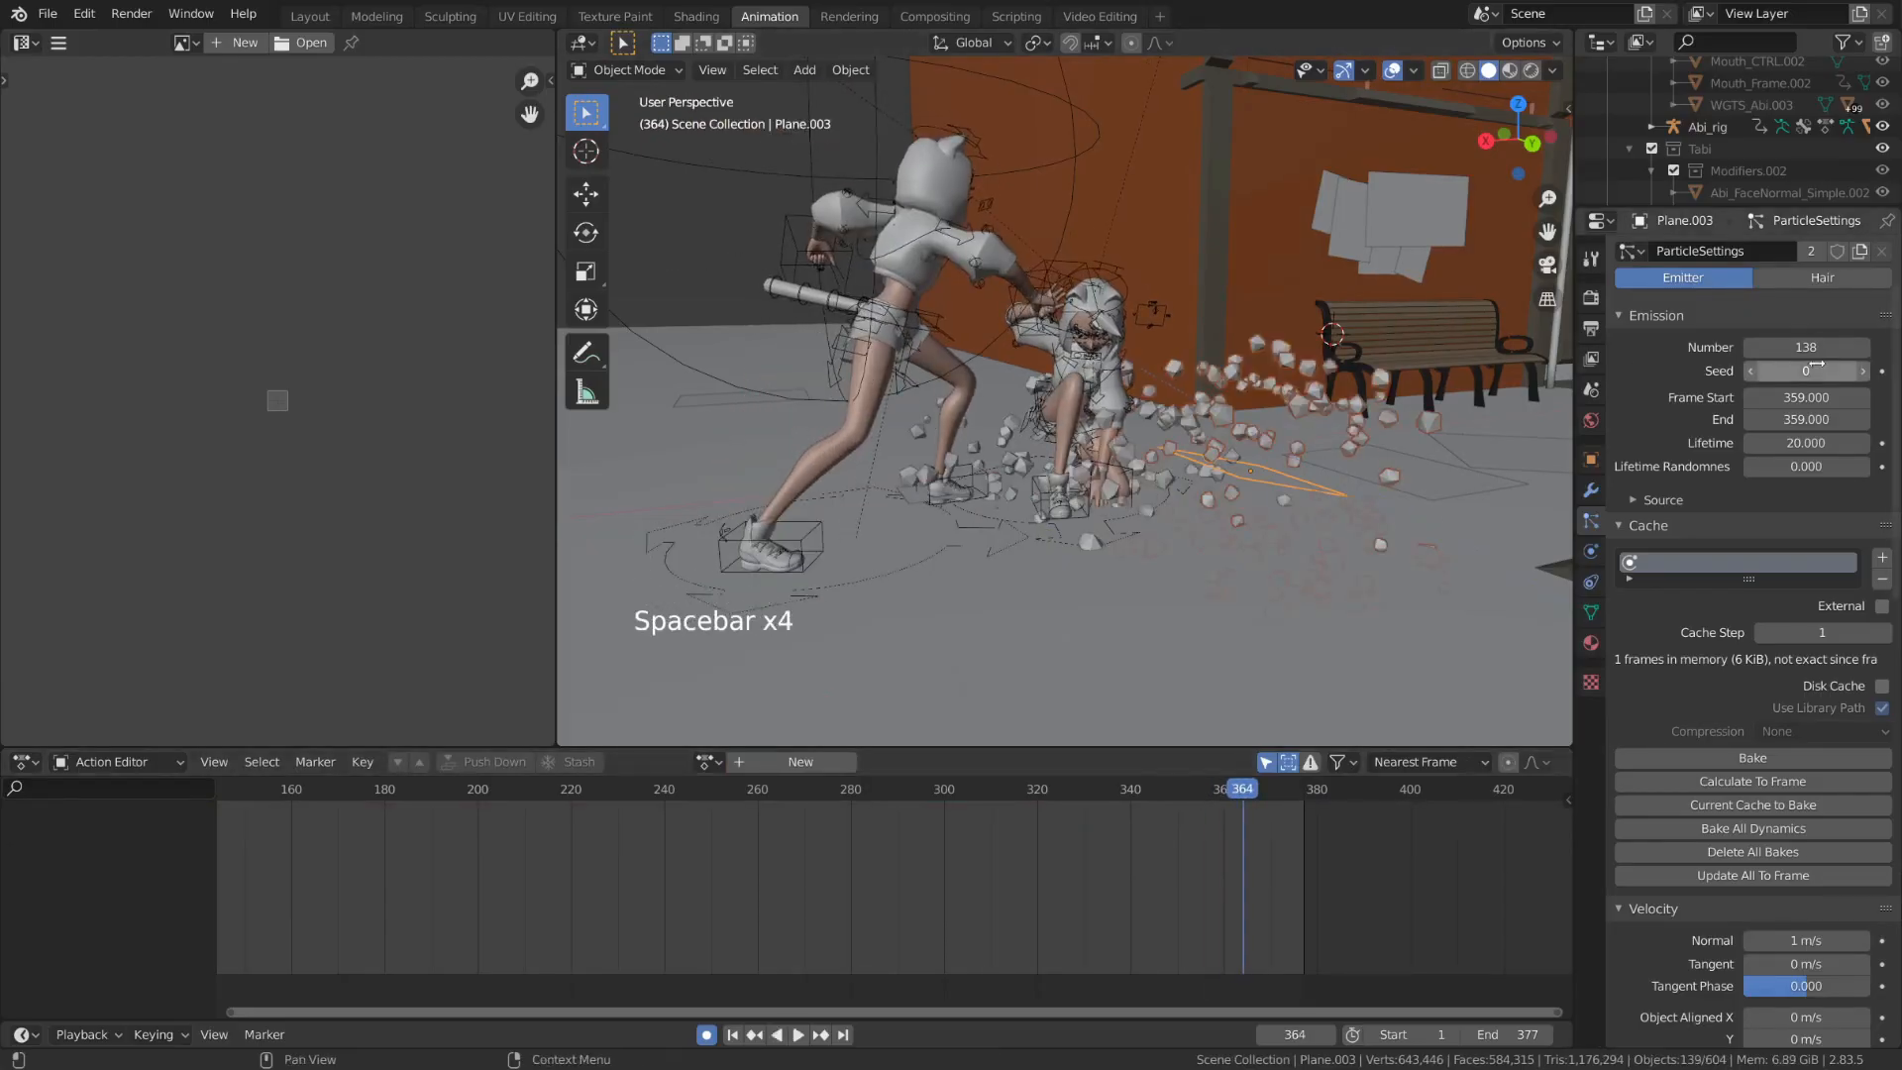
pyautogui.scroll(4, 1816, 367)
pyautogui.moveTo(1806, 441)
pyautogui.mouseDown()
pyautogui.moveTo(1875, 441)
pyautogui.moveTo(1792, 441)
pyautogui.moveTo(1834, 441)
pyautogui.mouseUp()
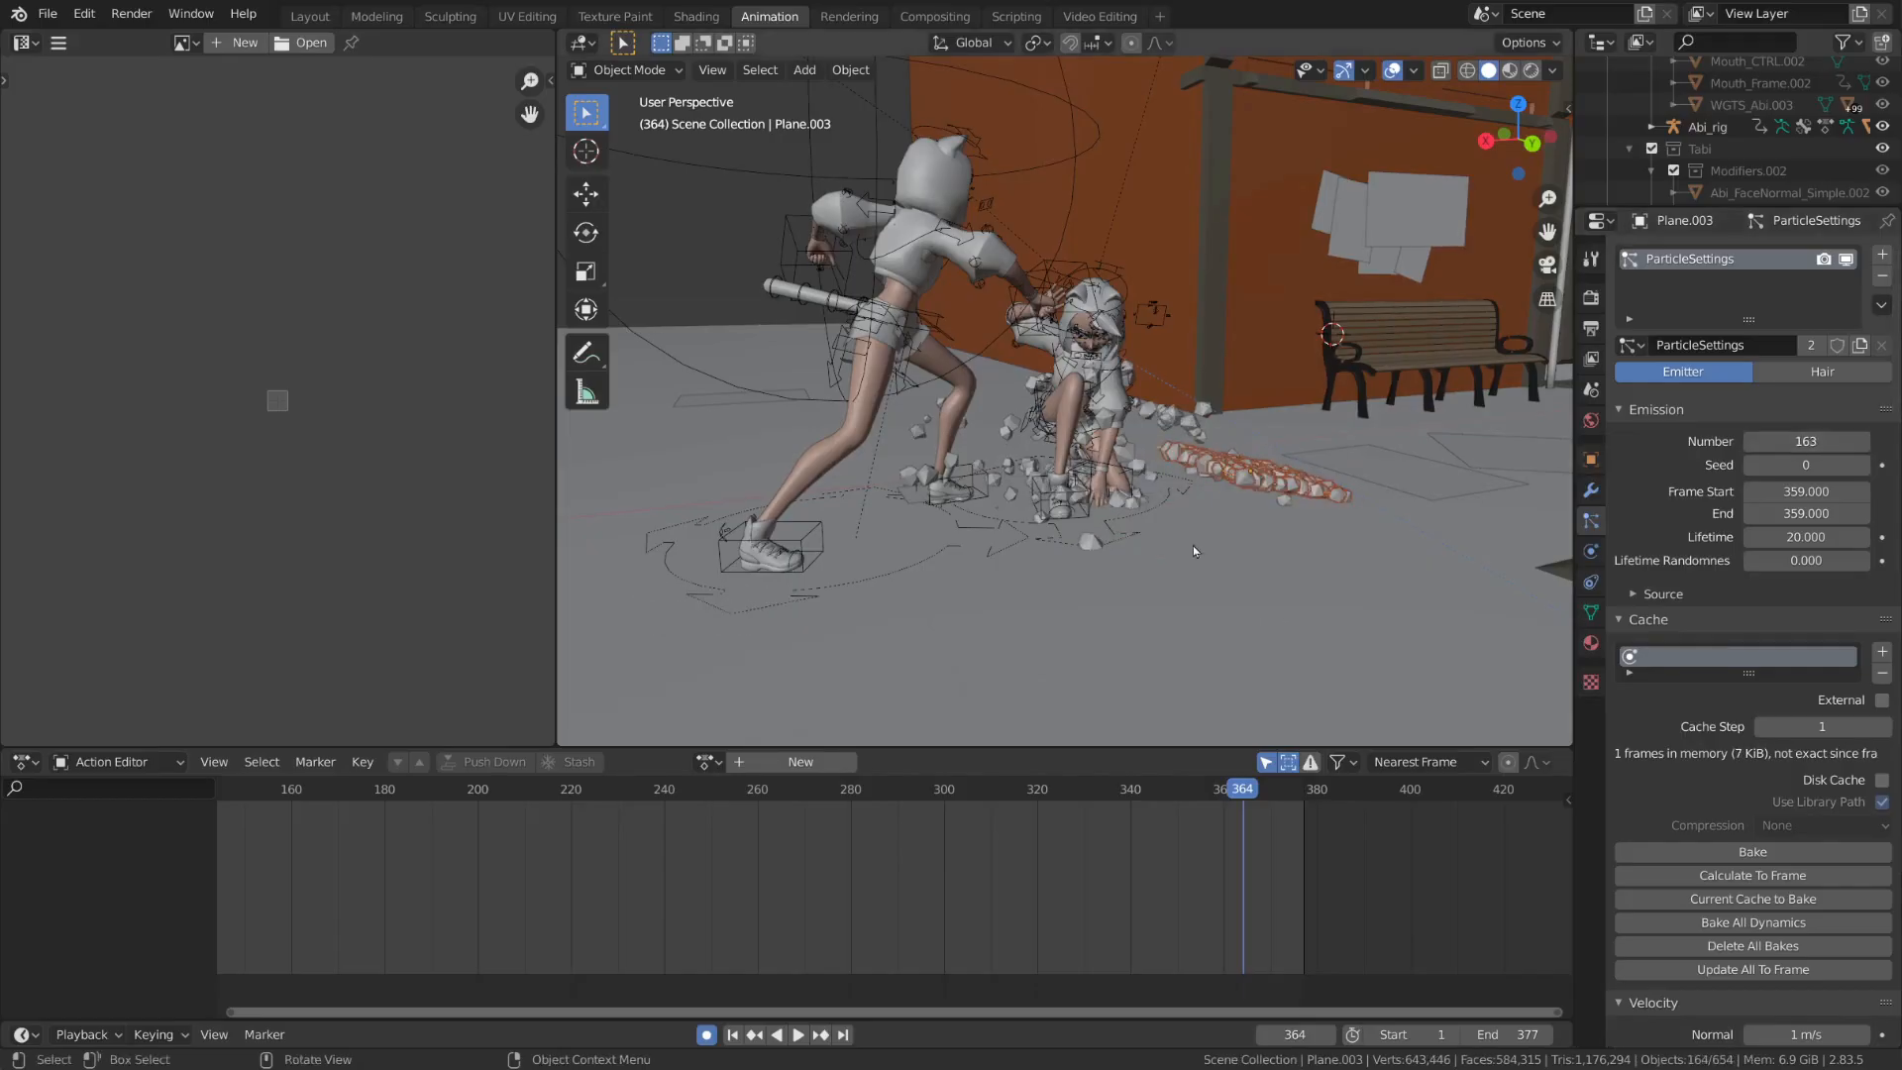
# Make the copied emitter plane's particle settings a single-user copy and set its particle number to 220
pyautogui.click(1134, 509)
pyautogui.click(1268, 473)
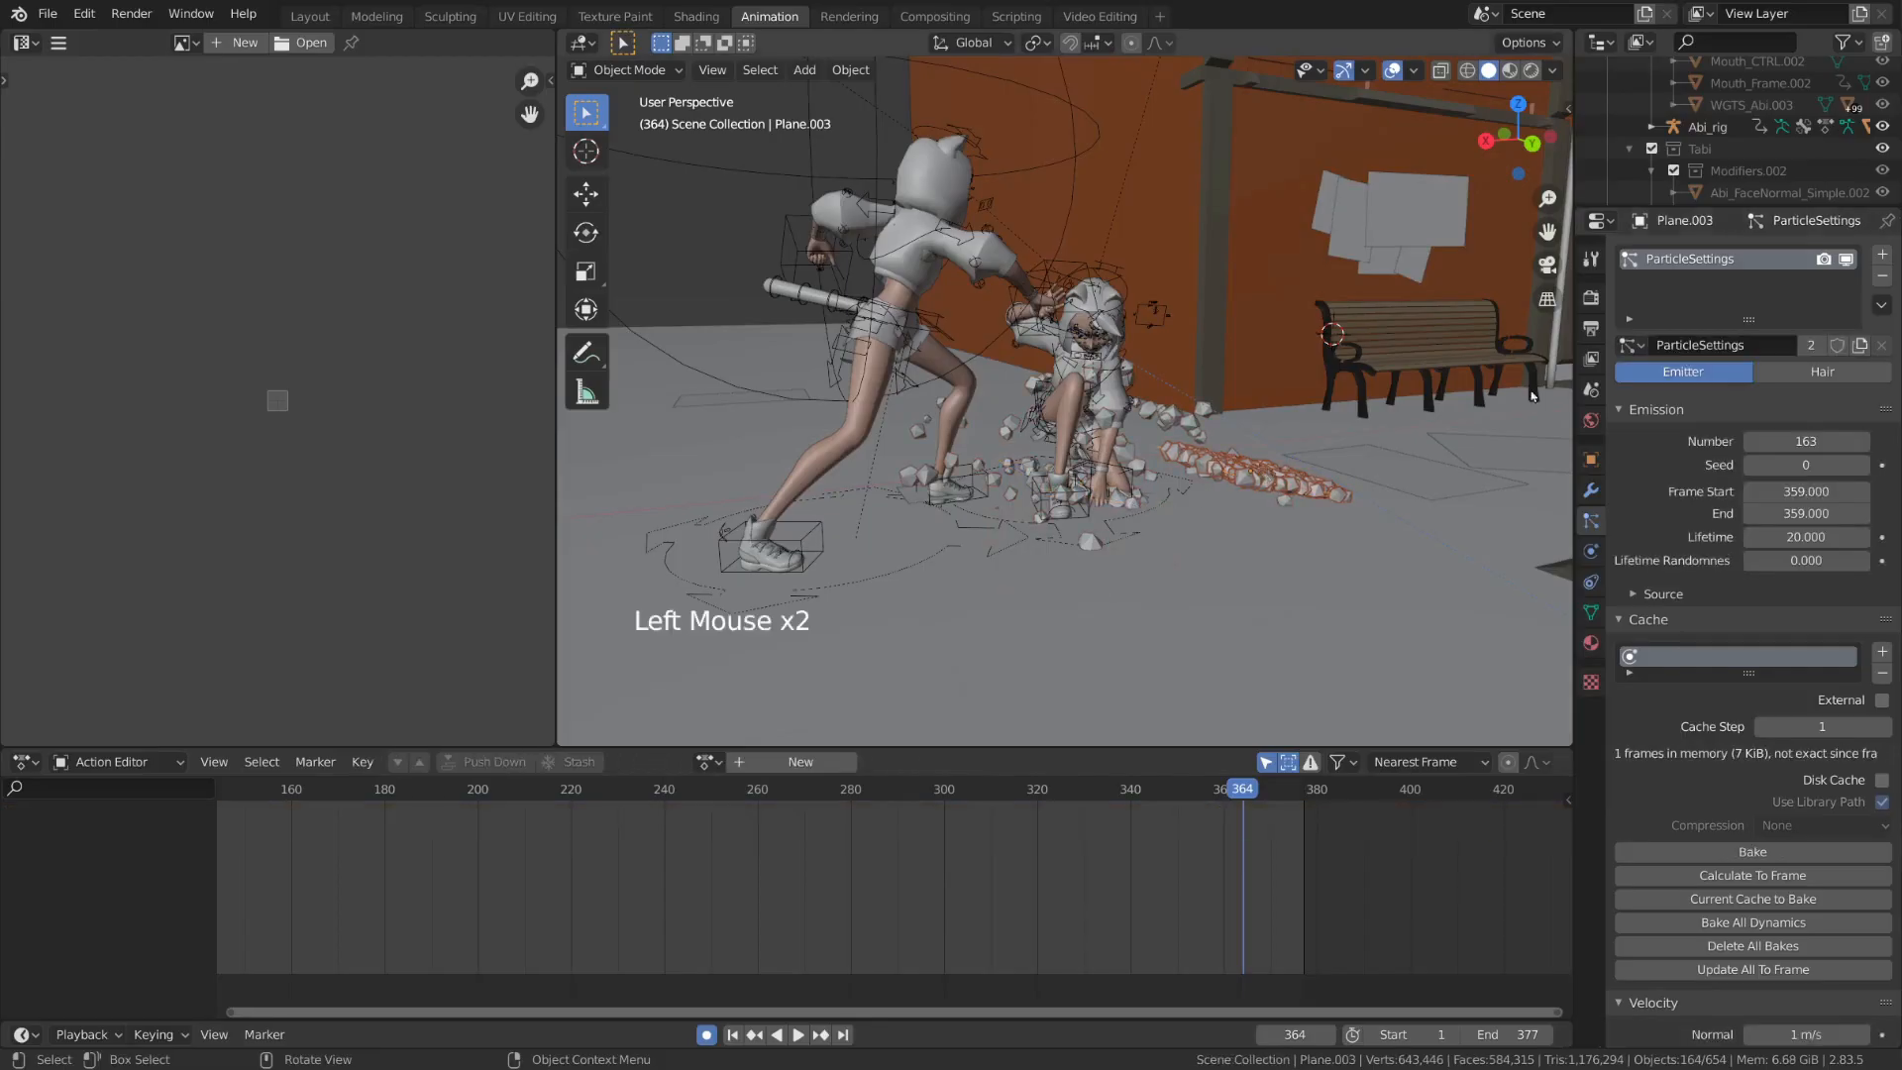
pyautogui.click(1815, 350)
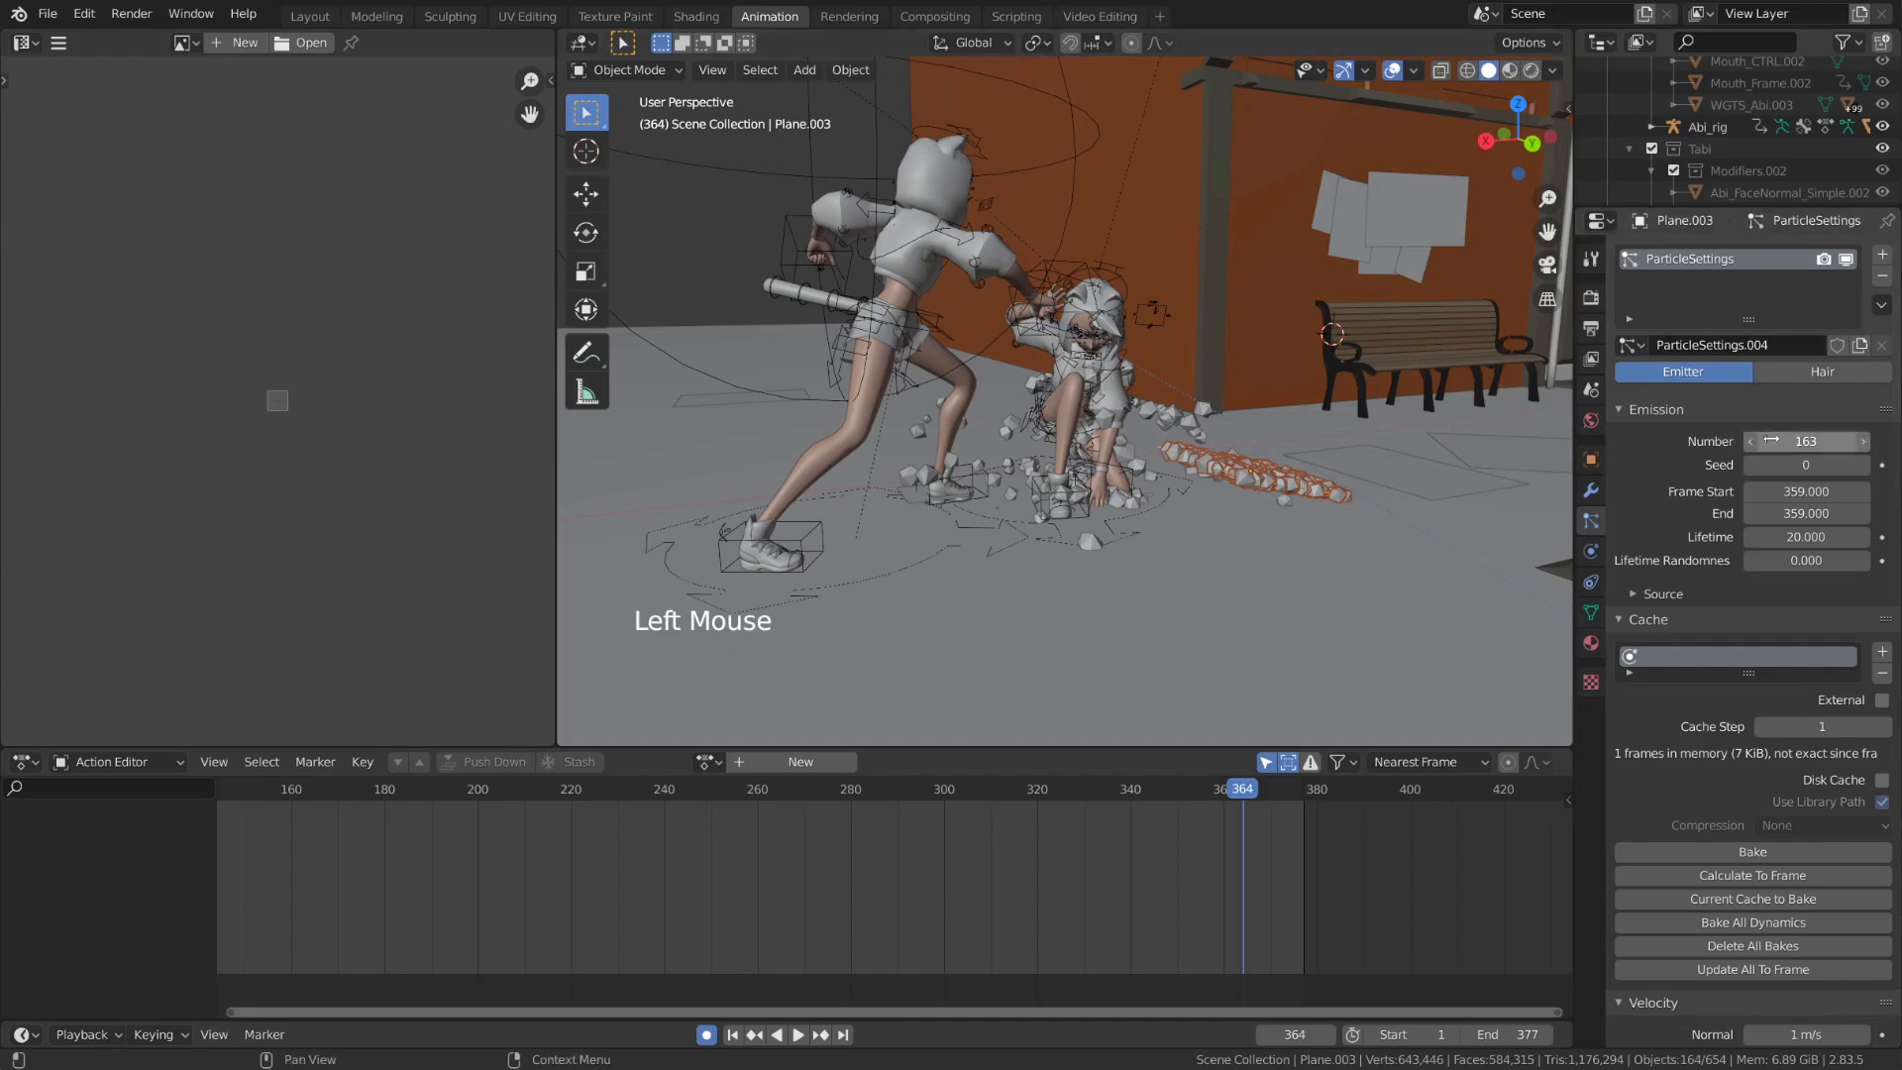
pyautogui.moveTo(1783, 443)
pyautogui.mouseDown()
pyautogui.moveTo(1809, 442)
pyautogui.moveTo(1729, 443)
pyautogui.moveTo(1818, 443)
pyautogui.mouseUp()
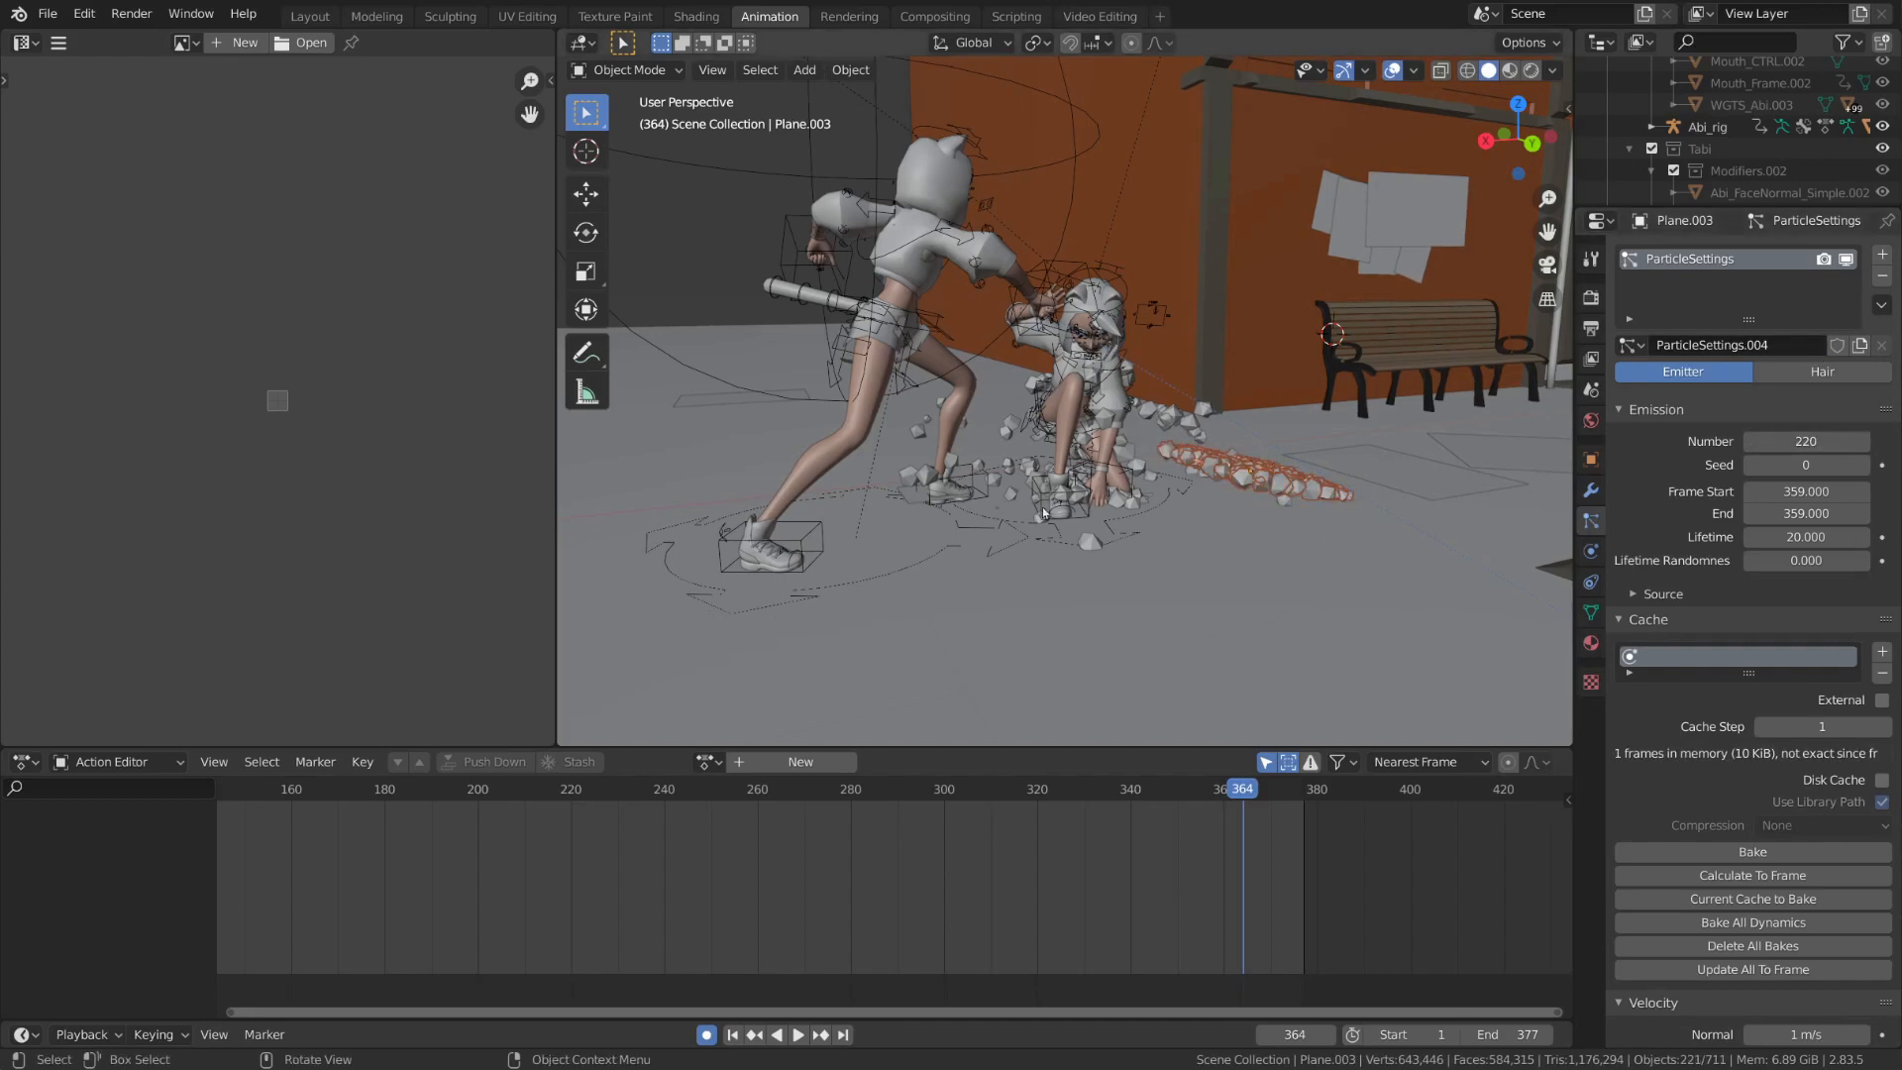
# Replay the animation from around frame 350 to check the denser rock burst beside the kneeling character
pyautogui.press('space')
pyautogui.press('space')
pyautogui.click(1176, 790)
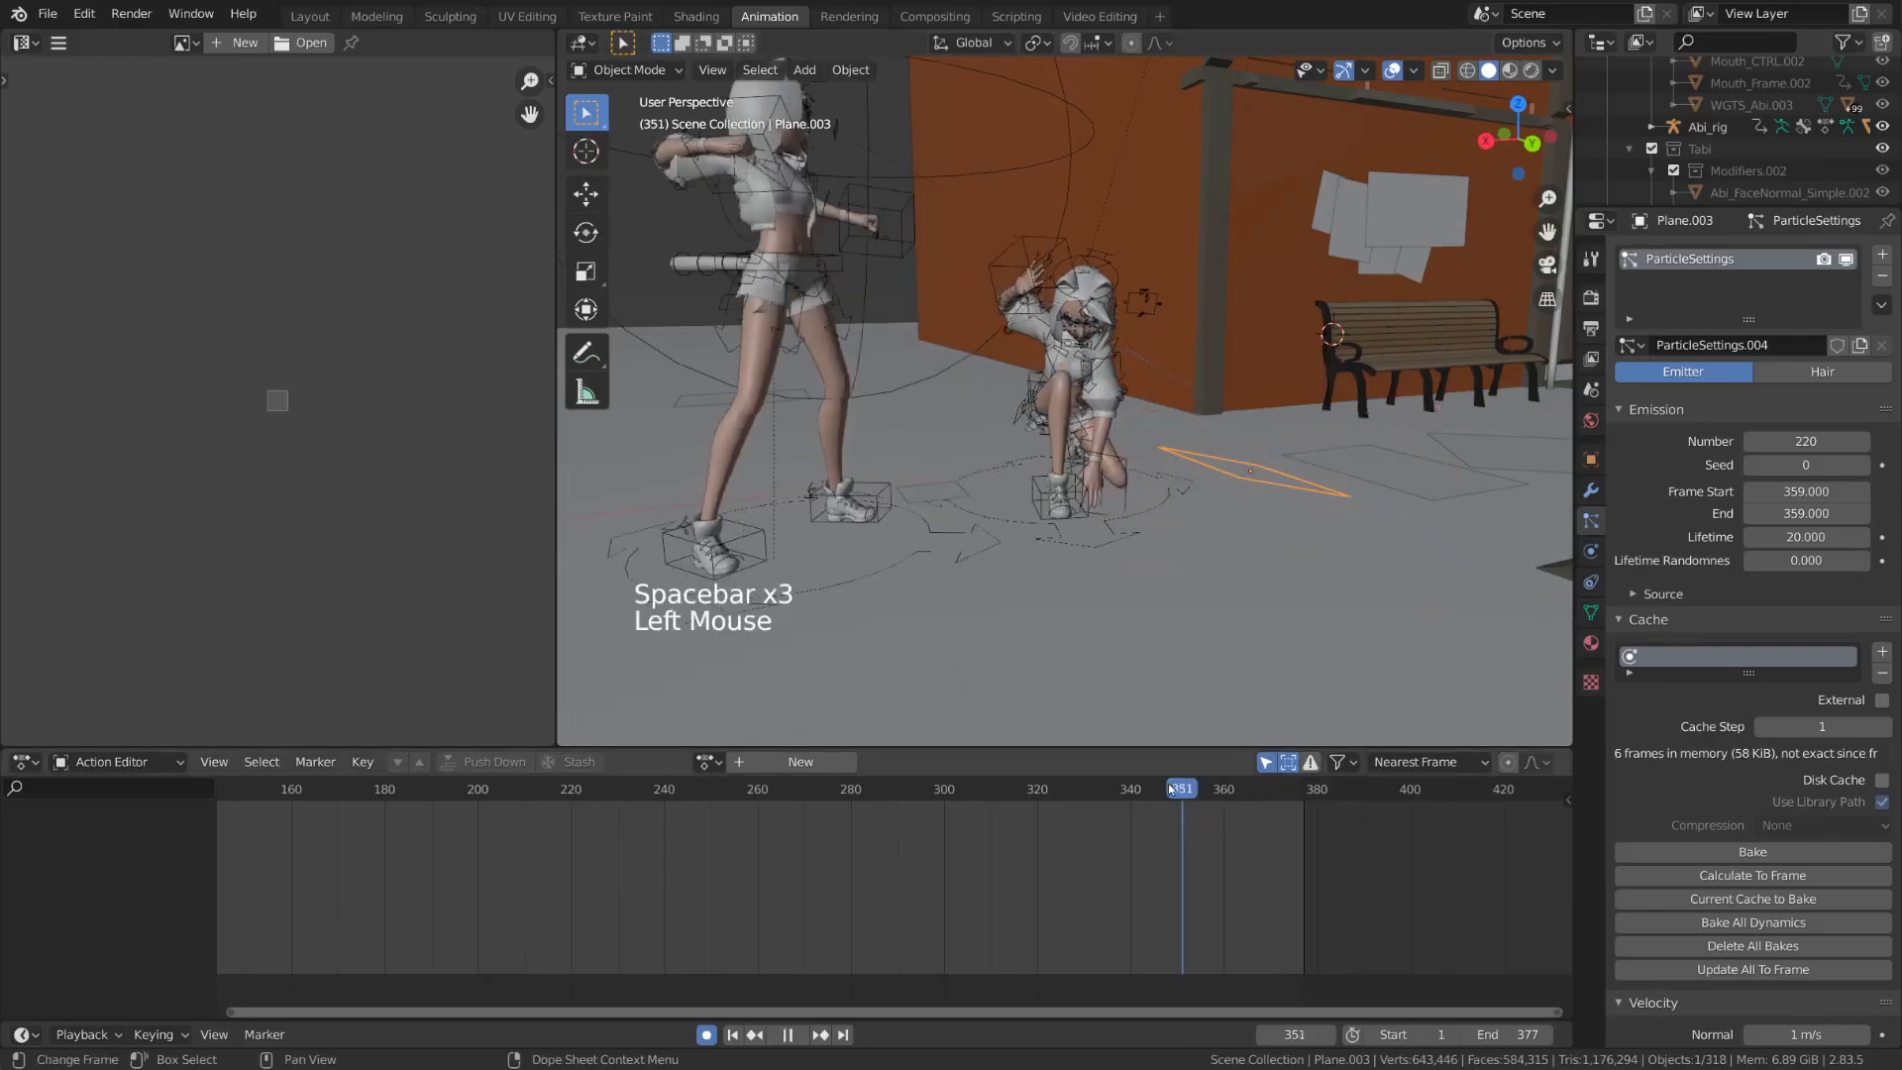
pyautogui.press('space')
pyautogui.press('space')
pyautogui.press('space')
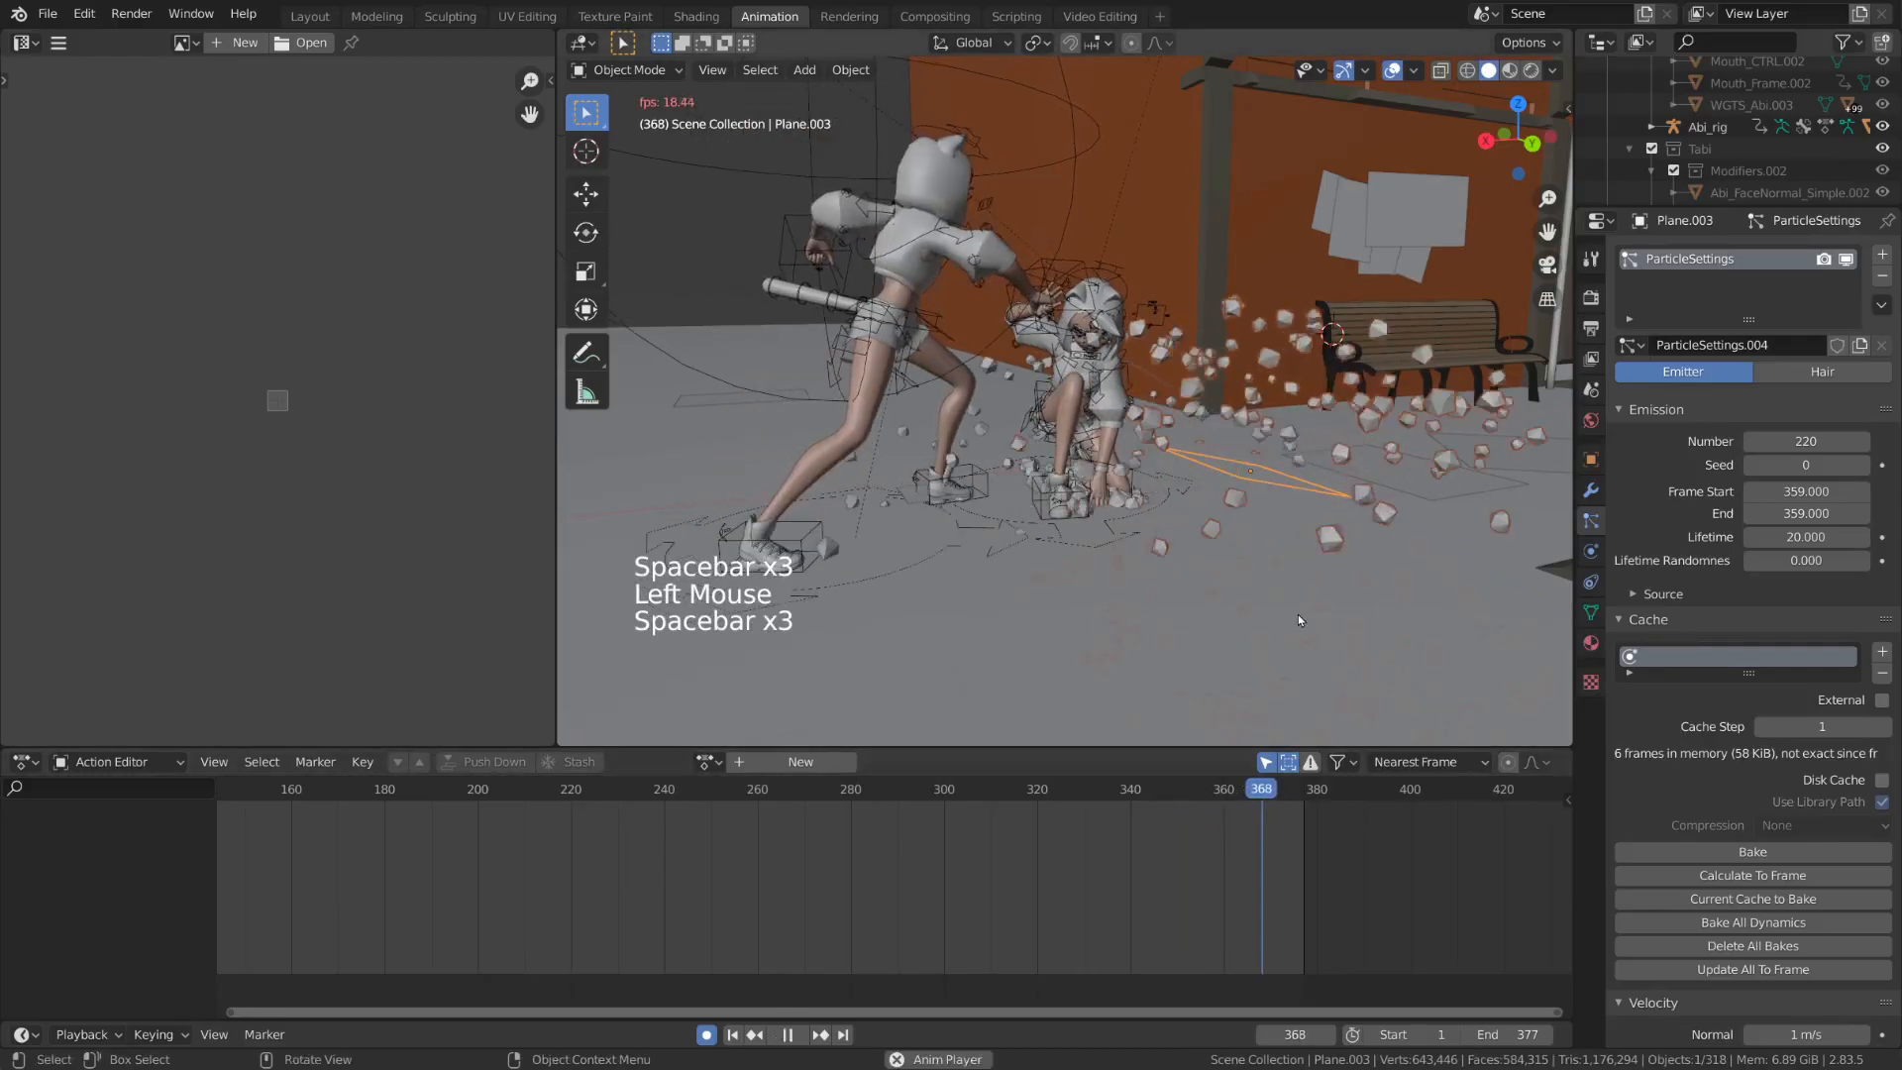
# Delete the copied emitter plane beside the kneeling character and replay the original burst in the shaded preview with overlays hidden
pyautogui.press('space')
pyautogui.press('x')
pyautogui.click(1362, 503)
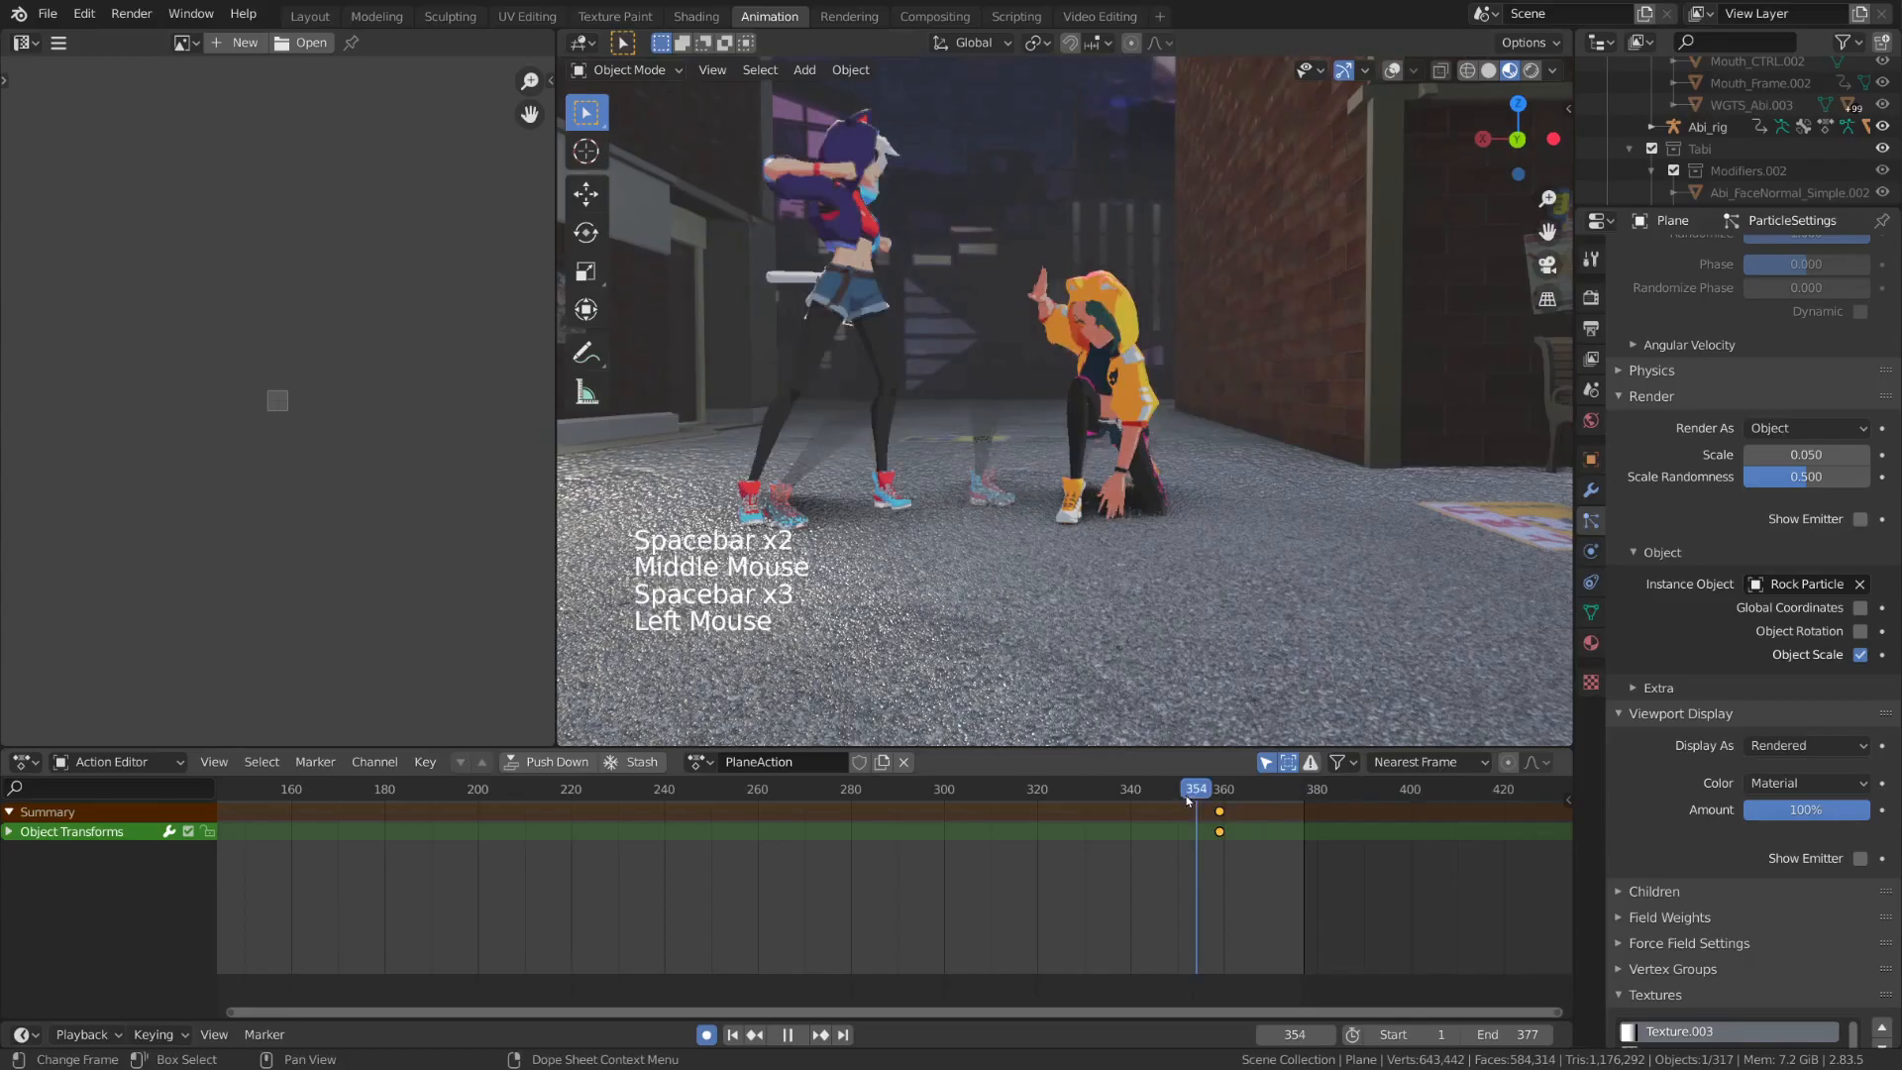
pyautogui.press('space')
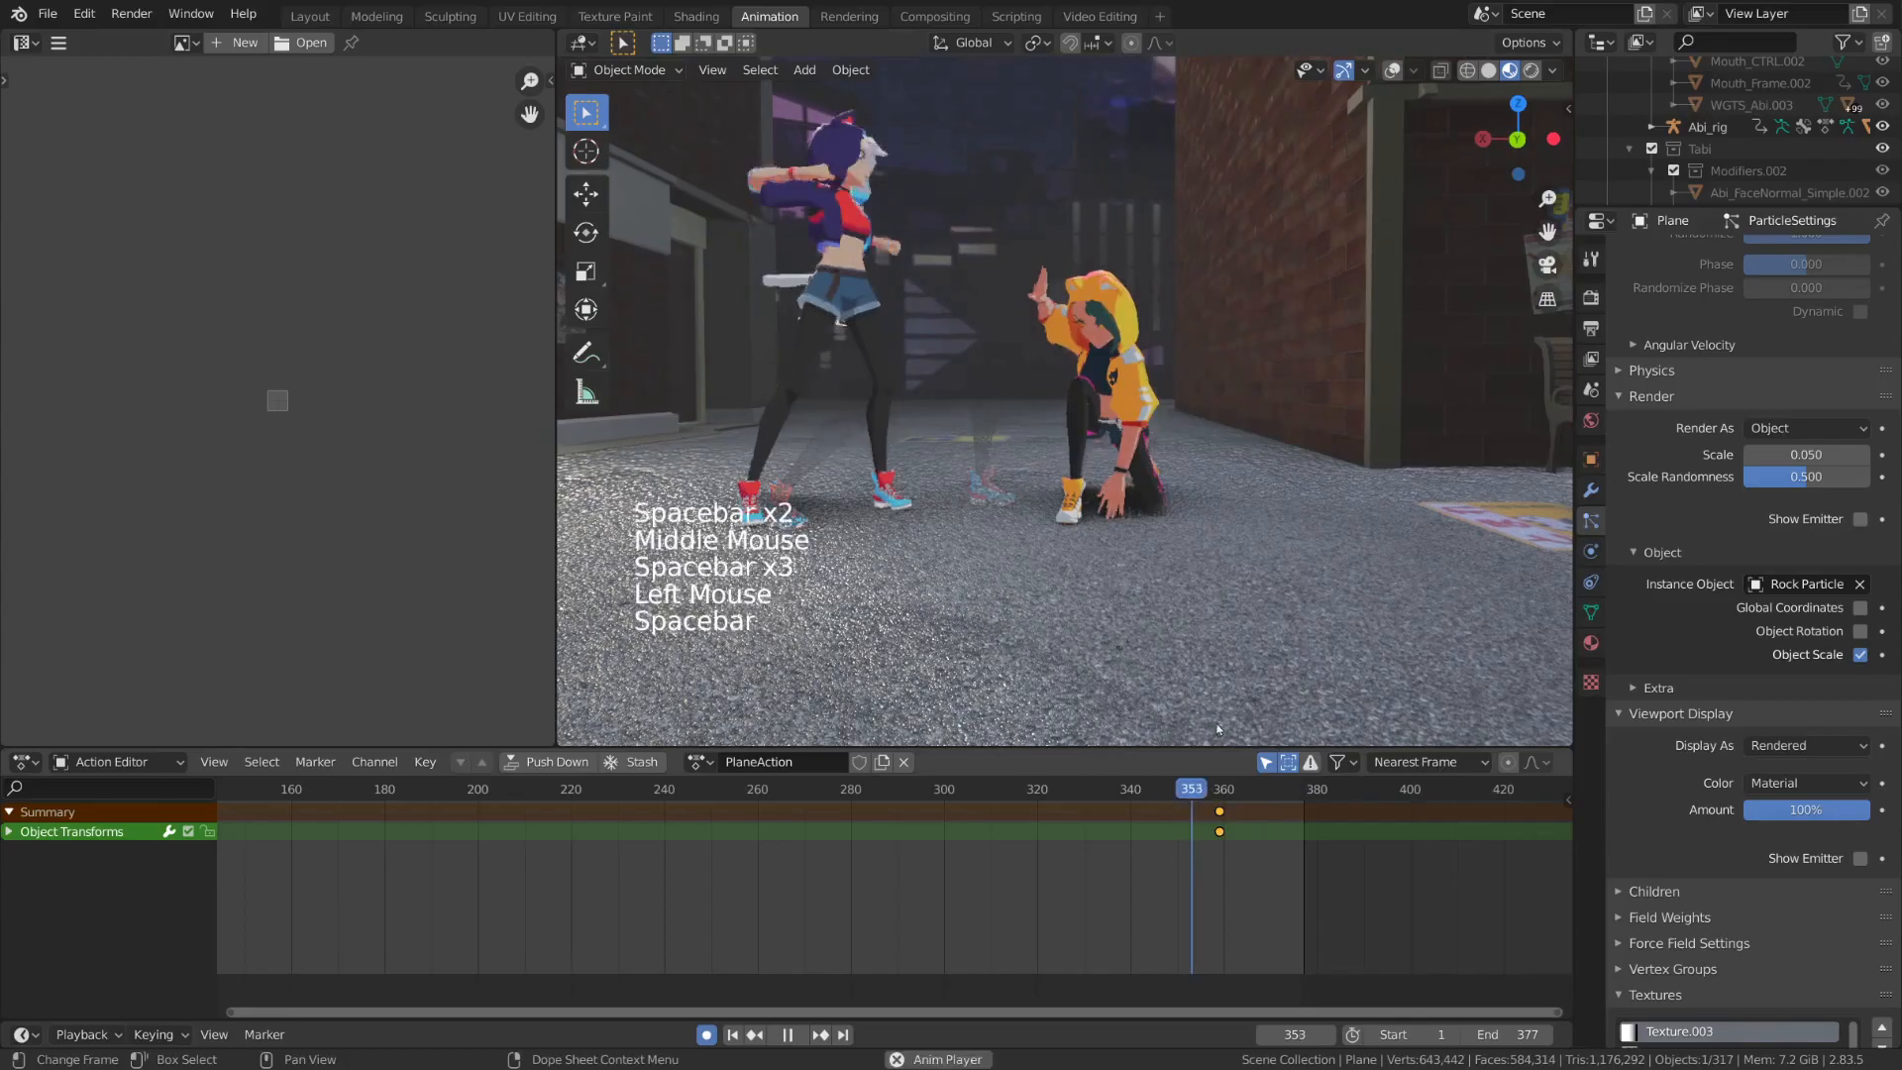